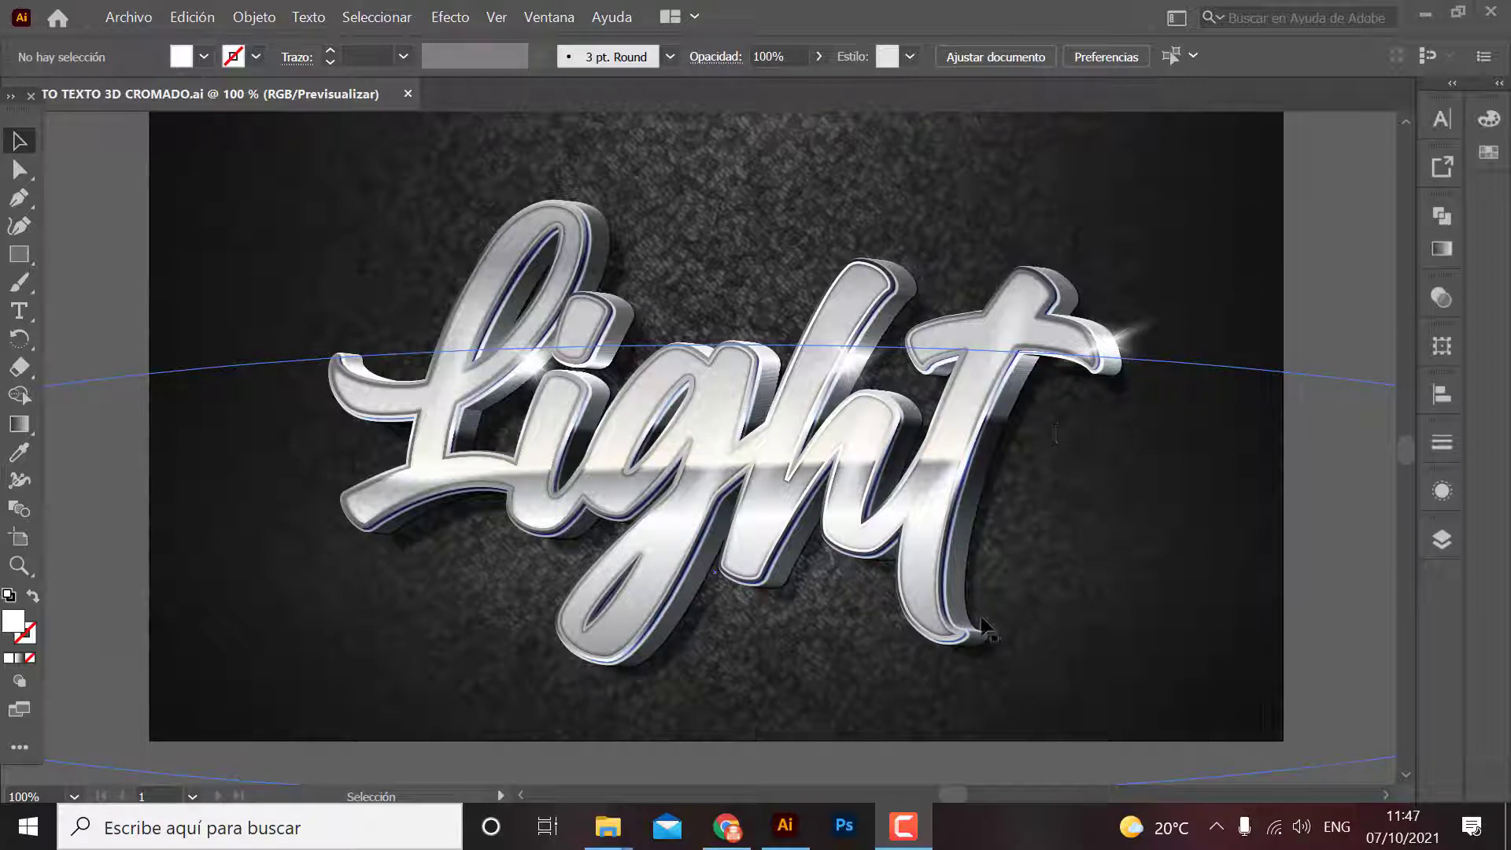
Switch from the chrome Light artwork in Illustrator to the MediaFire download page for the project zip.
left_click(726, 826)
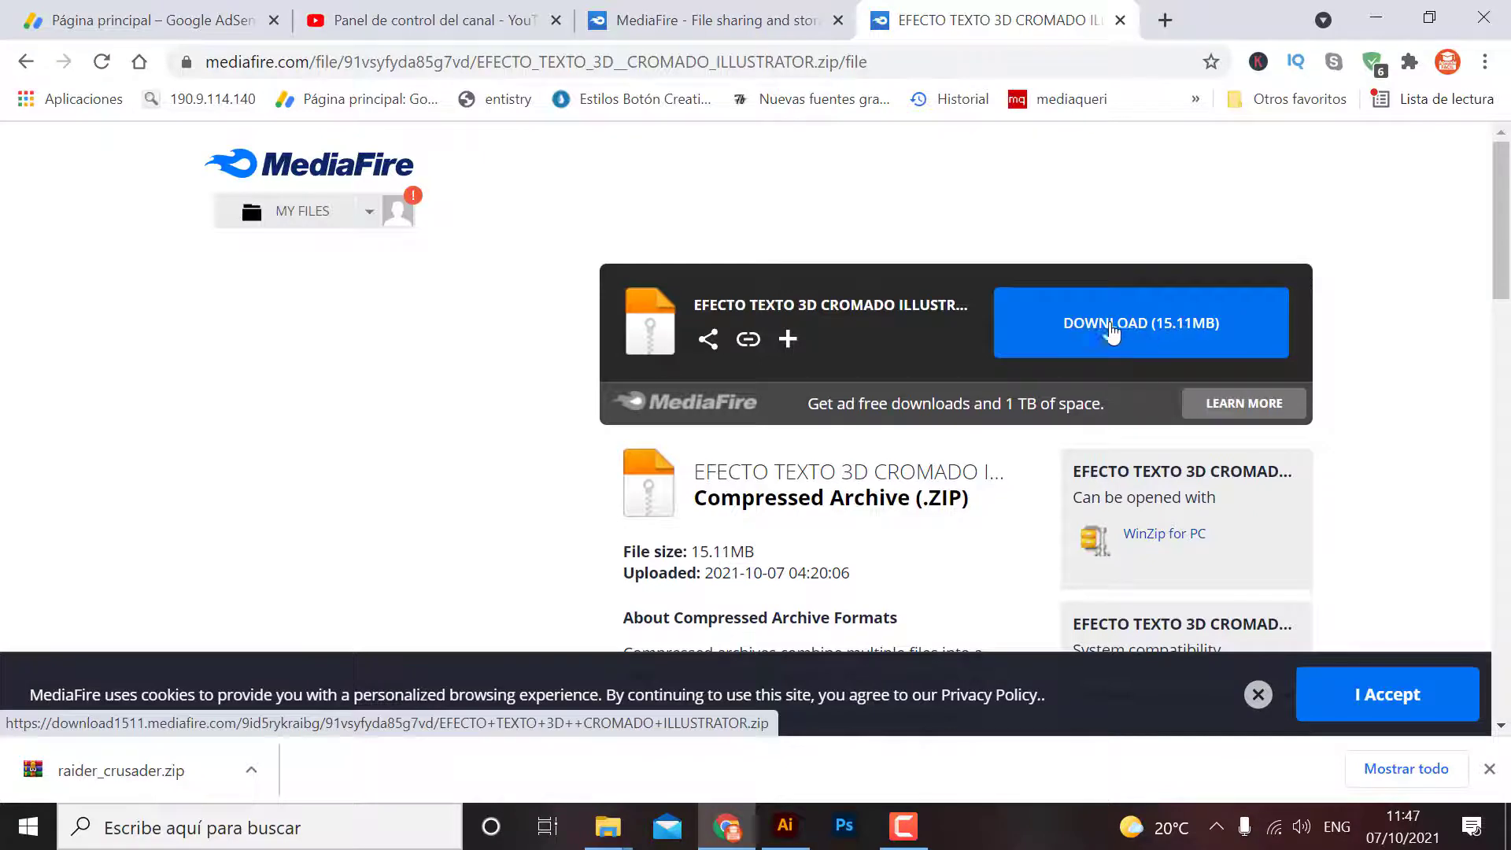
Download the 15.1 MB EFECTO TEXTO 3D CROMADO ILLUSTRATOR zip to Escritorio and show it in its folder.
left_click(1116, 333)
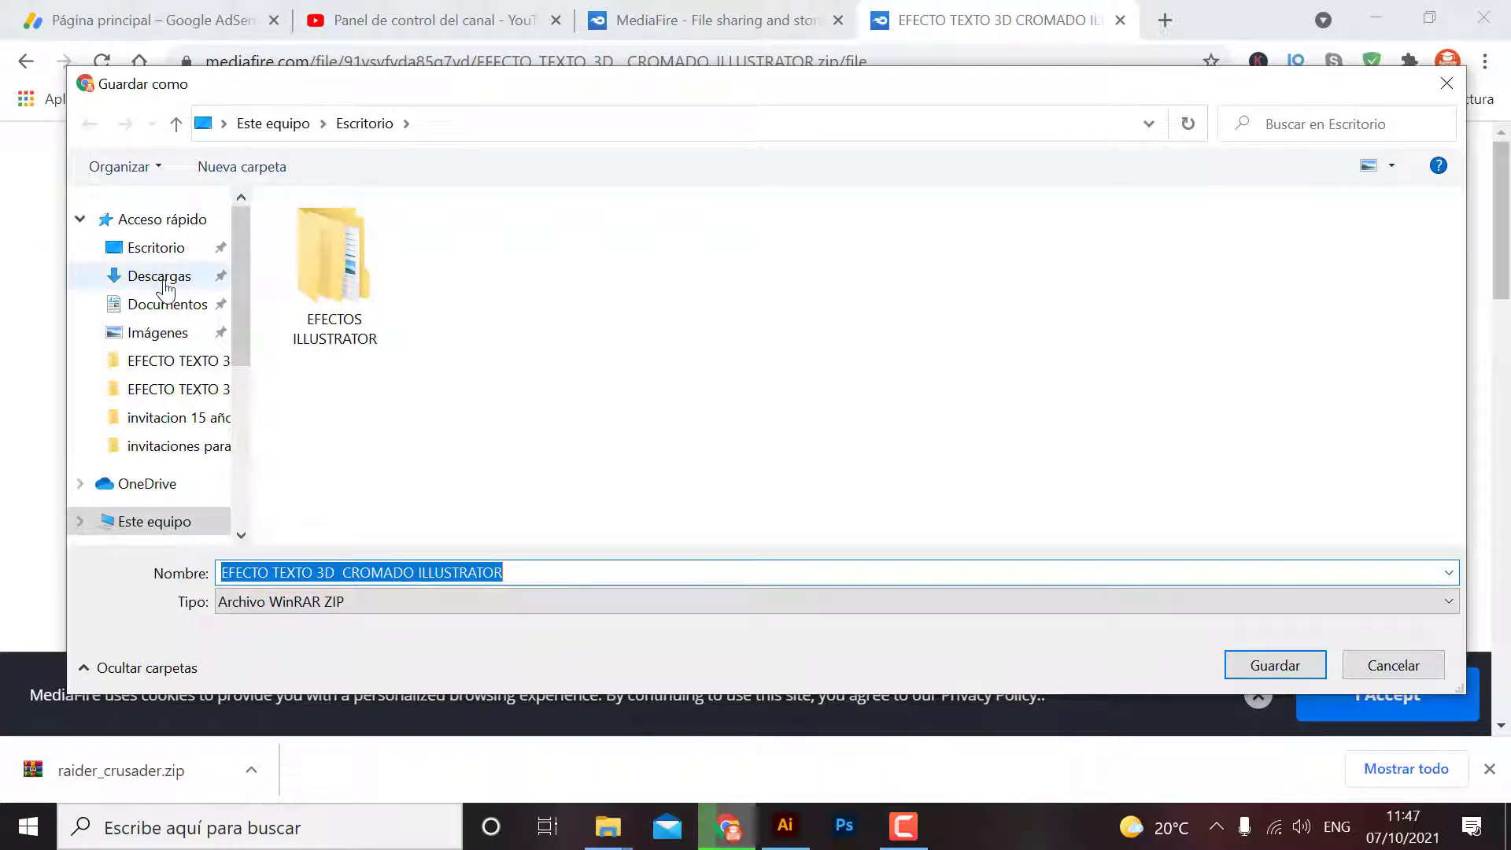
left_click(154, 249)
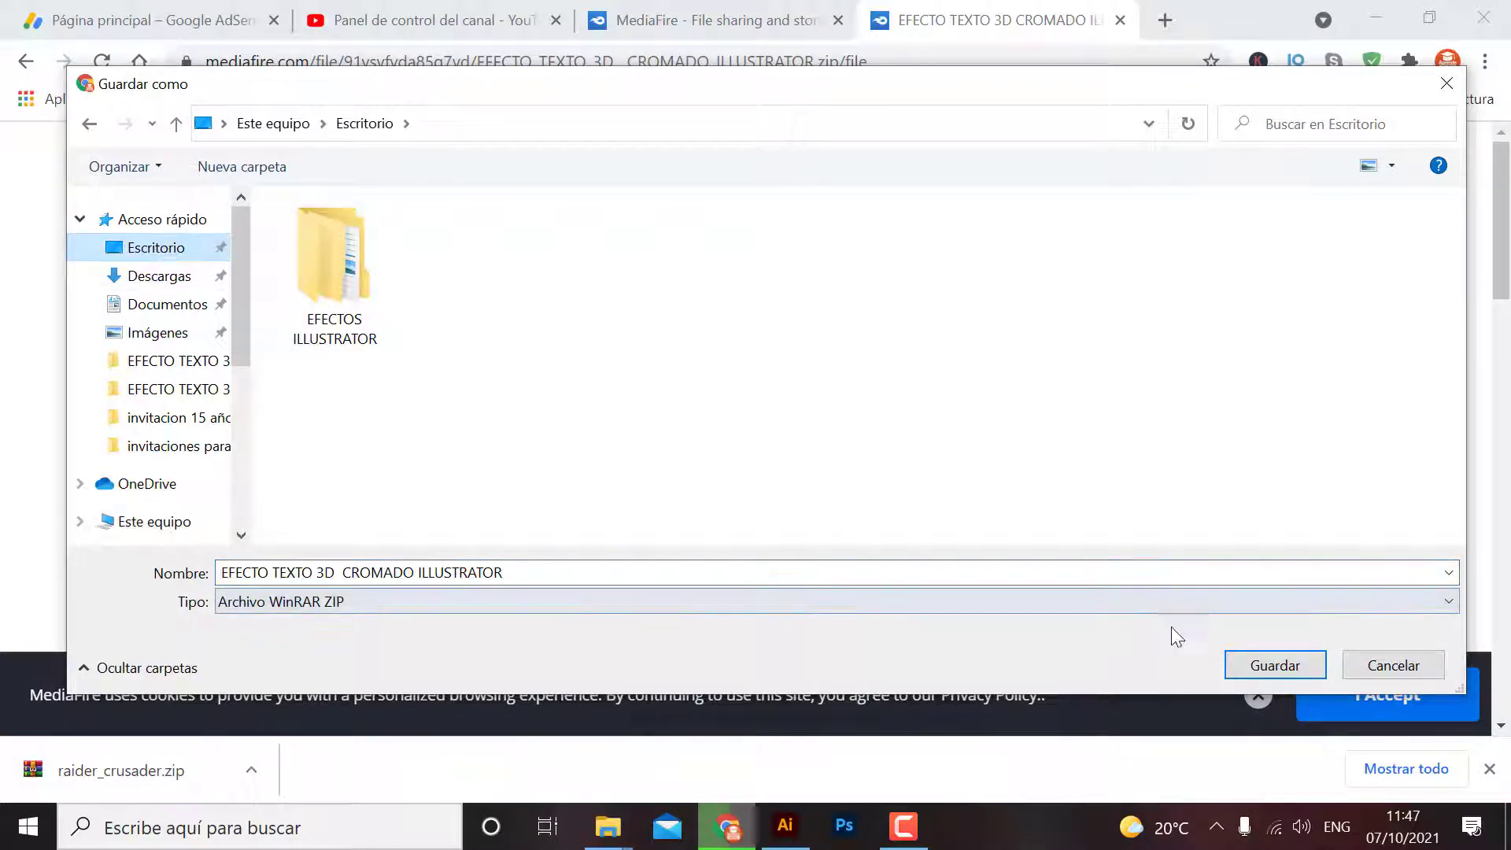
left_click(1269, 667)
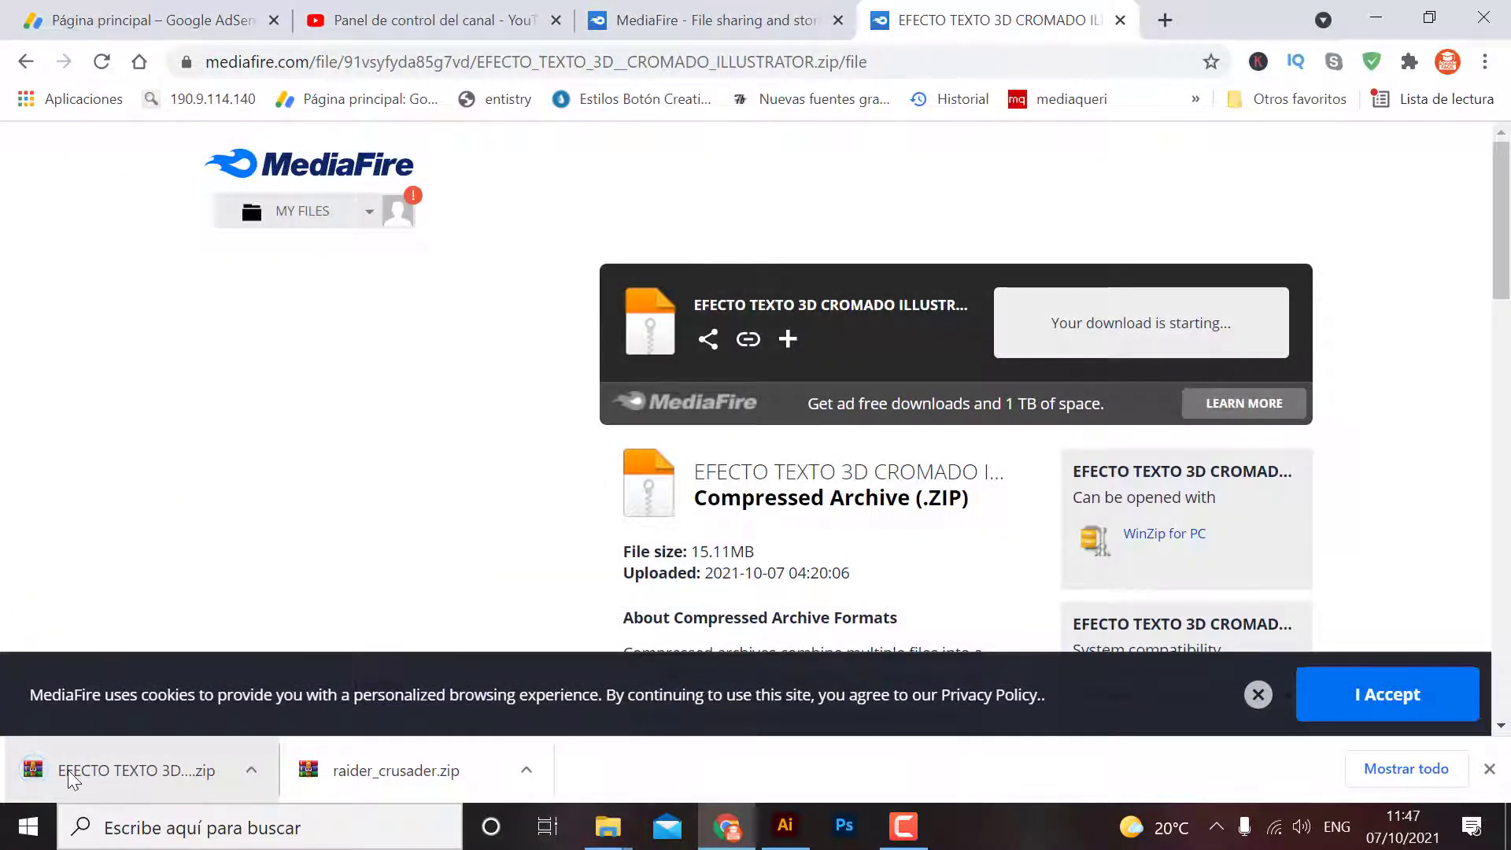
left_click(252, 772)
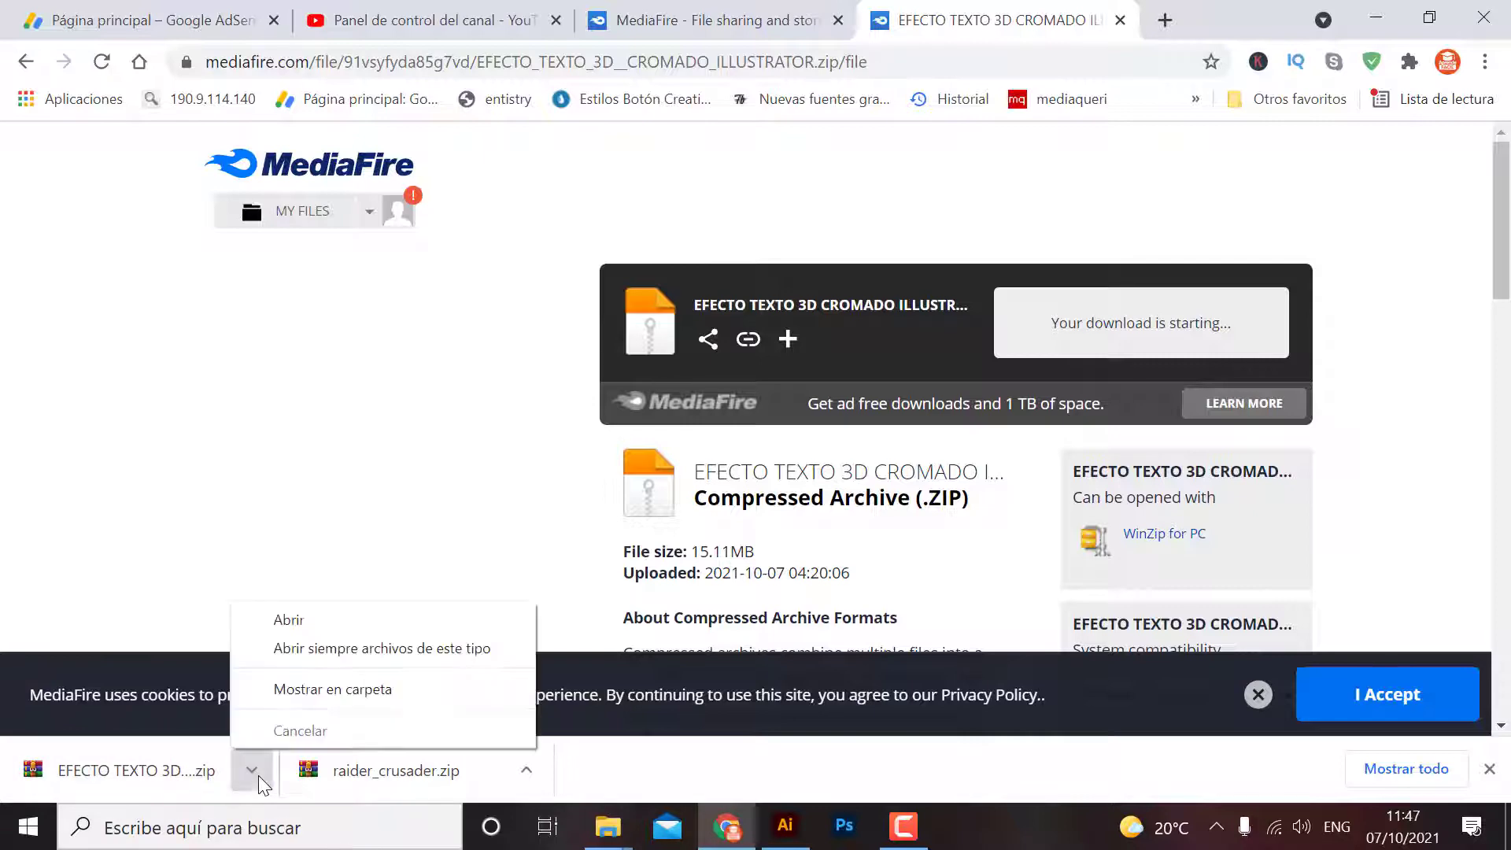
left_click(323, 690)
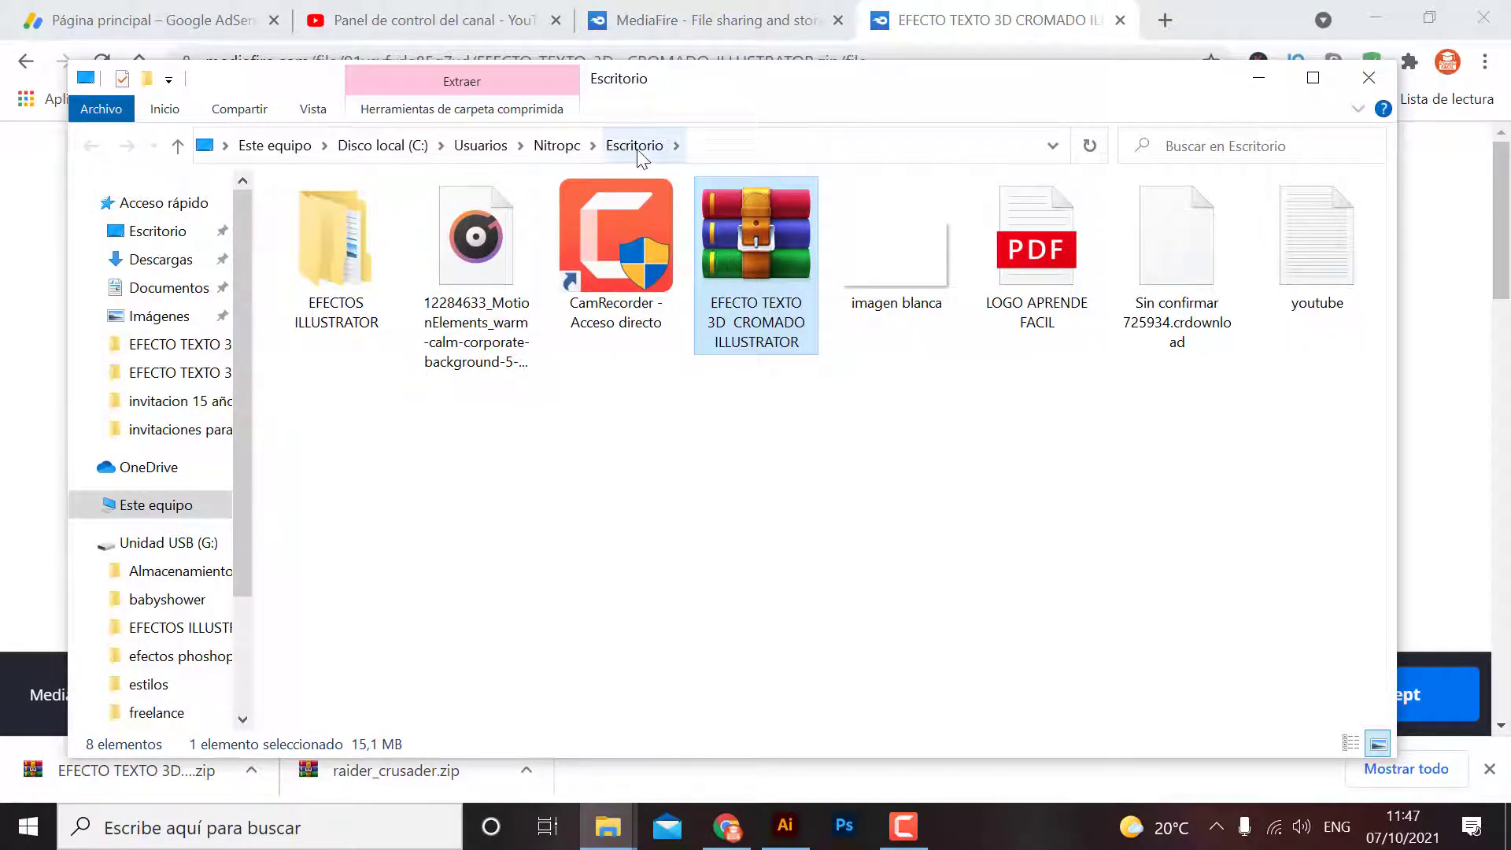
Extract the zip into a desktop folder named EFECTO TEXTO 3D CROMADO ILLUSTRATOR and open that folder.
left_click(1508, 826)
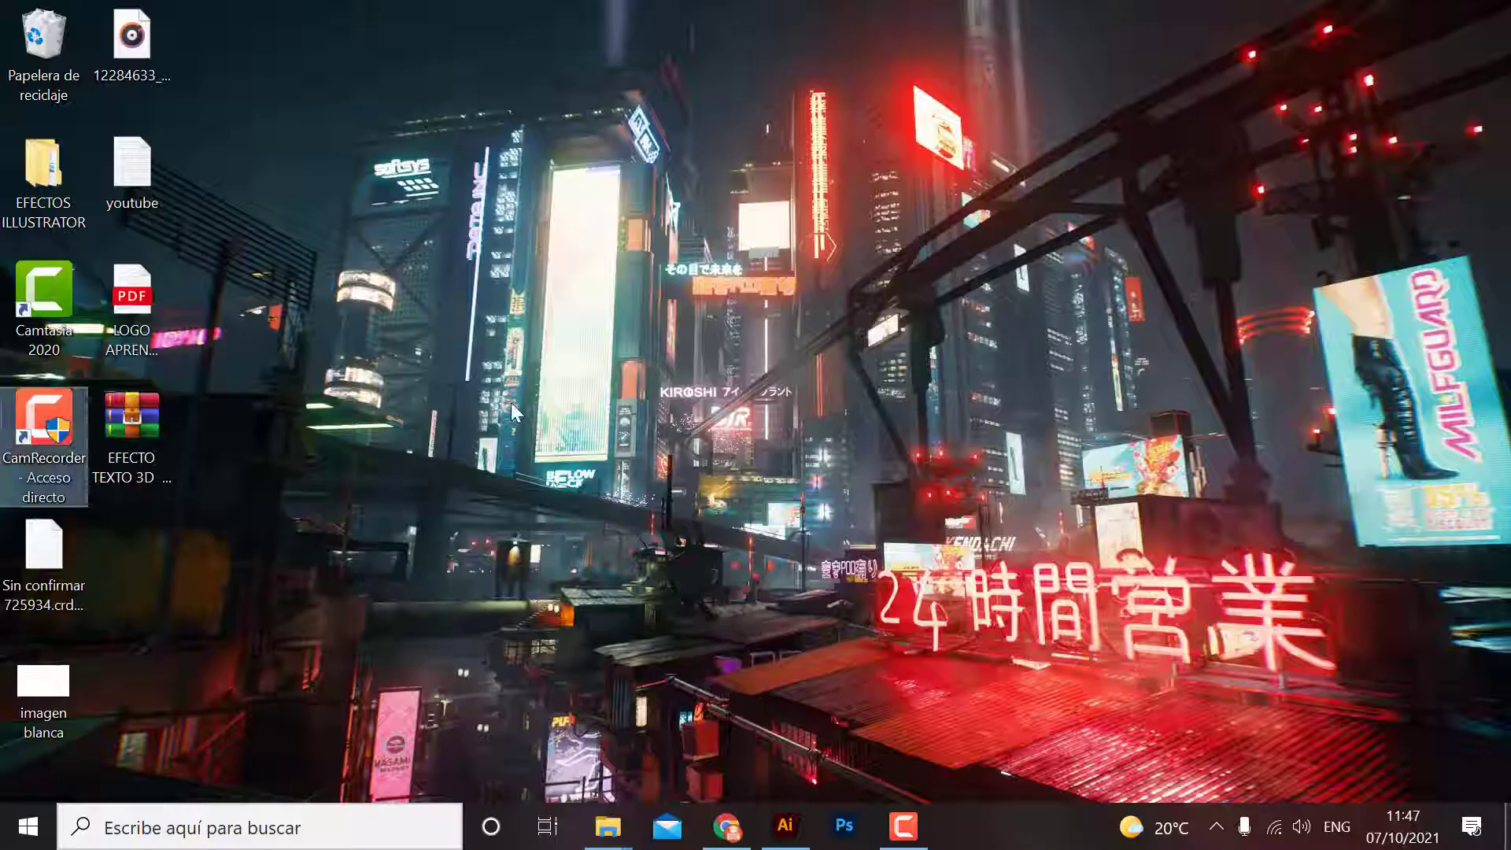
left_click(151, 445)
right_click(149, 430)
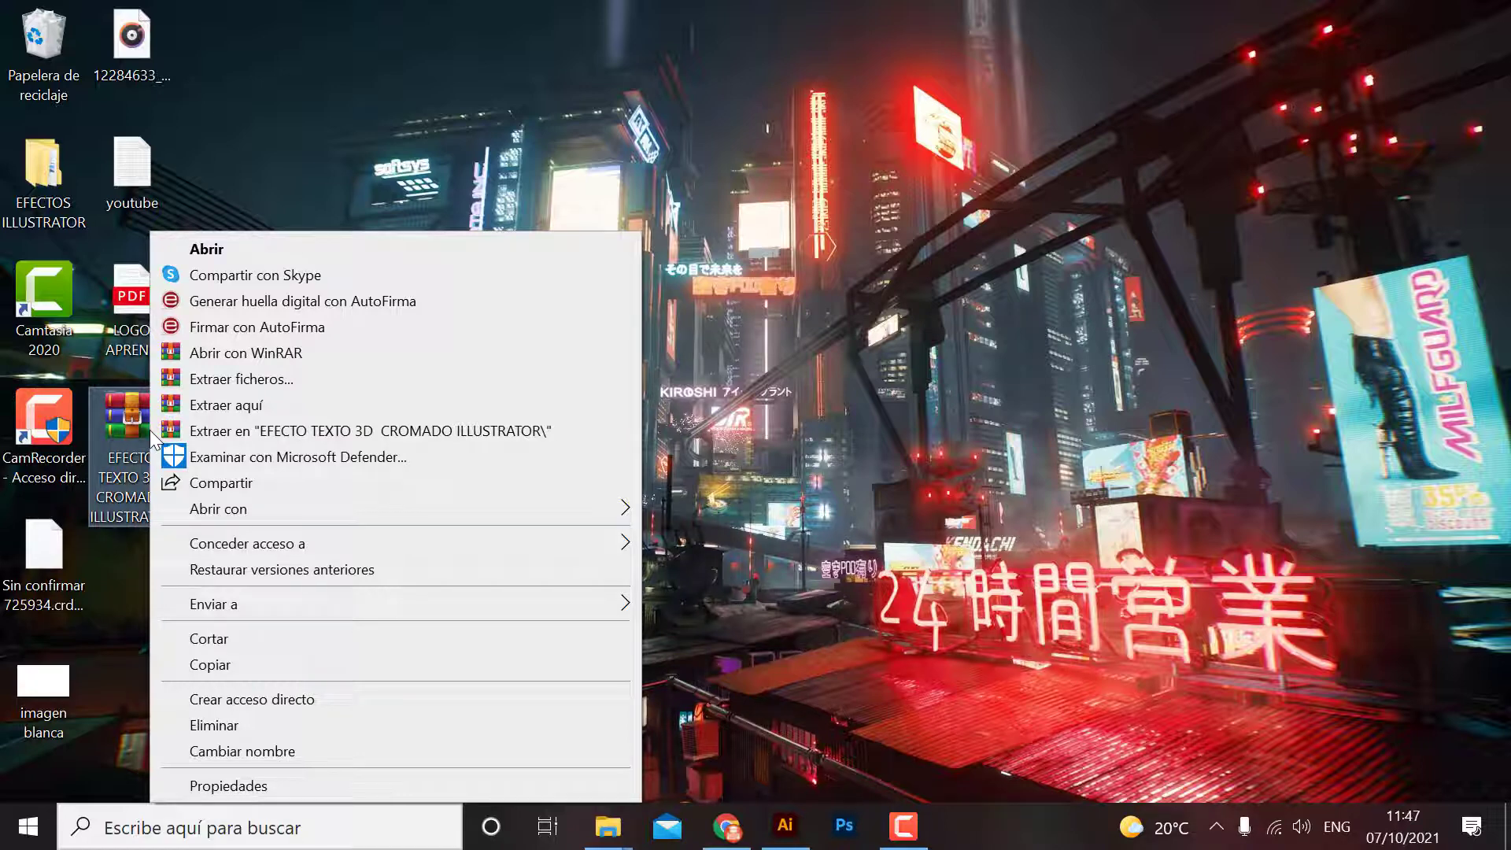
left_click(232, 433)
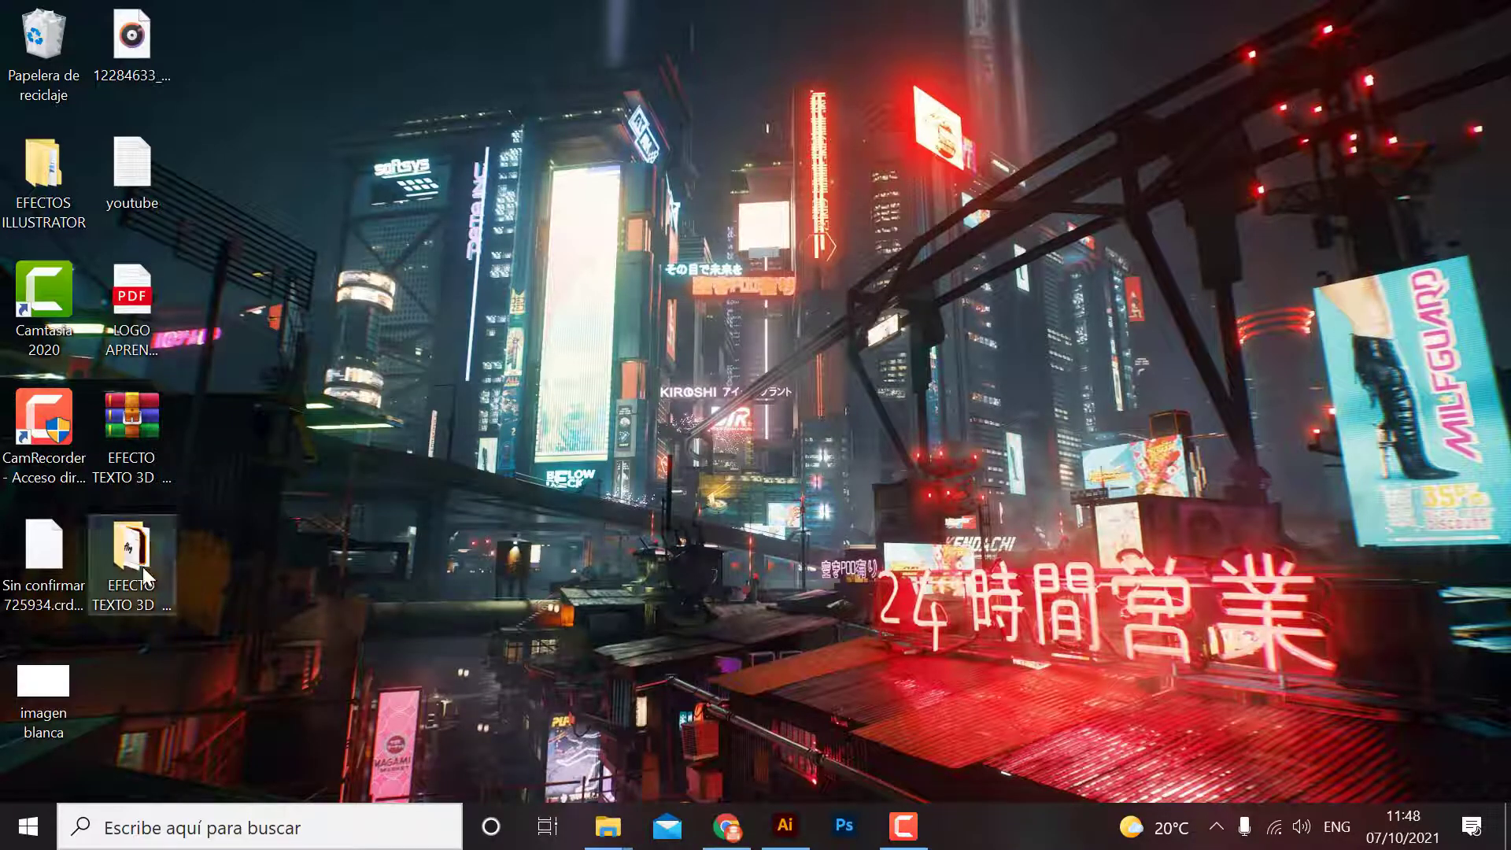
left_click_drag(132, 557, 399, 285)
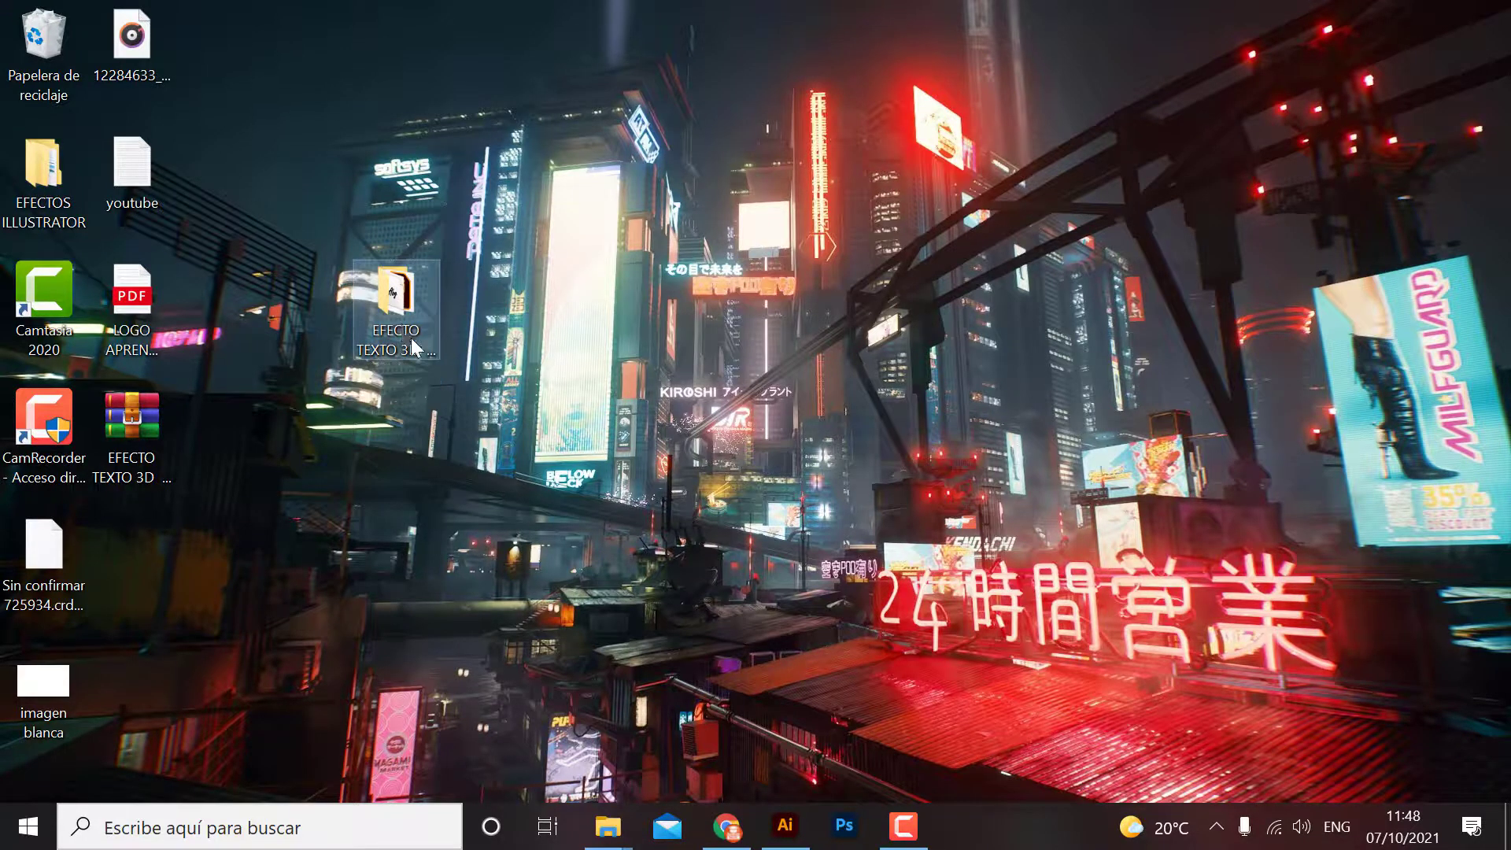
double_click(395, 299)
left_click(415, 262)
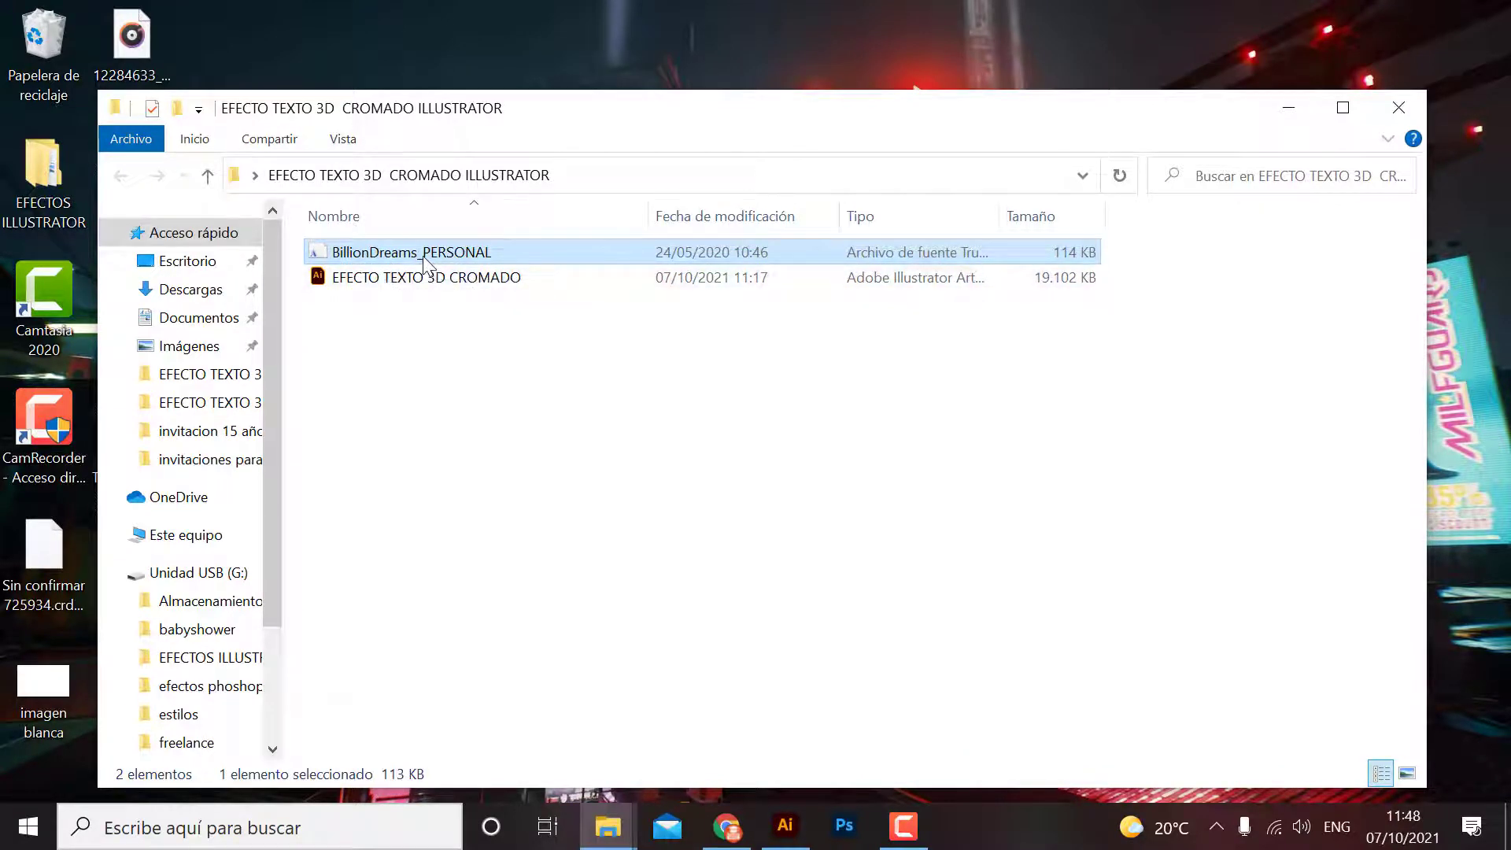
Install the BillionDreams_PERSONAL font, replacing the existing copy, and close the font viewer.
double_click(426, 254)
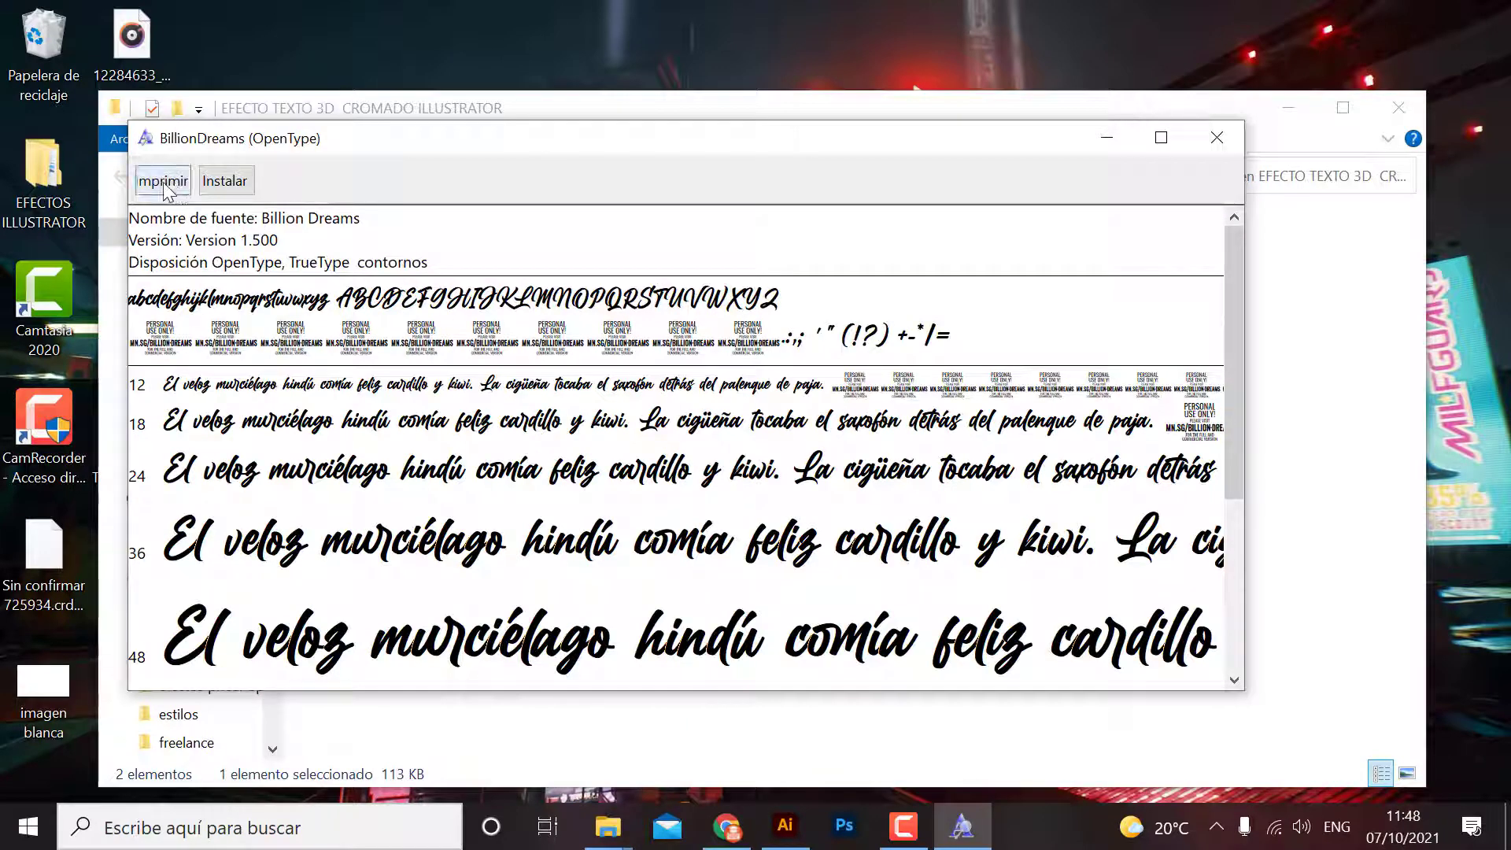
left_click(221, 189)
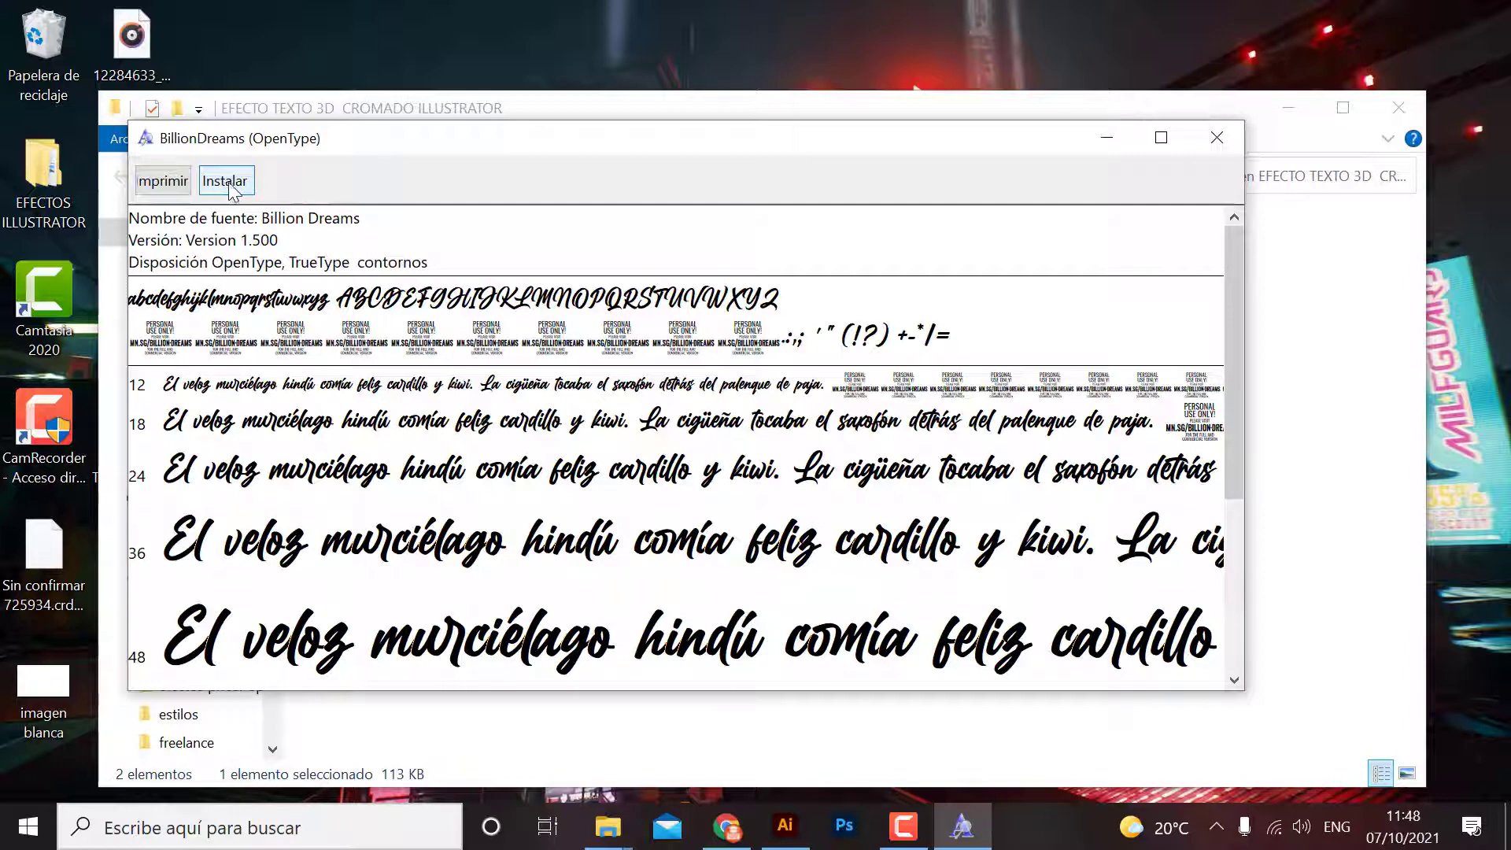
left_click(228, 183)
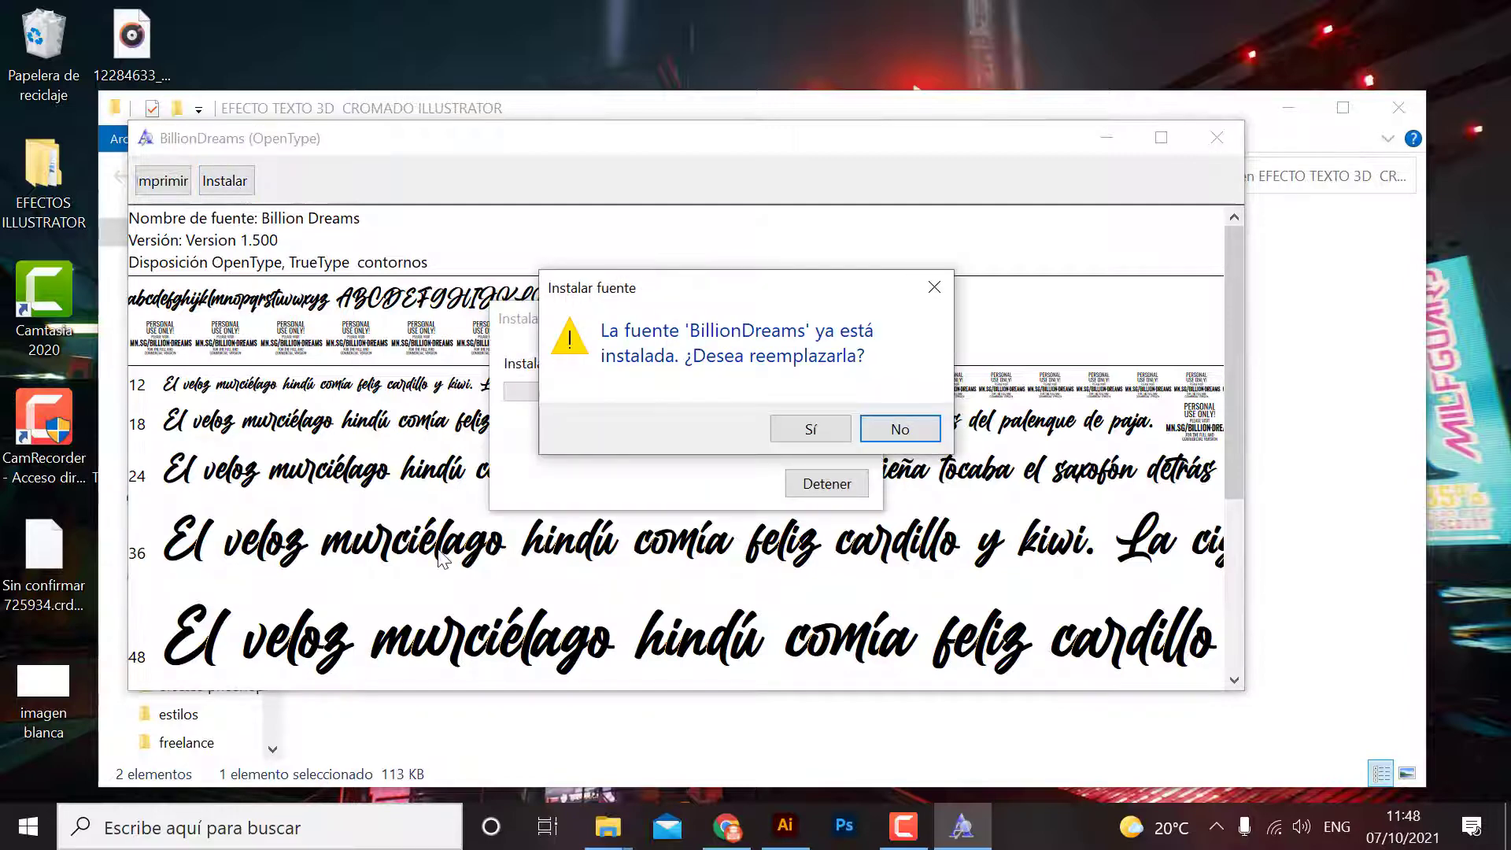
left_click(943, 296)
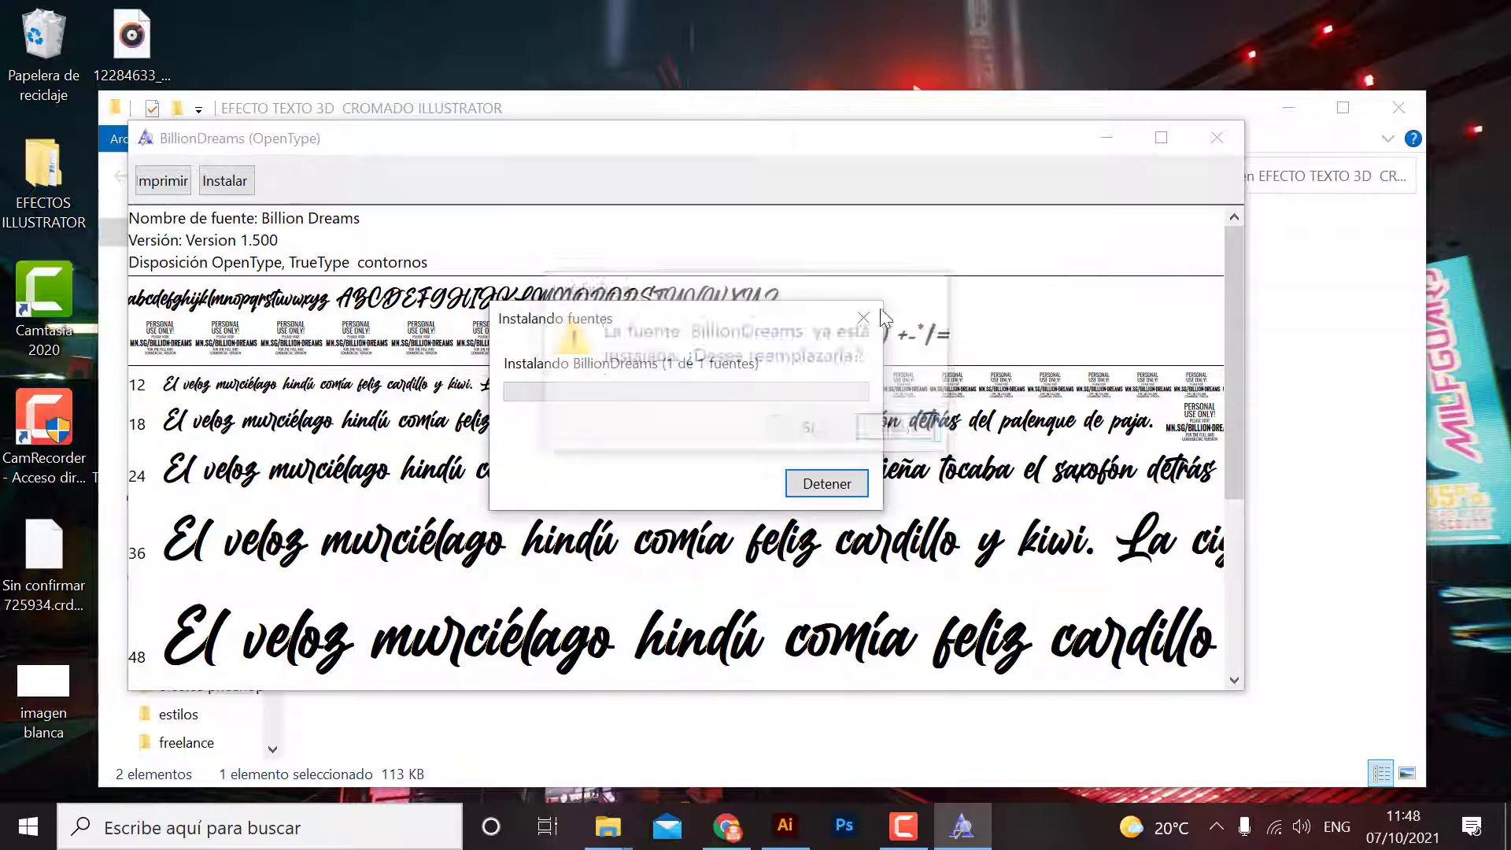
left_click(1217, 138)
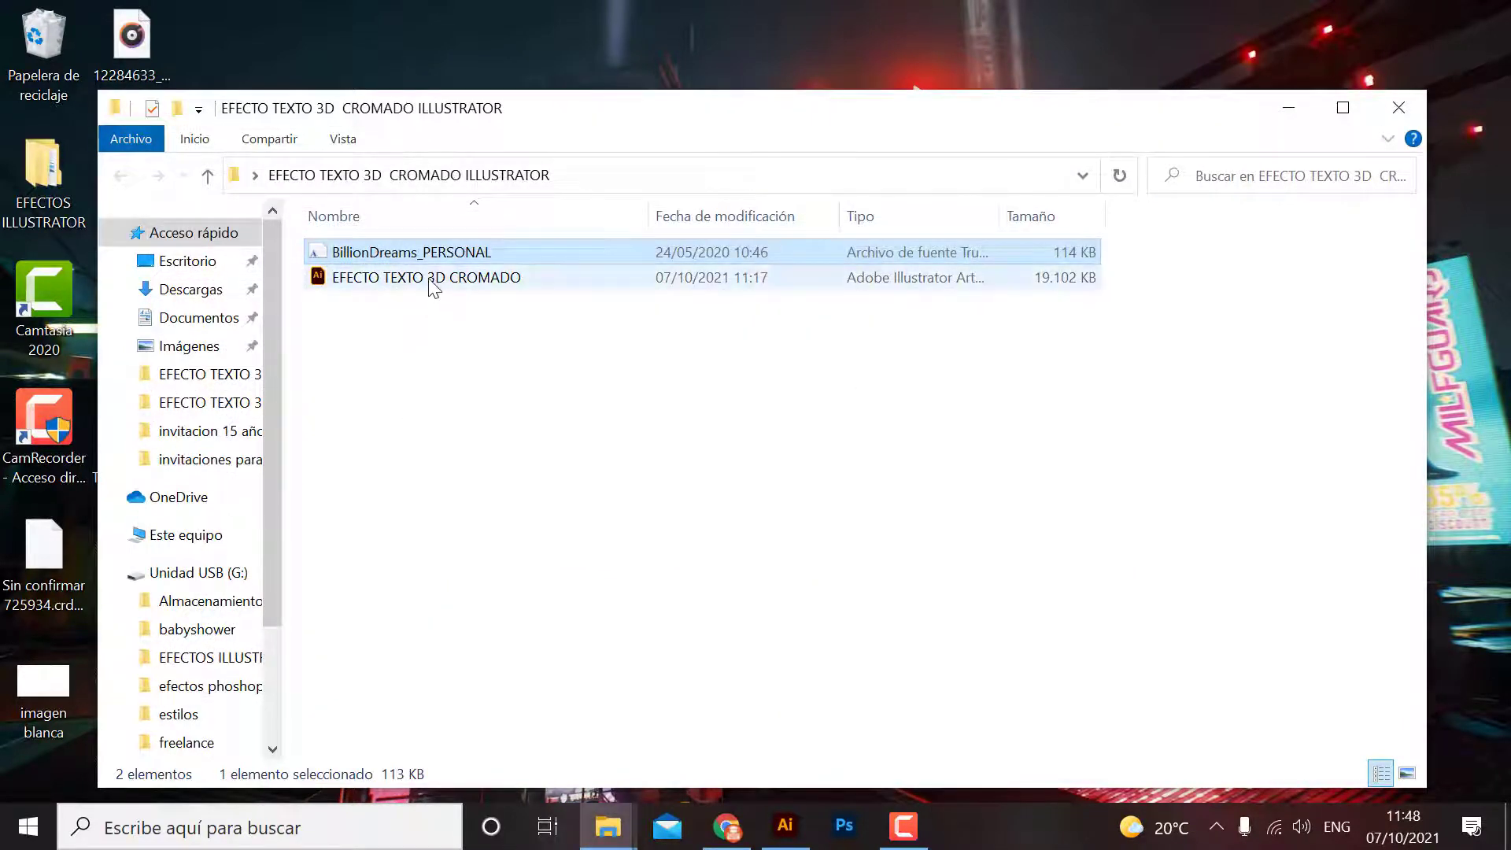
Return to Illustrator and close the current chrome Light document.
left_click(398, 280)
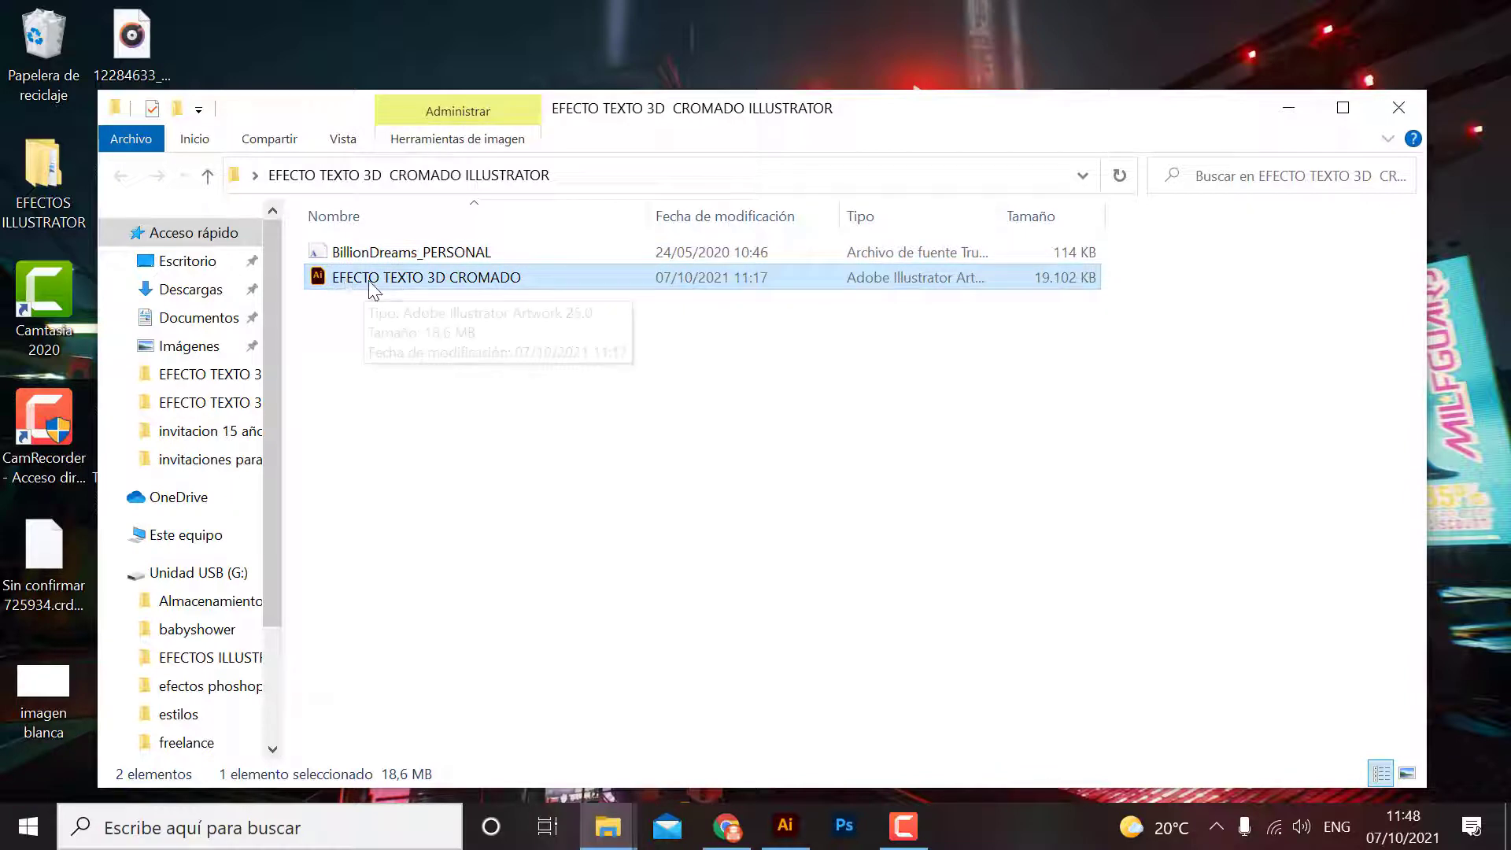
mouse_move(432, 290)
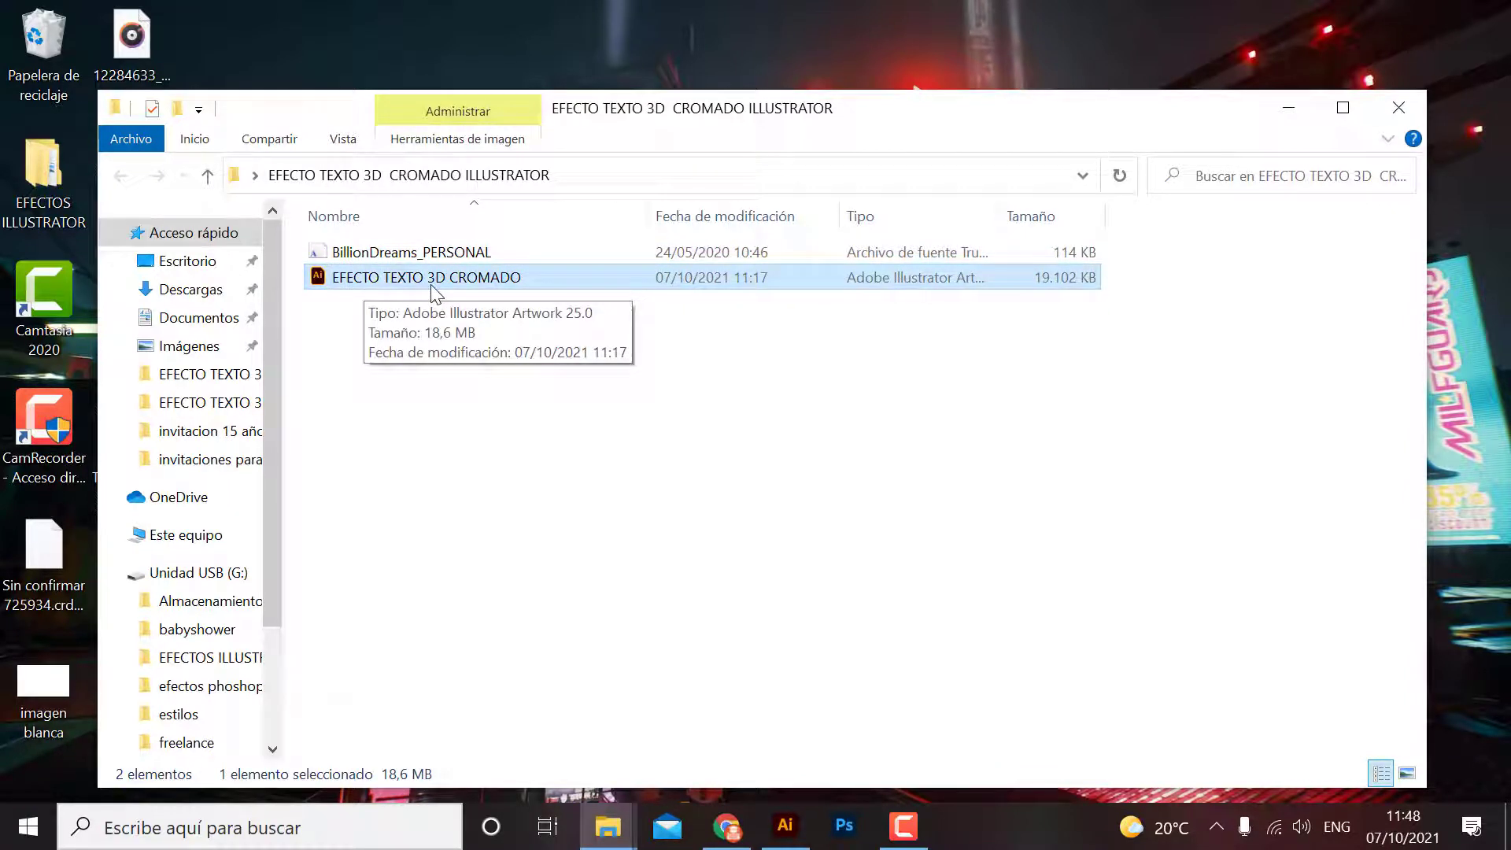
left_click(785, 825)
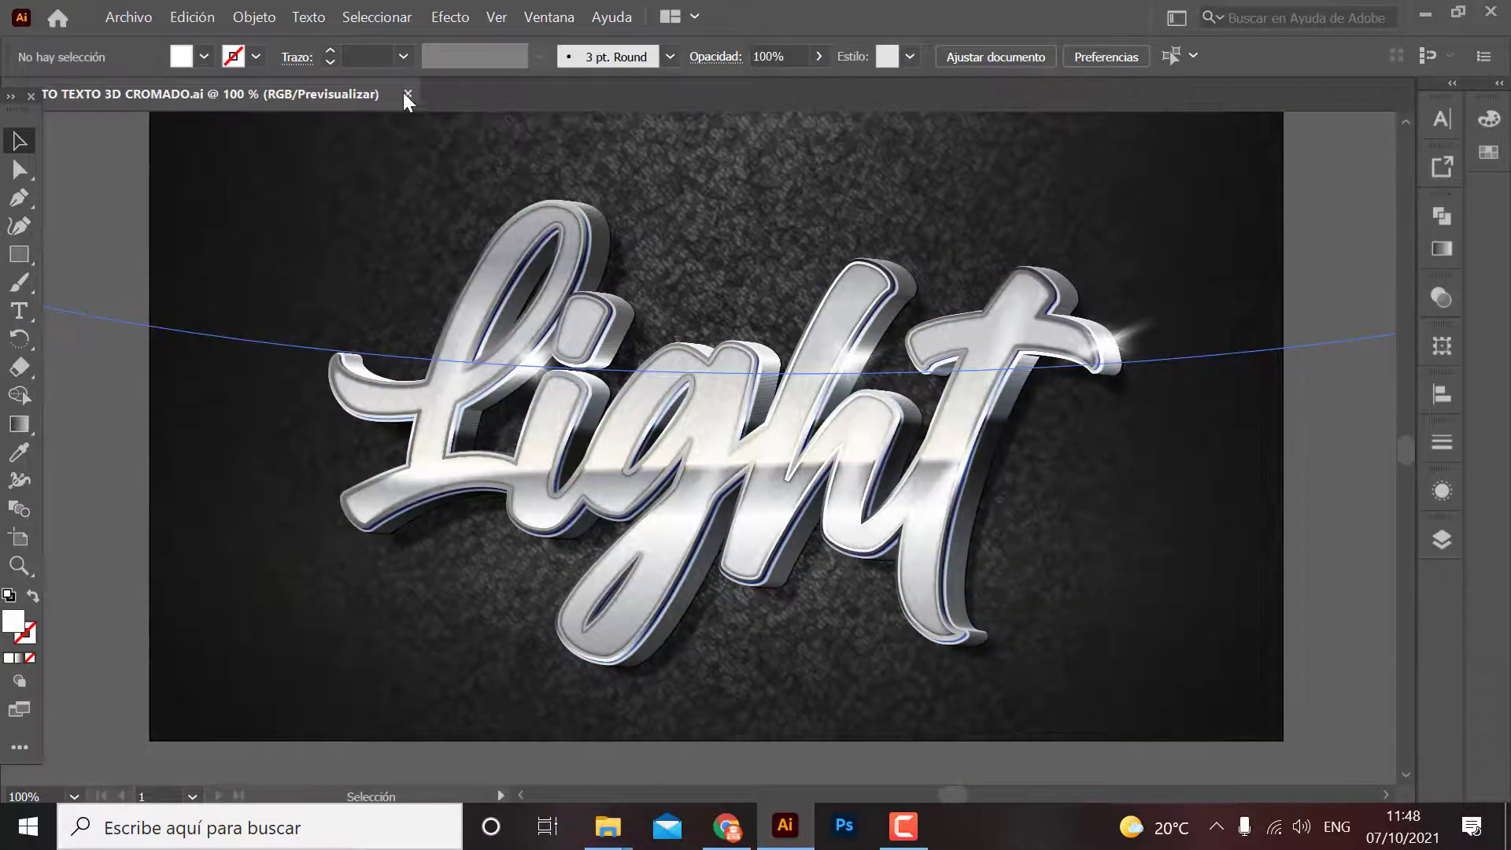
left_click(408, 93)
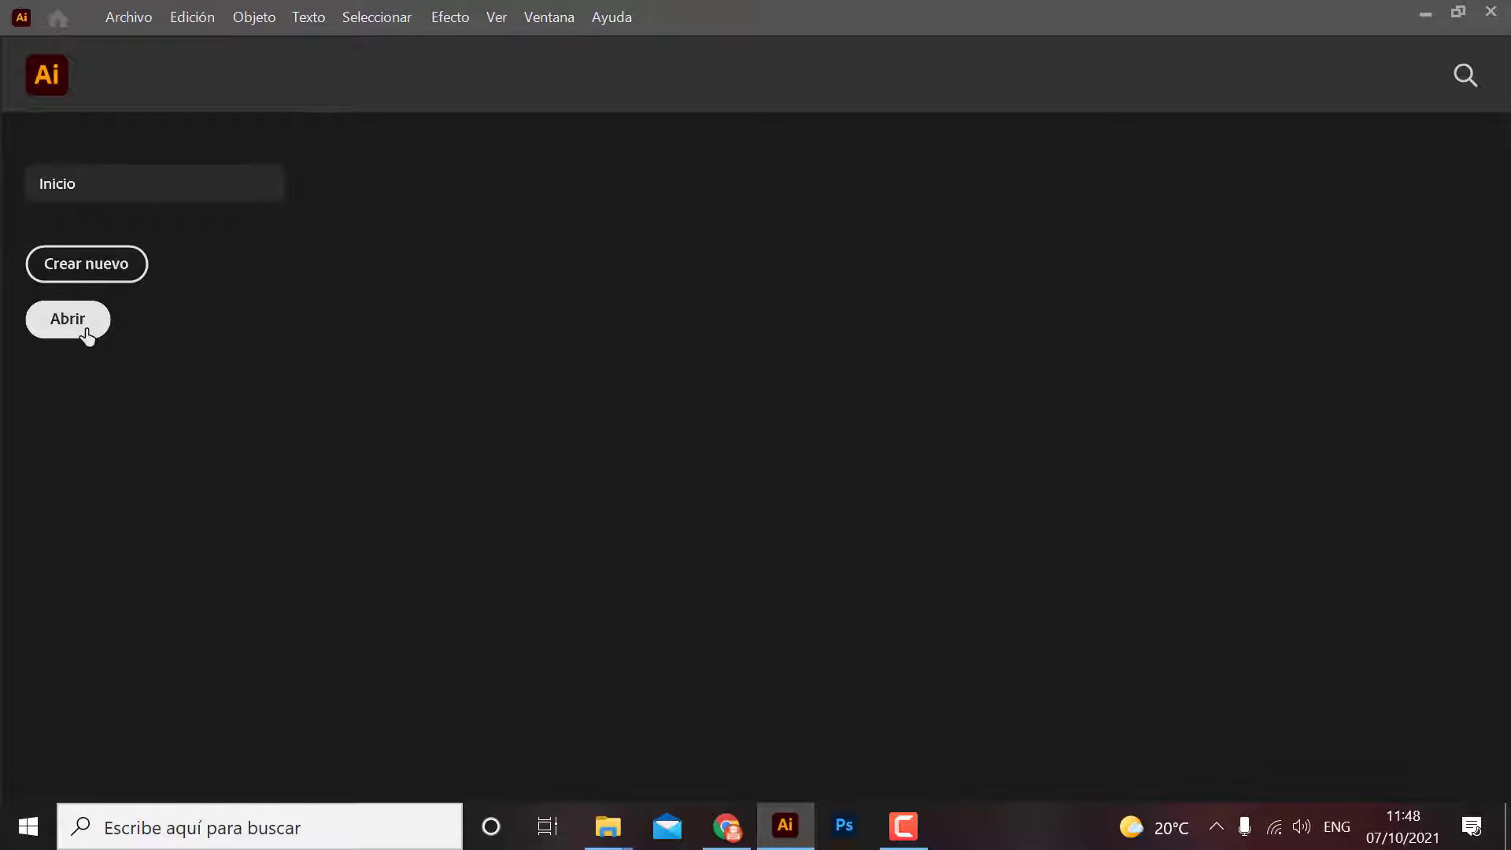
Open EFECTO TEXTO 3D CROMADO.ai from the extracted folder on Escritorio.
left_click(67, 327)
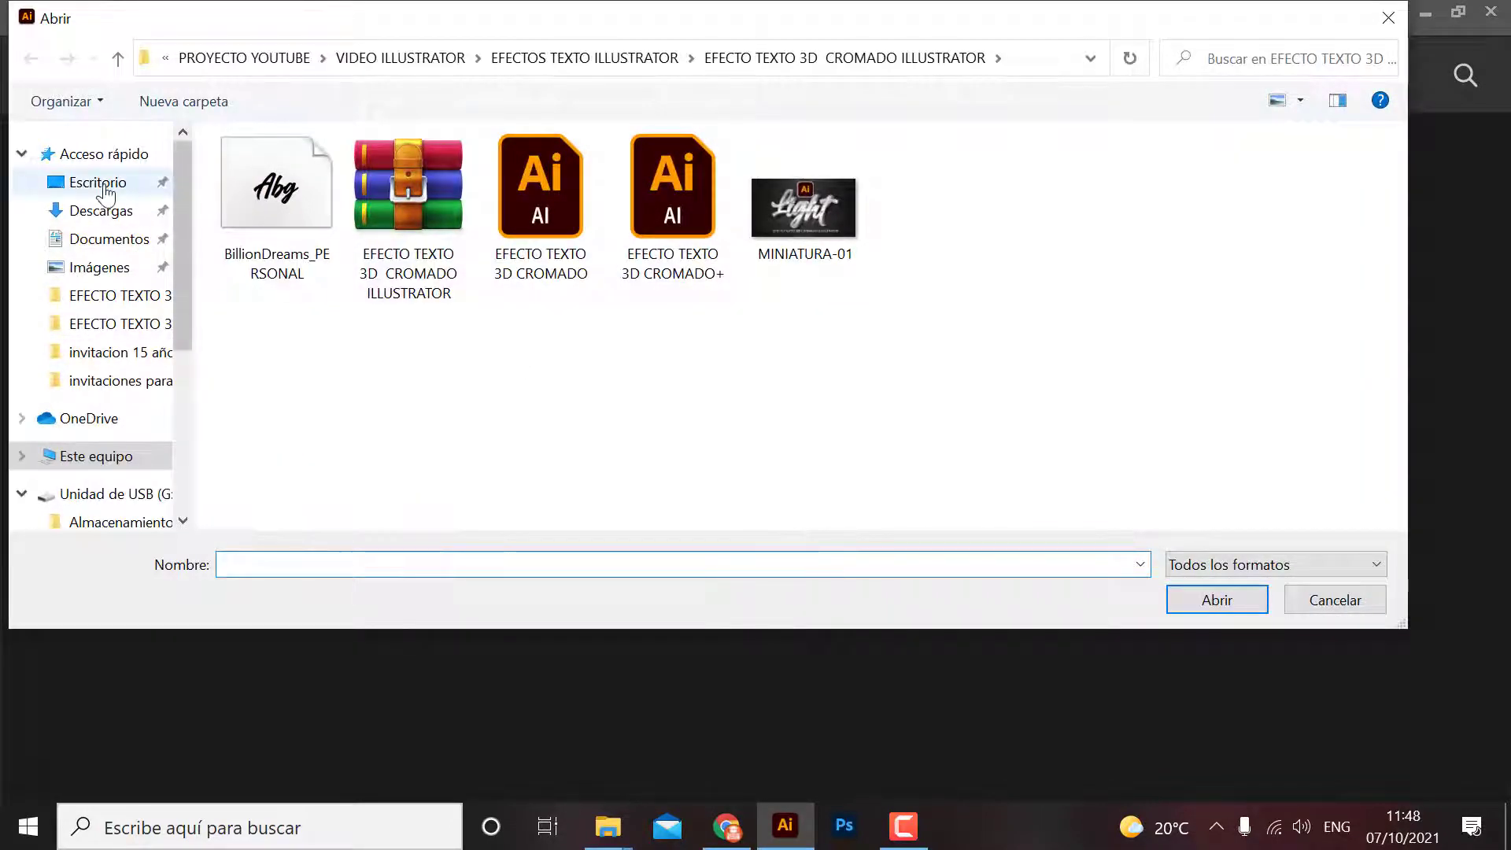
left_click(97, 187)
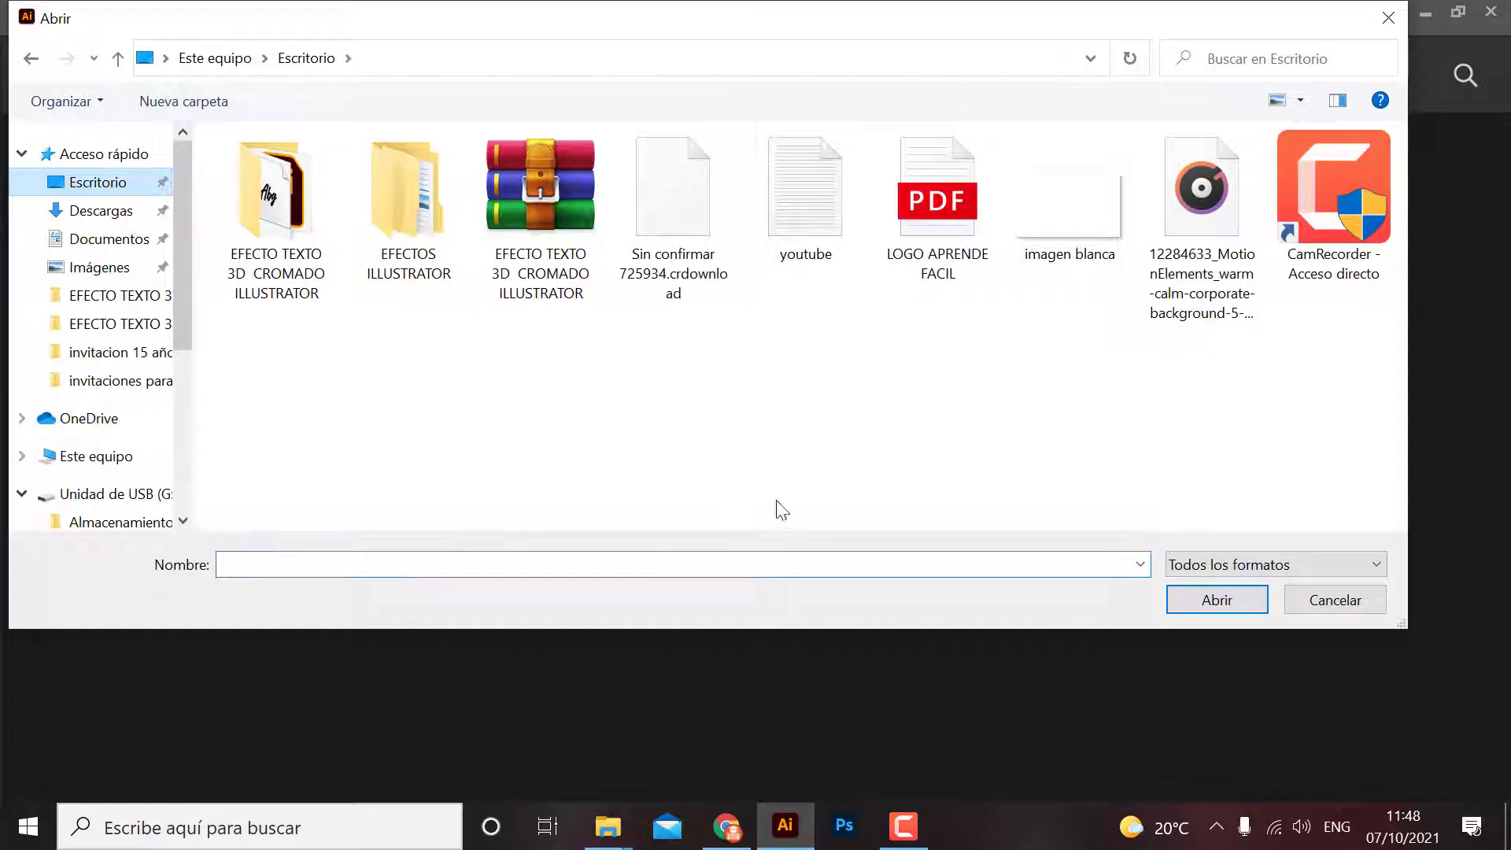
double_click(277, 212)
left_click(267, 200)
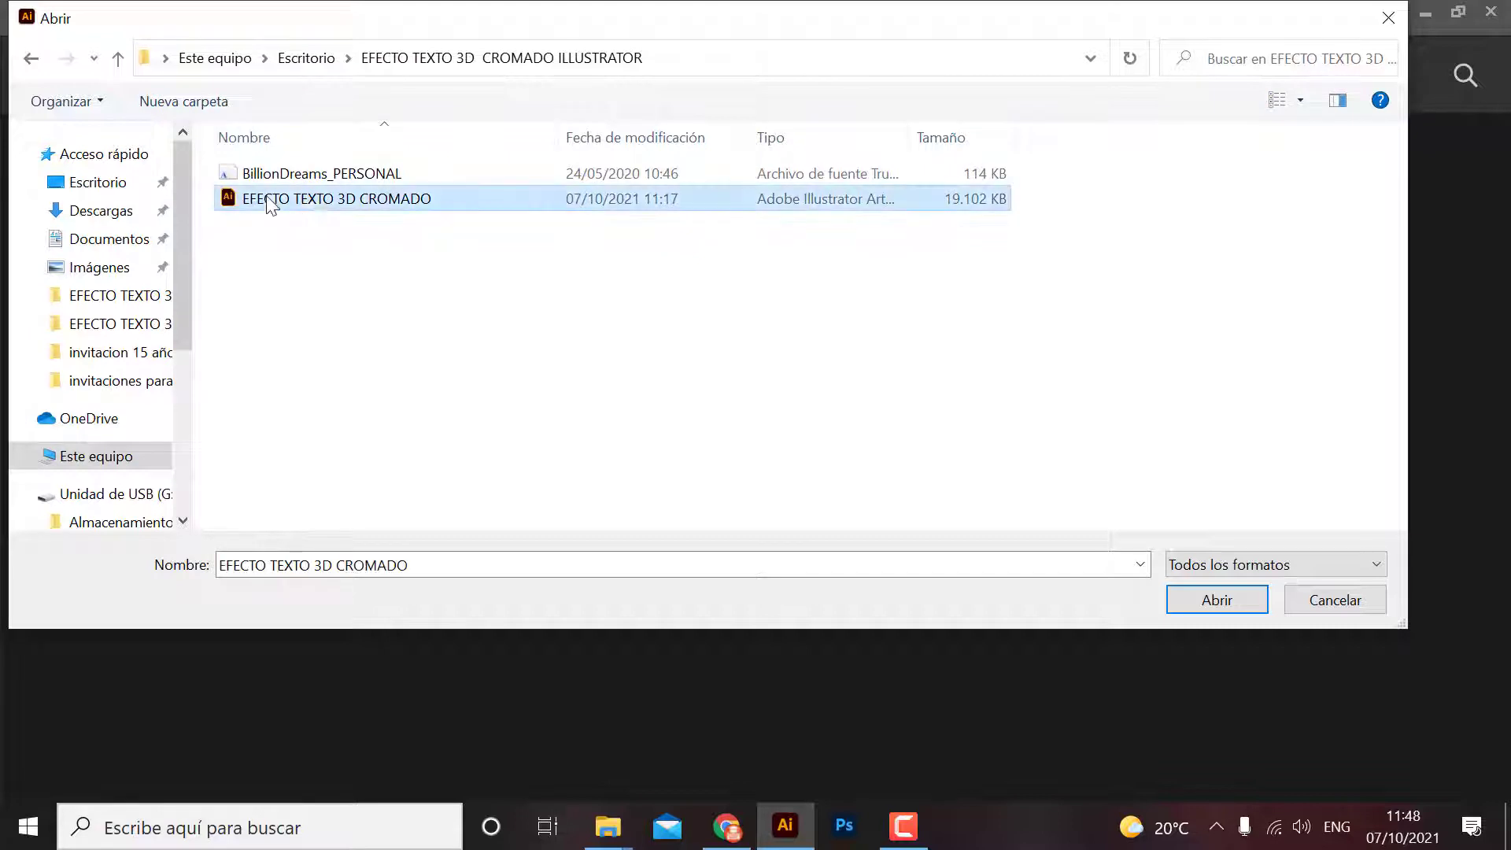
left_click(1214, 603)
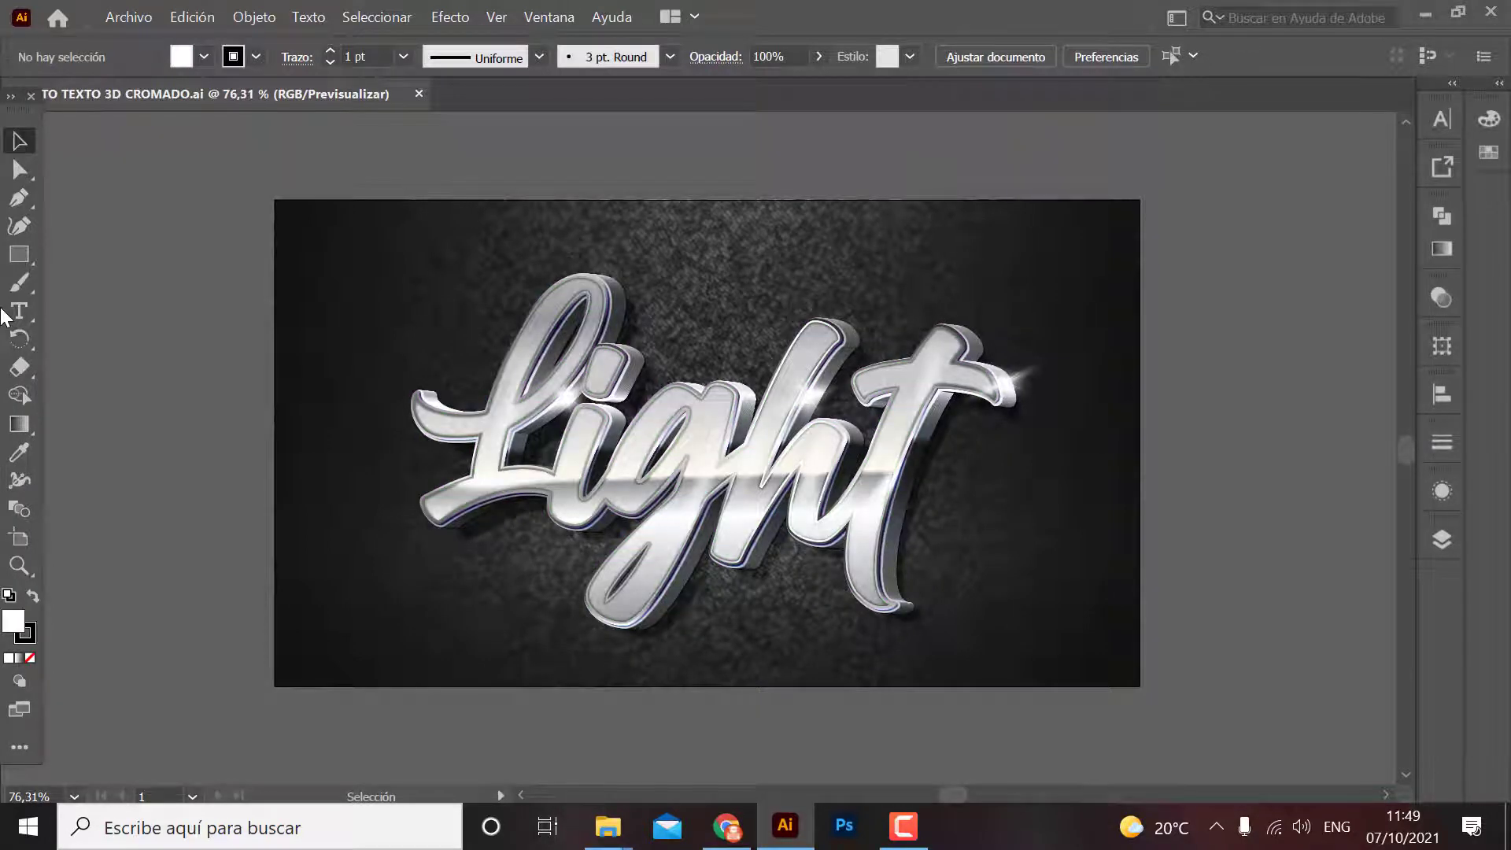
Select the light-streak group, test deleting it, then undo to keep the streaks.
key("ctrl+plus")
key("ctrl+plus")
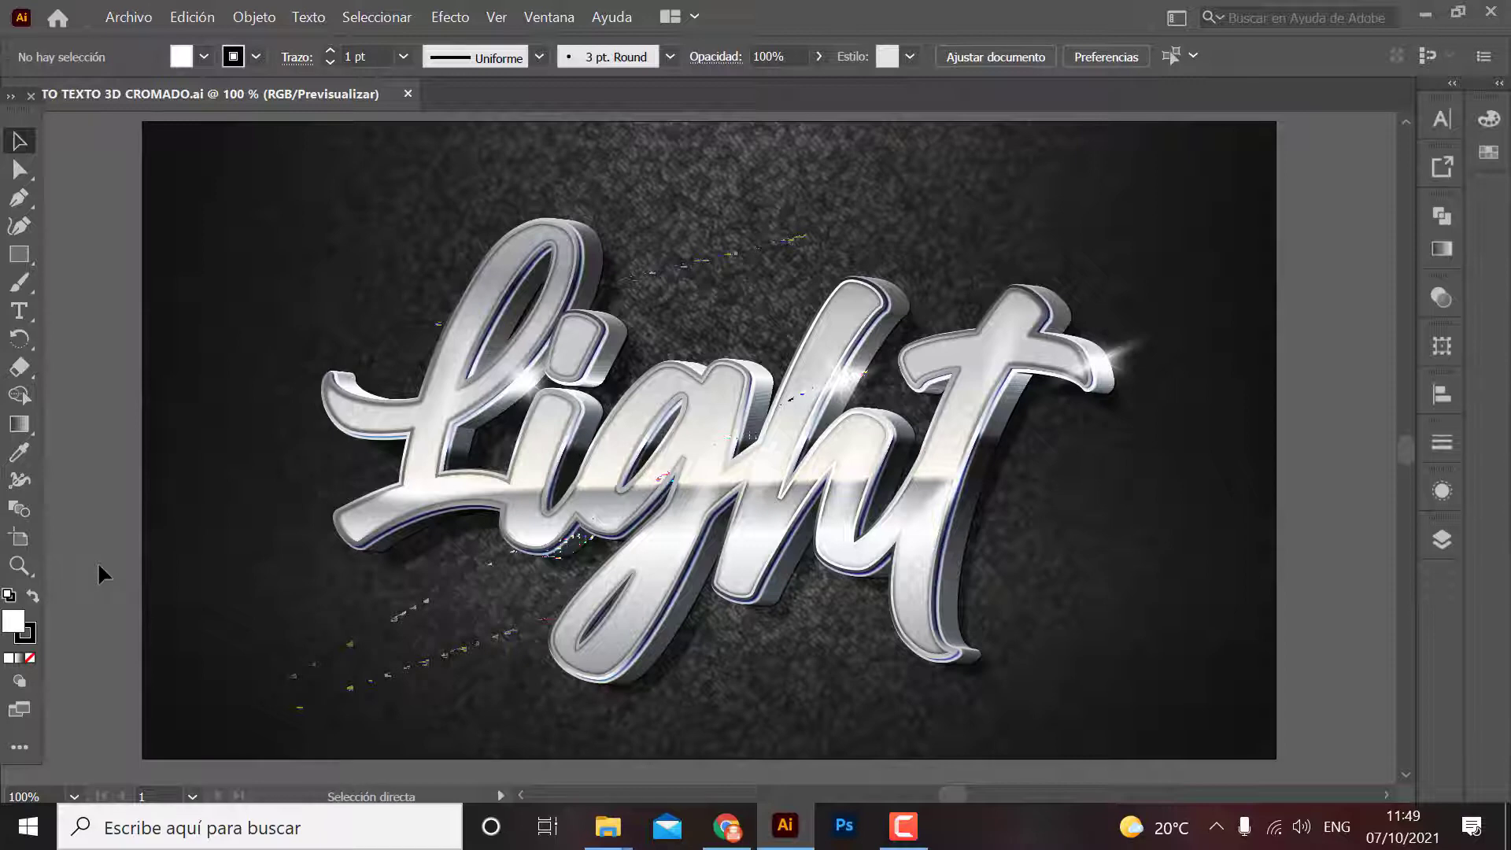
key("ctrl+minus")
left_click_drag(438, 533, 250, 470)
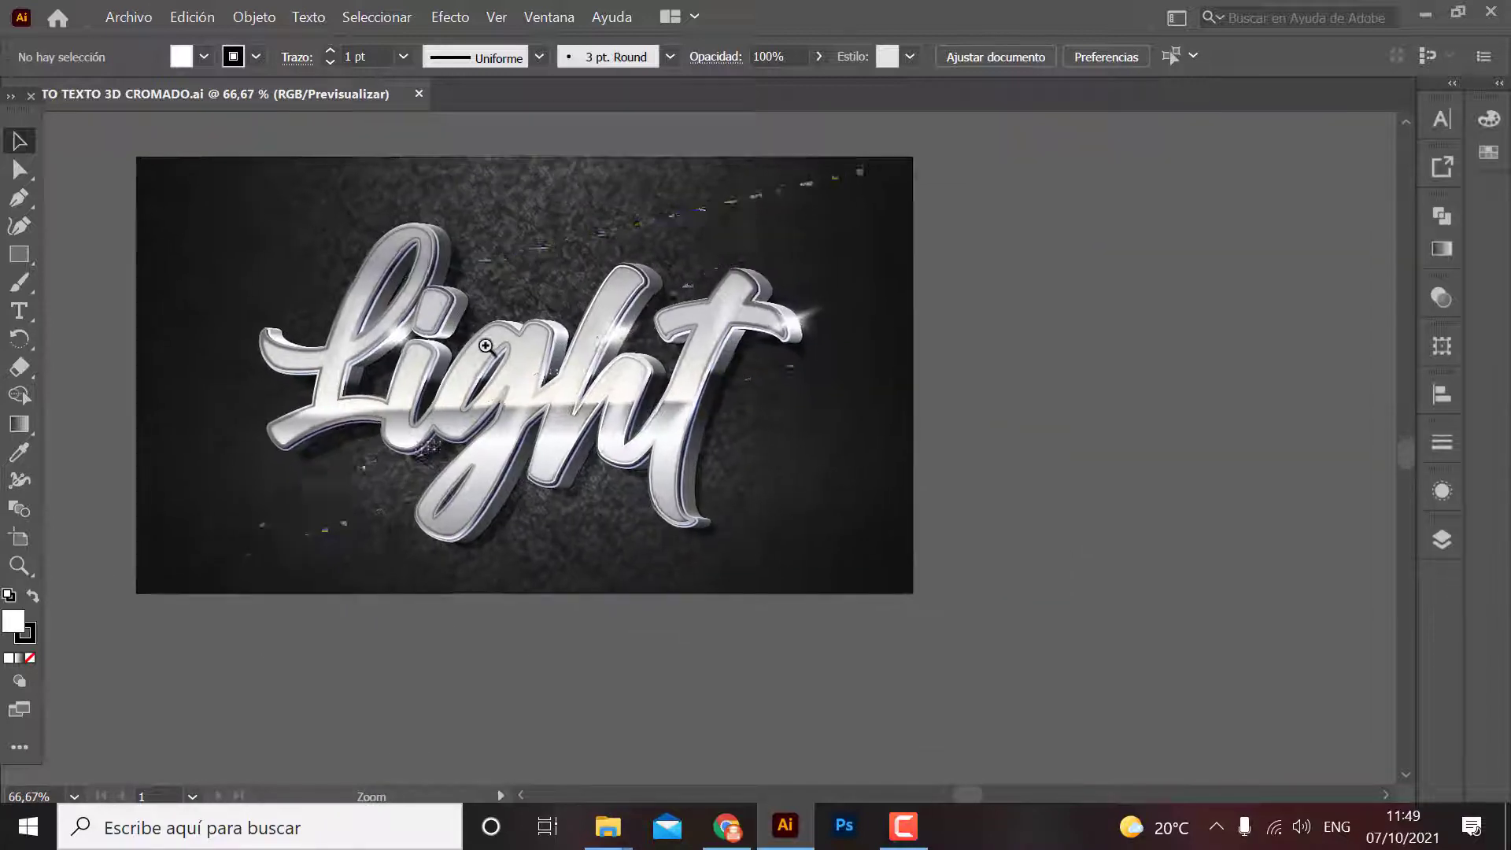
scroll(1024, 492, "up", 2)
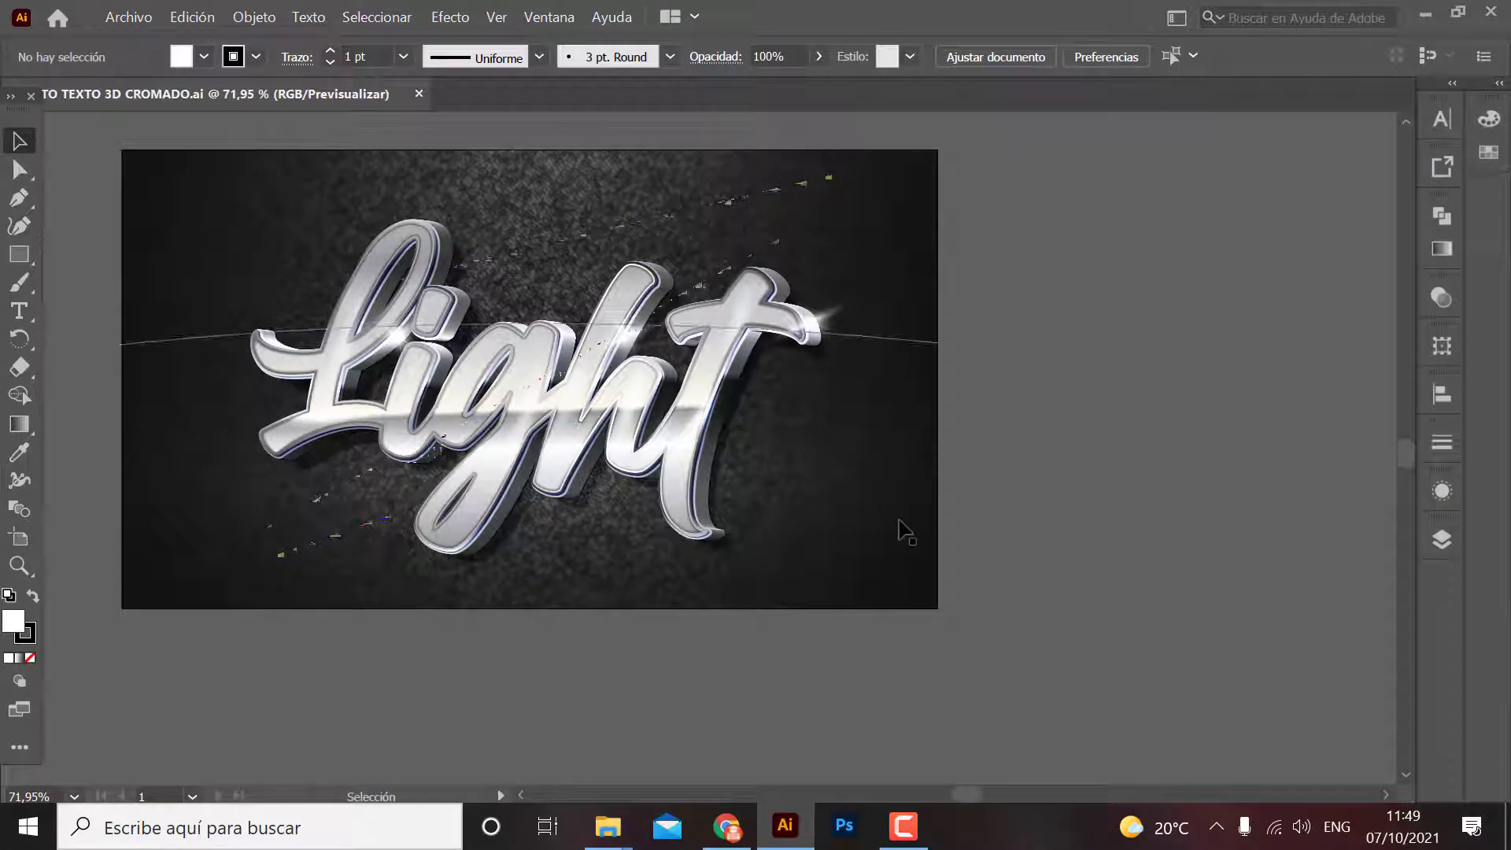
left_click(904, 527)
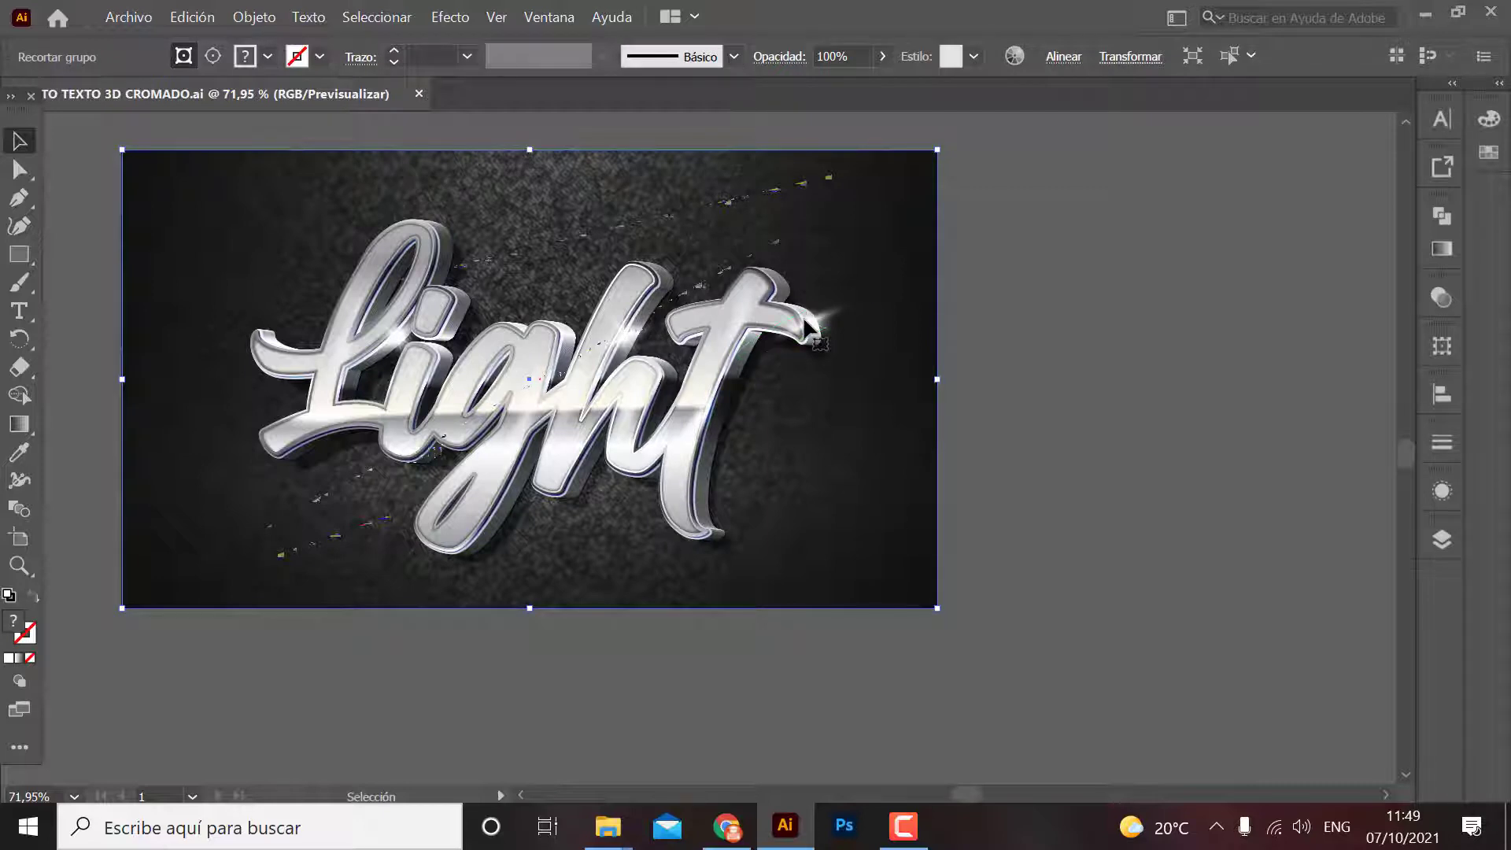
left_click(823, 334)
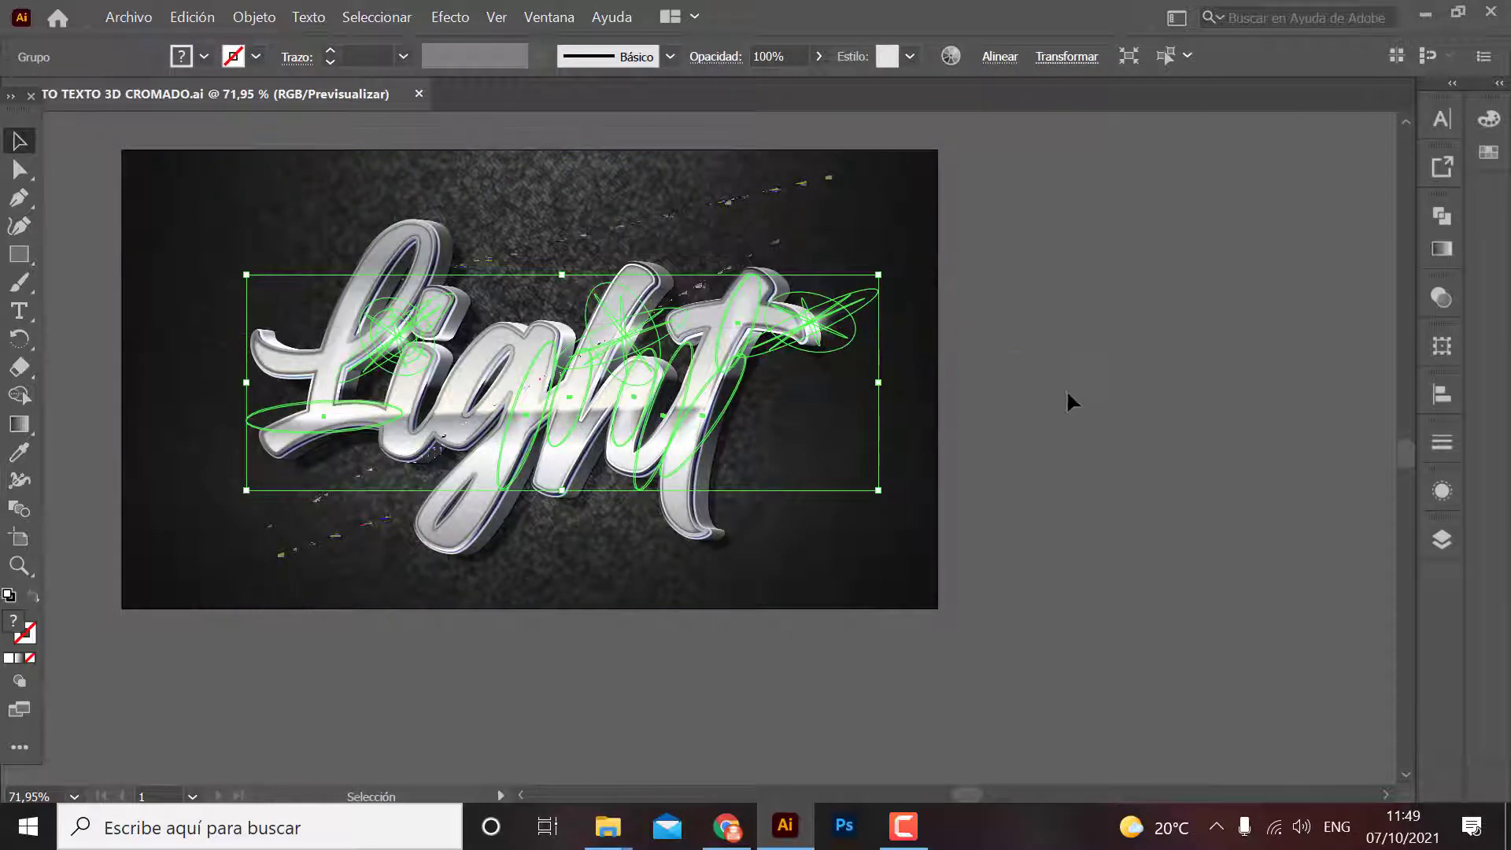
key("Delete")
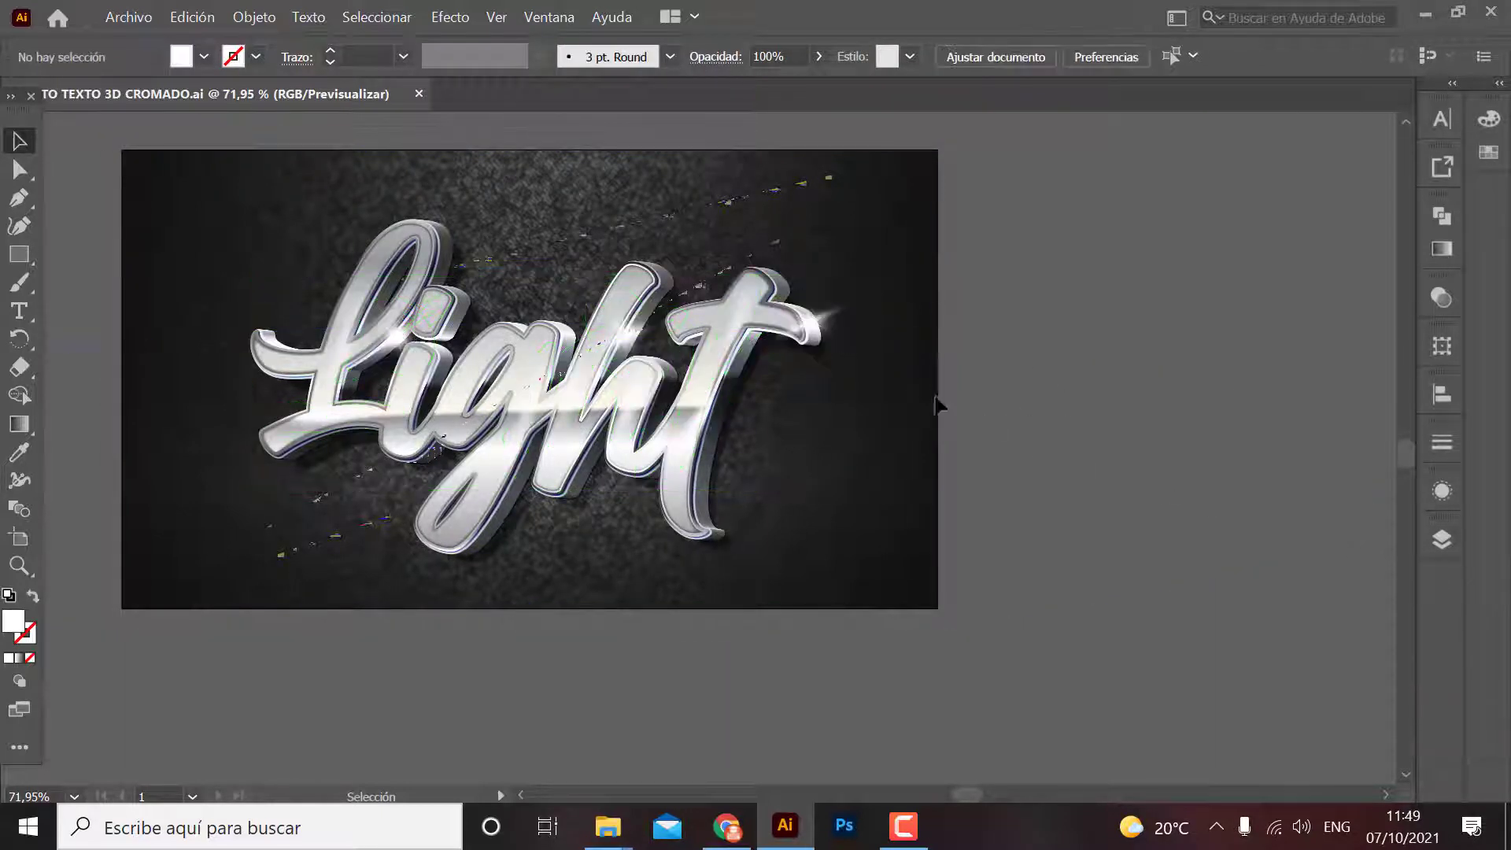
key("ctrl+z")
key("Delete")
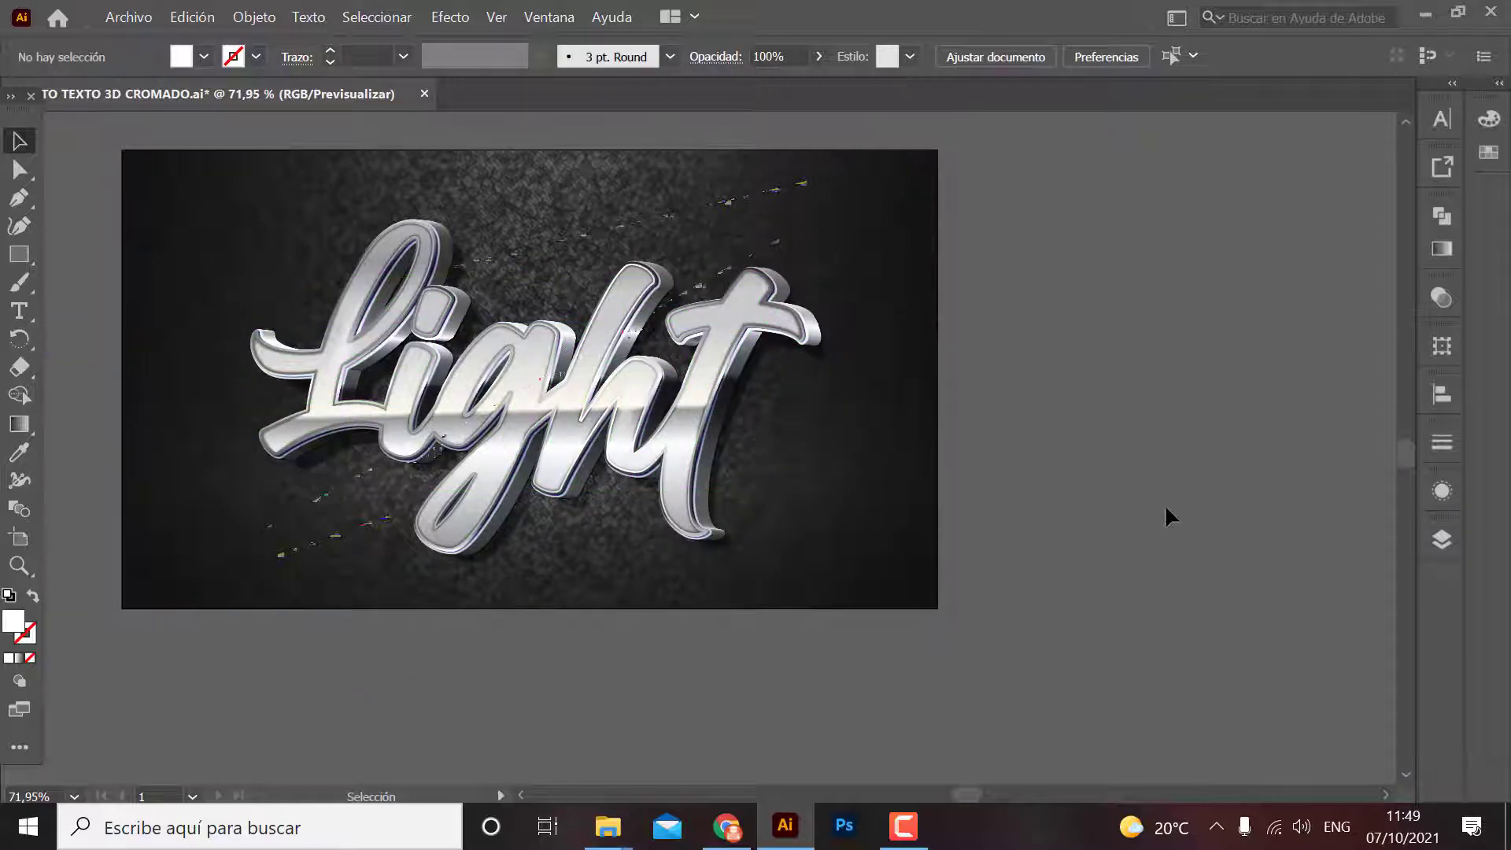
key("ctrl+z")
left_click(1241, 509)
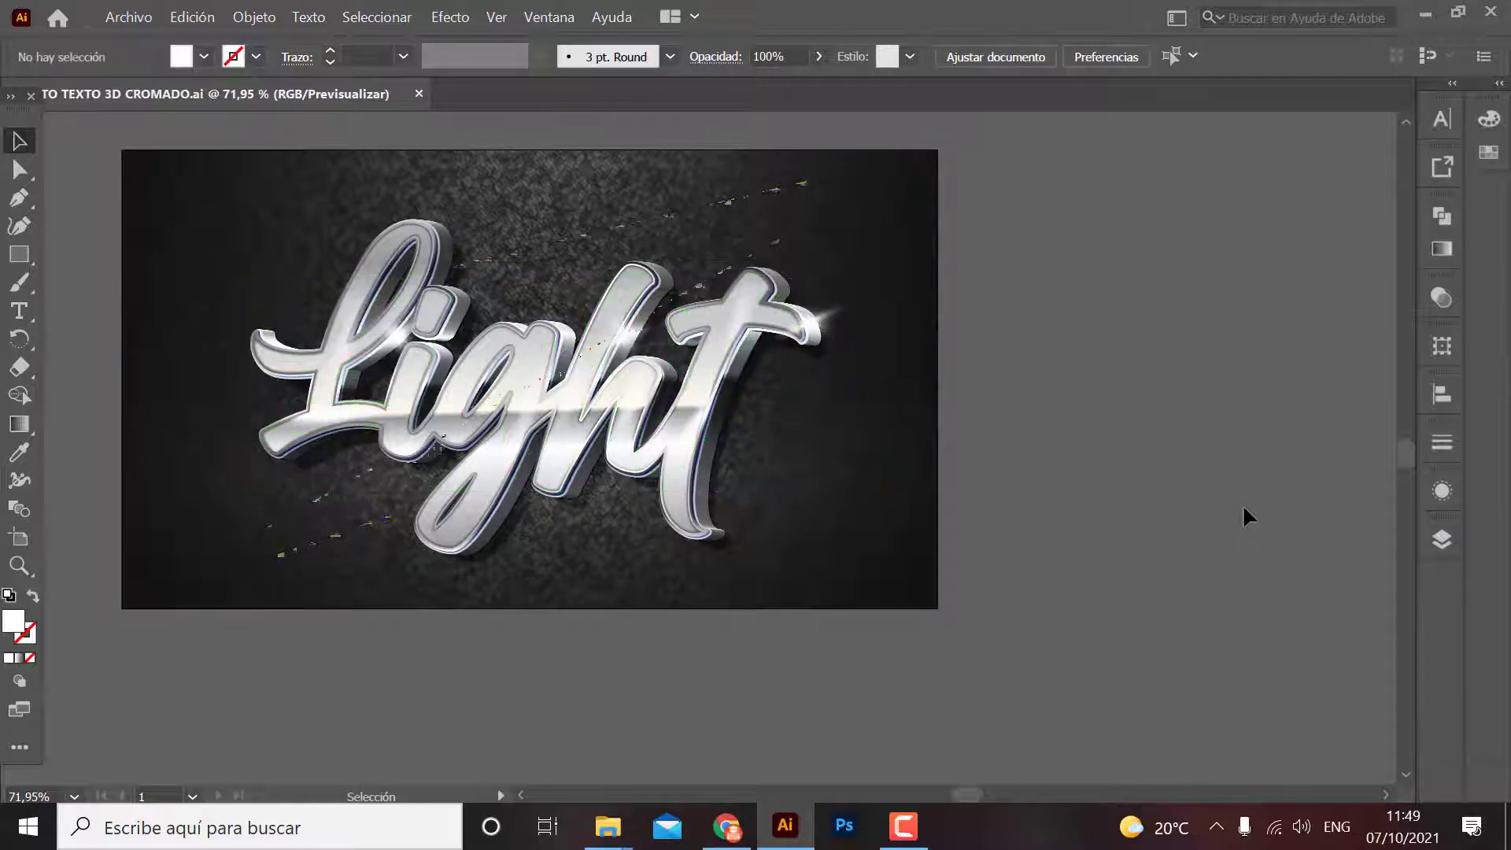
Drag the whole flare group off the artboard to the right of the Light lettering.
left_click(358, 308)
left_click(415, 394)
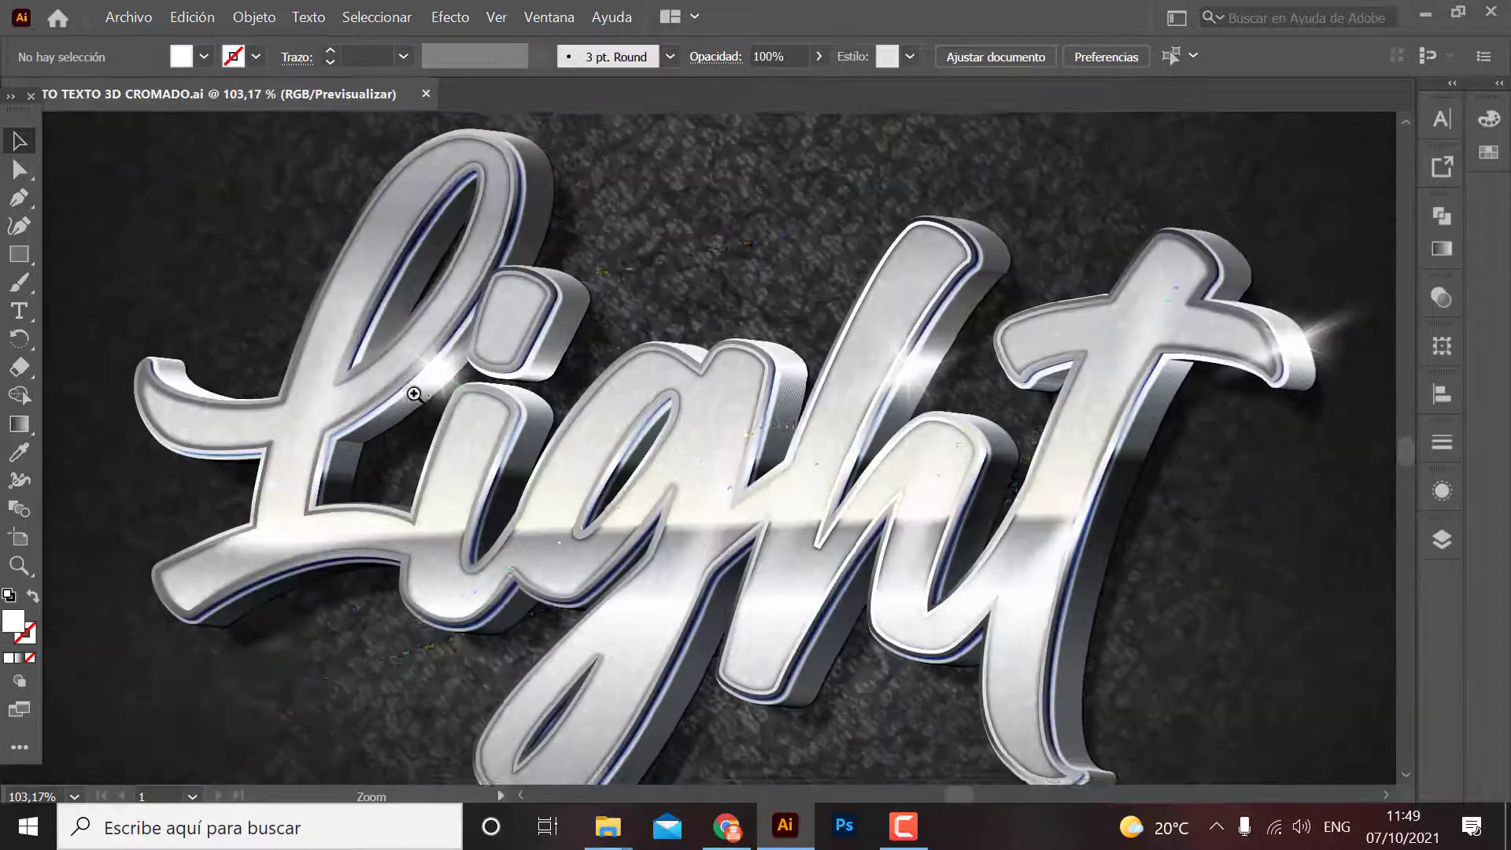
key("v")
left_click(614, 589)
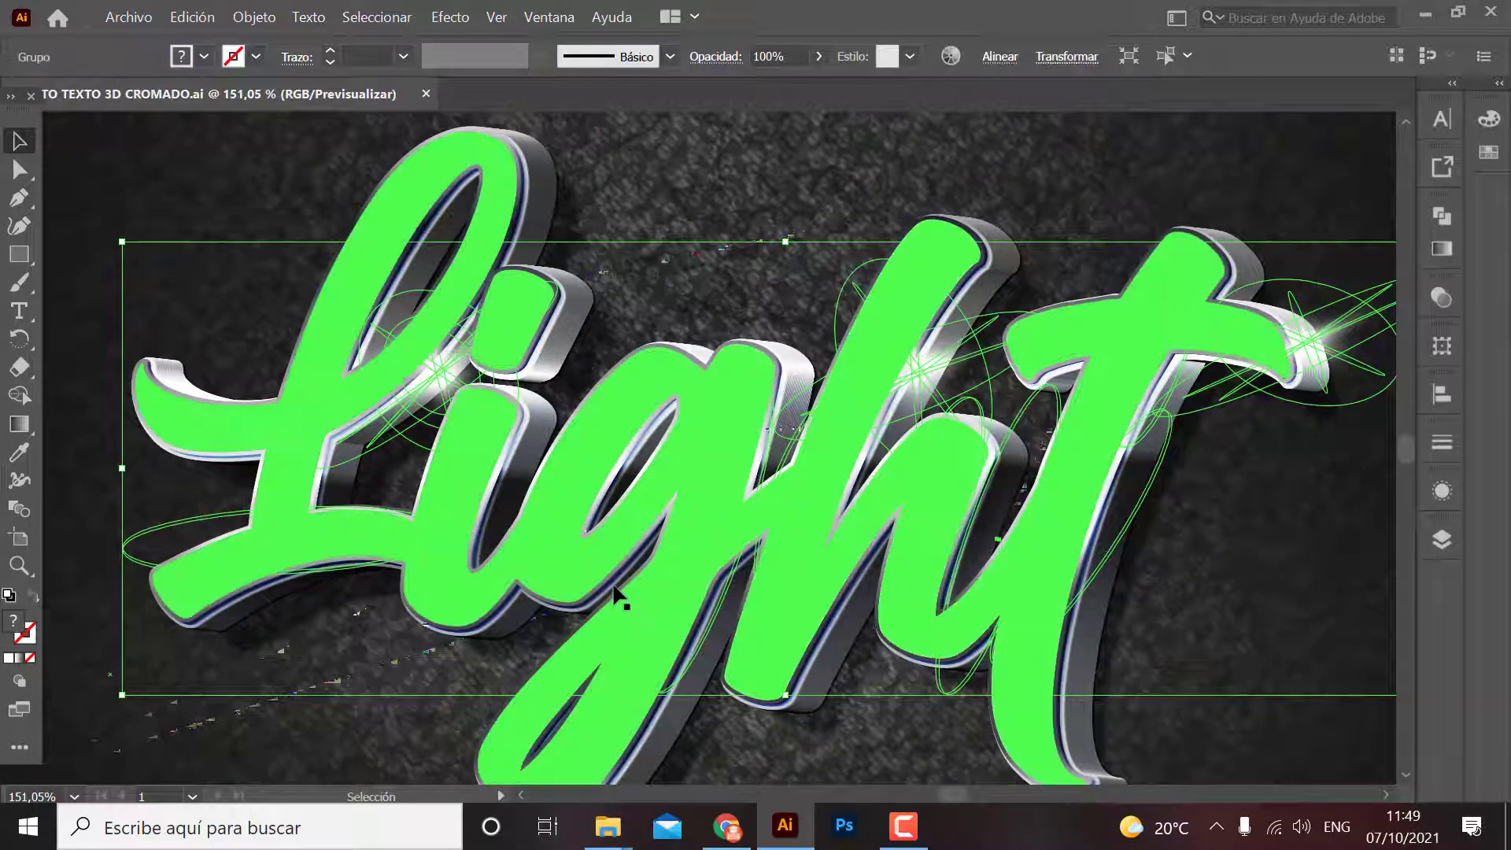
key("Delete")
key("ctrl+z")
key("ctrl+1")
left_click_drag(626, 578, 1364, 437)
left_click_drag(682, 551, 548, 533)
left_click(325, 422)
scroll(325, 422, "up", 2)
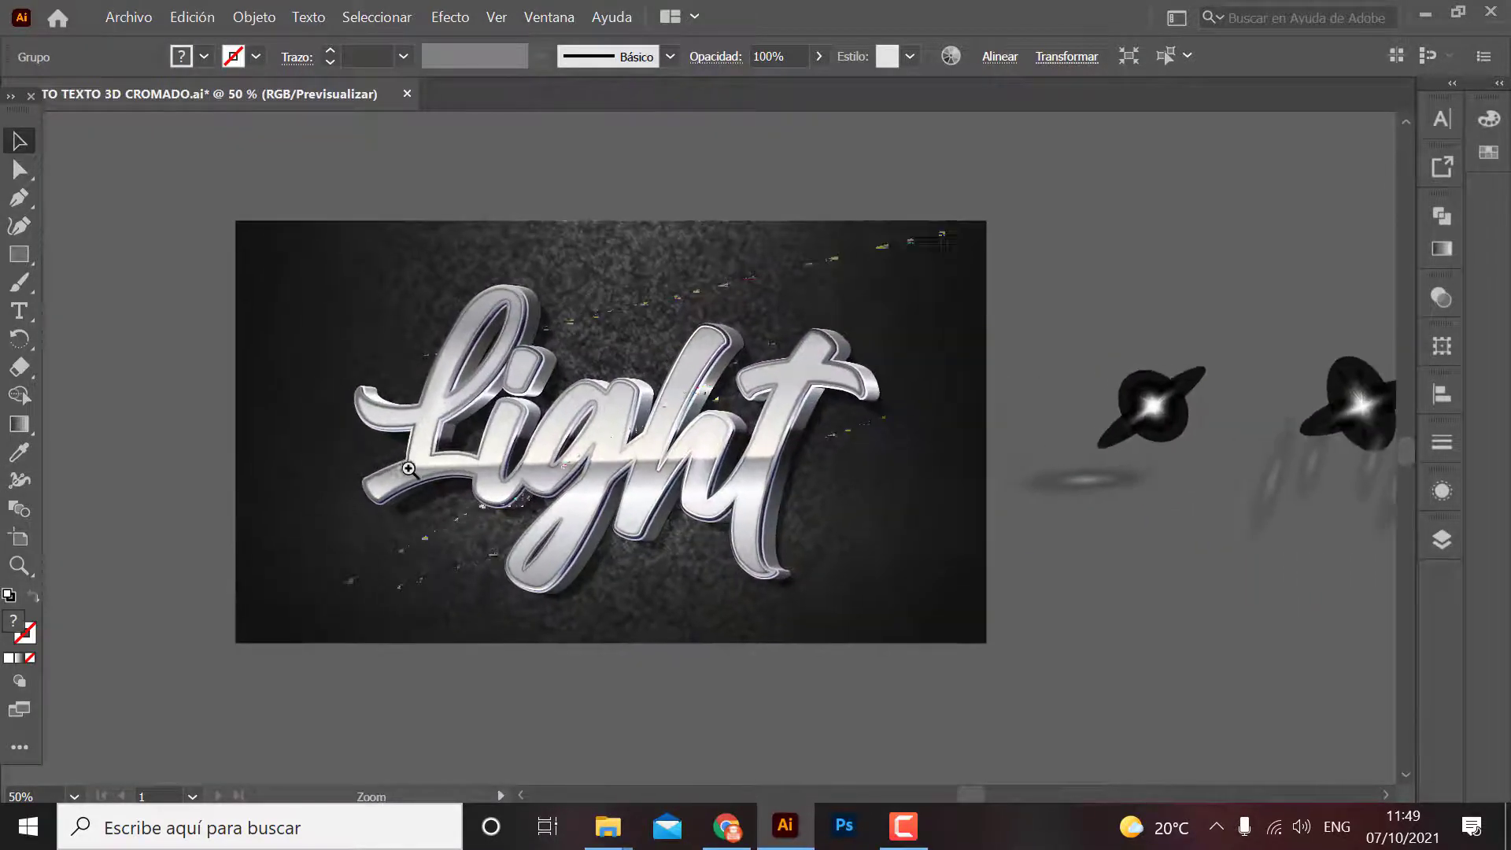
left_click(617, 436)
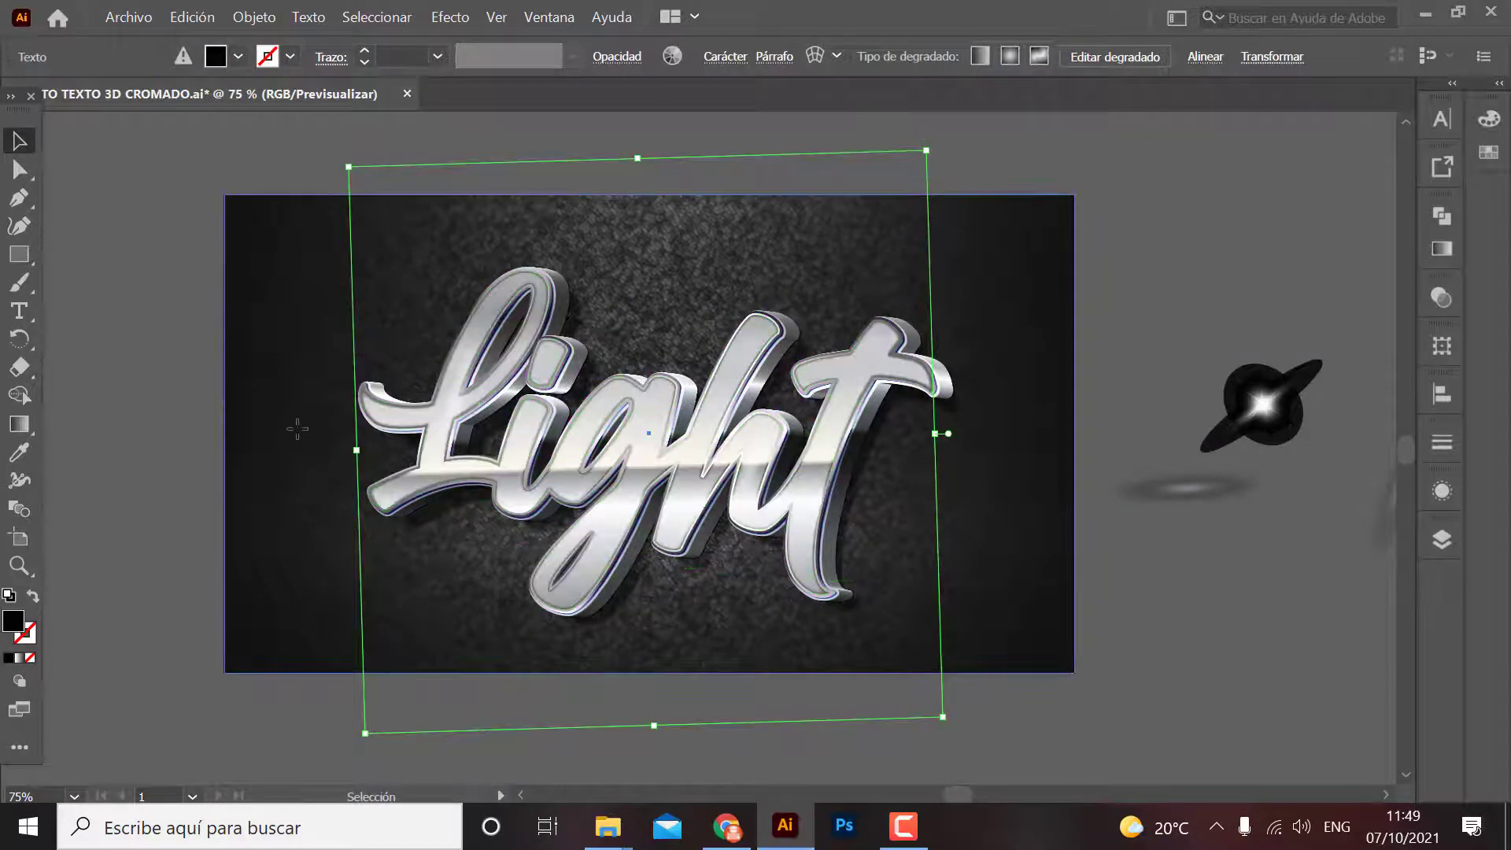
Replace the chrome word Light with 'Efecto' using the Type tool.
left_click(297, 429)
left_click(554, 463)
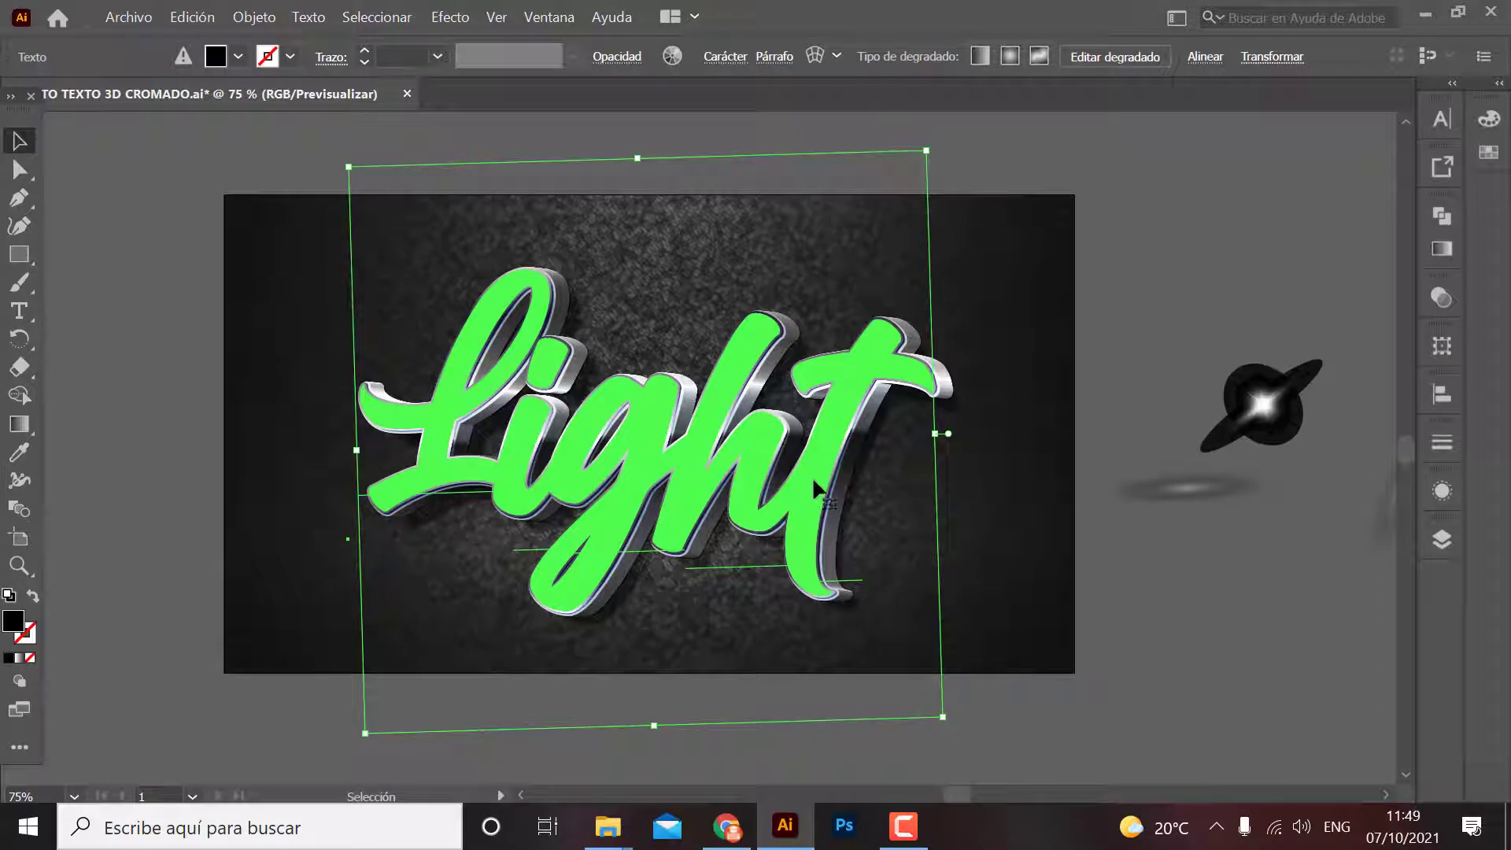
key("t")
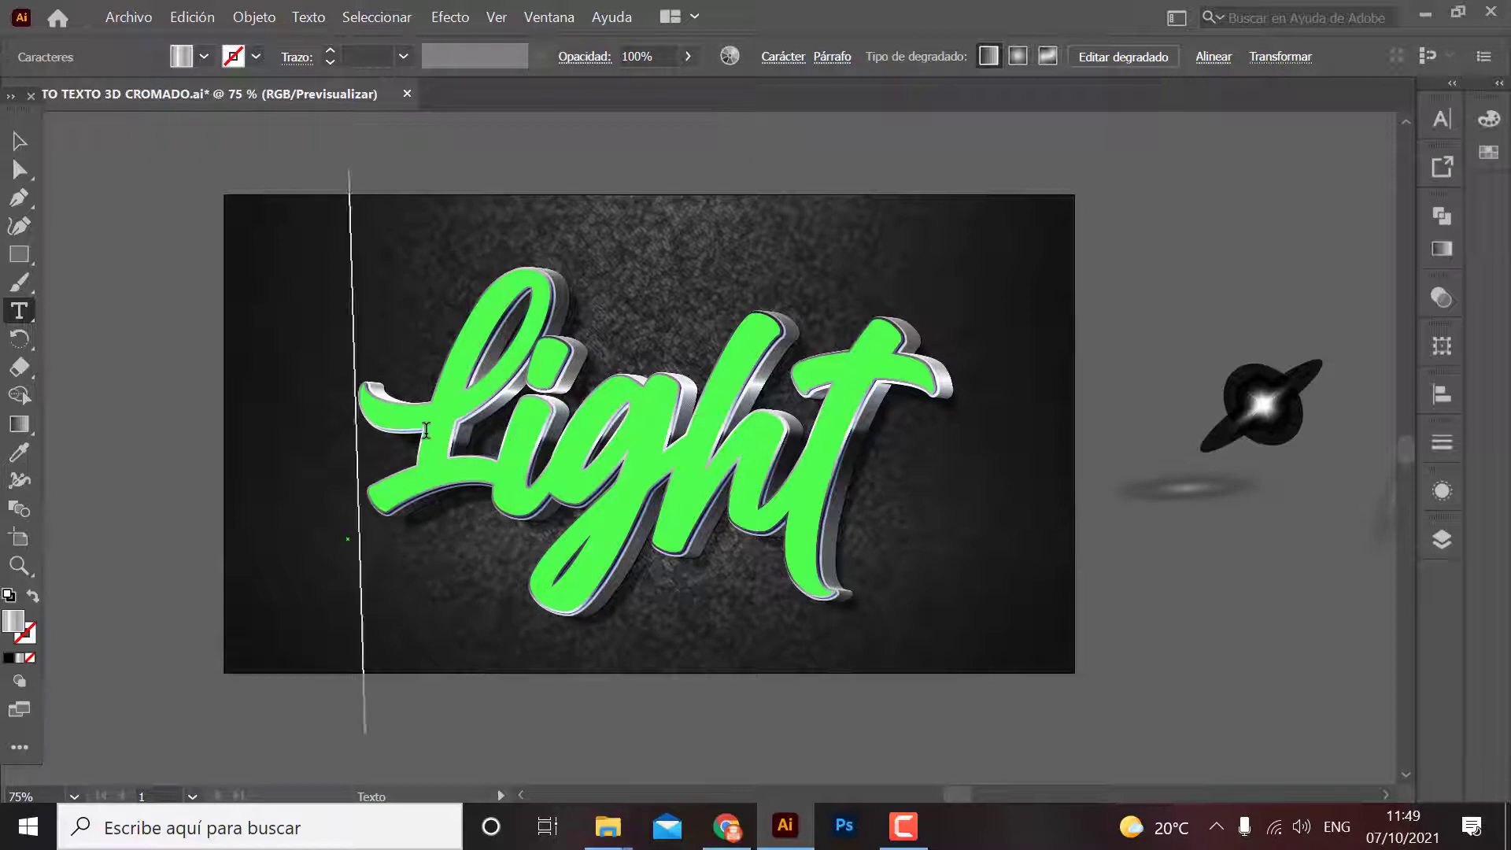
key("ctrl+z")
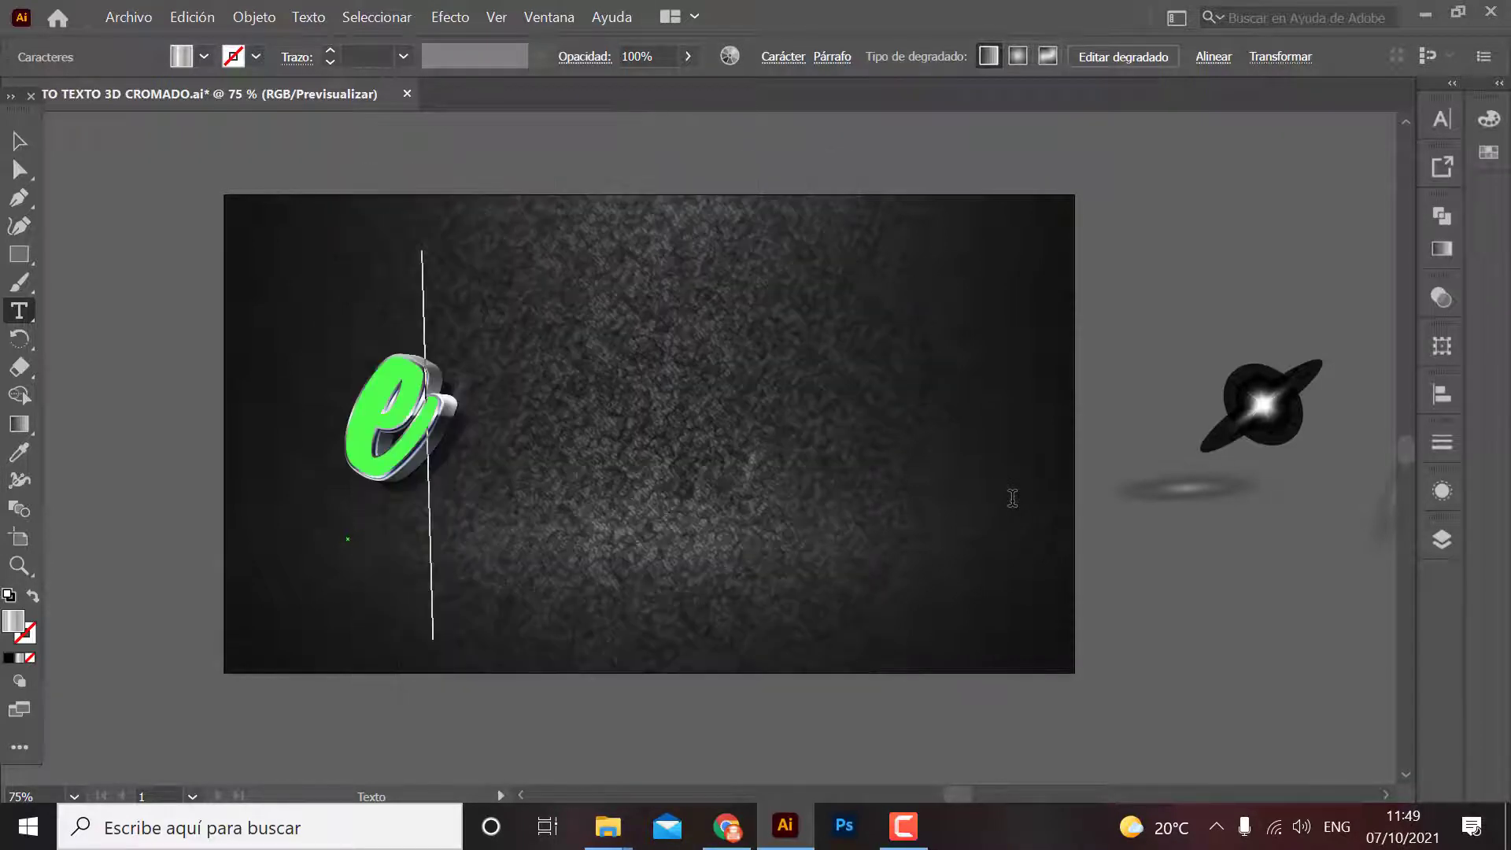
key("ctrl+z")
key("ctrl+shift+z")
key("BackSpace")
type("E")
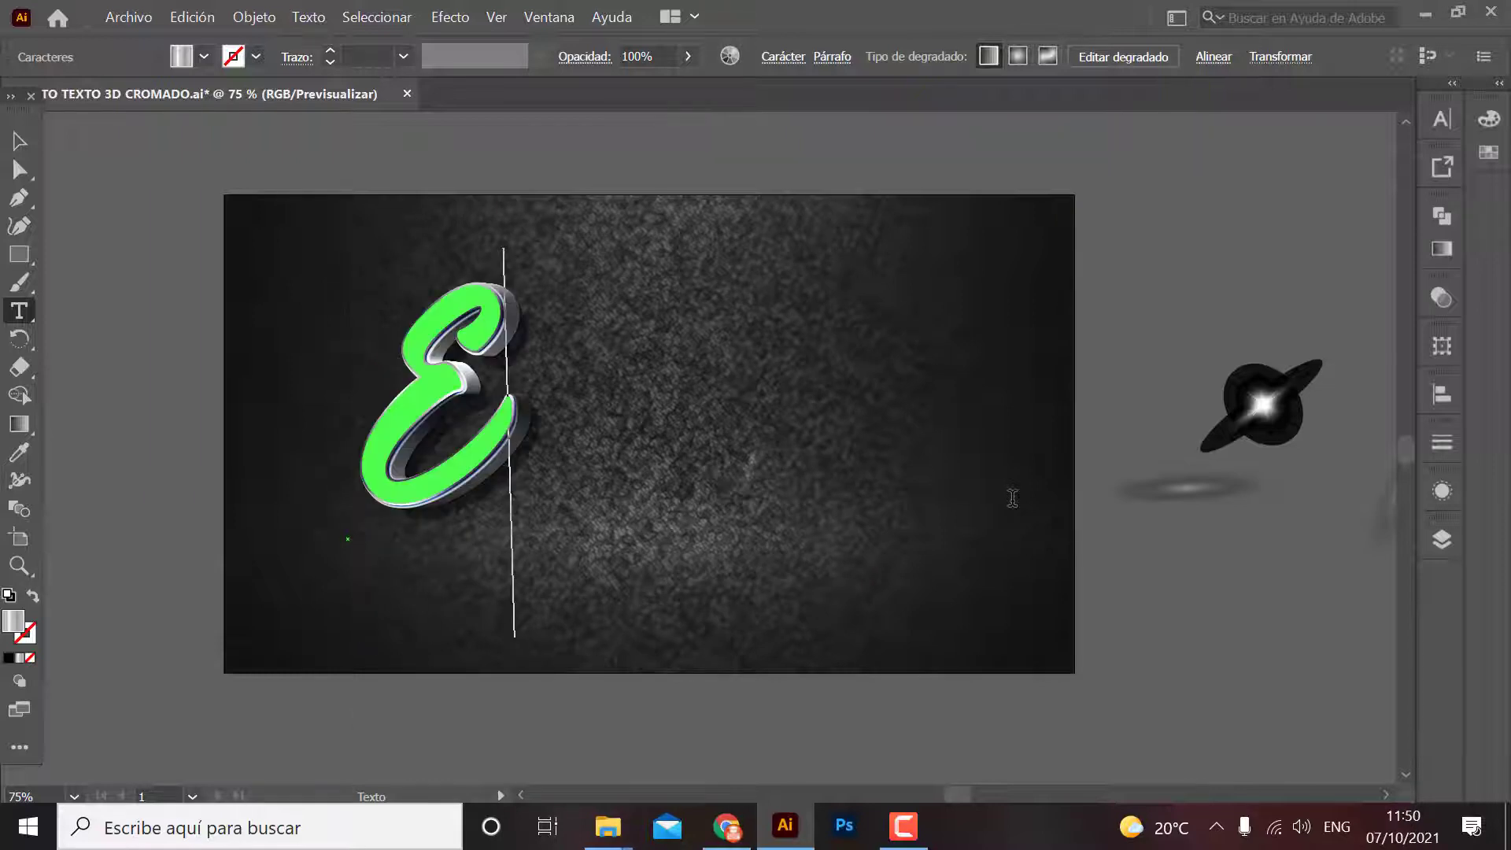
type("fect")
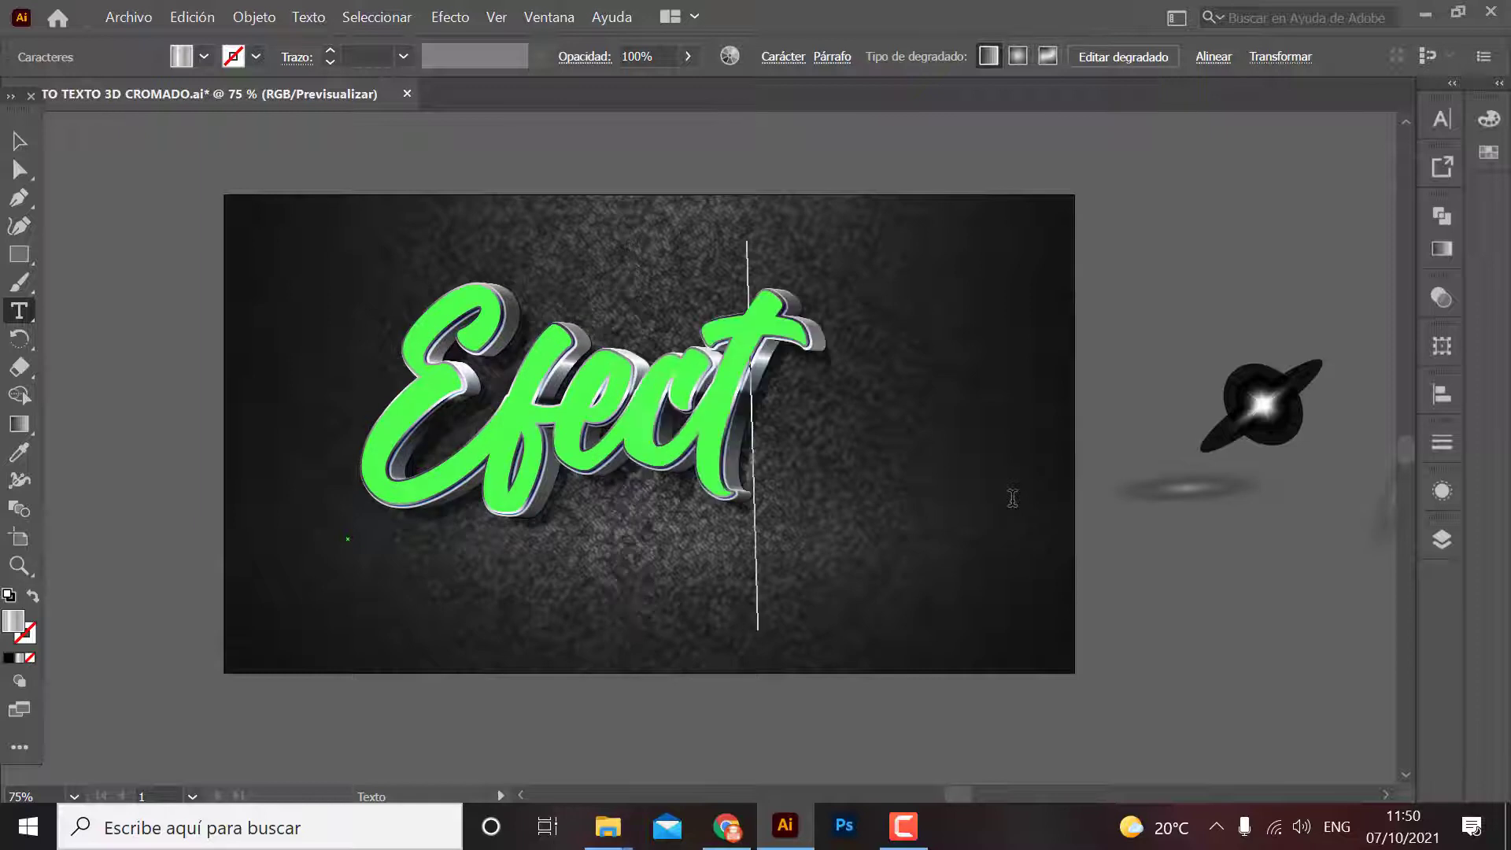
type("o")
Scale the Efecto text up by its corner handle so it spans the artboard.
left_click(19, 142)
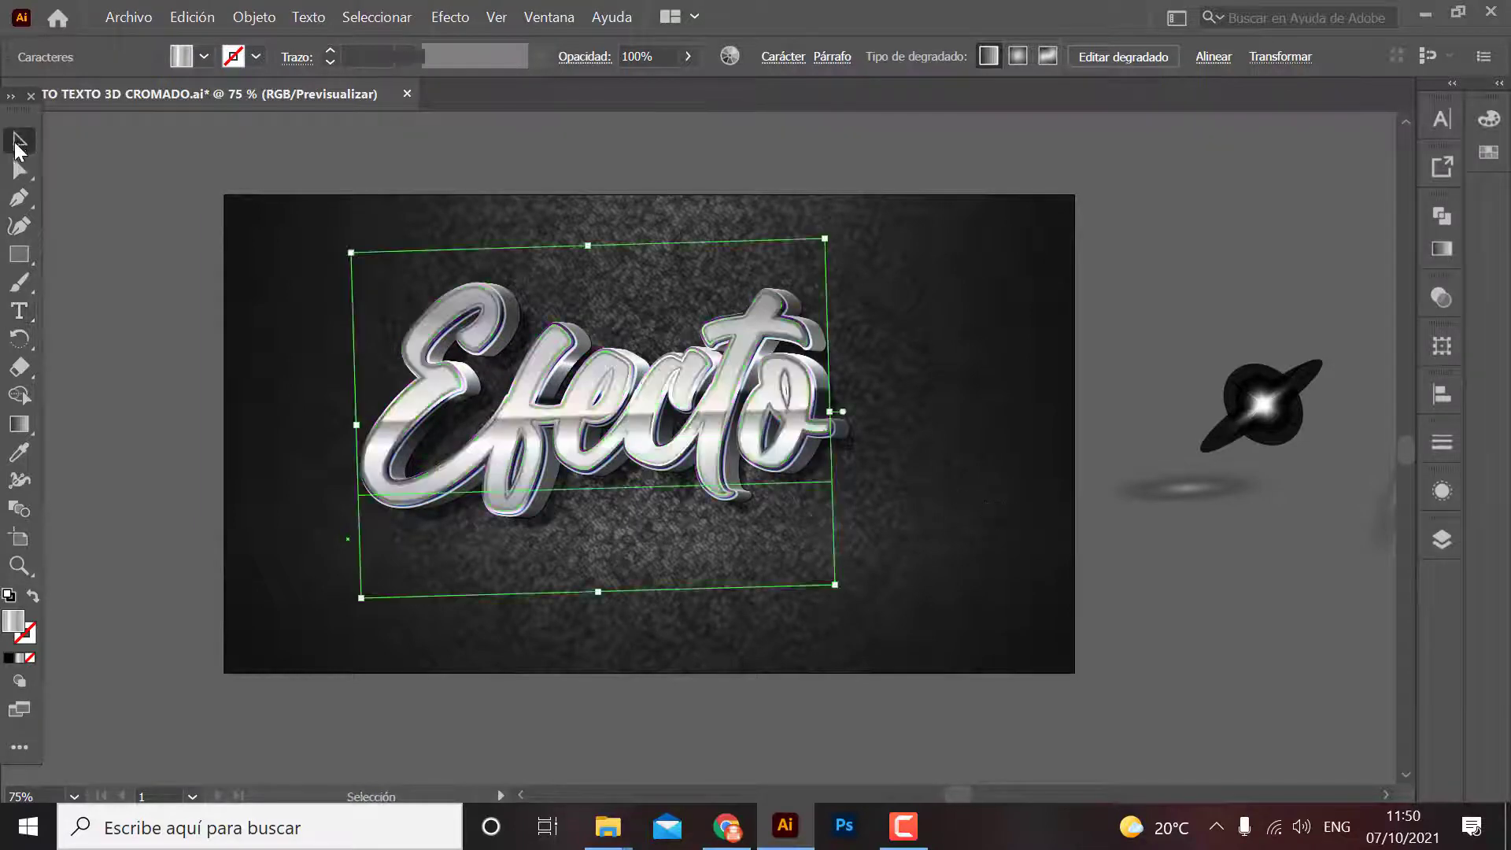
left_click(253, 310)
key("a")
left_click(841, 602)
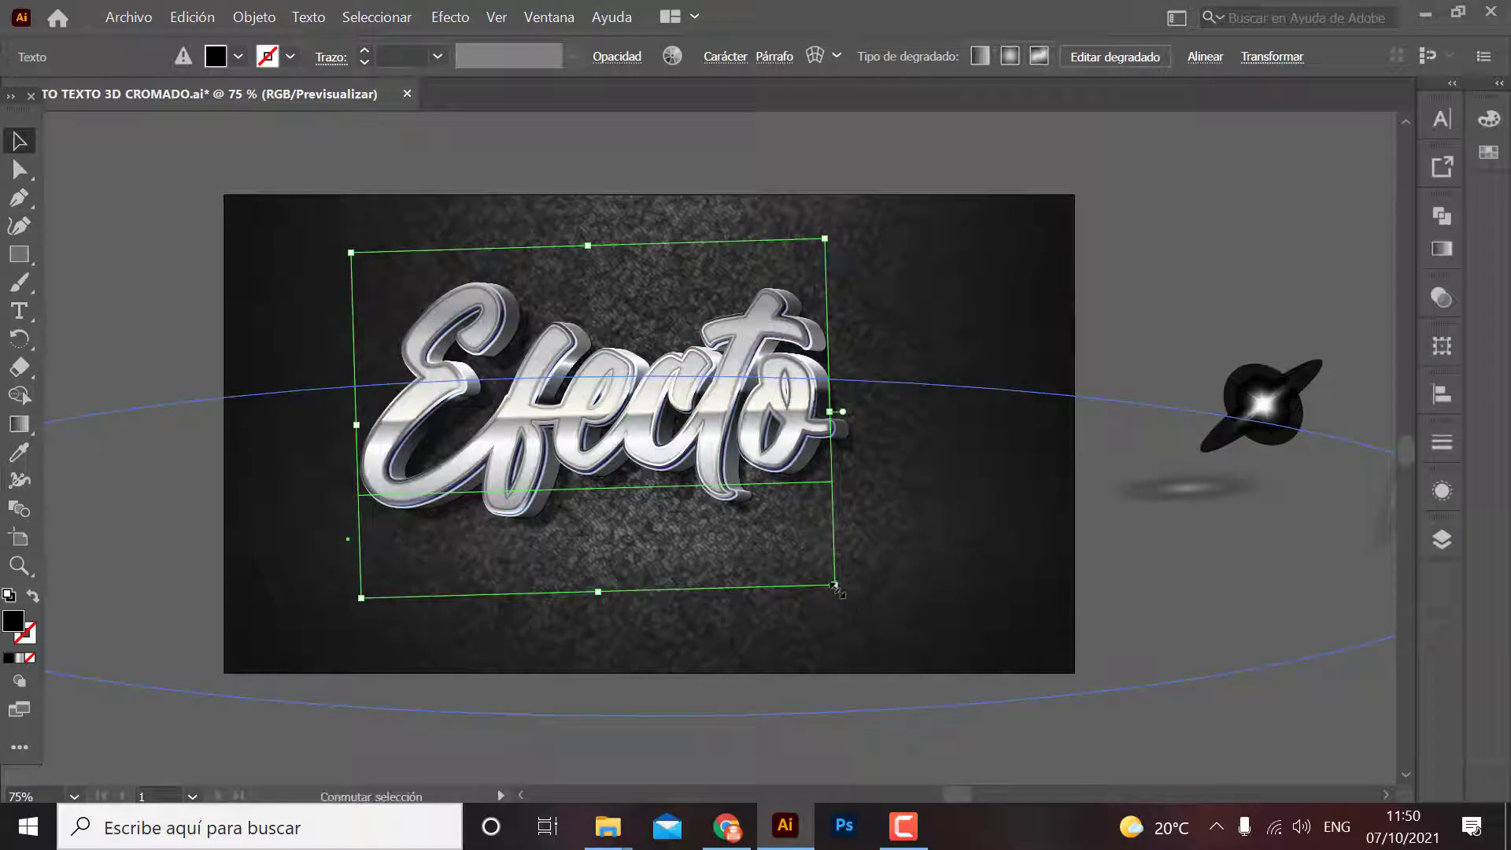
left_click_drag(835, 588, 919, 653)
Ungroup the planet flare set and place an enlarged sparkle flare on the Efecto lettering near the t.
left_click(896, 583)
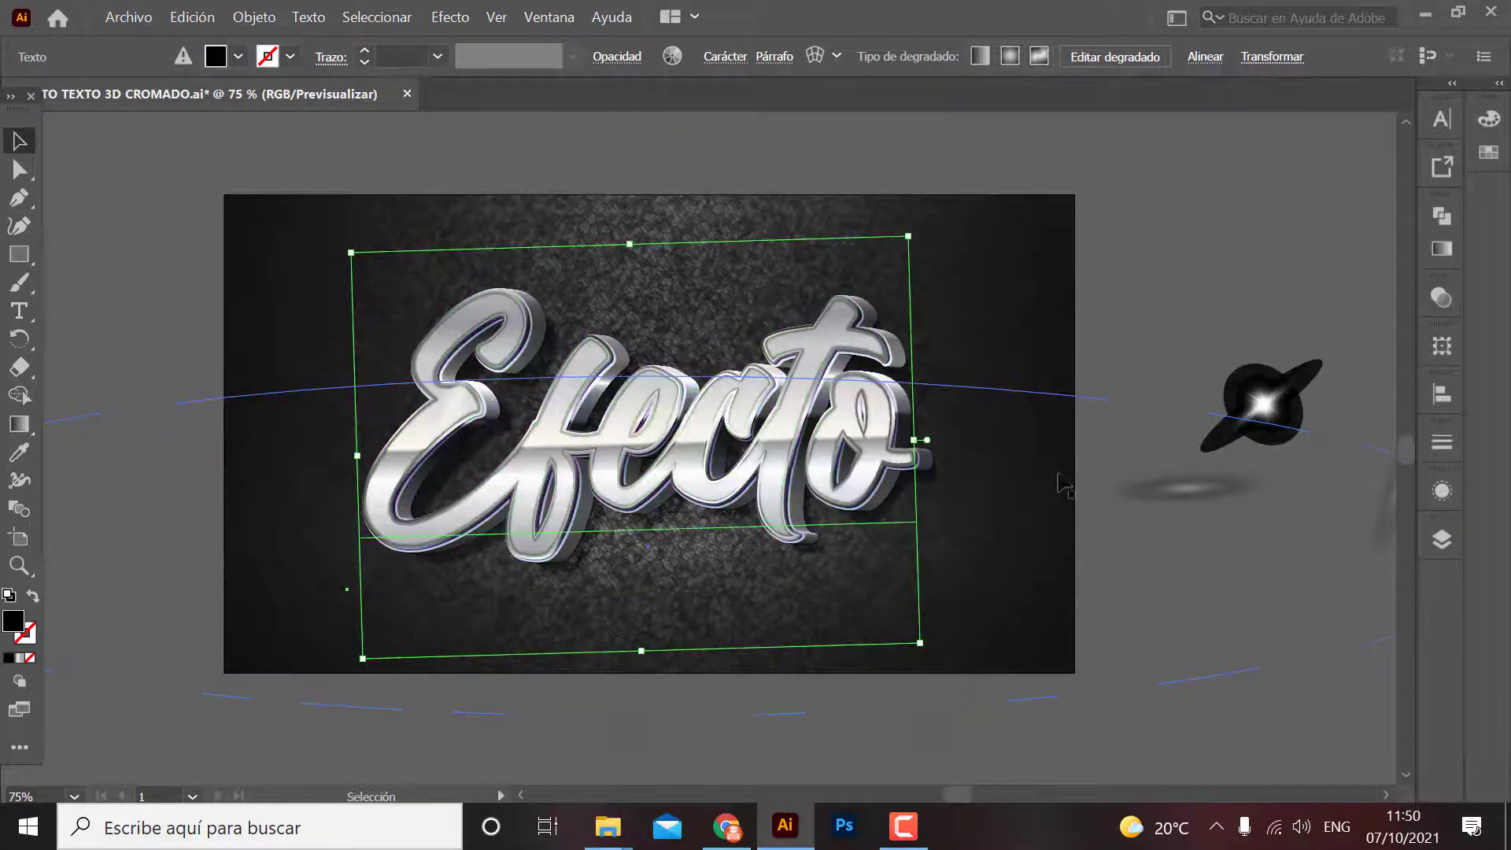
left_click(1212, 269)
mouse_move(1098, 449)
left_mouse_down()
mouse_move(1060, 344)
mouse_move(1042, 362)
left_mouse_up()
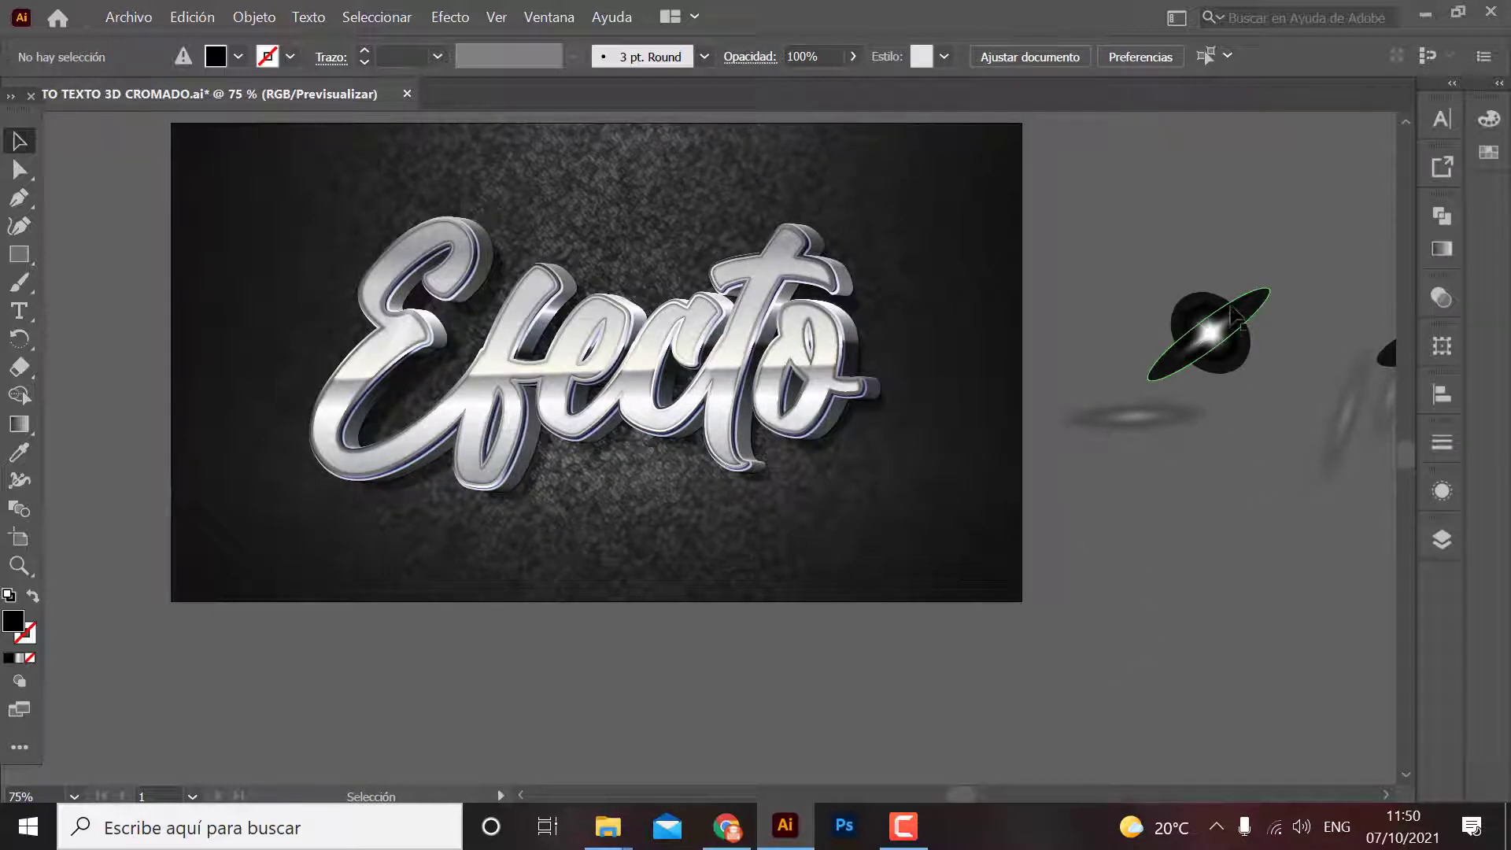
left_click(1232, 347)
right_click(1235, 348)
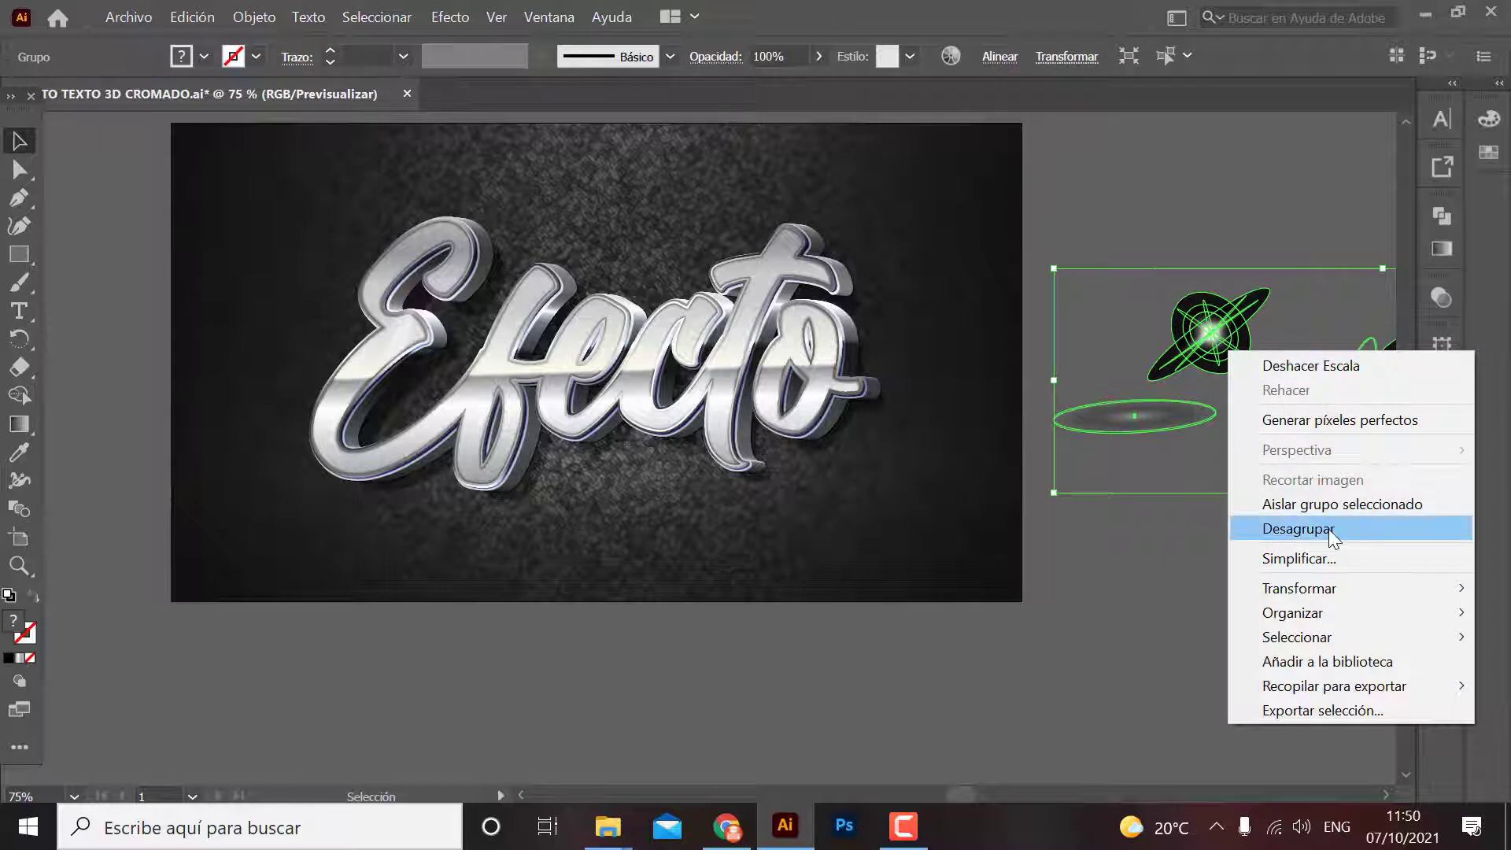
left_click(1333, 529)
left_click(1236, 422)
left_click(1260, 334)
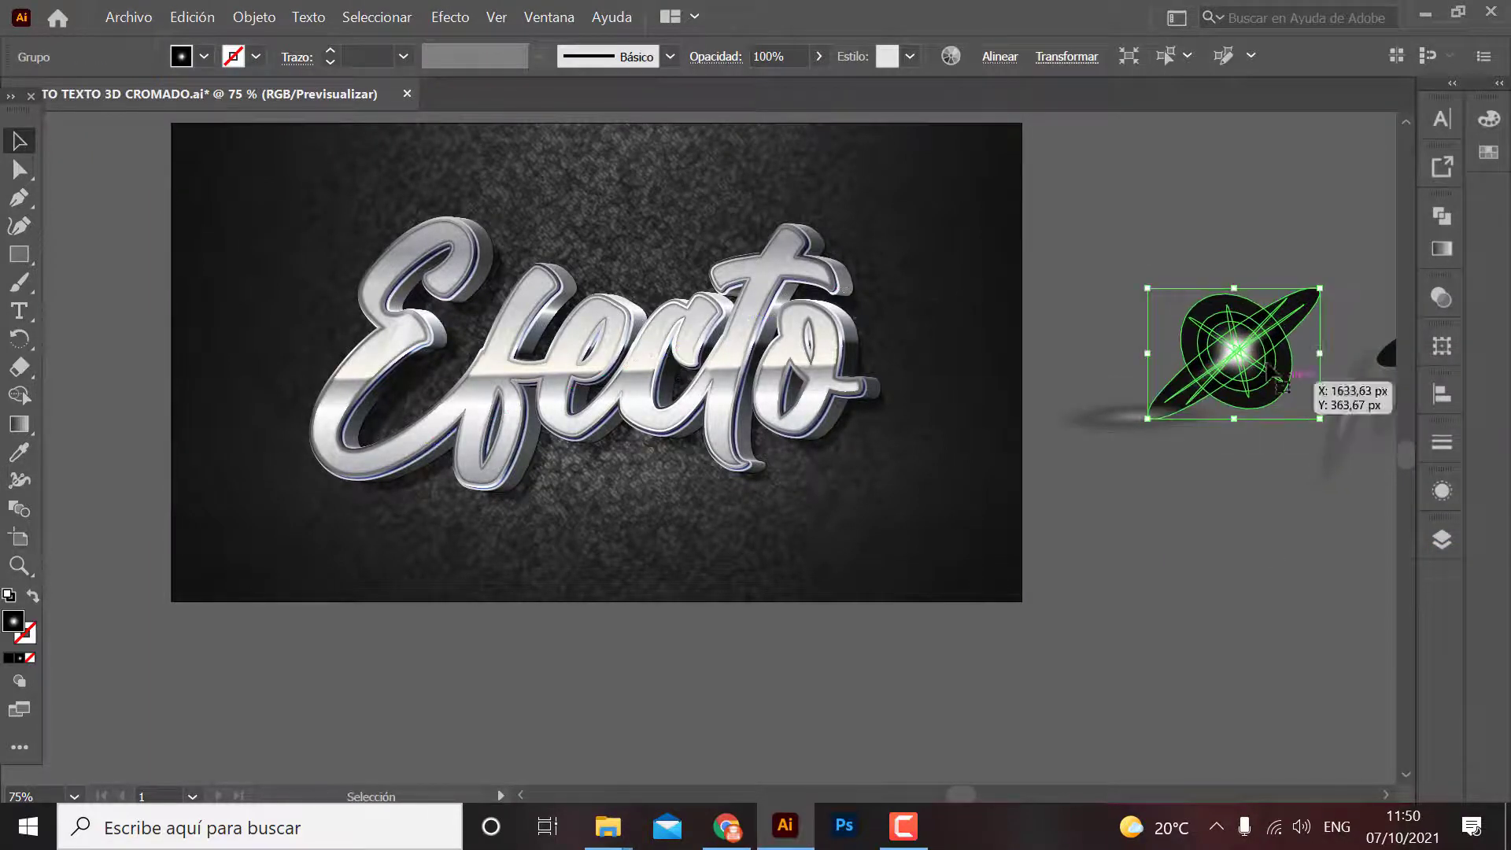
mouse_move(1271, 384)
left_mouse_down()
mouse_move(1327, 405)
mouse_move(817, 299)
mouse_move(785, 311)
left_mouse_up()
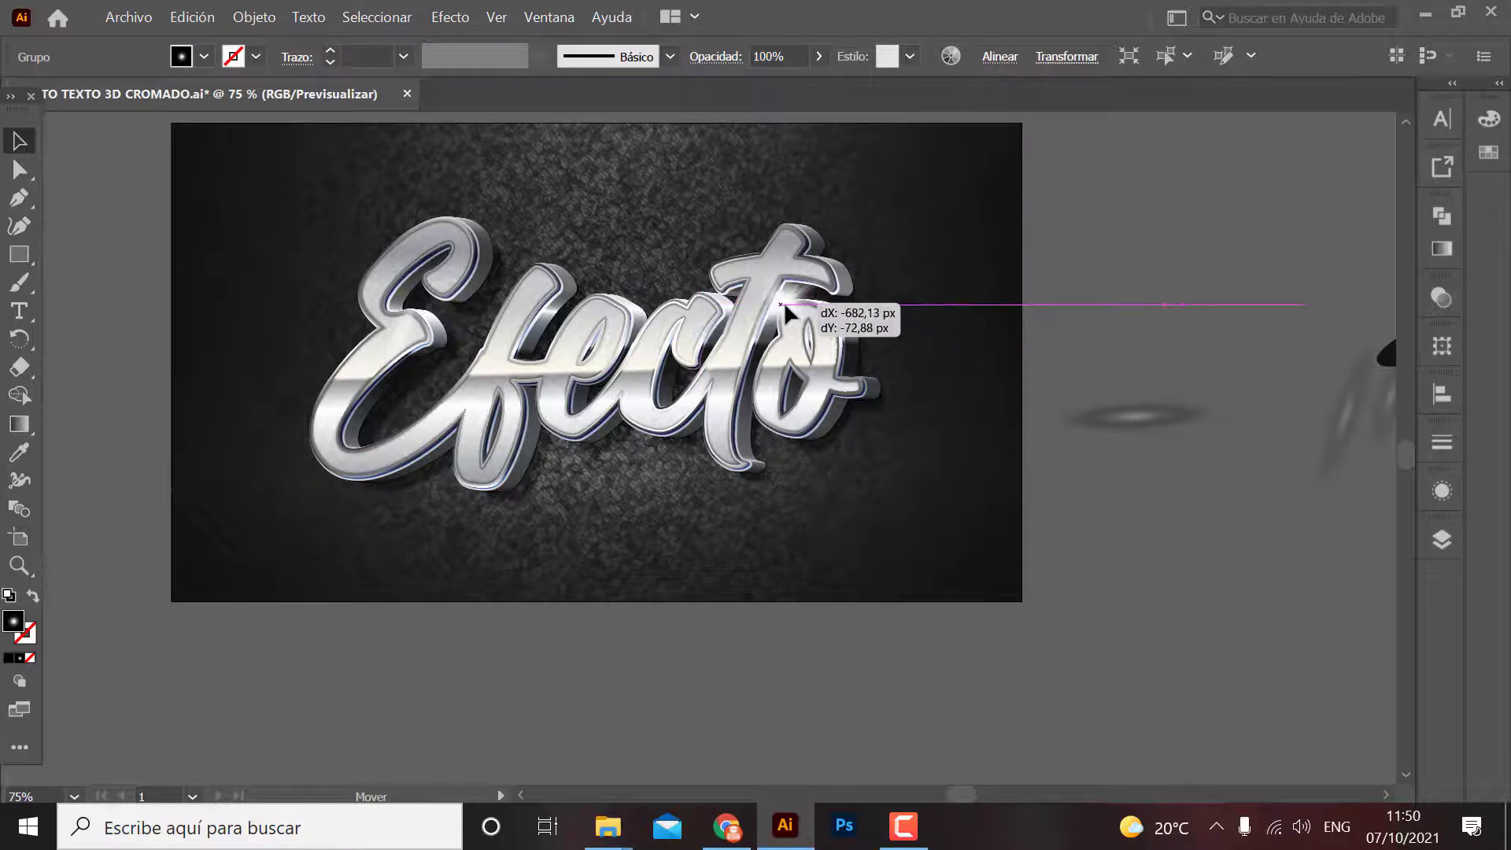
left_click(1226, 438)
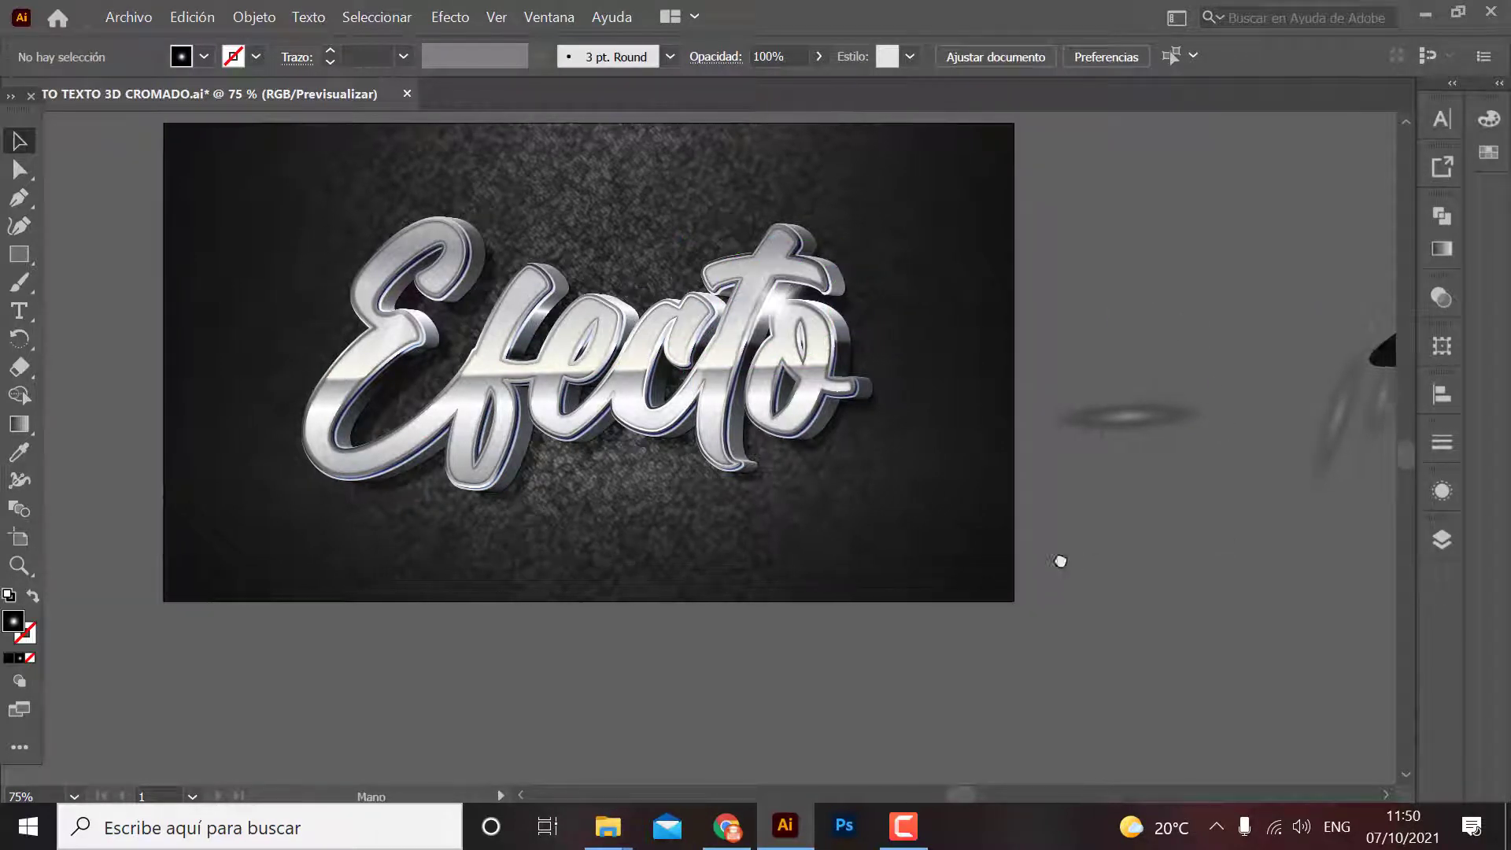
Move the planet sparkle flare from beside the artboard onto the Efecto artwork.
left_click_drag(1227, 438, 1083, 531)
left_click(1228, 330)
left_click_drag(1157, 347, 355, 327)
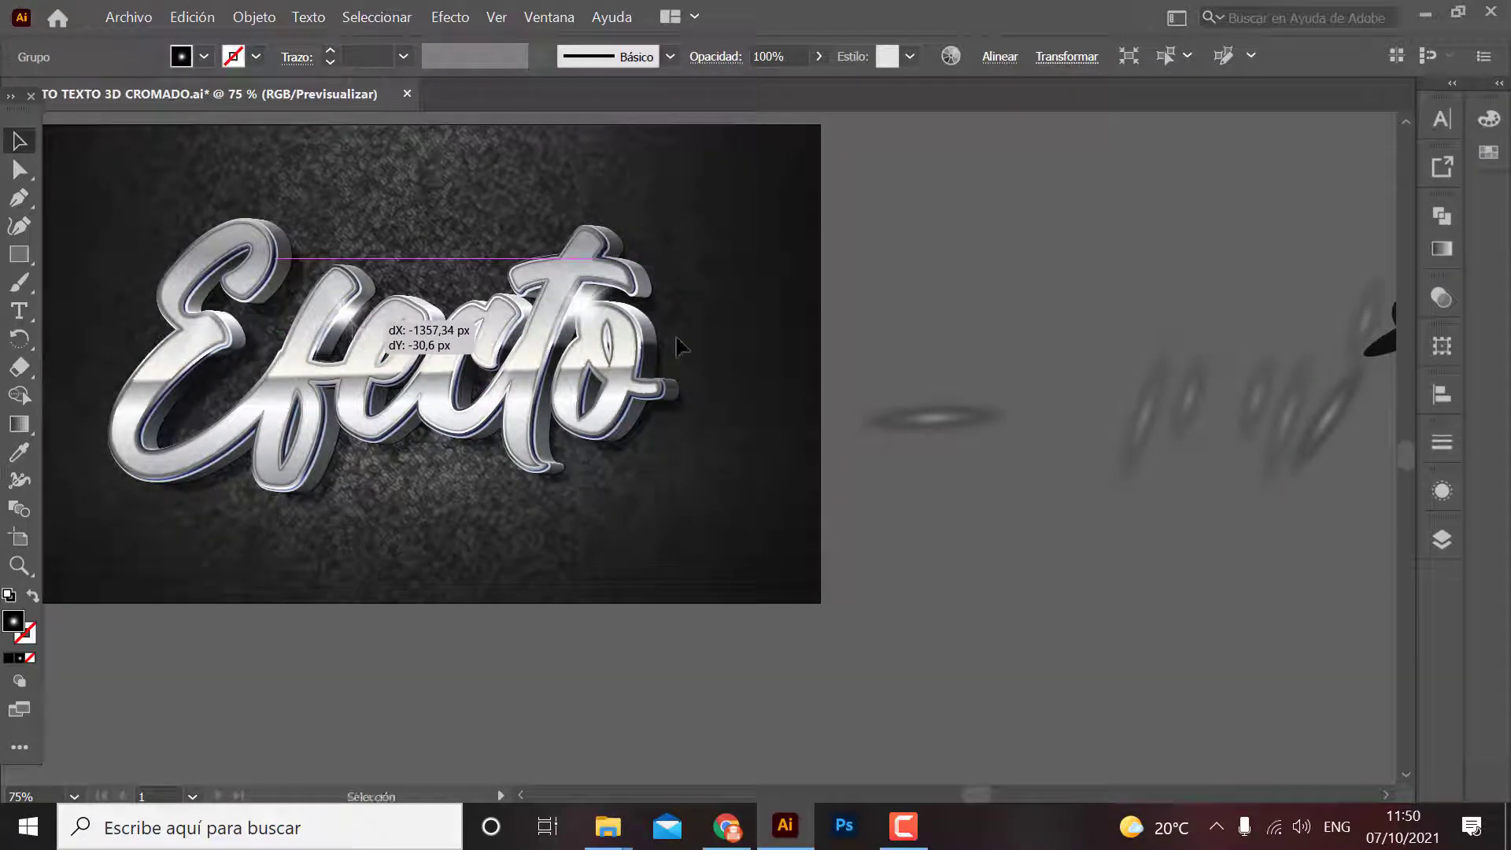
left_click_drag(680, 347, 1195, 375)
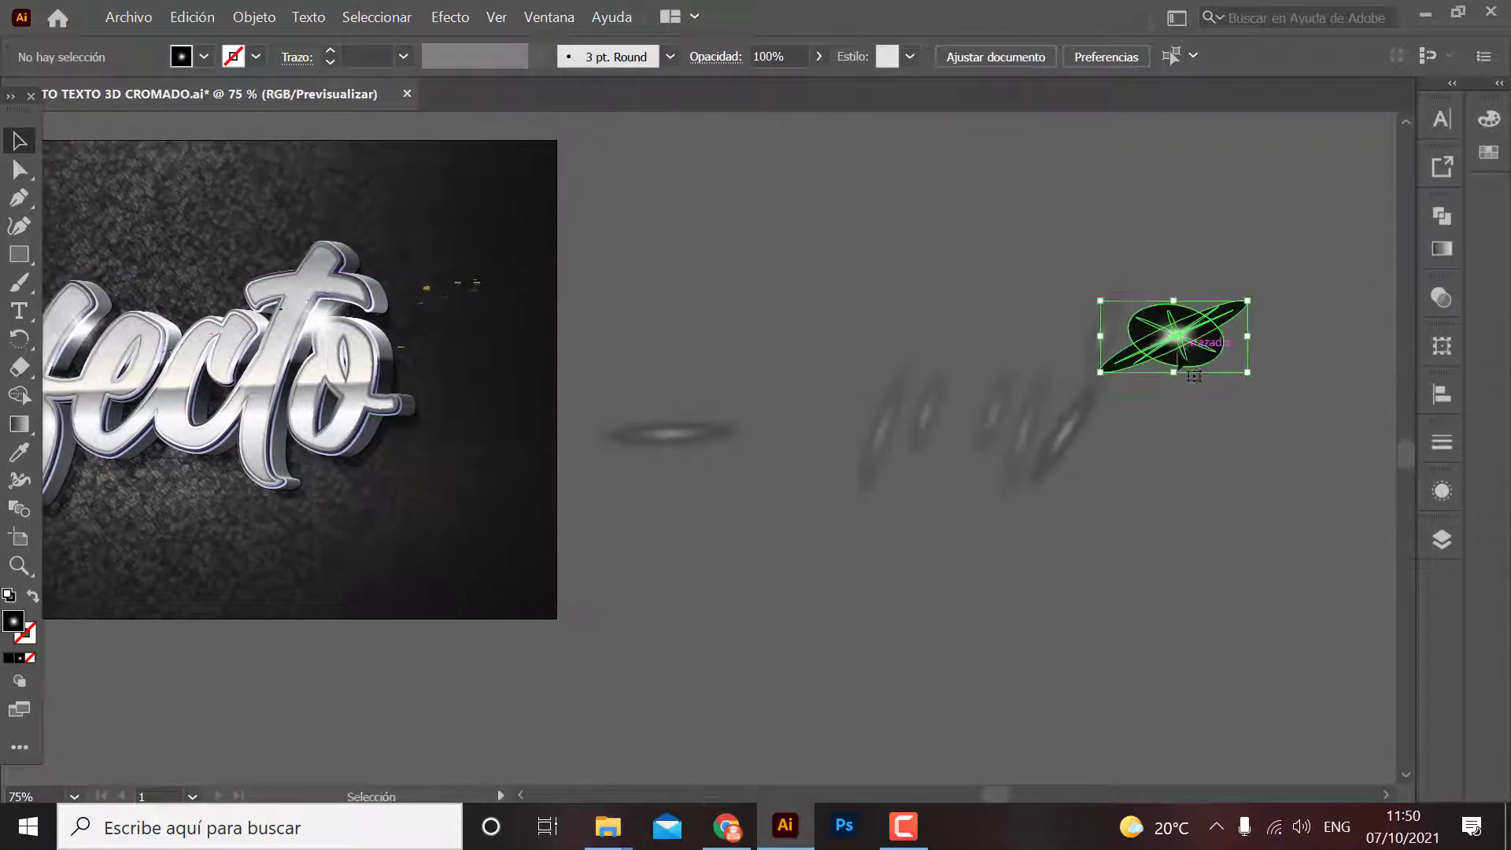
mouse_move(813, 391)
left_mouse_down()
mouse_move(933, 391)
mouse_move(895, 382)
left_mouse_up()
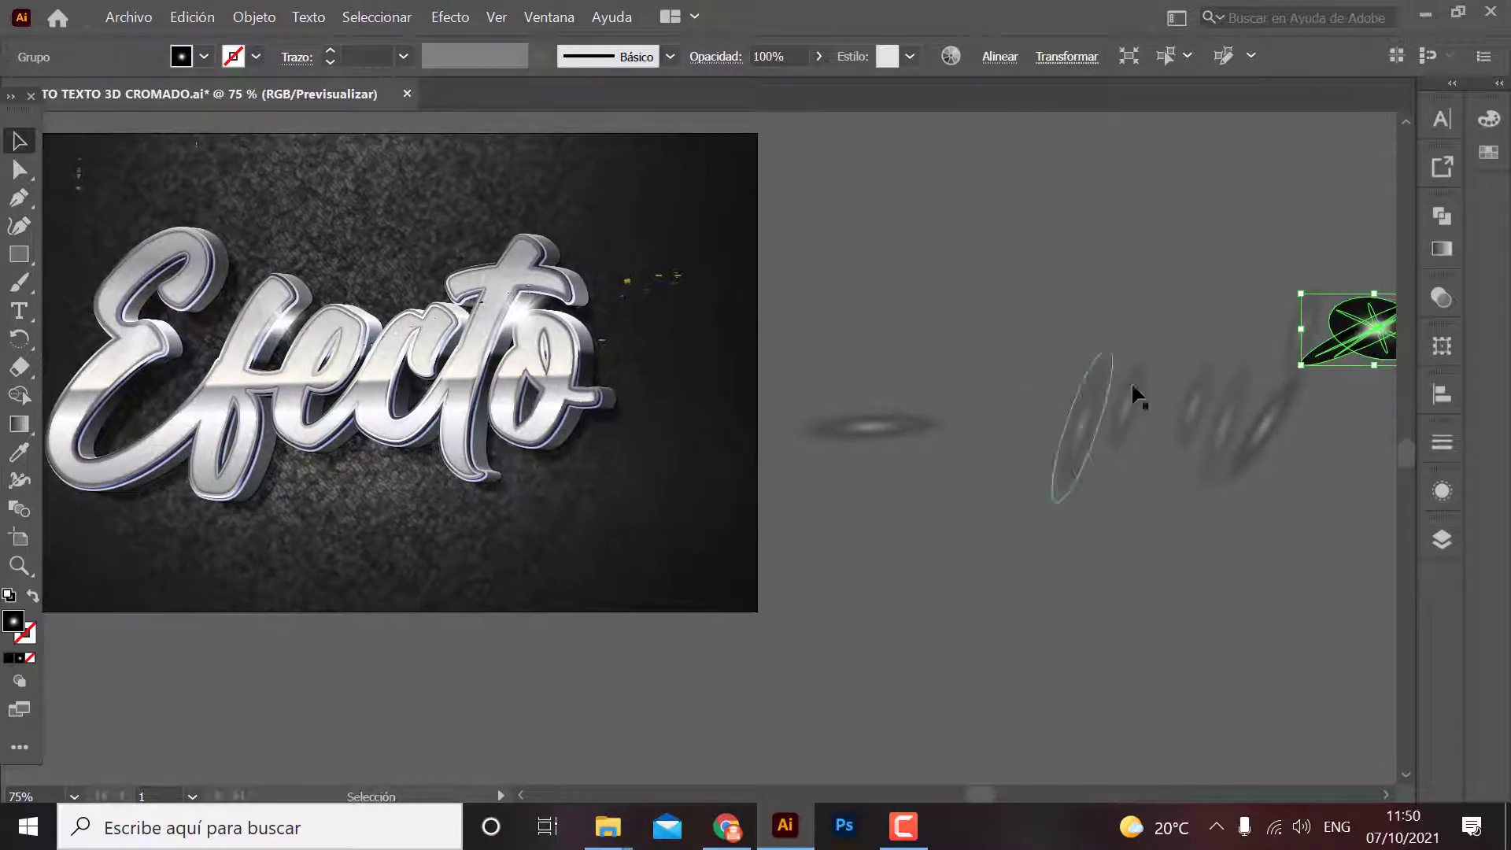
left_click_drag(1330, 331, 153, 320)
left_click(896, 296)
Place the horizontal glow over the E and several ellipse glints onto the lettering.
left_click_drag(936, 459, 1067, 428)
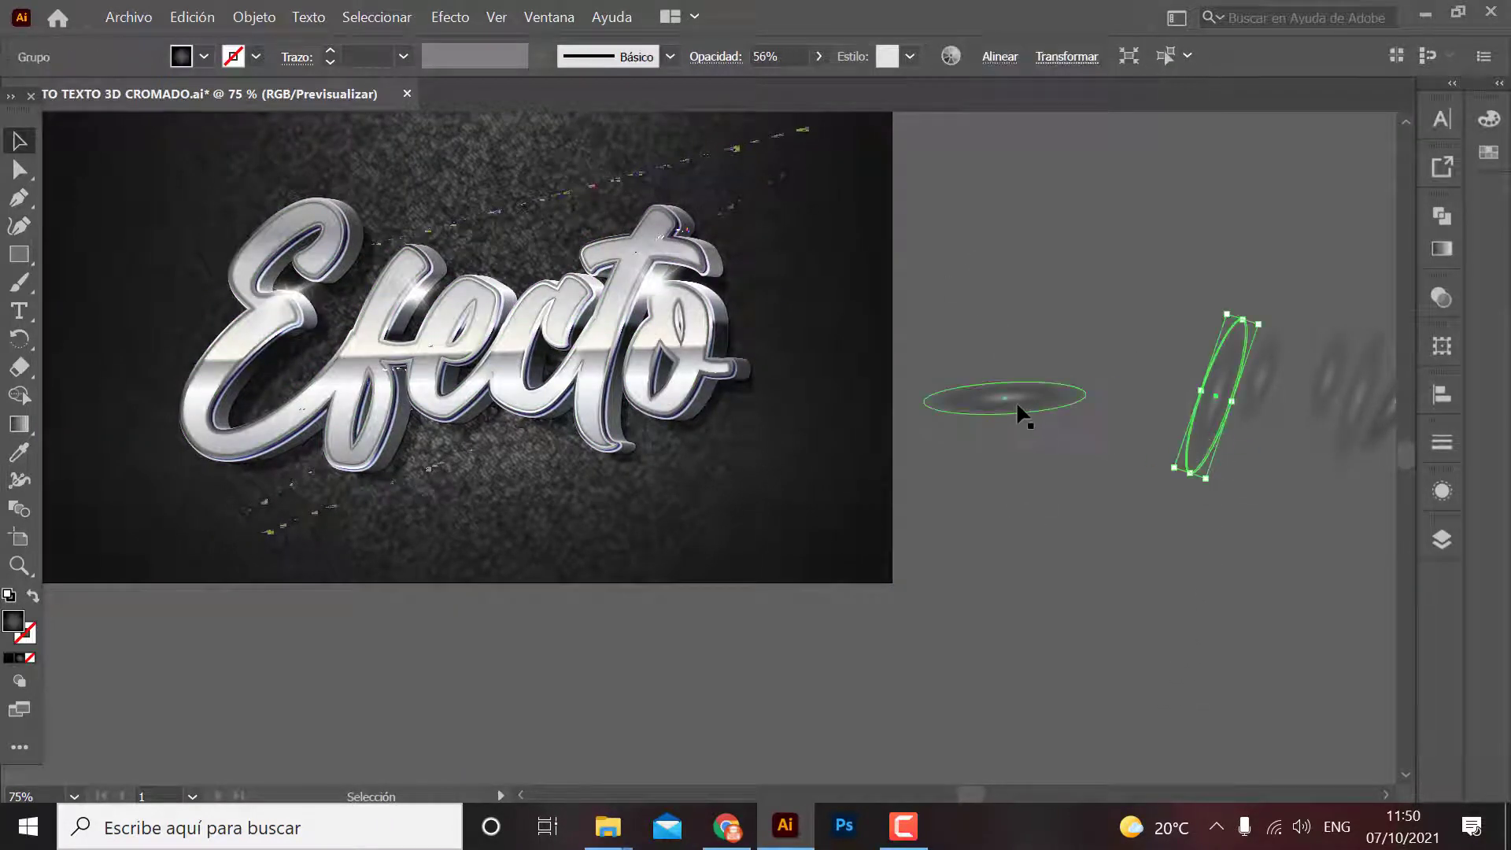
left_click_drag(1014, 399, 400, 370)
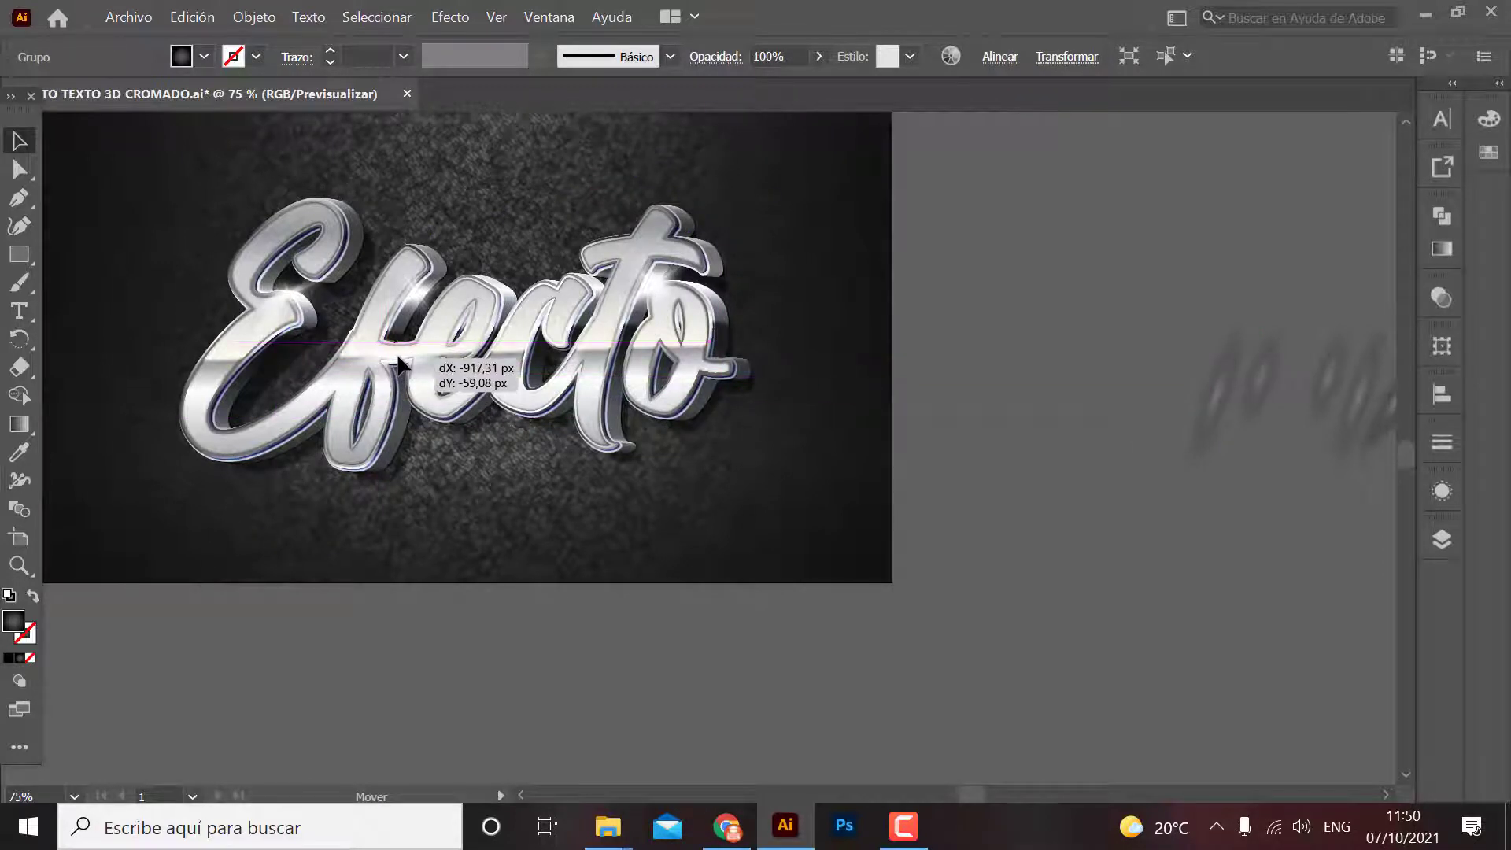
left_click_drag(401, 370, 494, 375)
left_click(947, 523)
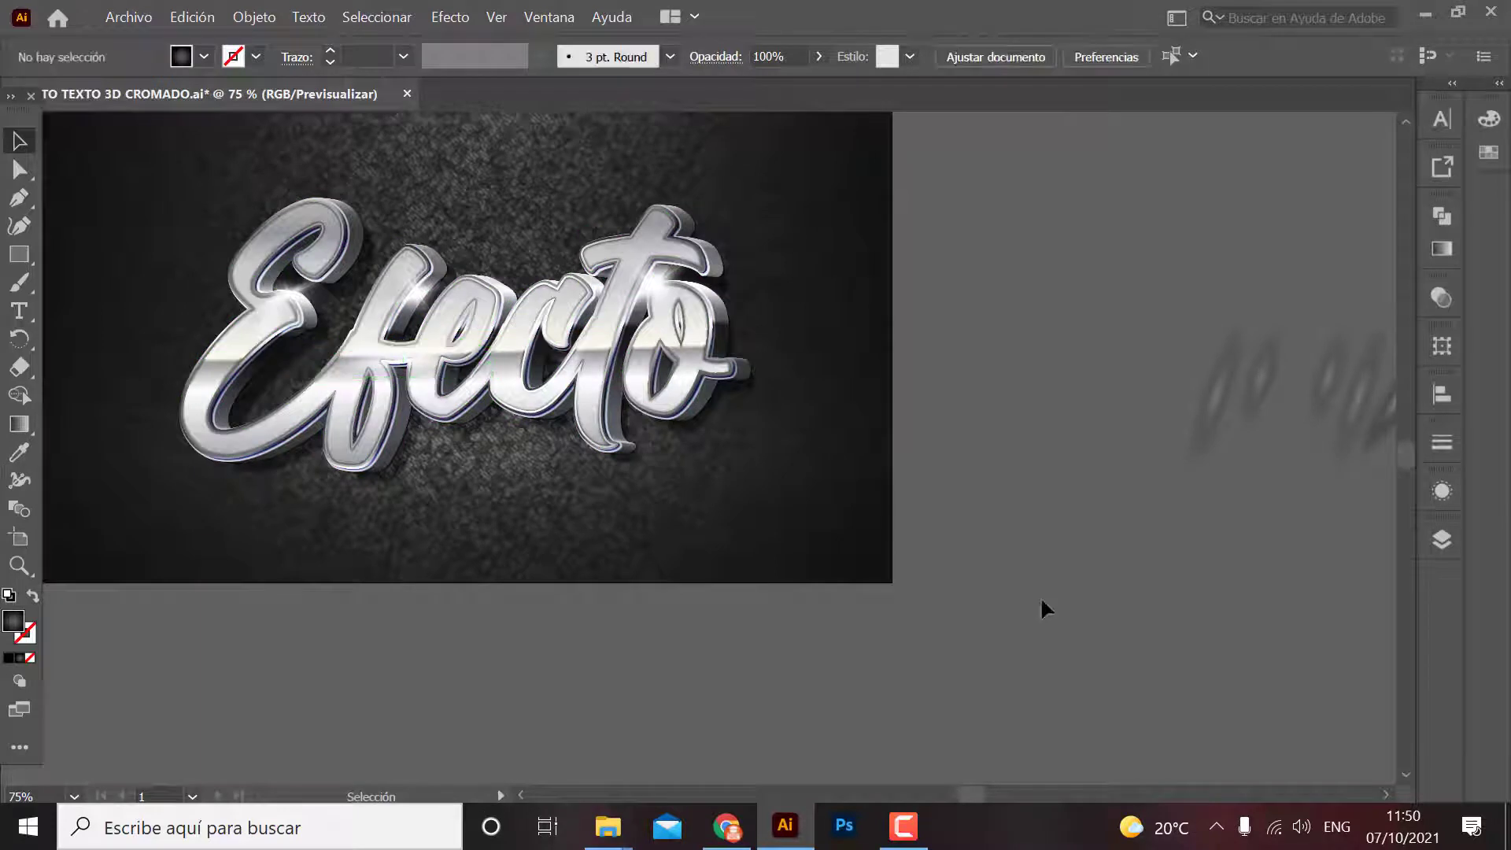
left_click(1210, 455)
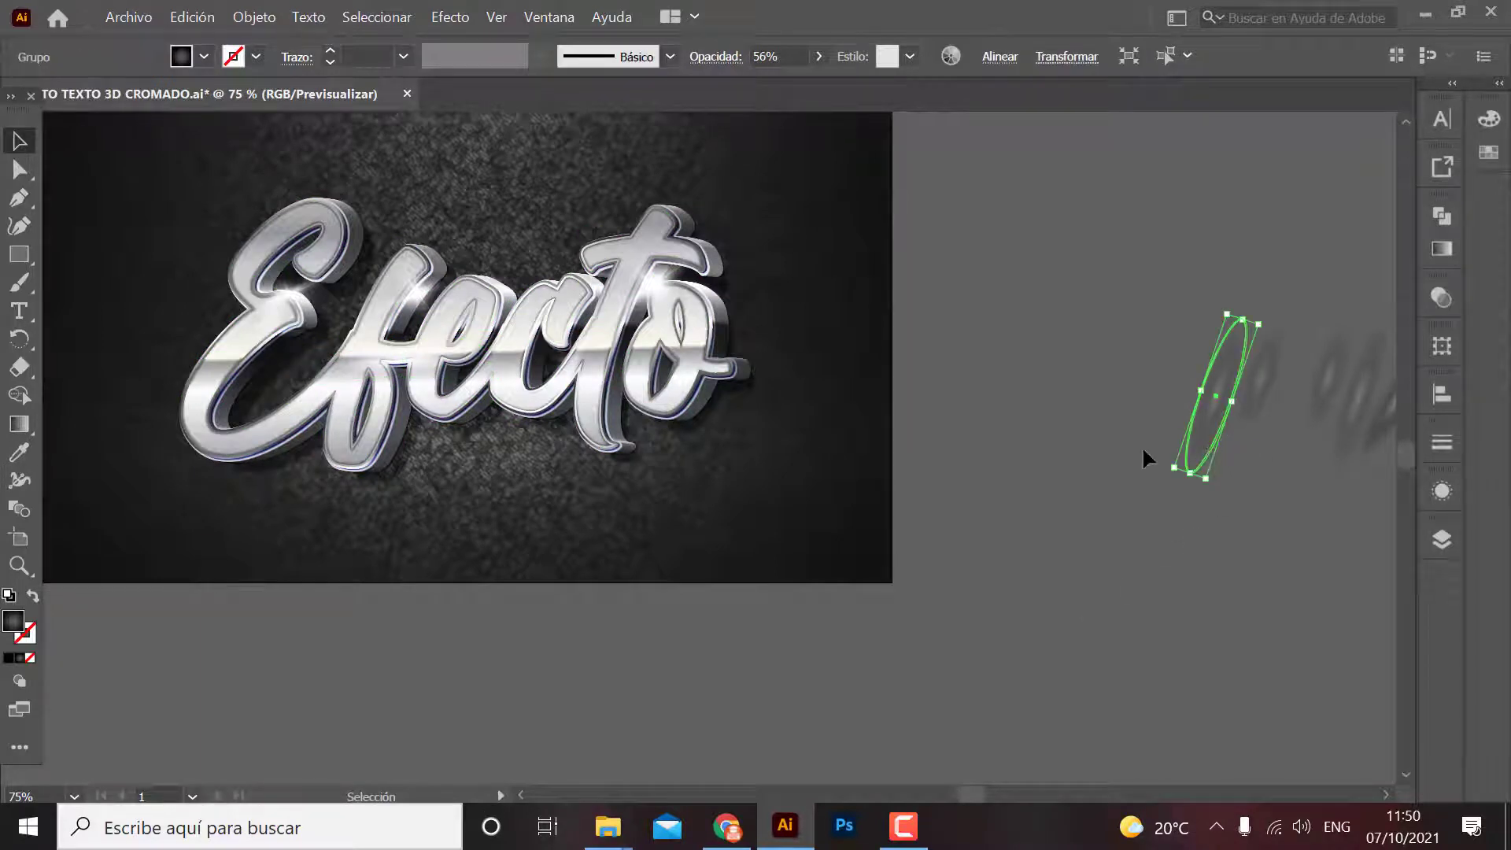
left_click_drag(1143, 451, 581, 433)
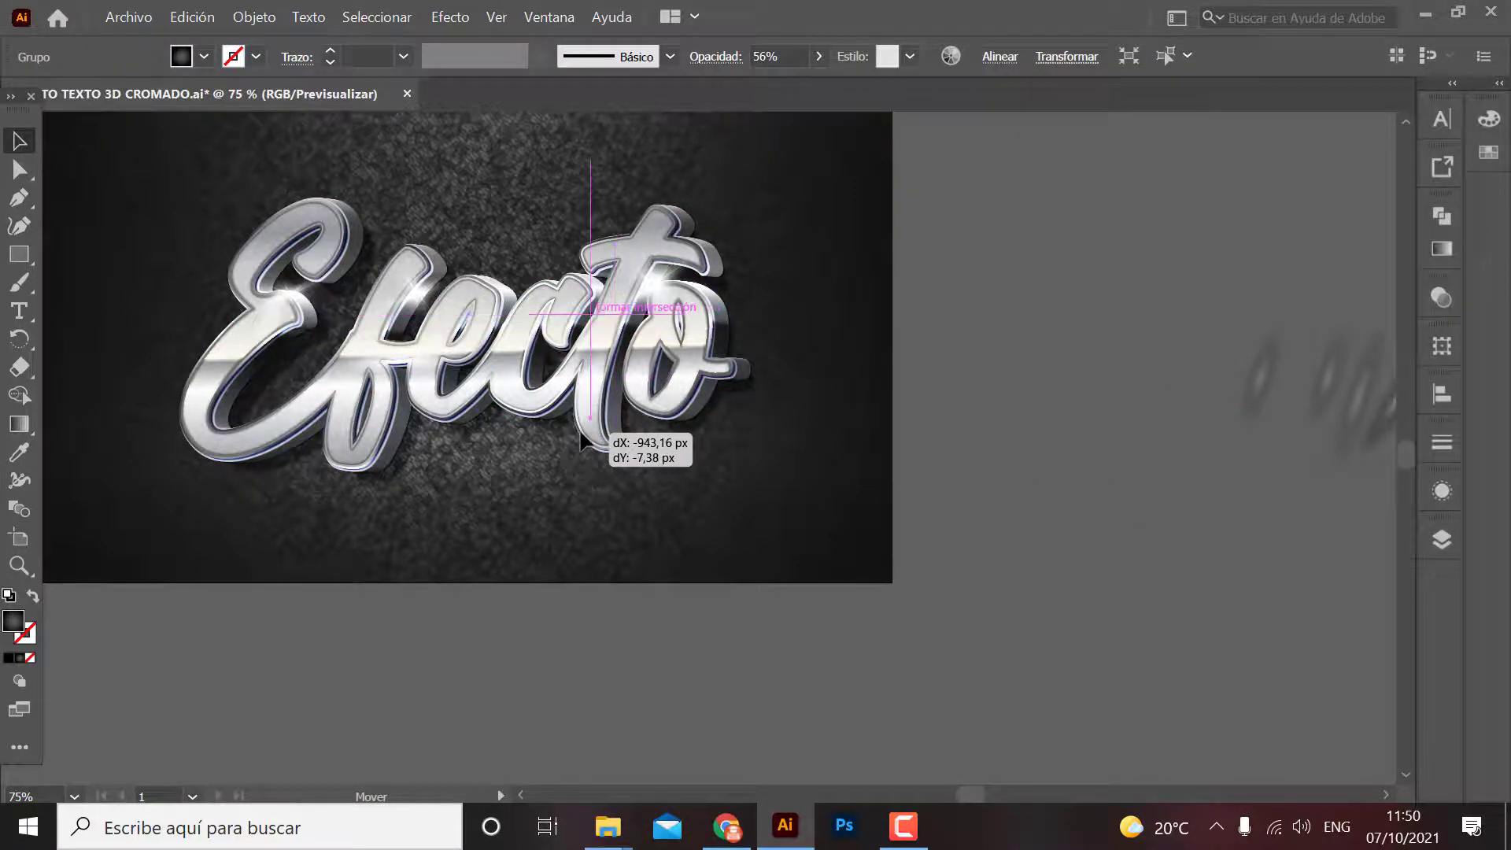
left_click(970, 443)
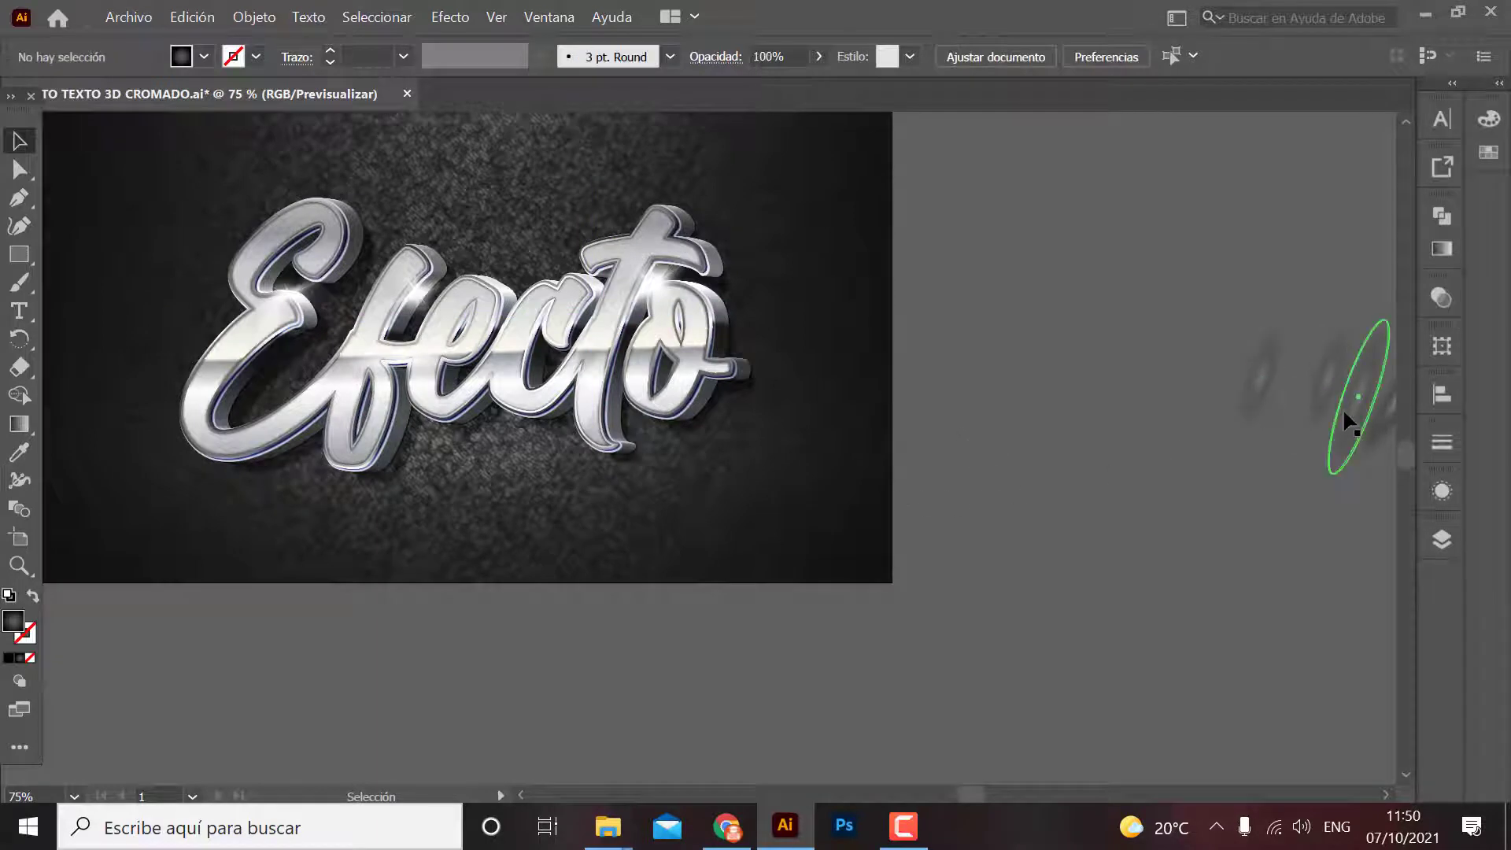
left_click_drag(1344, 412, 331, 436)
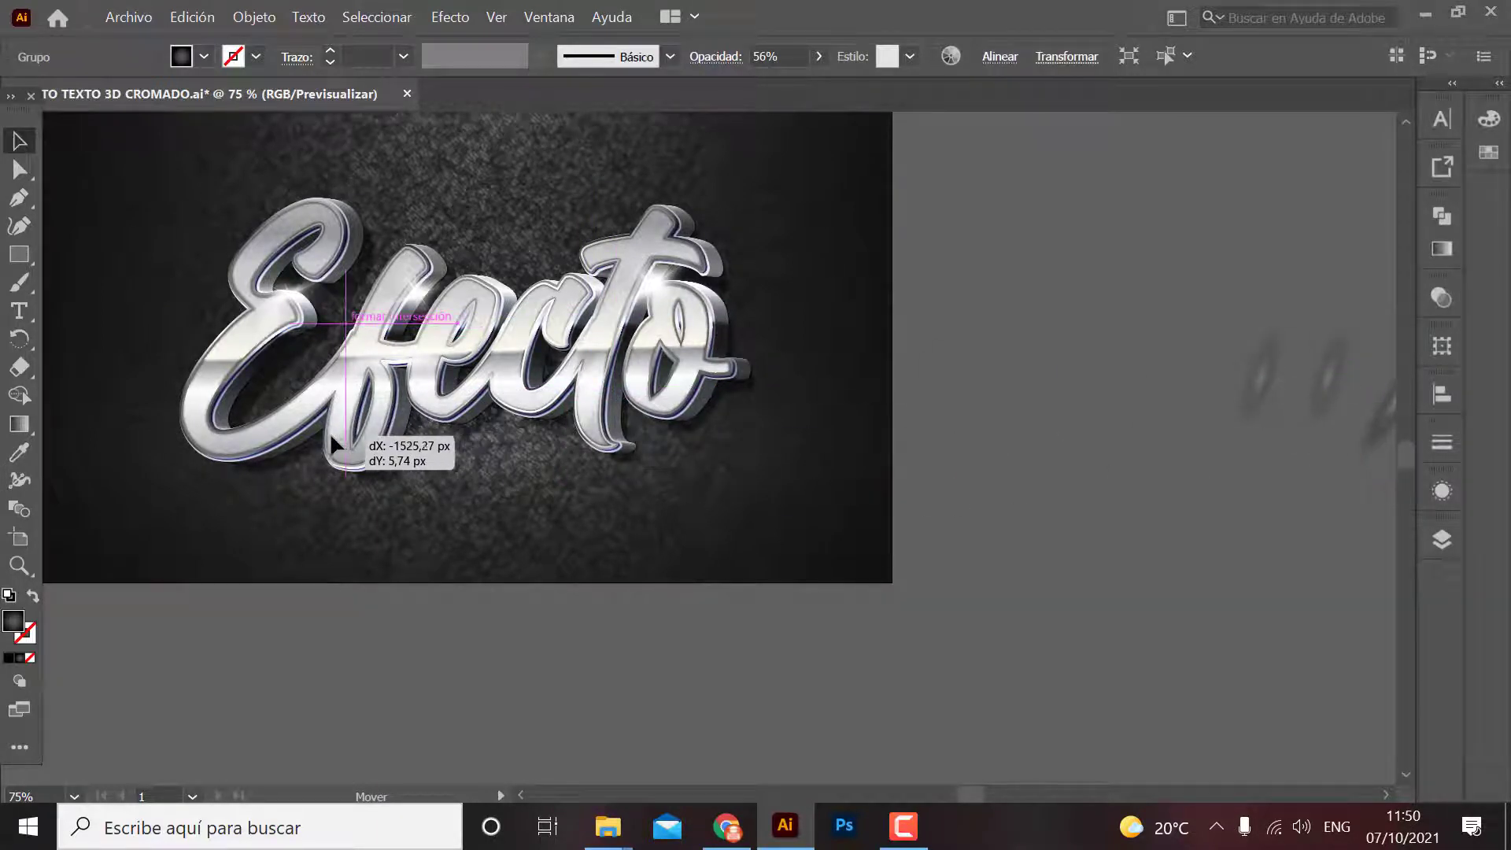
left_click_drag(331, 435, 326, 421)
left_click(1376, 442)
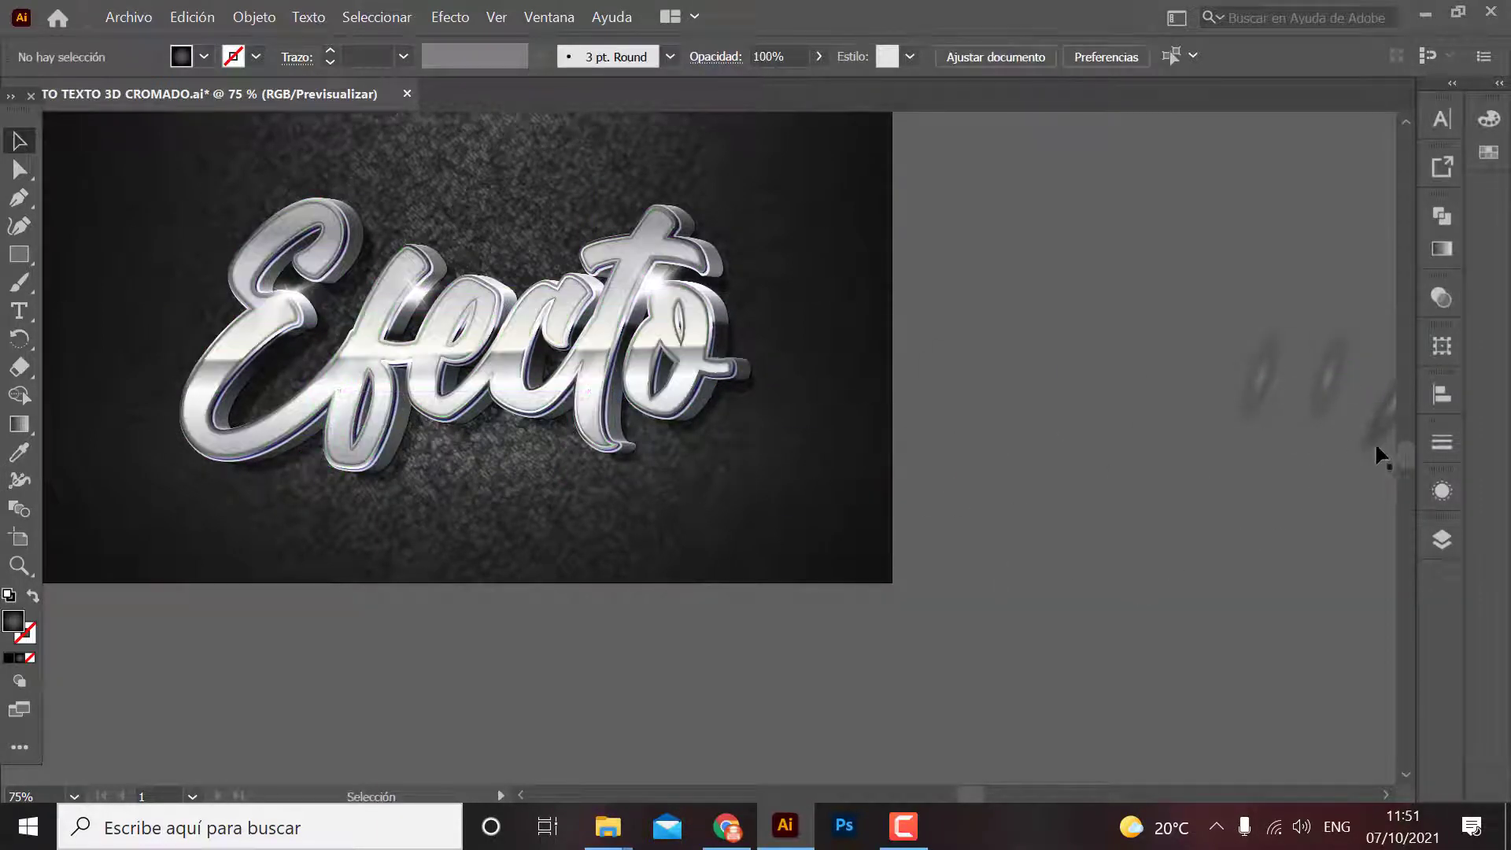
mouse_move(1381, 433)
left_mouse_down()
mouse_move(576, 410)
mouse_move(567, 460)
mouse_move(581, 464)
left_mouse_up()
Reposition a glint ellipse onto the left of the lettering, undoing stray moves.
left_click_drag(598, 388, 630, 378)
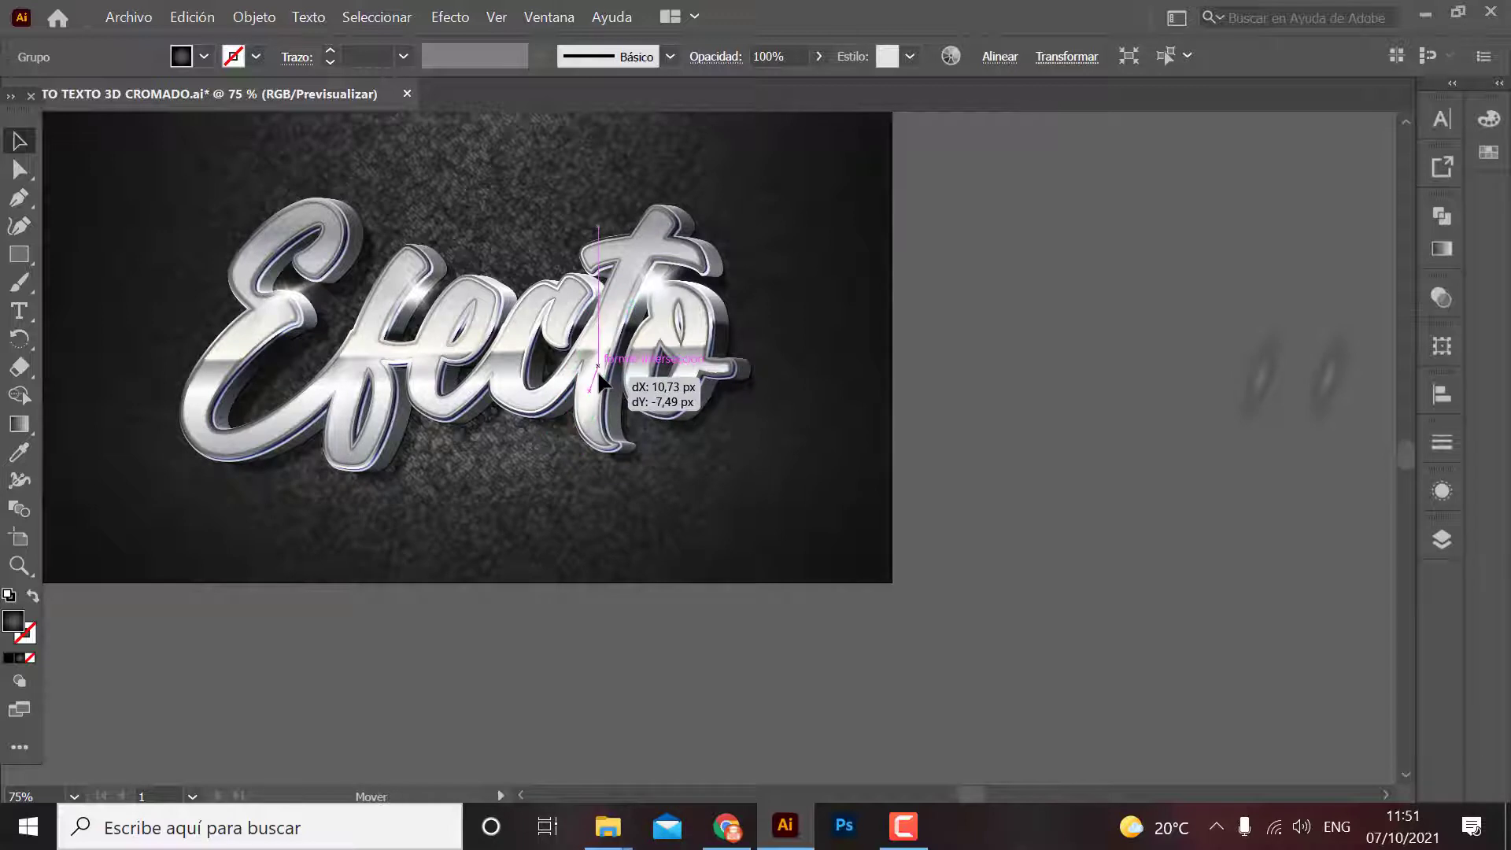
key("ctrl+z")
left_click(1167, 504)
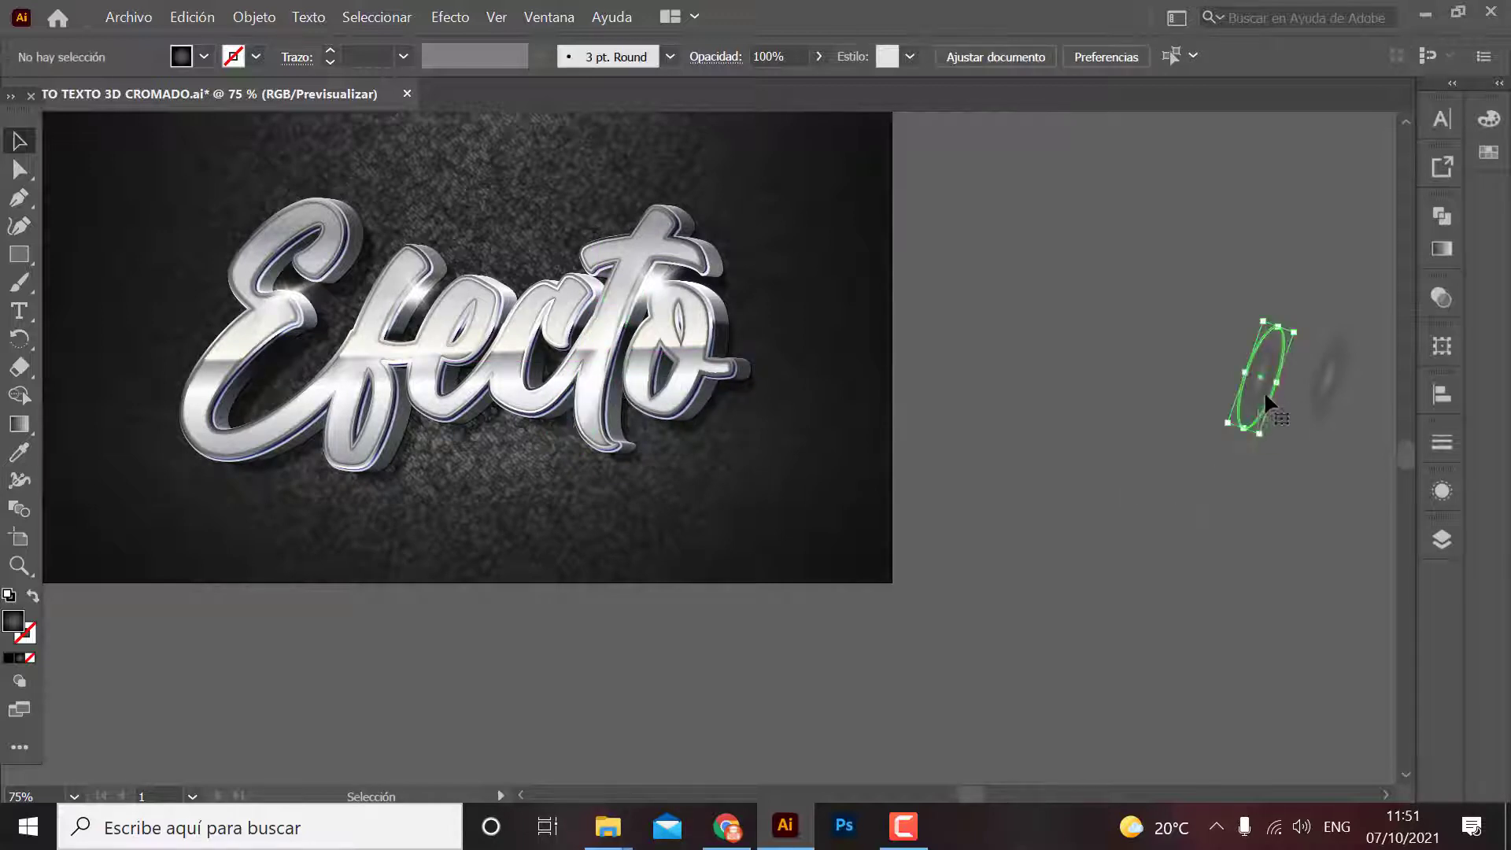
left_click(1264, 391)
left_click_drag(1074, 404, 579, 387)
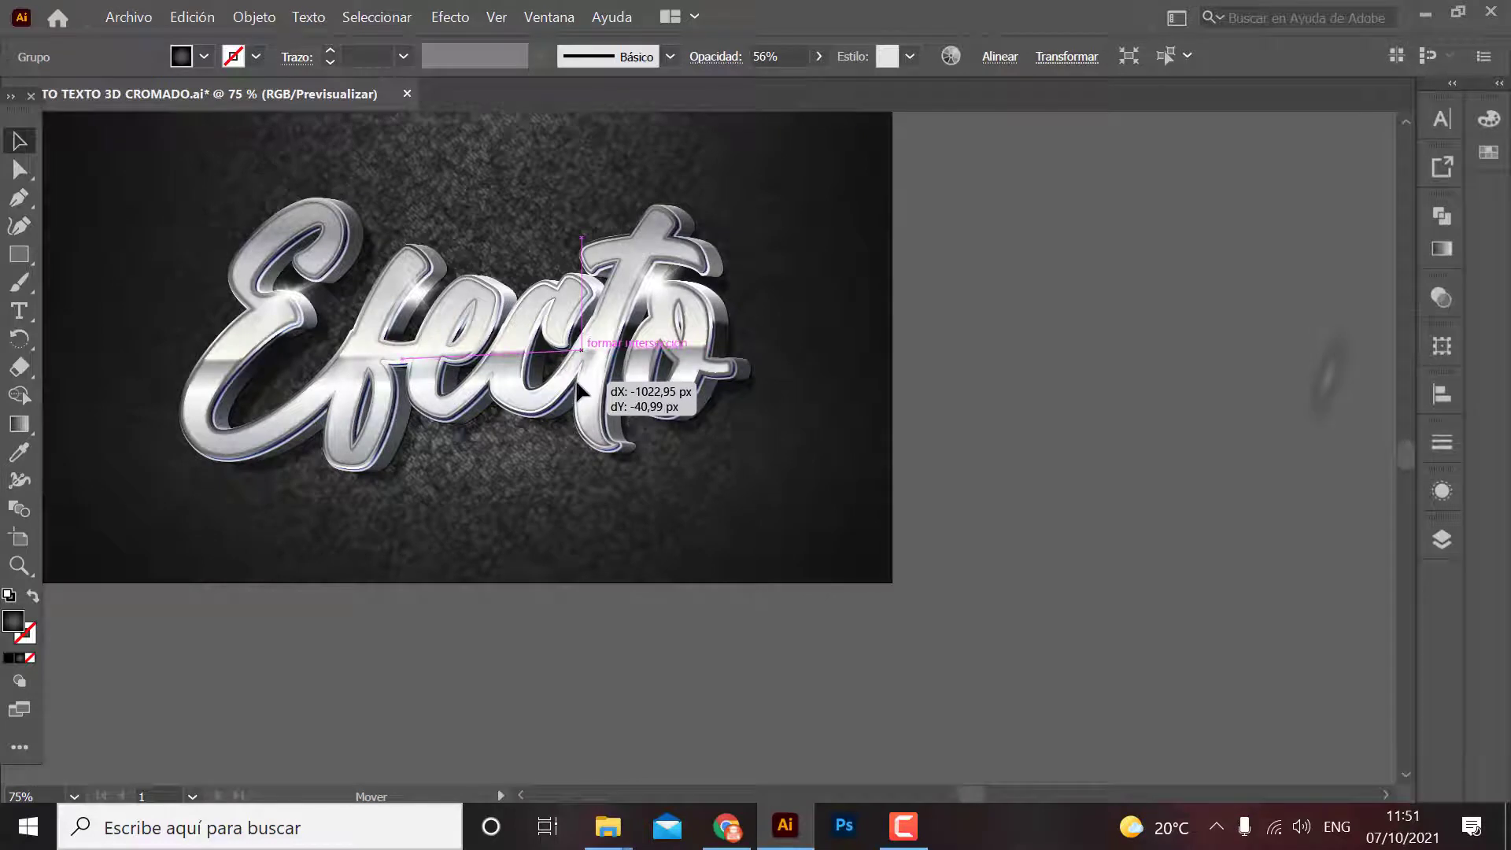
key("ctrl+z")
left_click(1142, 490)
left_click(1326, 404)
left_click_drag(1326, 404, 1324, 404)
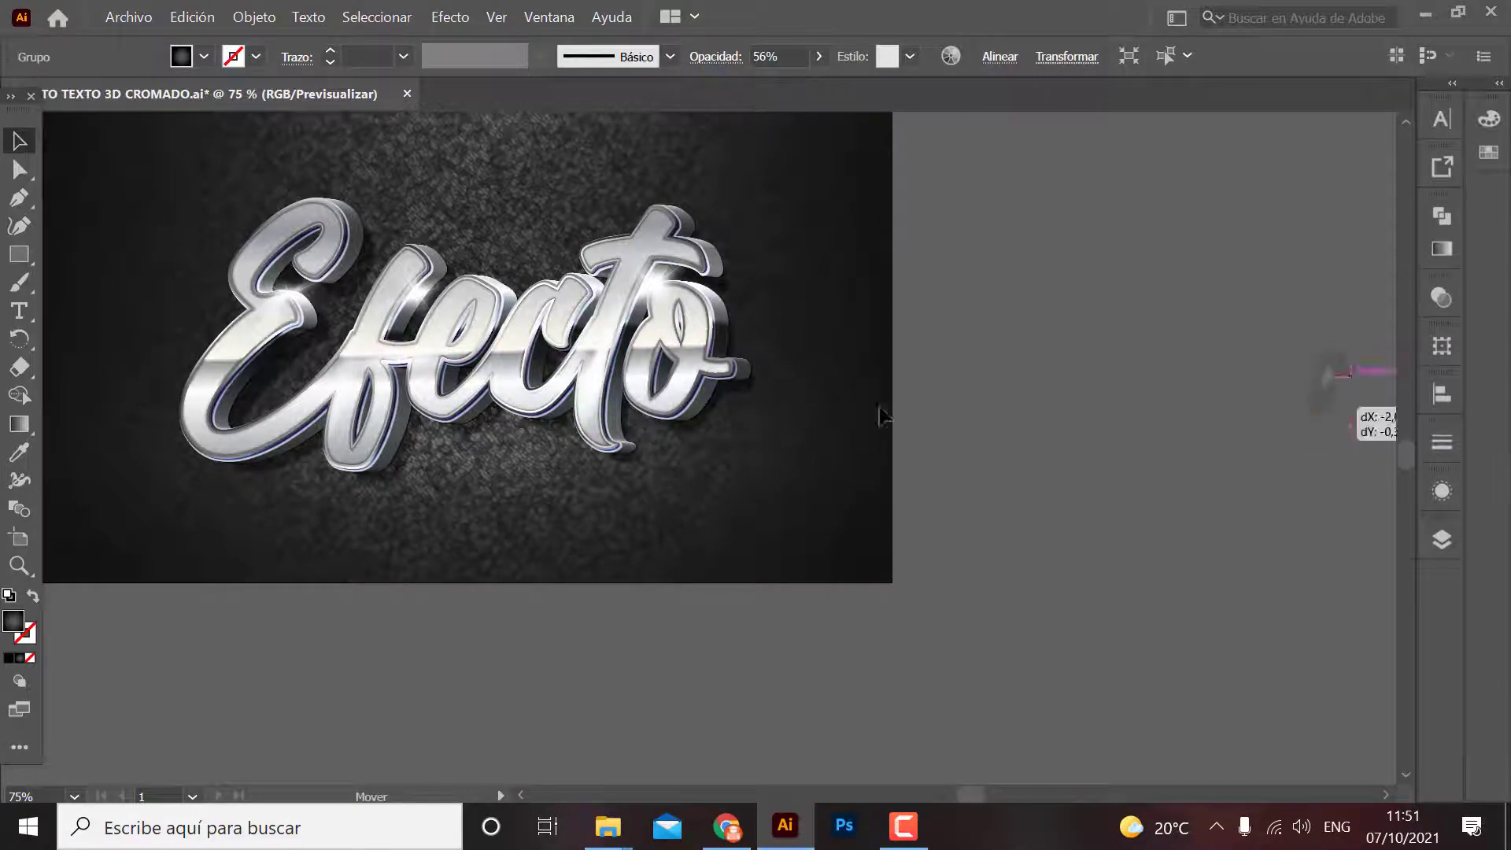
mouse_move(883, 416)
left_mouse_down()
mouse_move(355, 392)
mouse_move(389, 413)
left_mouse_up()
key("super")
left_click(1096, 510)
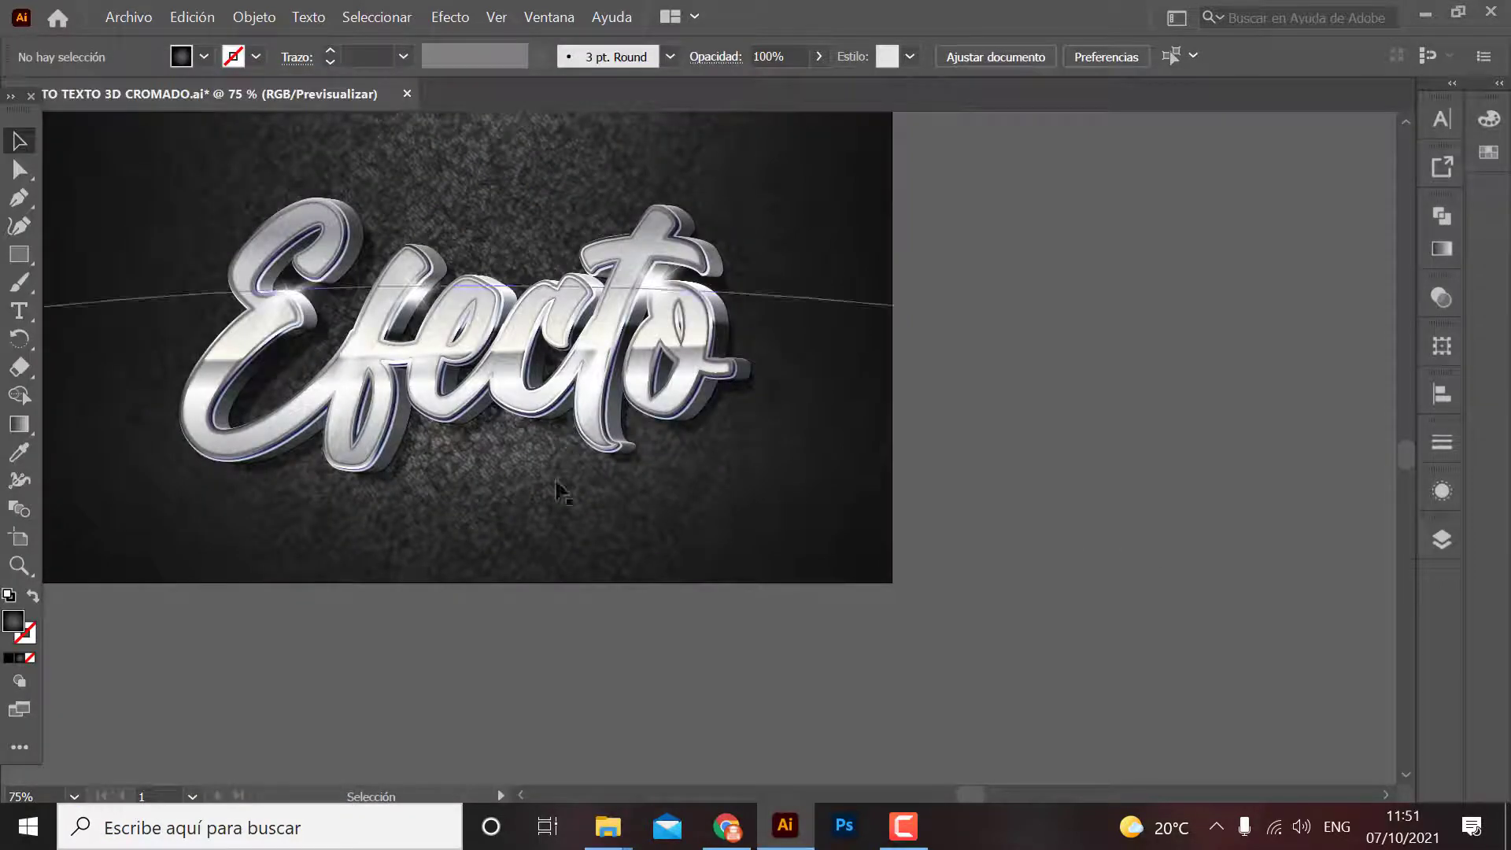
Duplicate glints onto the lower E and the o, move the last glint on, and check.
left_click(342, 369)
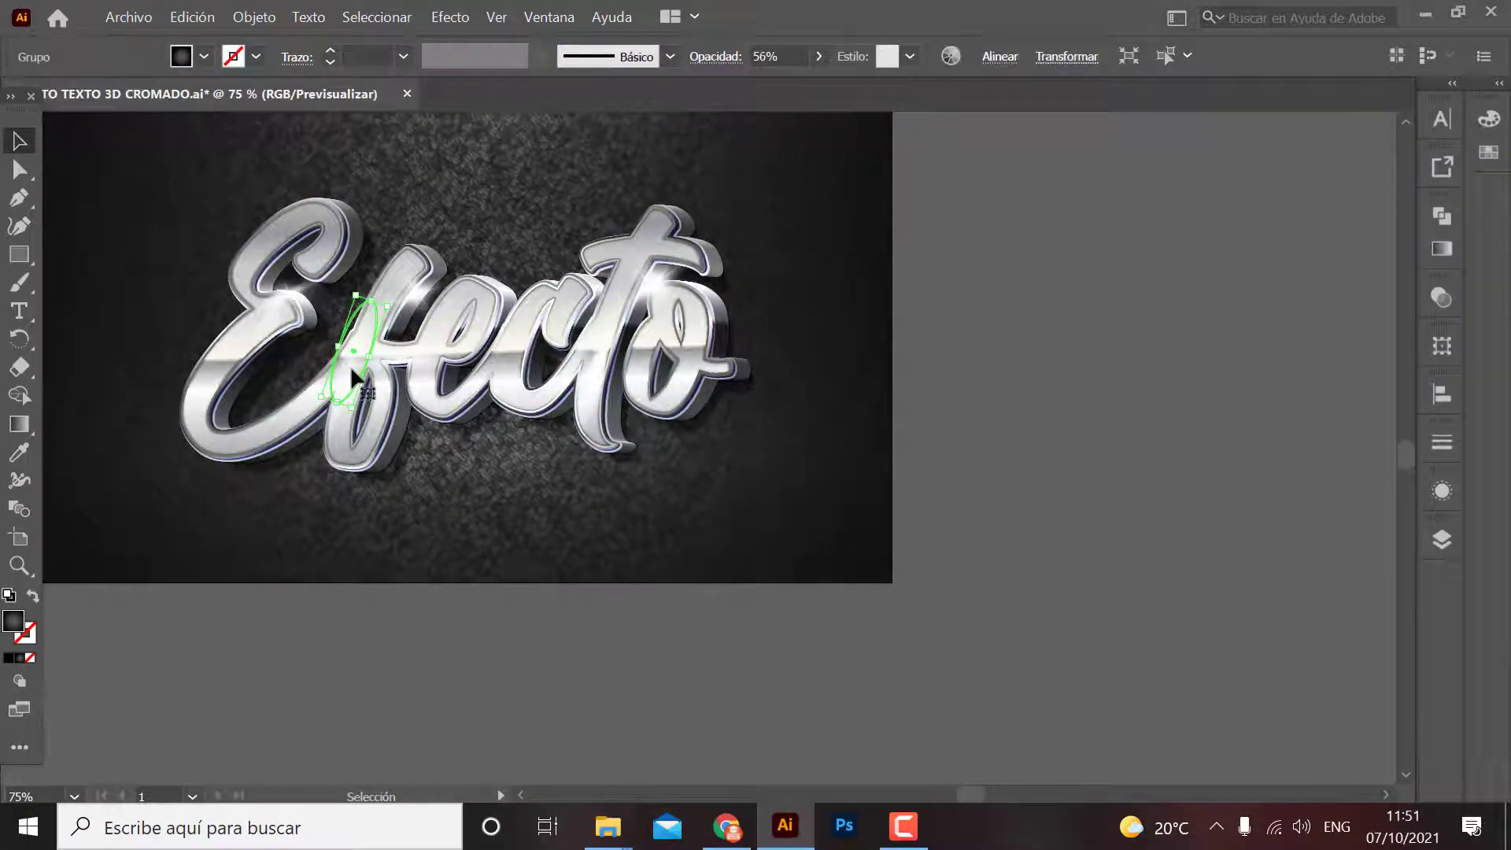
mouse_move(354, 379)
left_mouse_down()
mouse_move(227, 408)
mouse_move(228, 383)
left_mouse_up()
left_click(1141, 530)
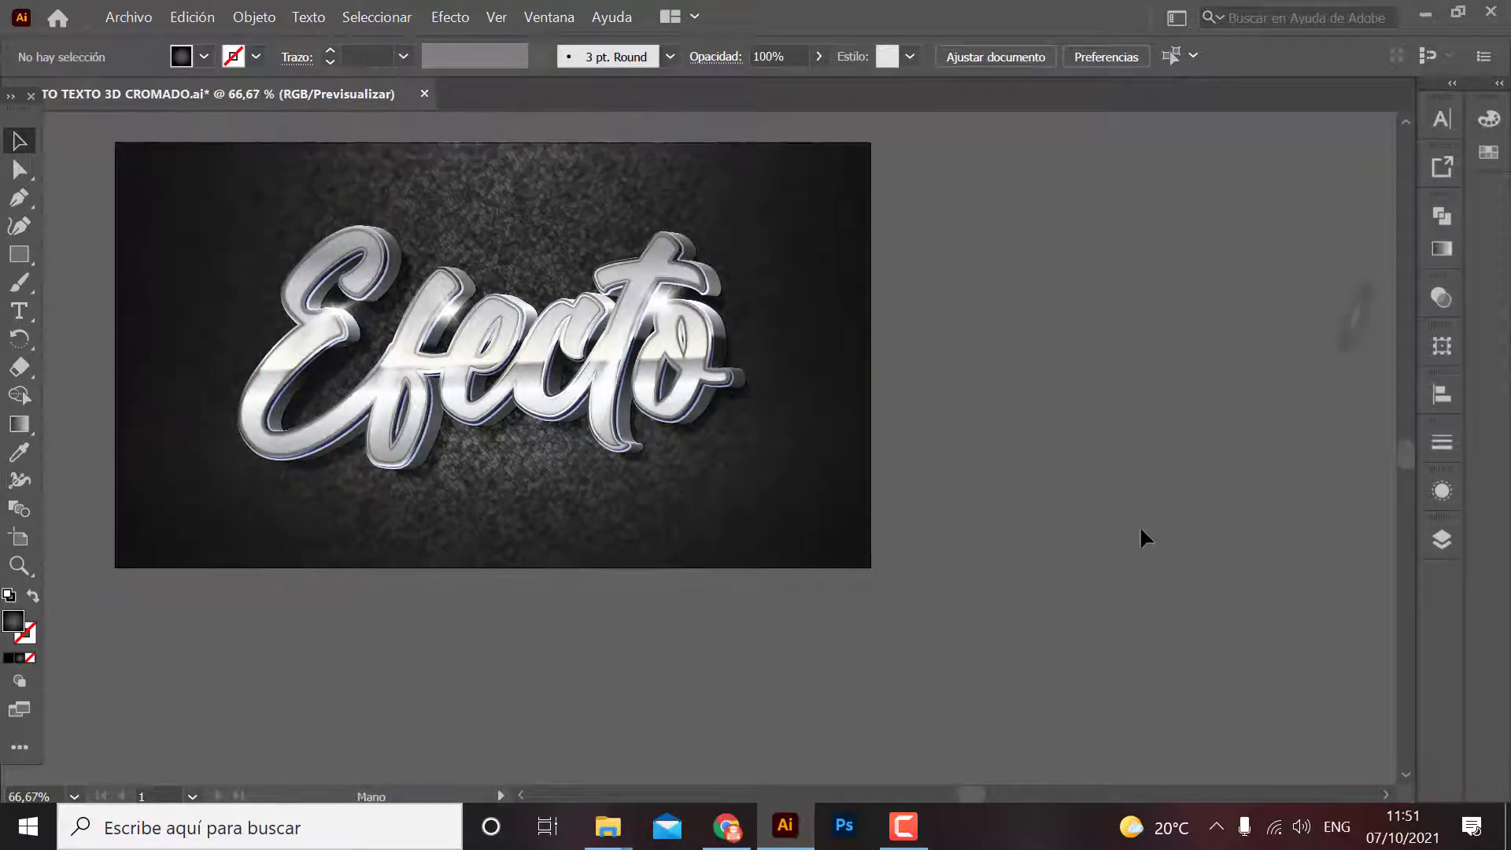
scroll(984, 517, "down", 1)
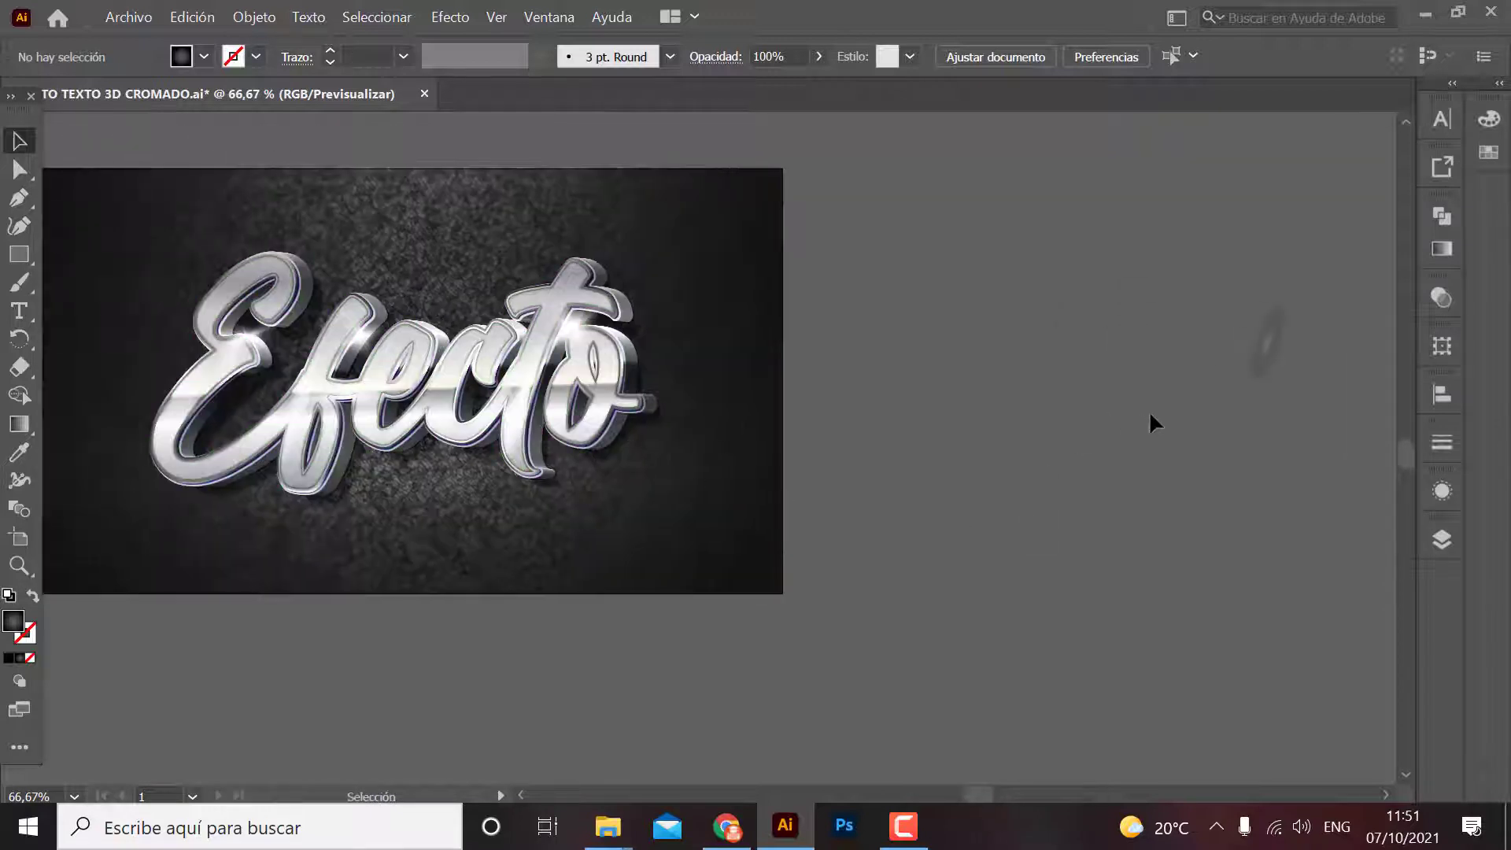
left_click(1275, 351)
mouse_move(1253, 368)
left_mouse_down()
mouse_move(1096, 392)
mouse_move(596, 409)
left_mouse_up()
left_click(1259, 334)
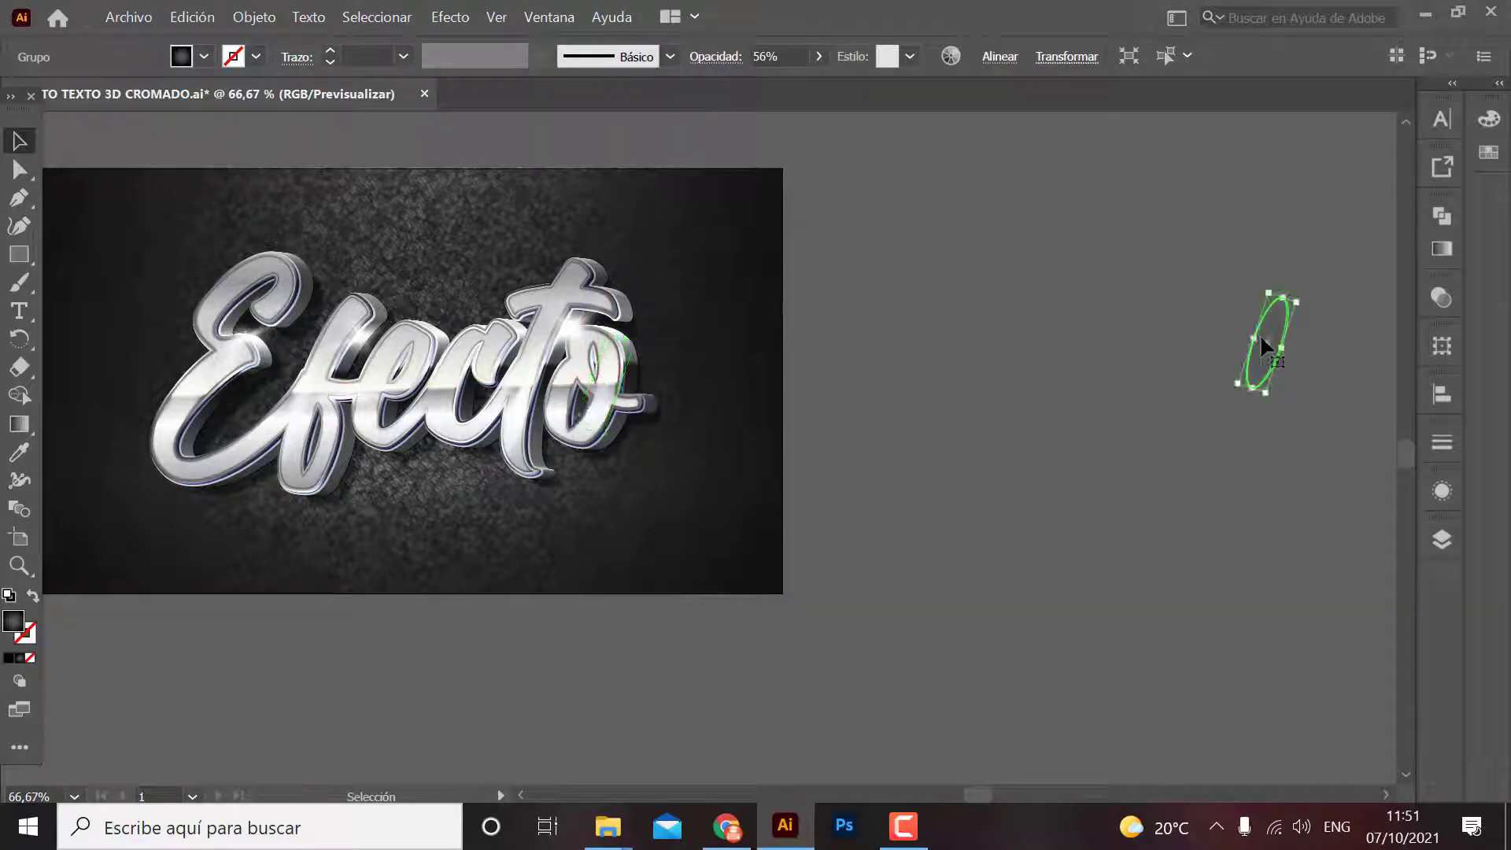
mouse_move(981, 378)
left_mouse_down()
mouse_move(418, 404)
mouse_move(577, 405)
left_mouse_up()
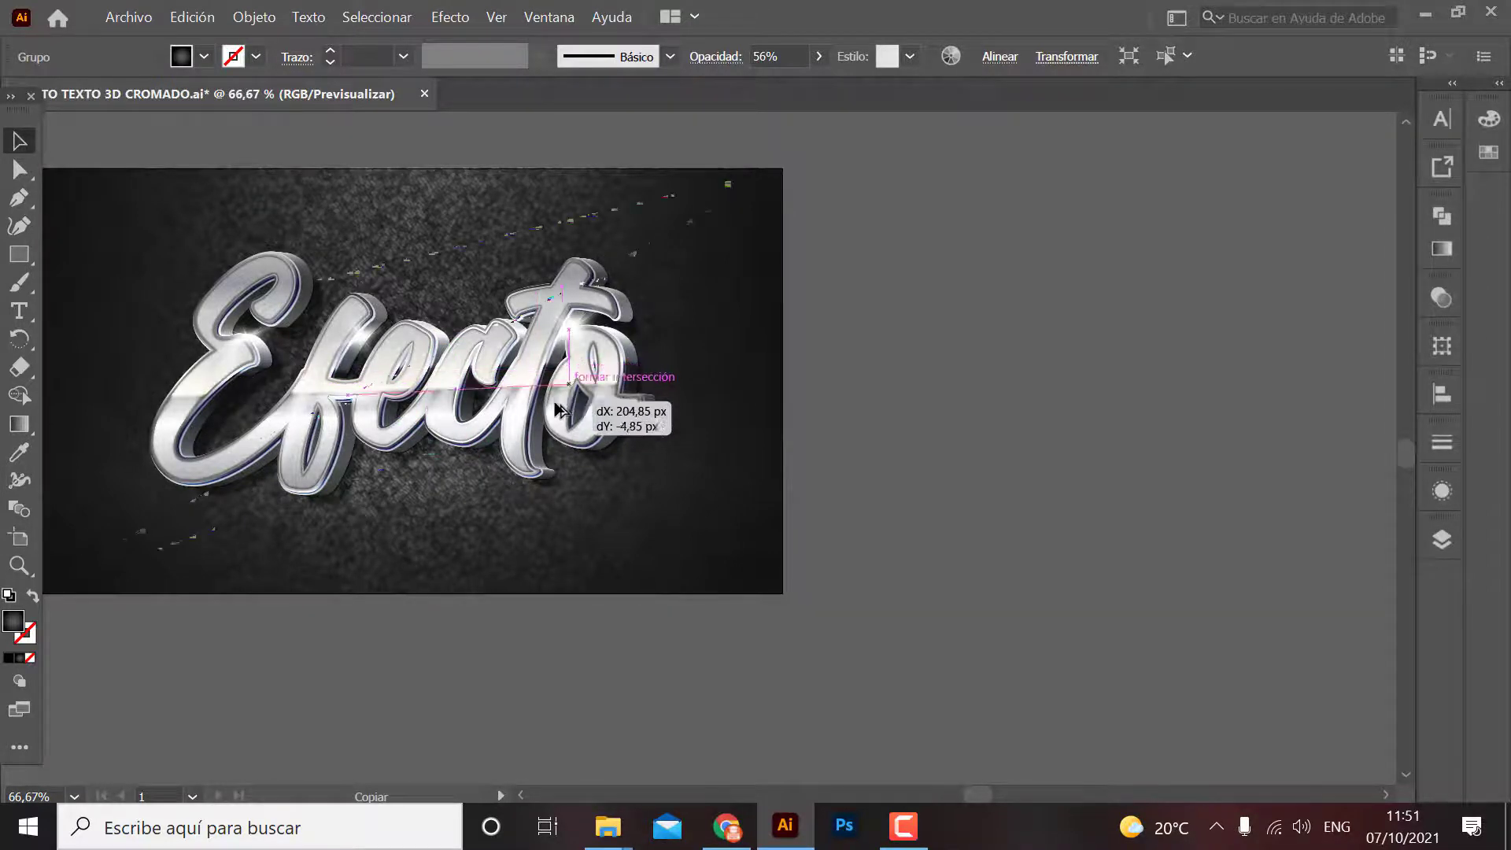
left_click(956, 426)
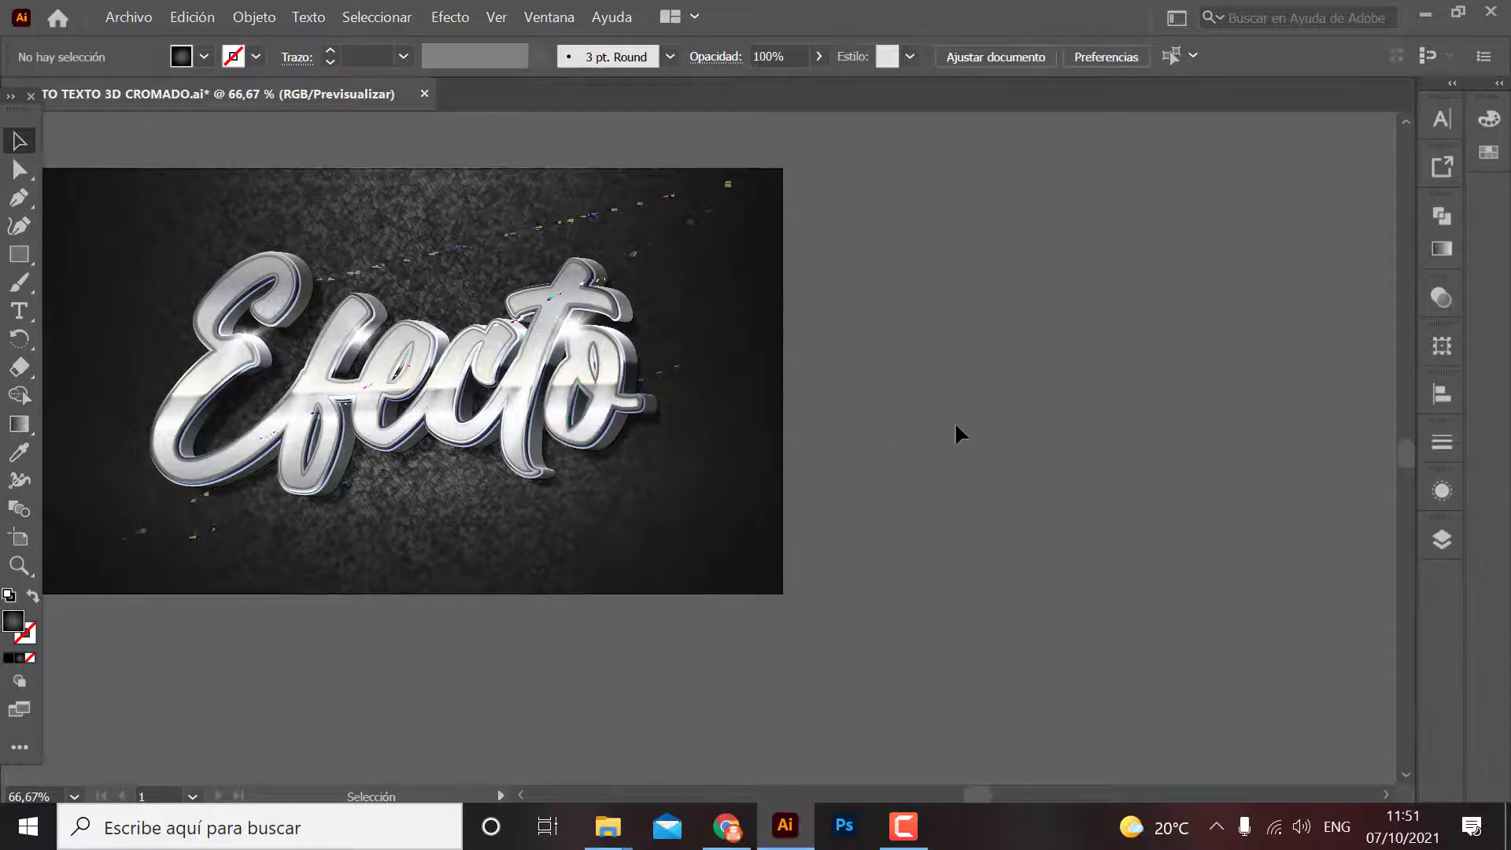
left_click(669, 402, "ctrl")
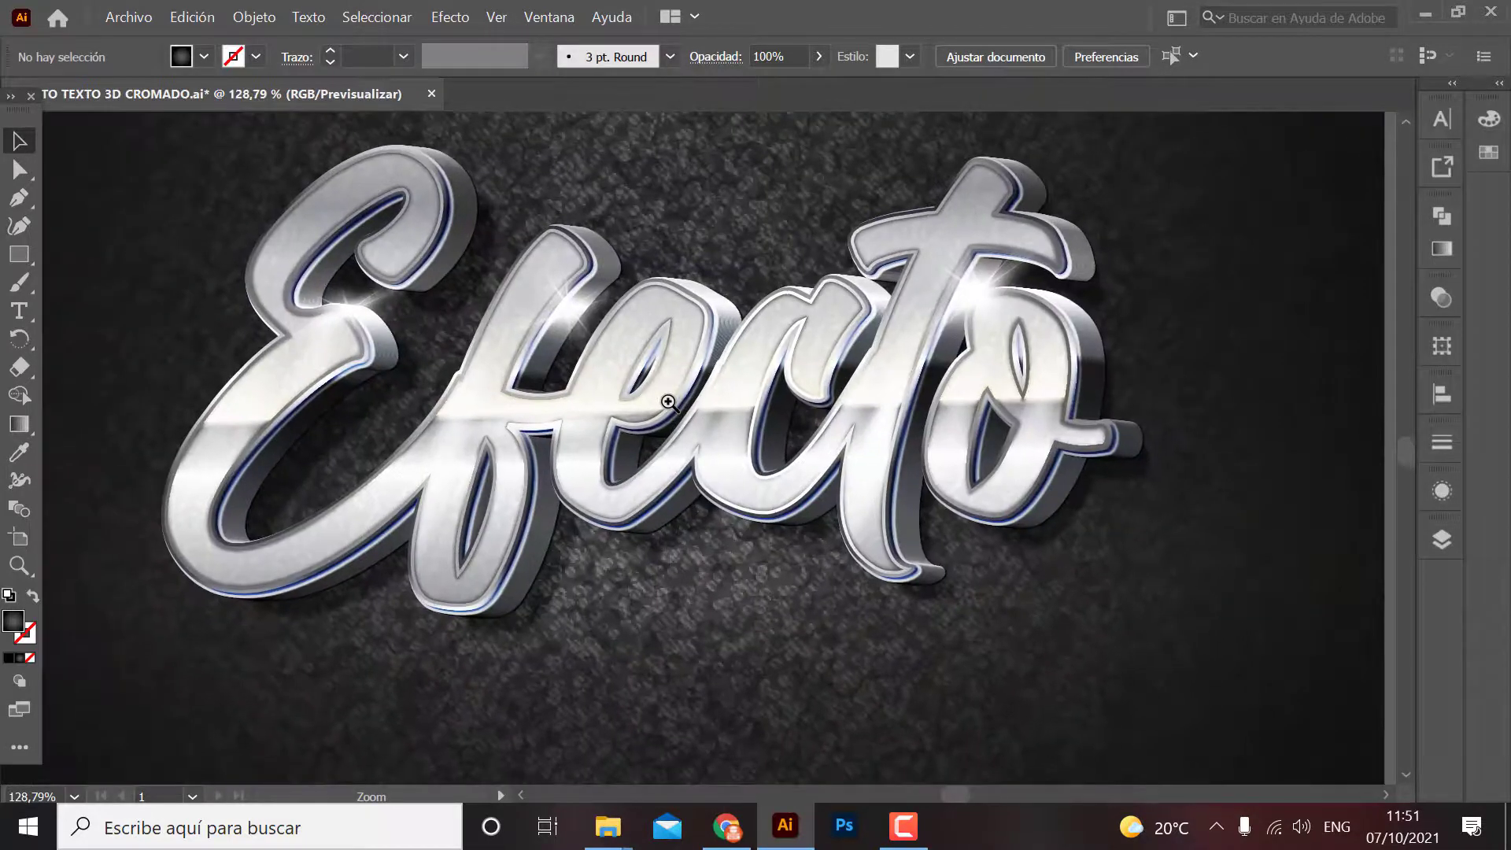
left_click_drag(574, 378, 472, 376)
left_click(747, 468)
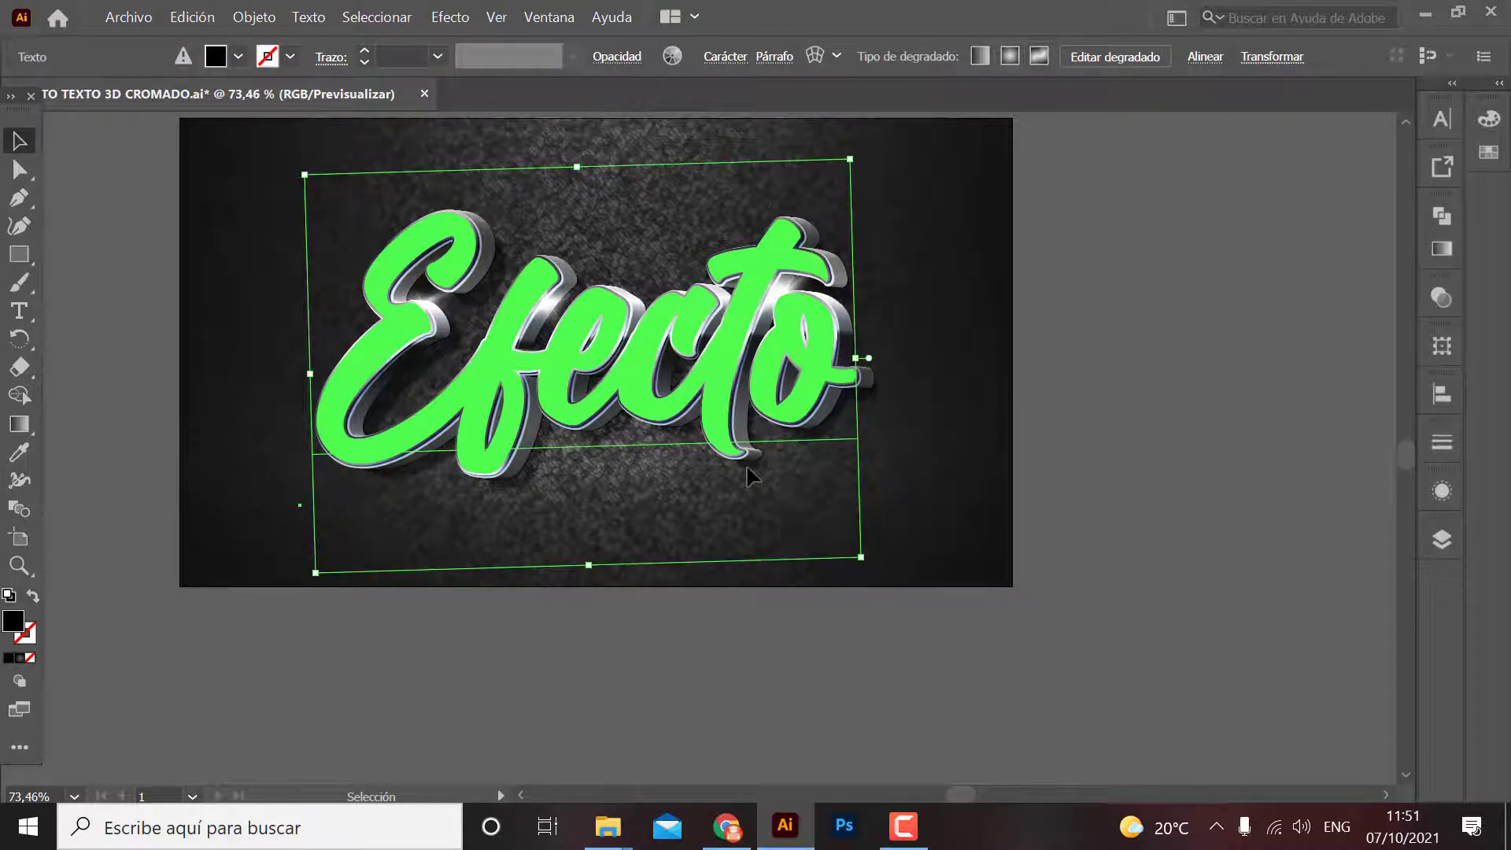
Browse the font families on the Efecto lettering, previewing scripts such as Antonellie Calligraphy Demo.
left_click(725, 56)
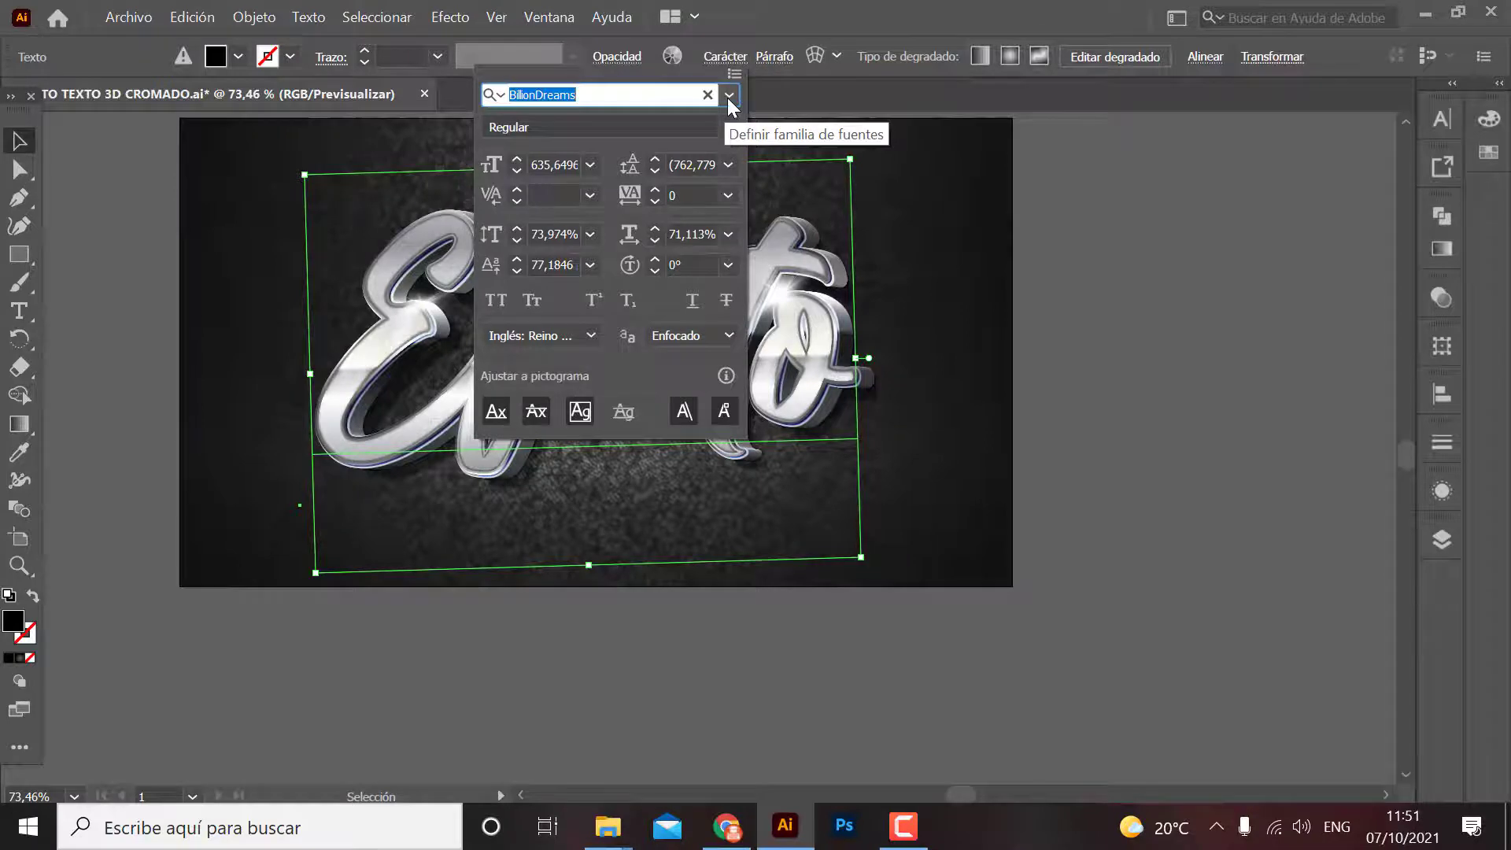
left_click(729, 96)
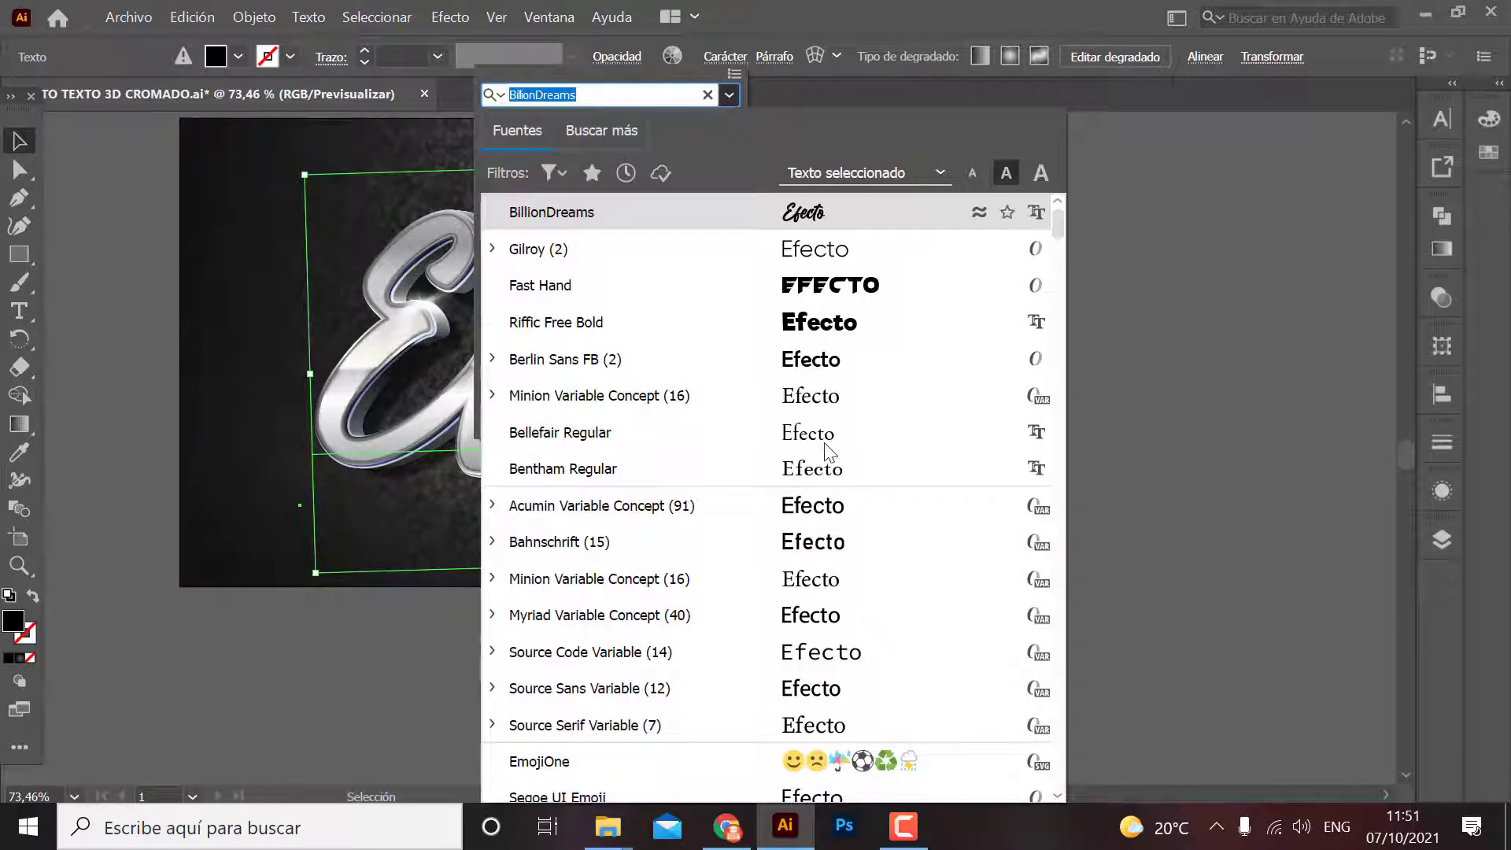
scroll(822, 488, "down", 1)
scroll(736, 523, "down", 1)
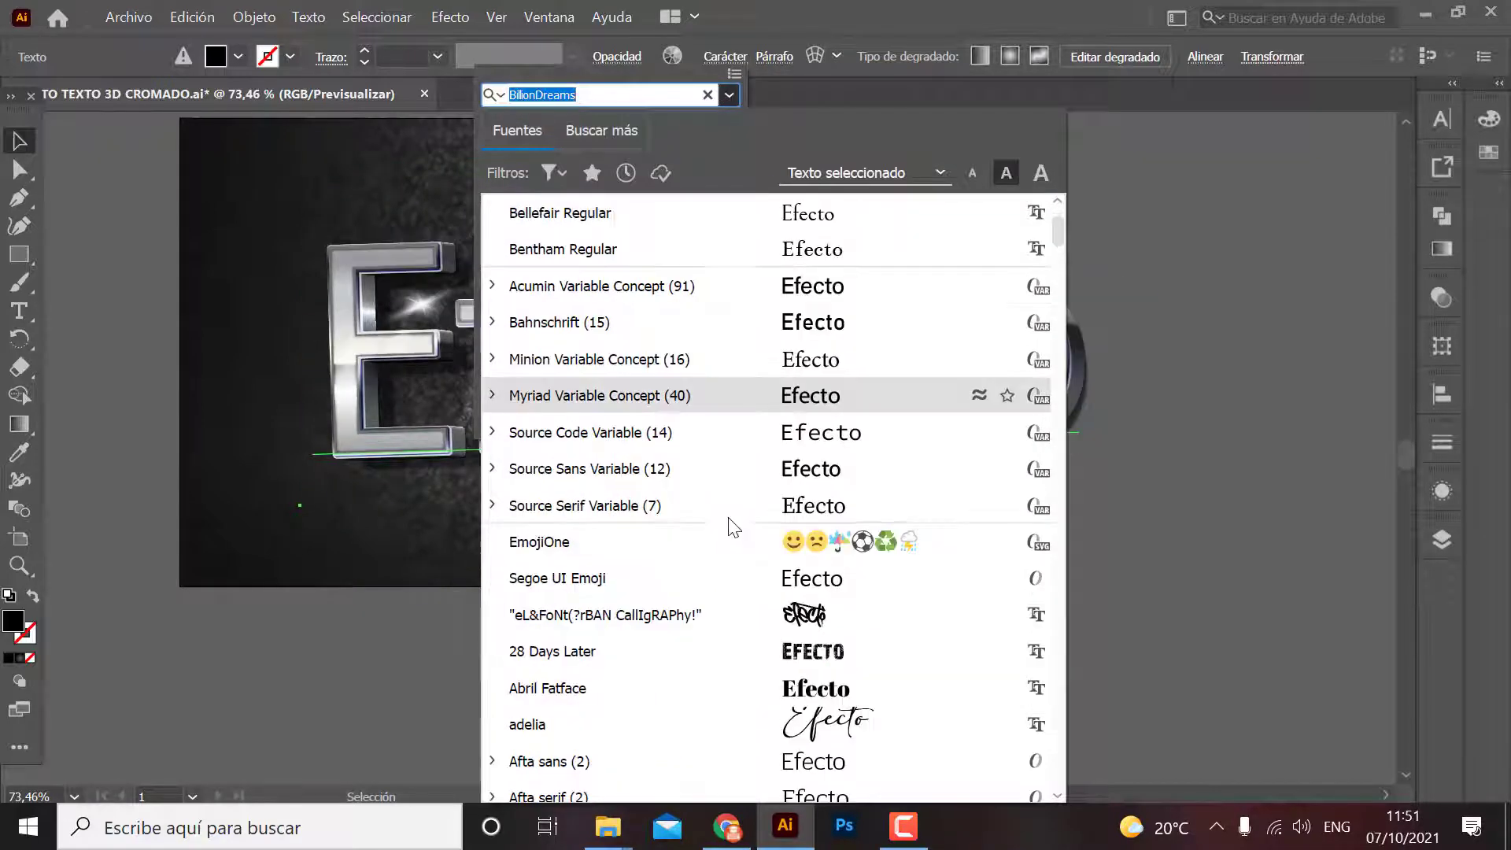
scroll(736, 541, "down", 1)
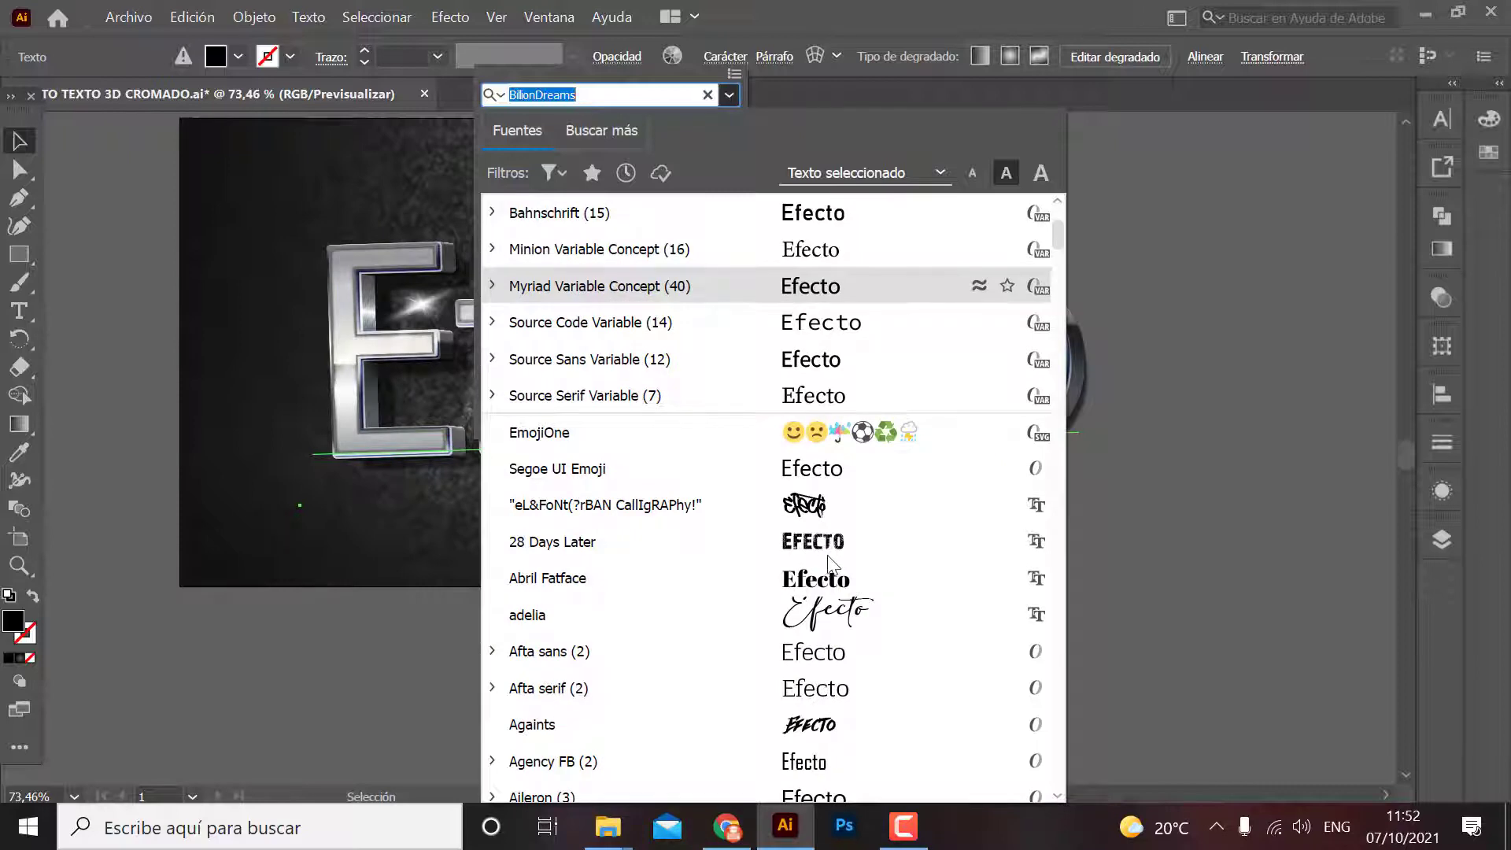
scroll(828, 561, "down", 3)
scroll(842, 598, "down", 3)
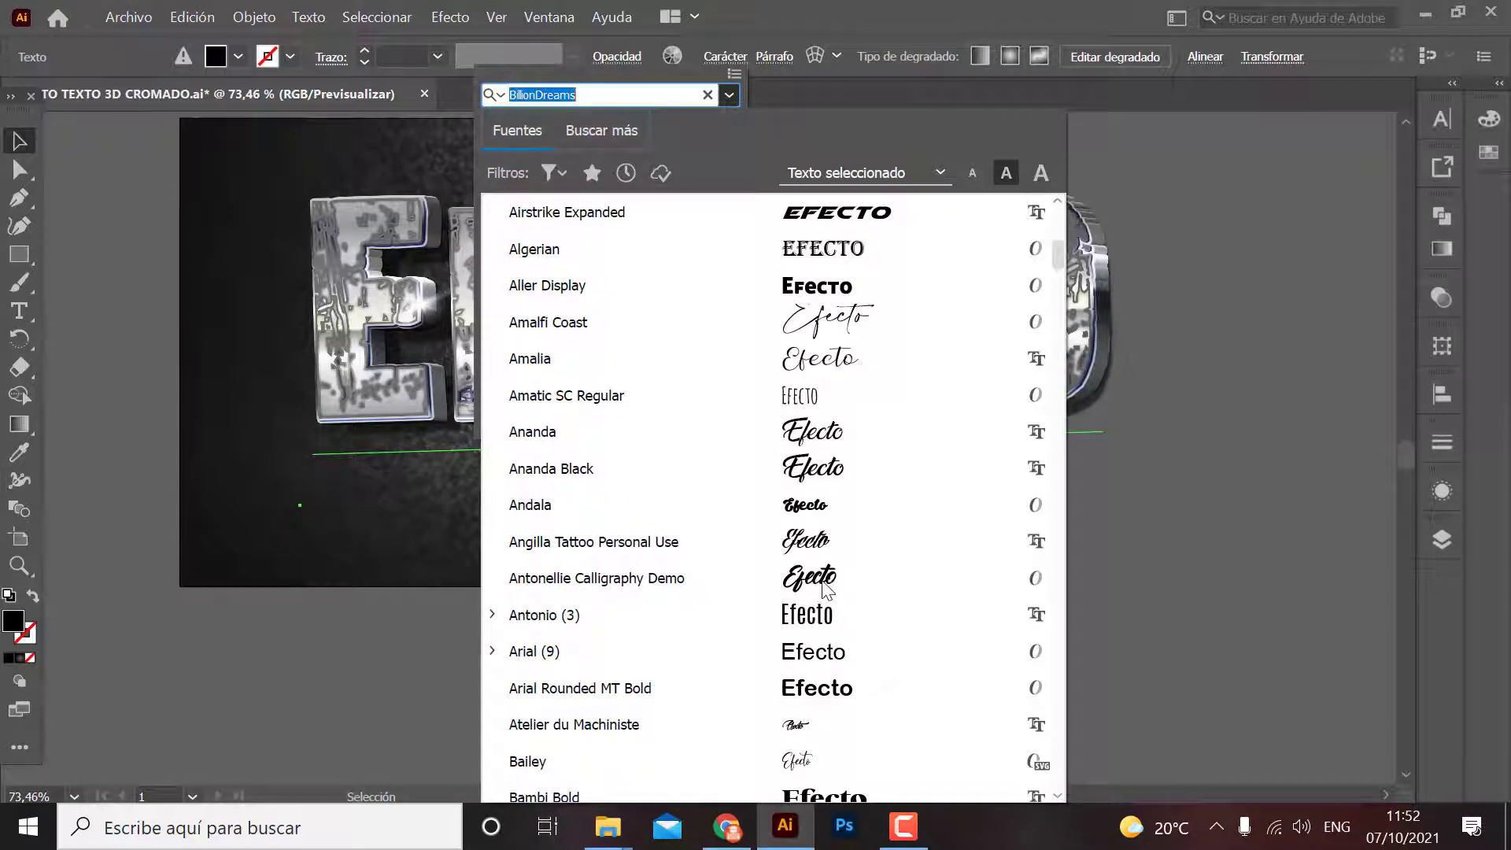
key("Escape")
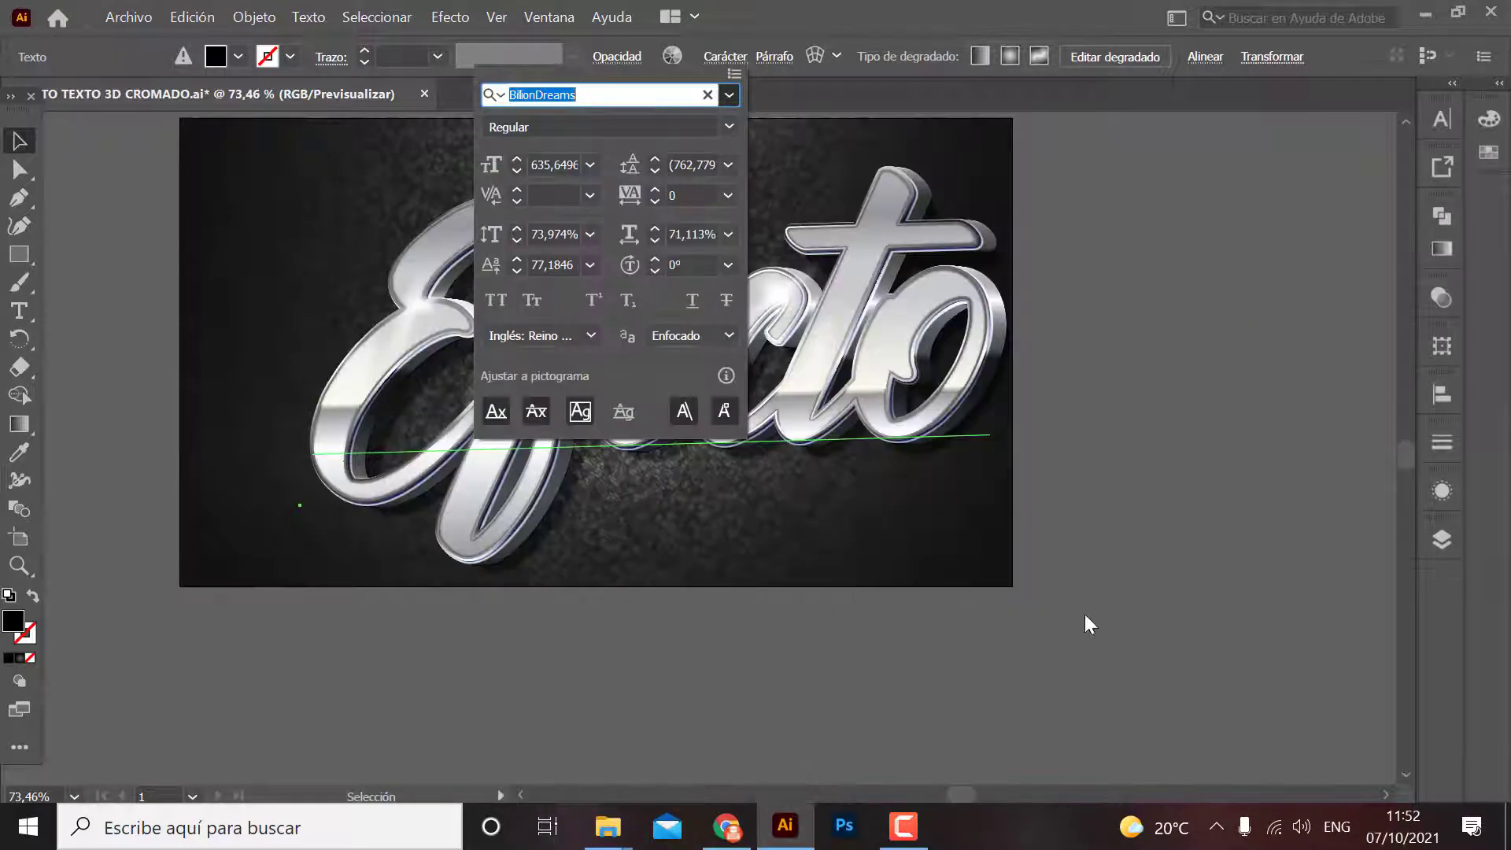
key("Escape")
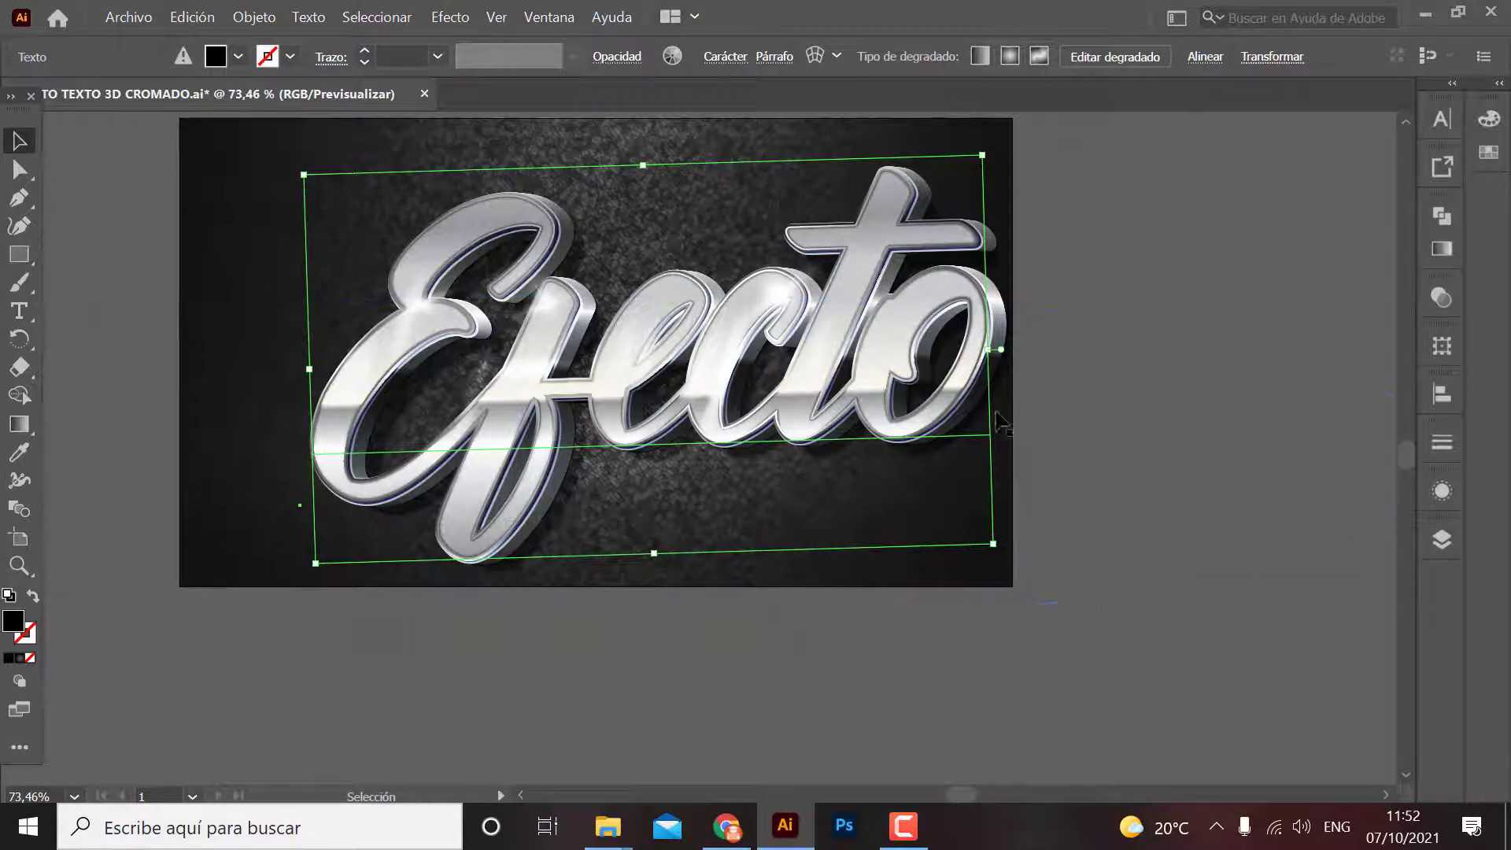
Search 'fut' and apply Futura-Black Bold to the Efecto lettering.
left_click(725, 57)
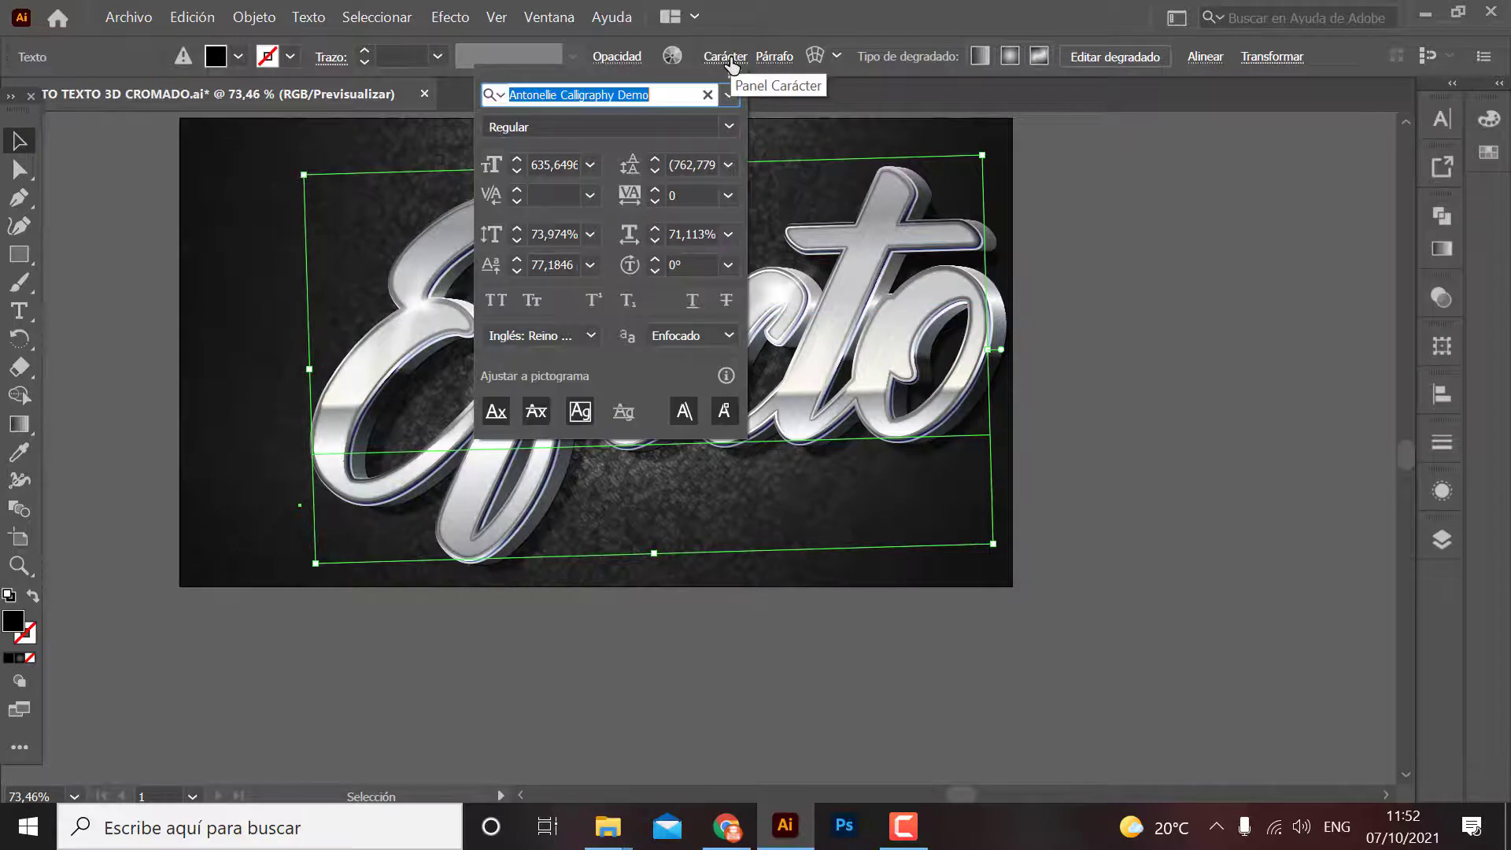
type("fut")
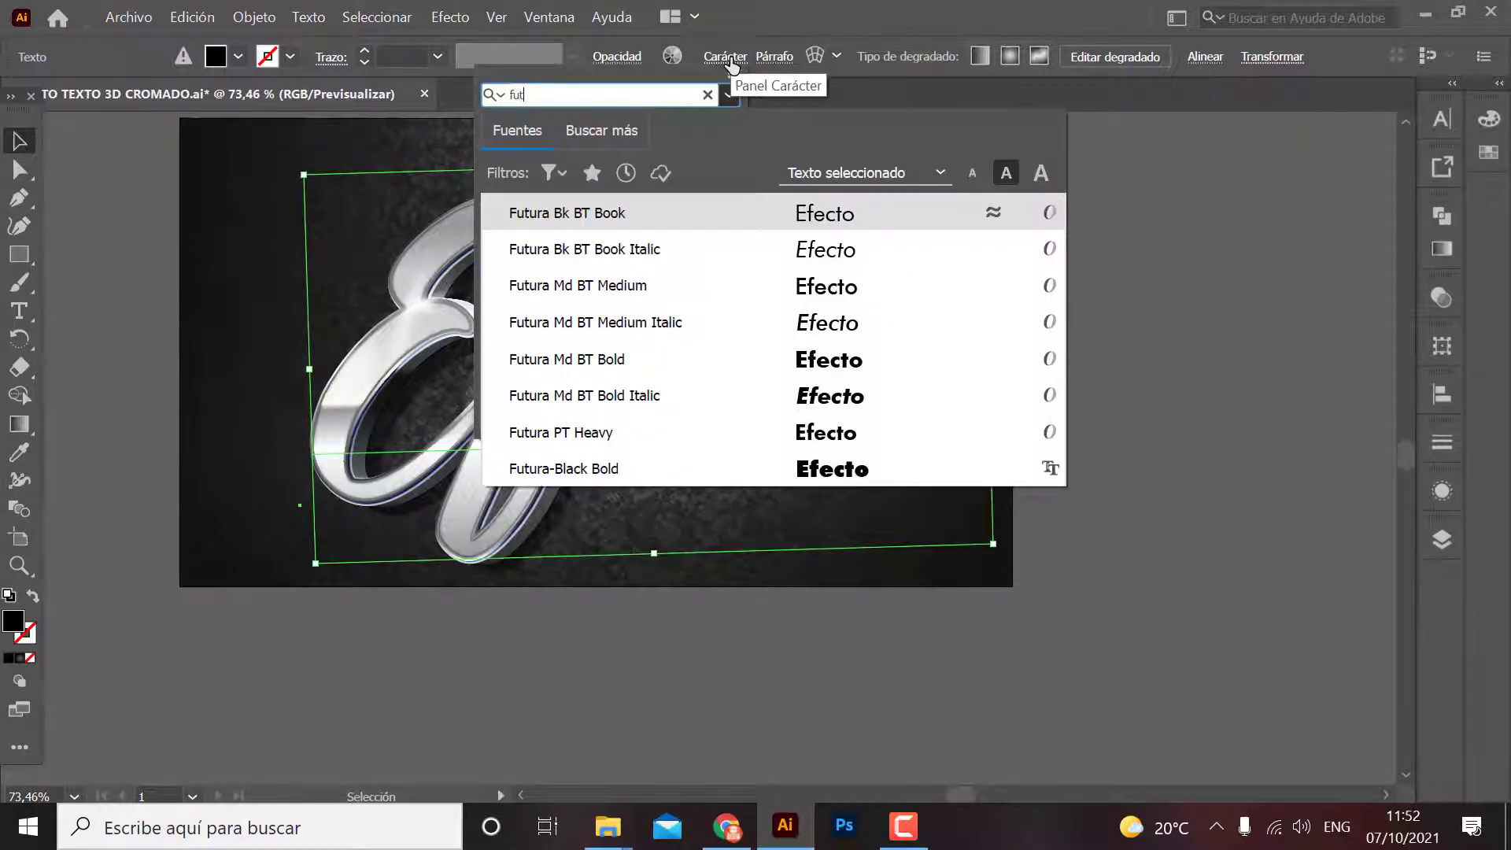
left_click(819, 471)
left_click(1061, 519)
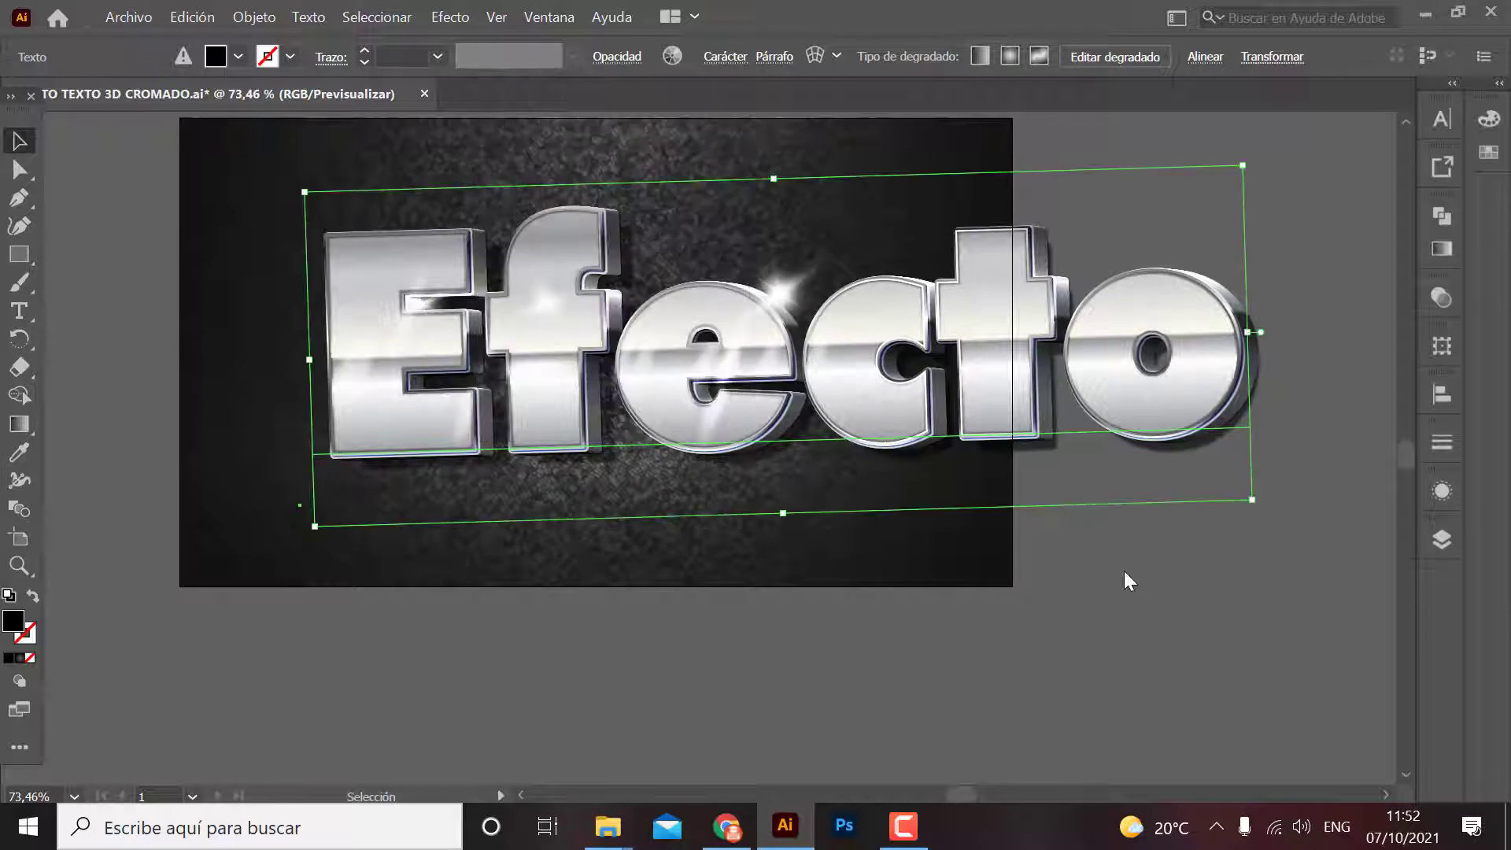
Select the letters after the E and retype them as uppercase 'FECTO'.
double_click(1206, 384)
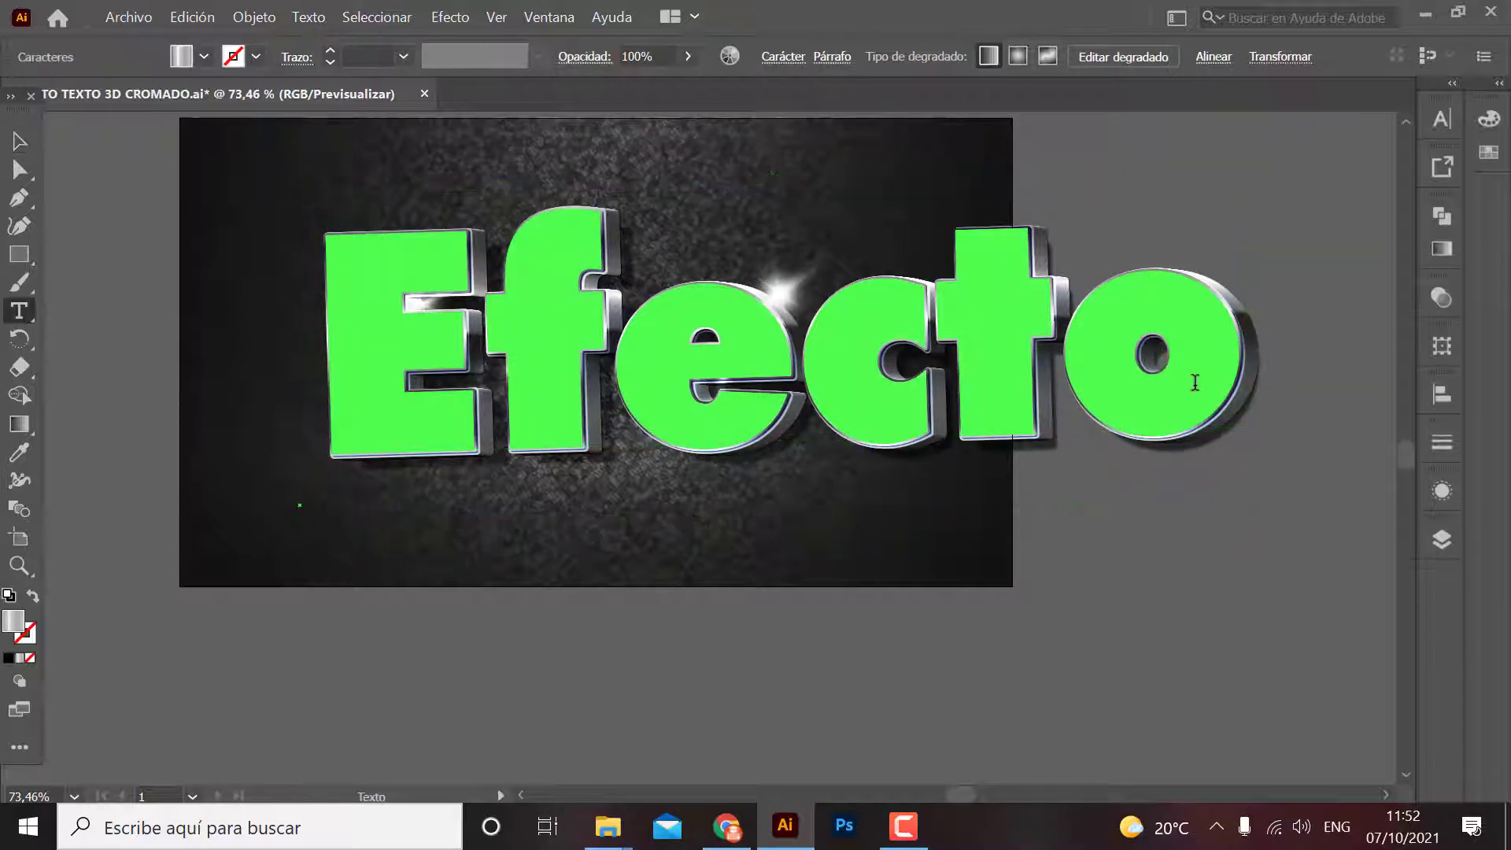
left_click_drag(1206, 383, 509, 402)
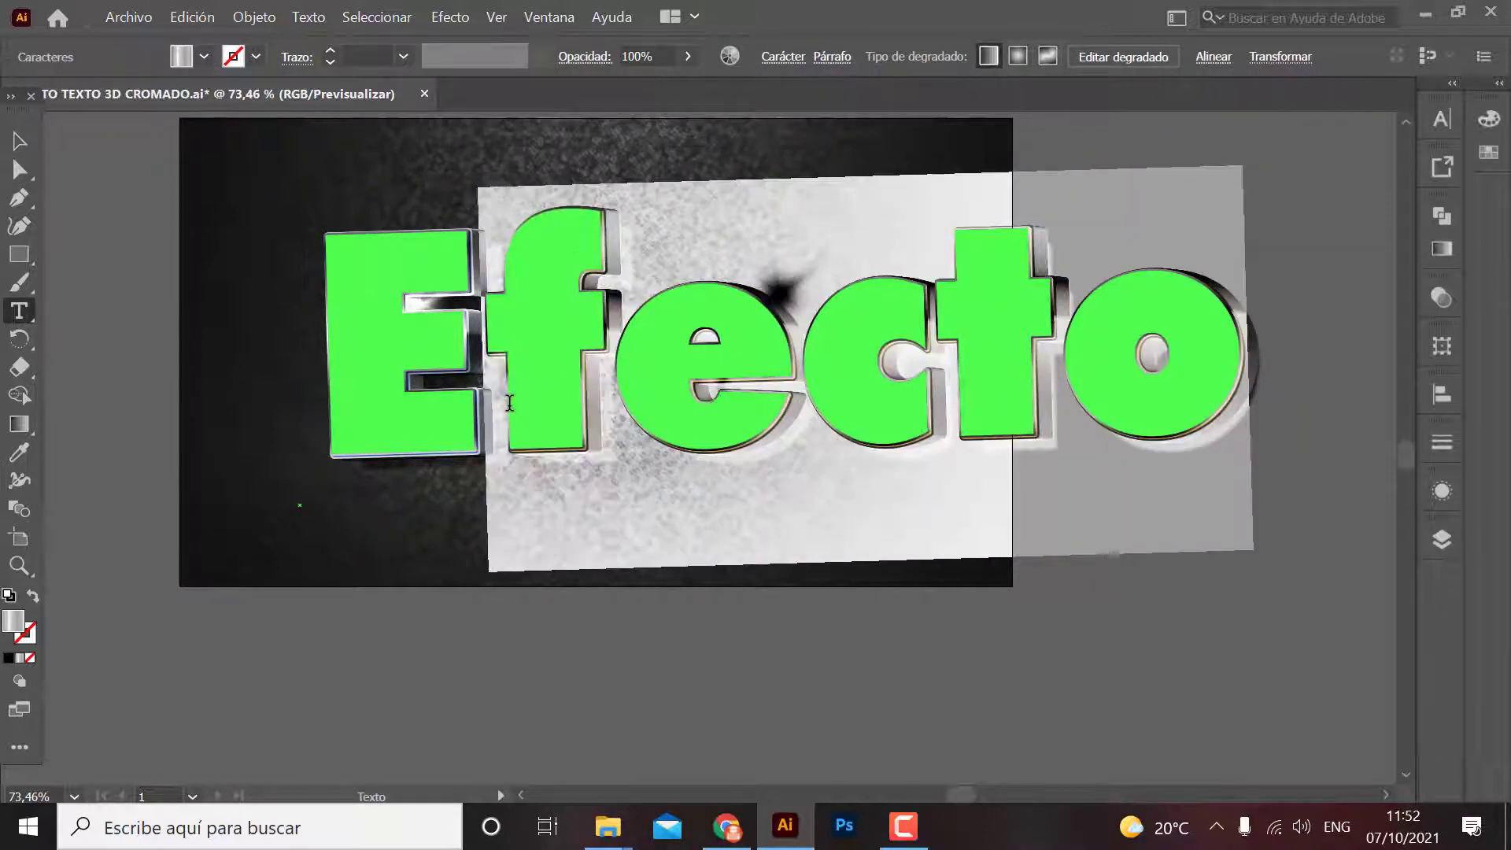
type("FEC")
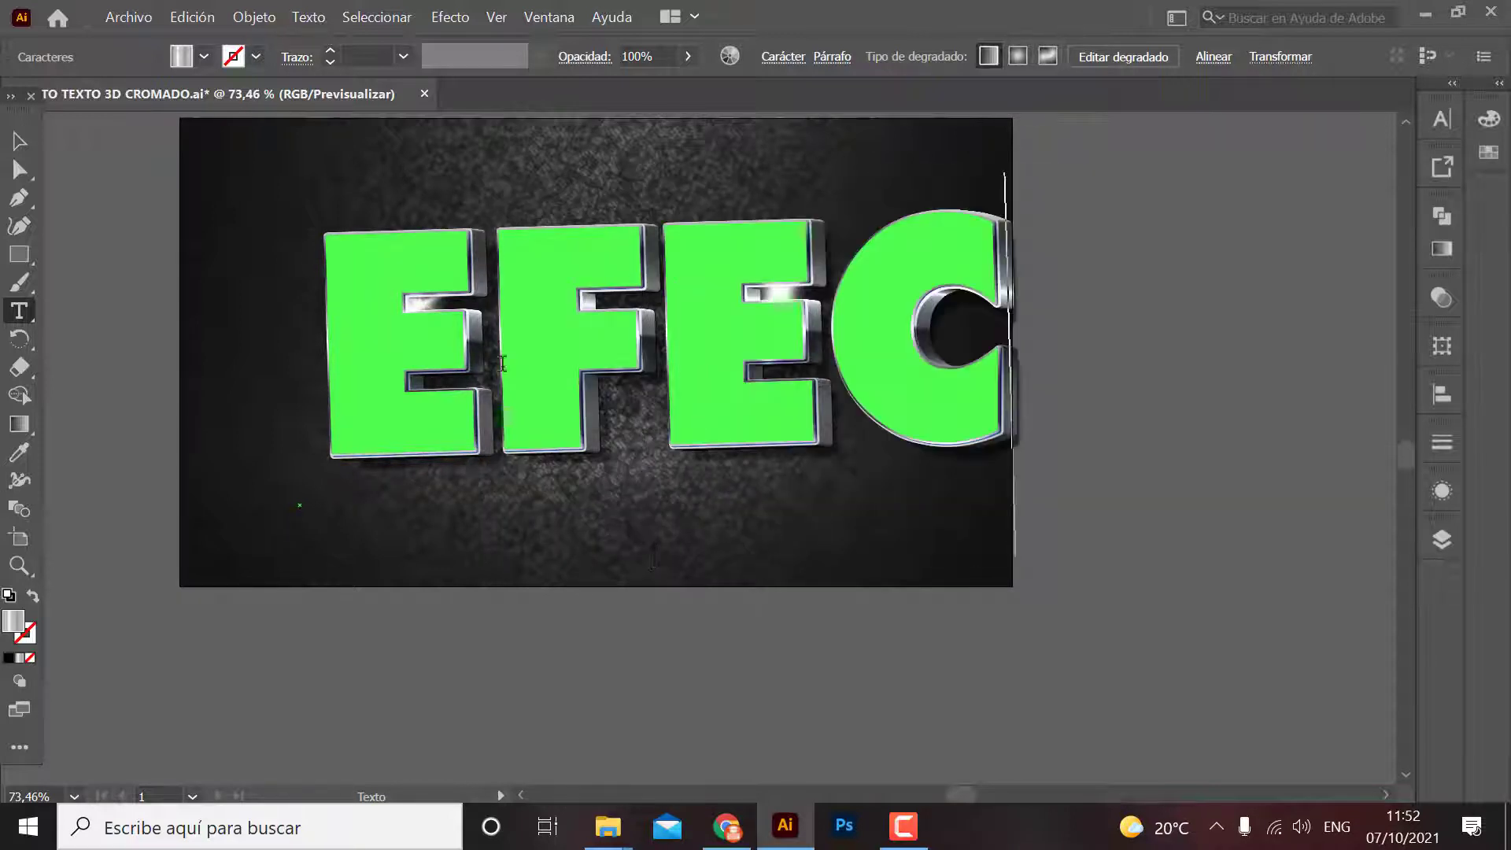
type("TO")
Move the EFECTO text left over the dark background and rotate it back to level.
left_click(18, 140)
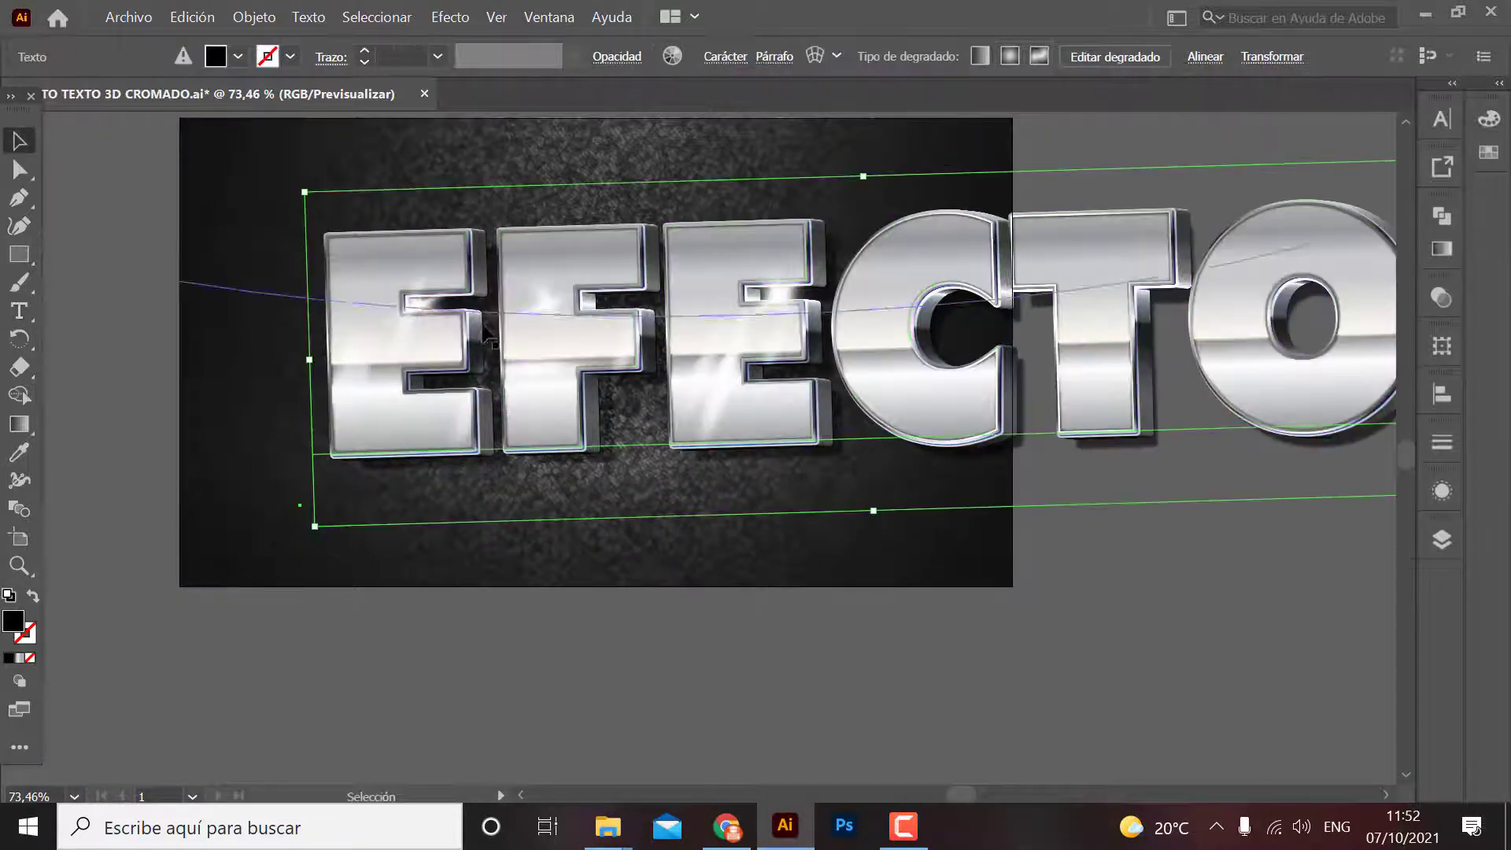
left_click_drag(1256, 404, 1064, 415)
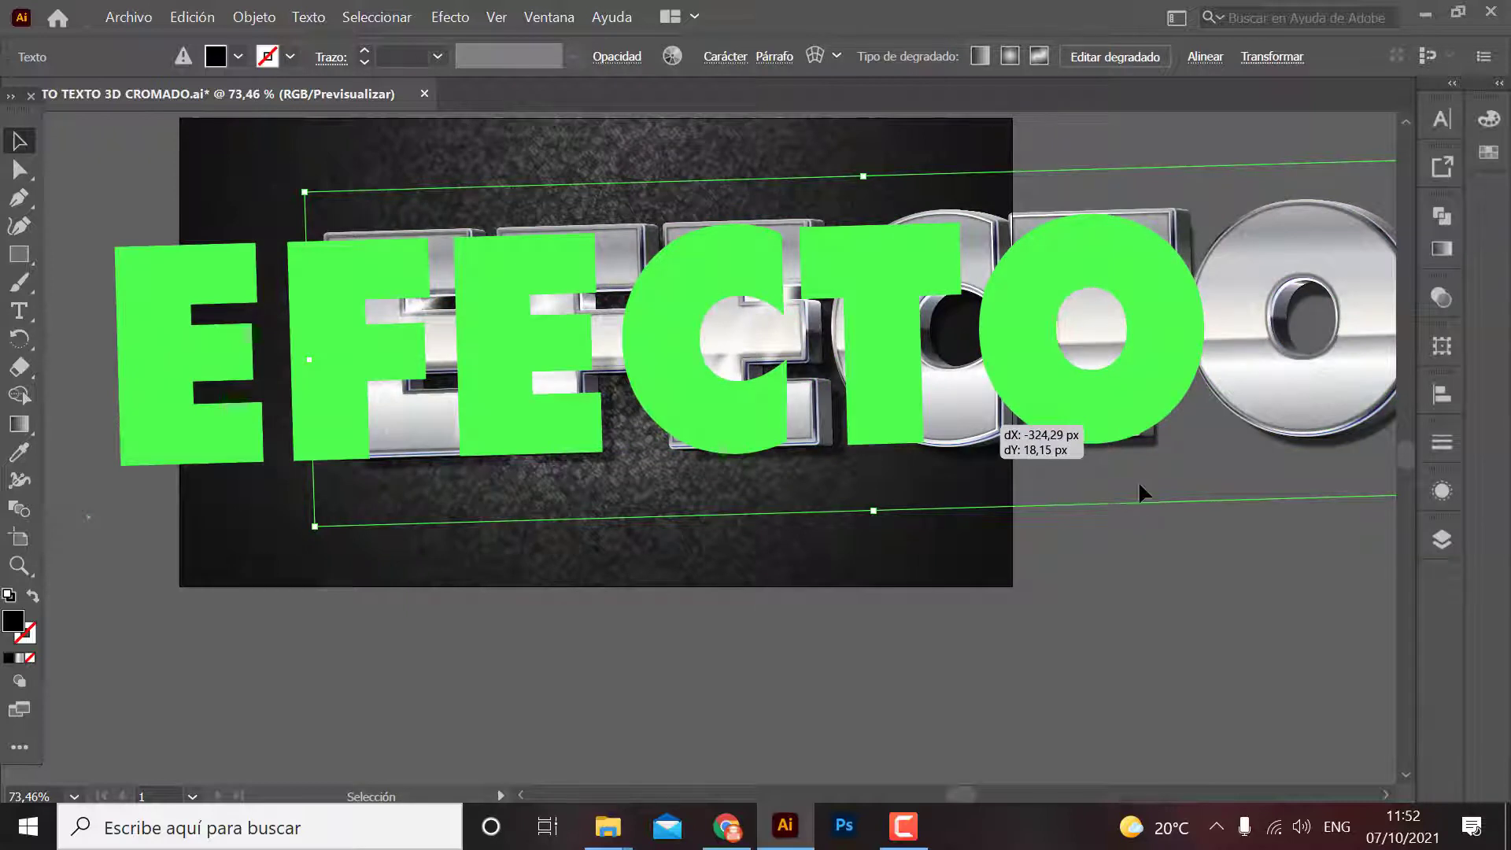
left_click_drag(1088, 517, 1093, 530)
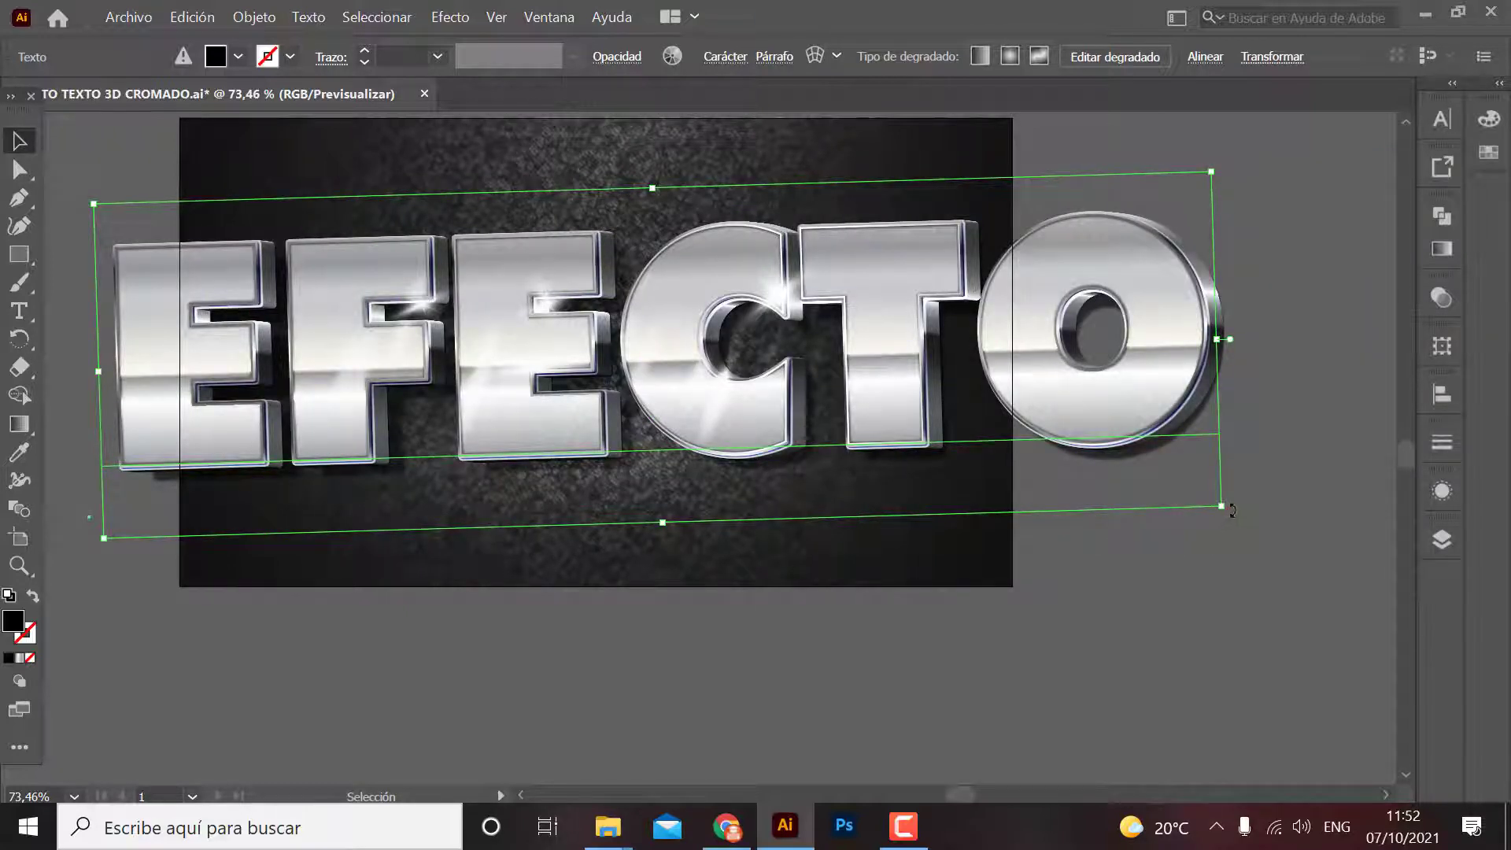
left_click_drag(1233, 523, 1225, 513)
left_click(1211, 597)
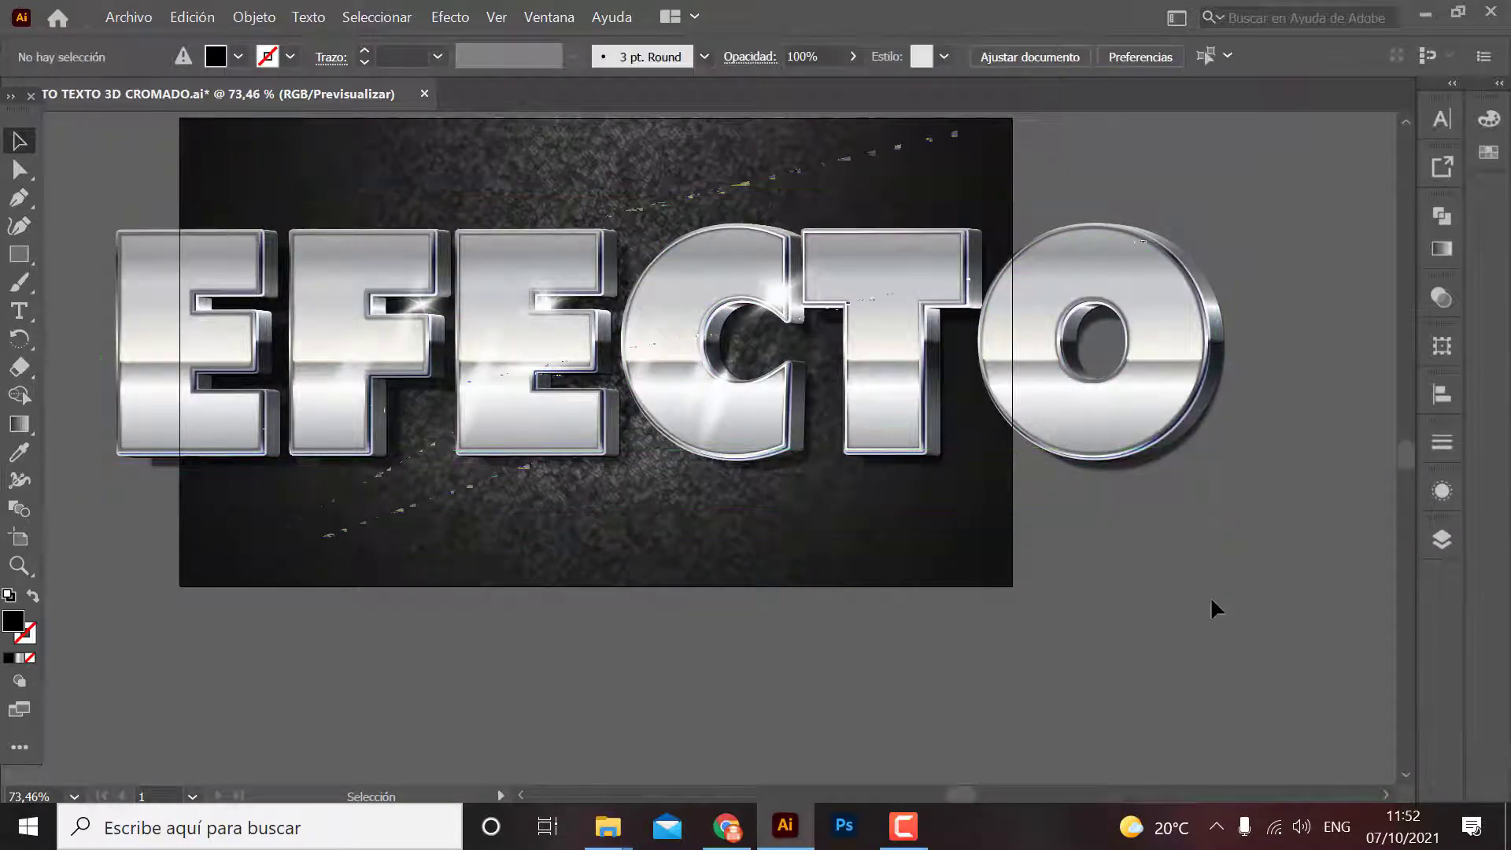
Move the highlight glows onto the T and O, and place the third E's flare on the first E.
left_click_drag(715, 427, 891, 385)
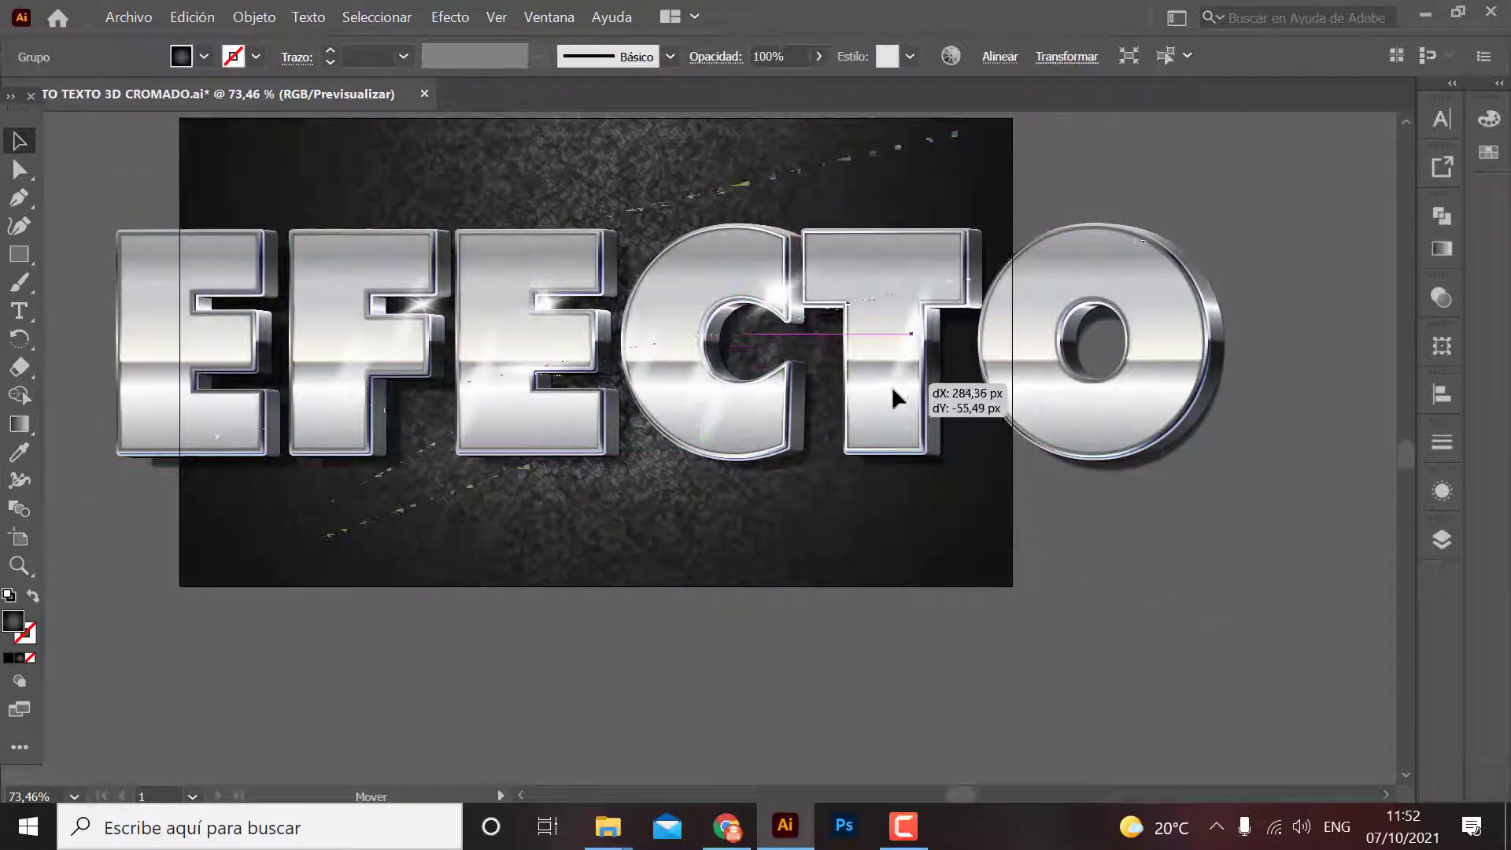
left_click_drag(787, 323, 795, 327)
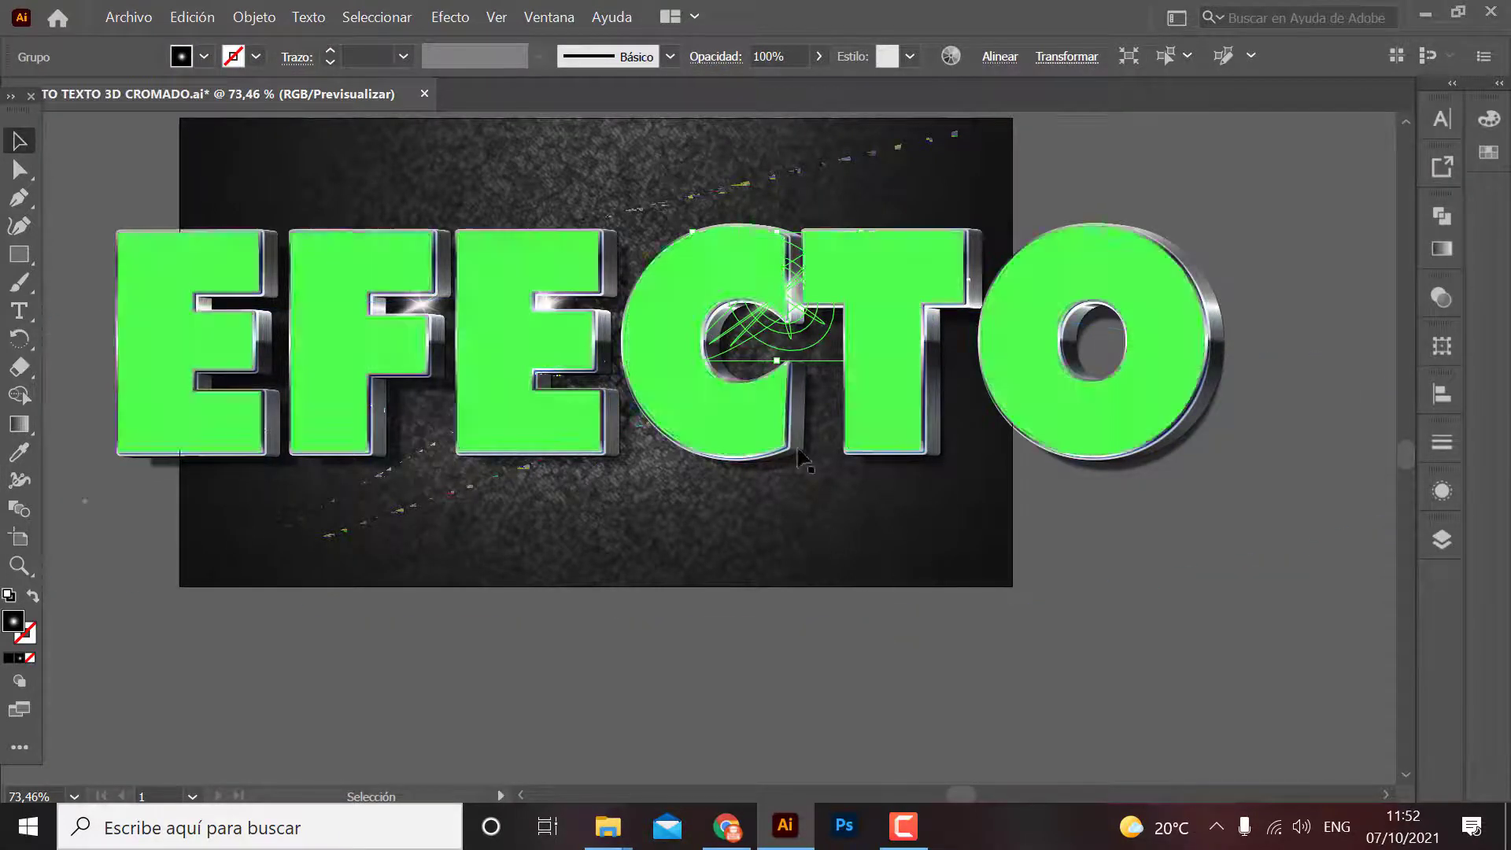
left_click_drag(796, 313, 1217, 325)
left_click_drag(543, 304, 189, 295)
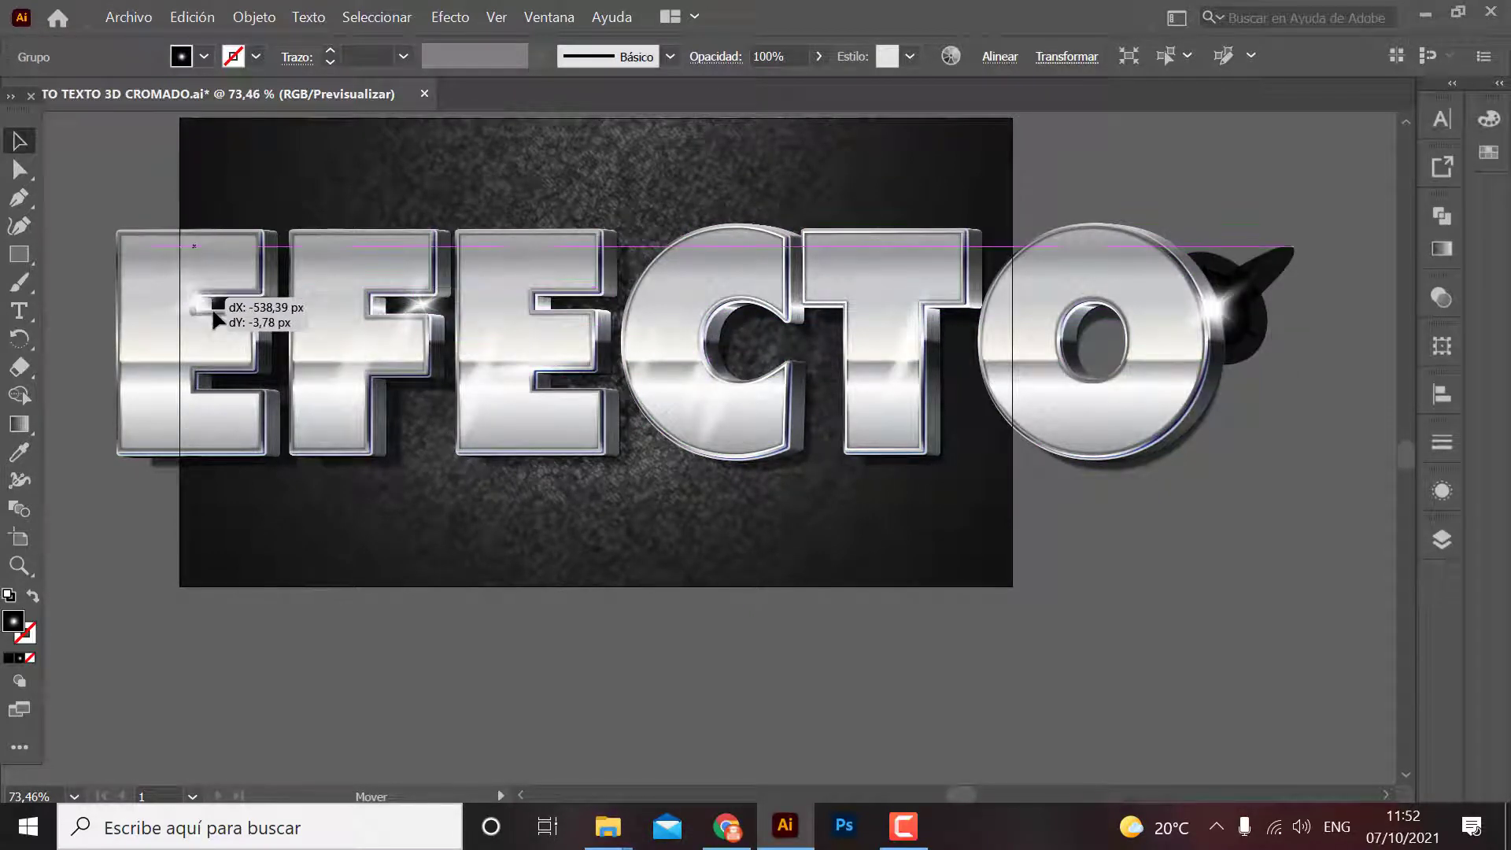
left_click_drag(189, 296, 230, 353)
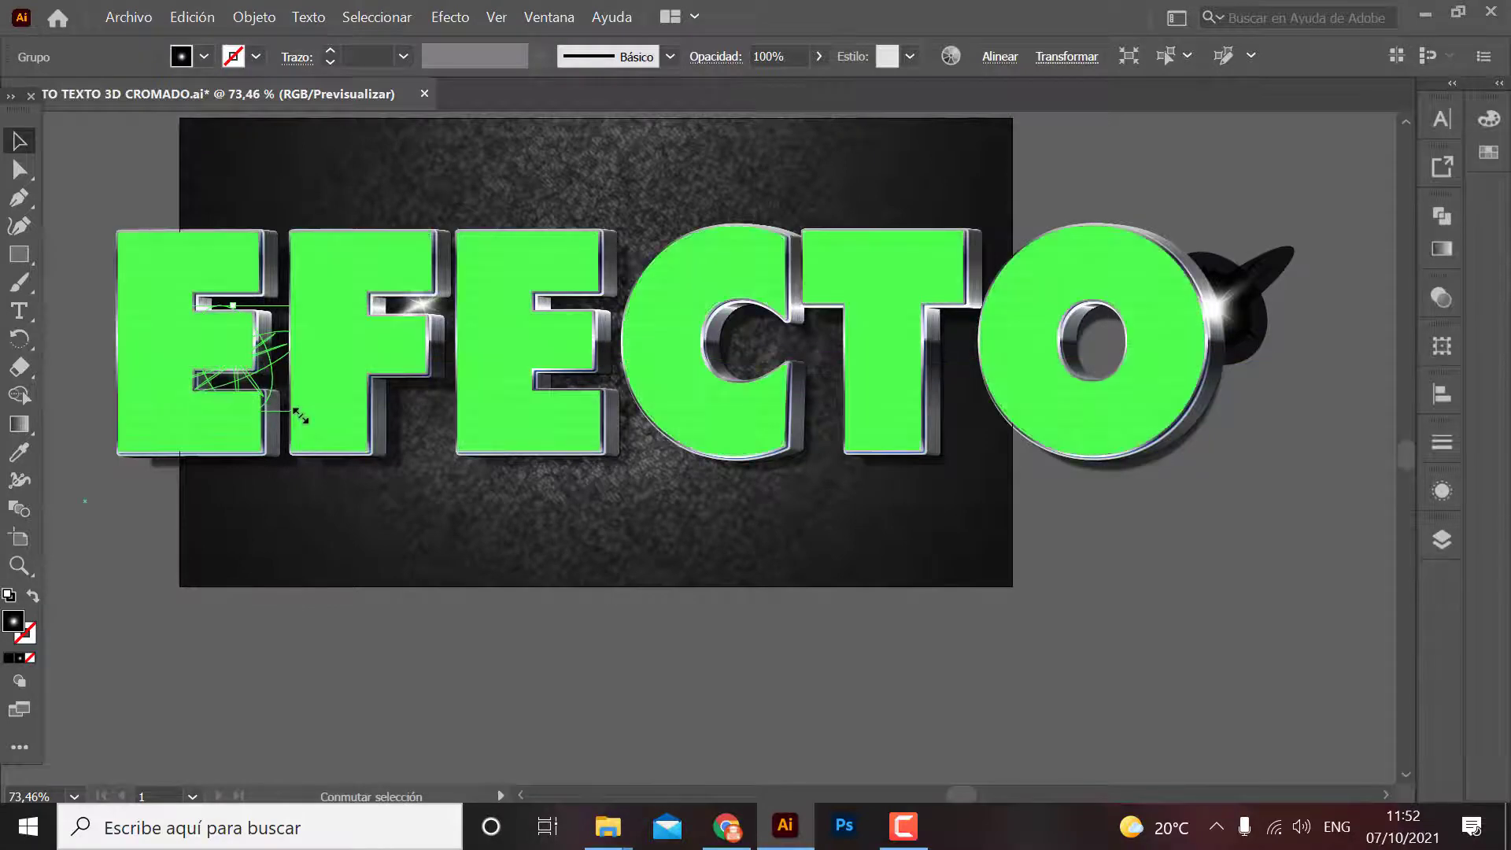
left_click_drag(272, 400, 240, 370)
Move the F's flare onto the C's upper inner edge and tilt the glow on the second E.
left_click(410, 307)
left_click_drag(408, 307, 711, 308)
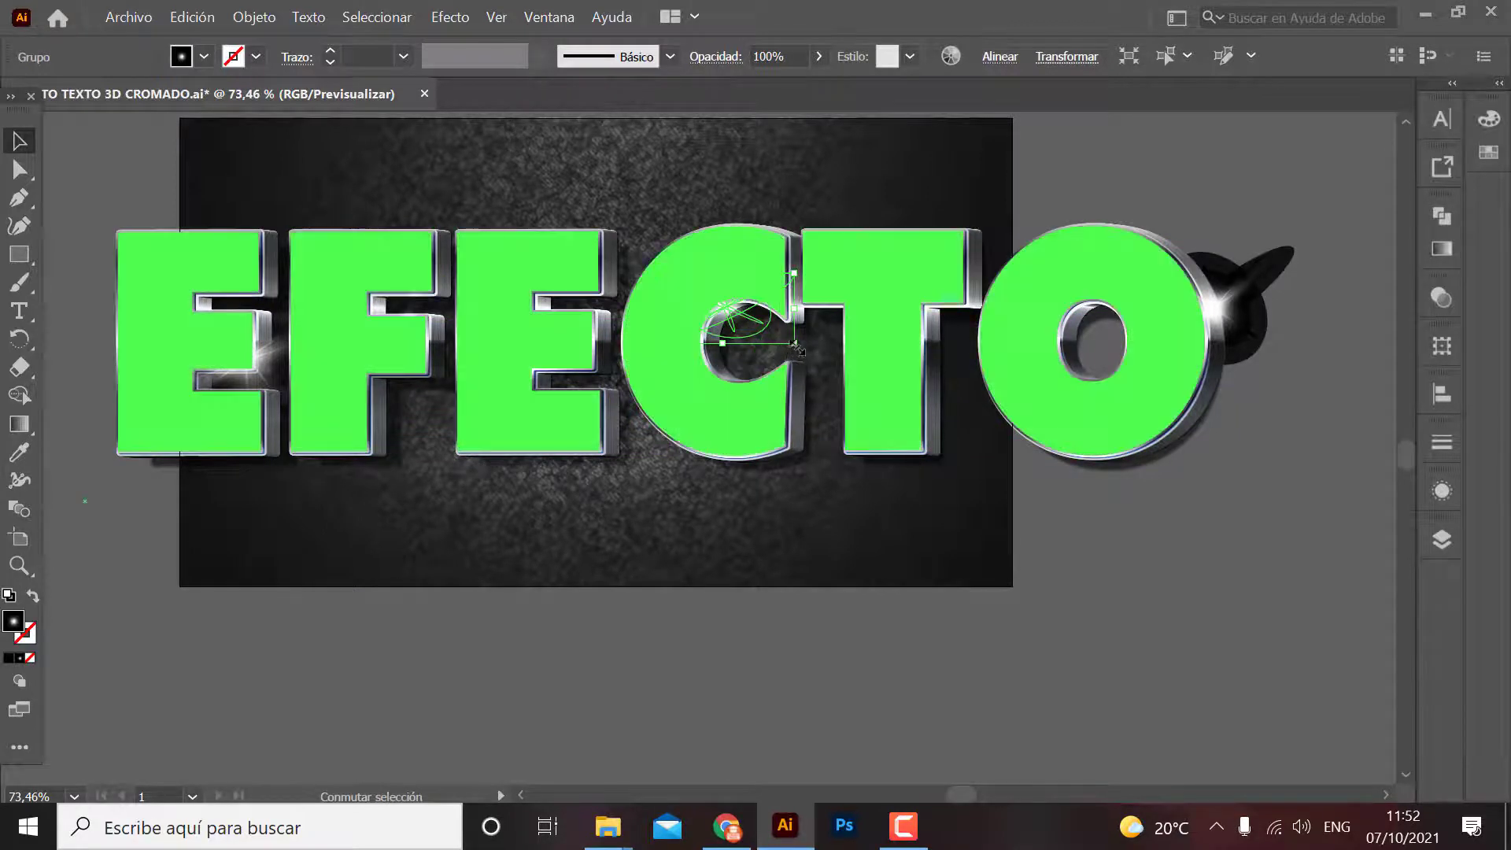
left_click_drag(787, 356, 738, 314)
left_click(1071, 628)
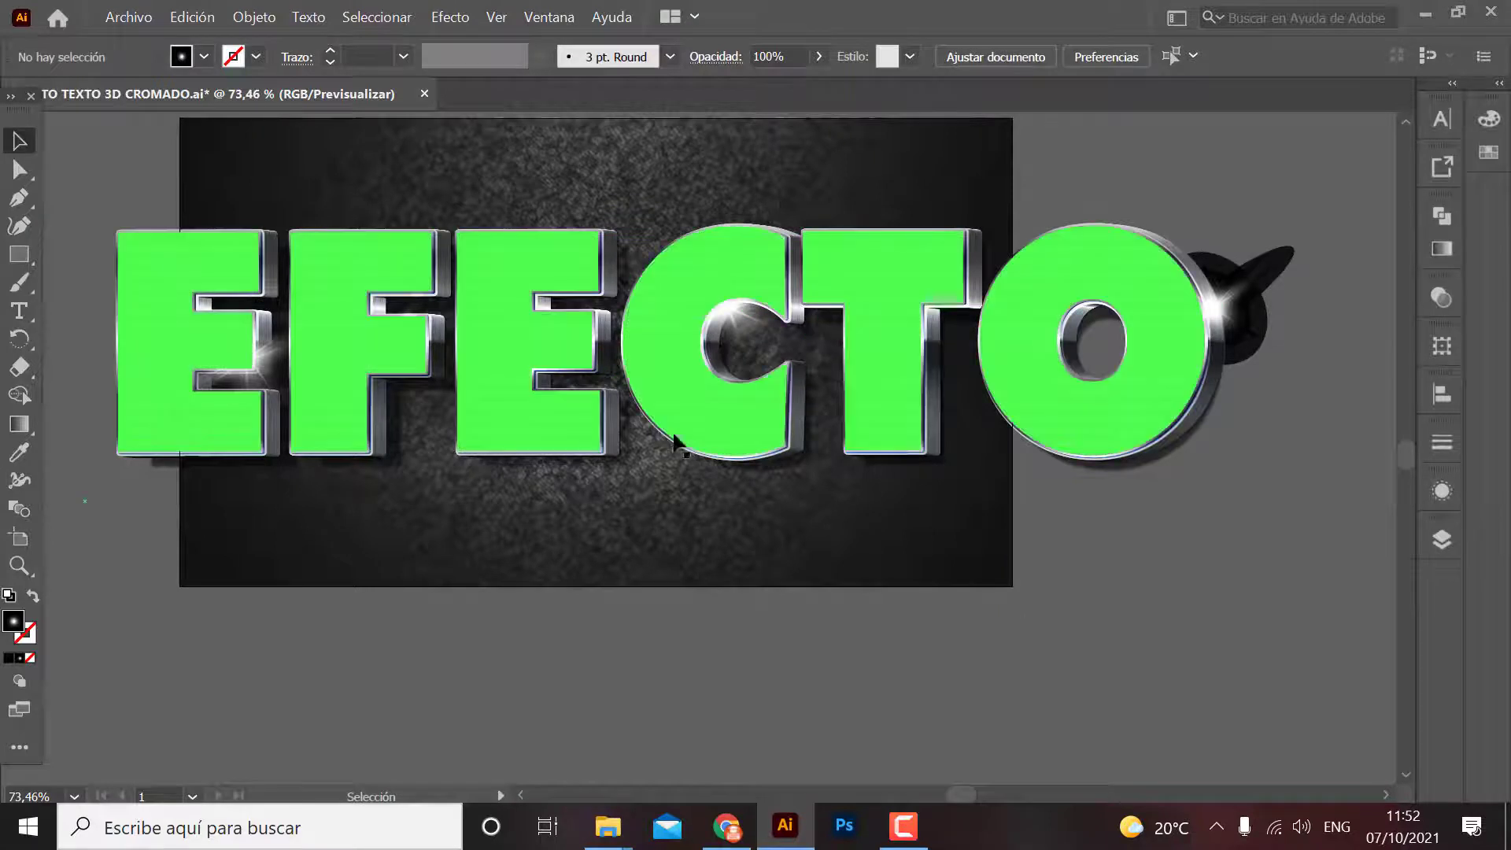
left_click(490, 366)
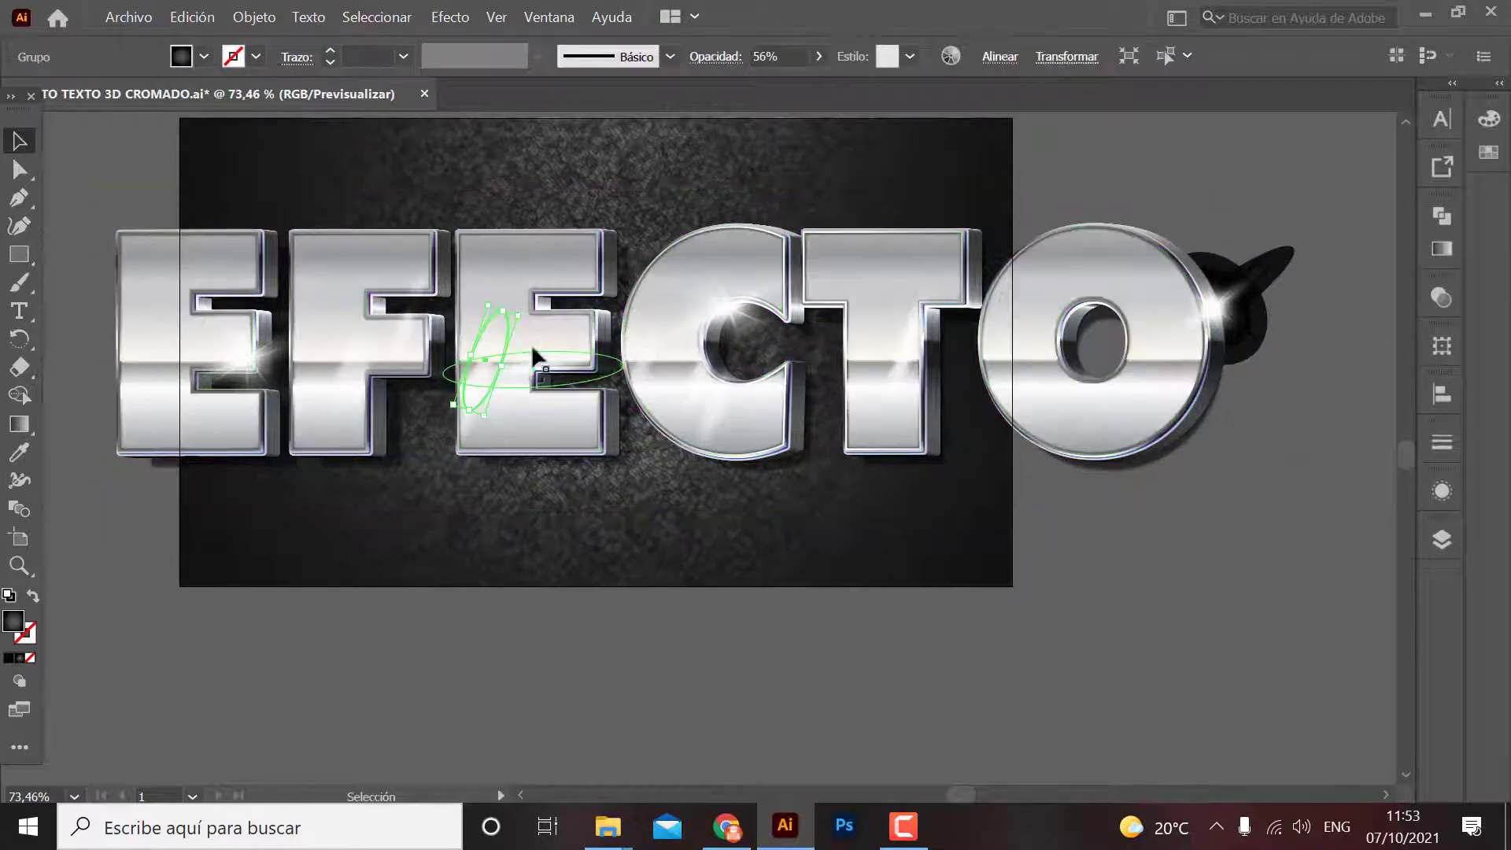
left_click_drag(531, 343, 525, 318)
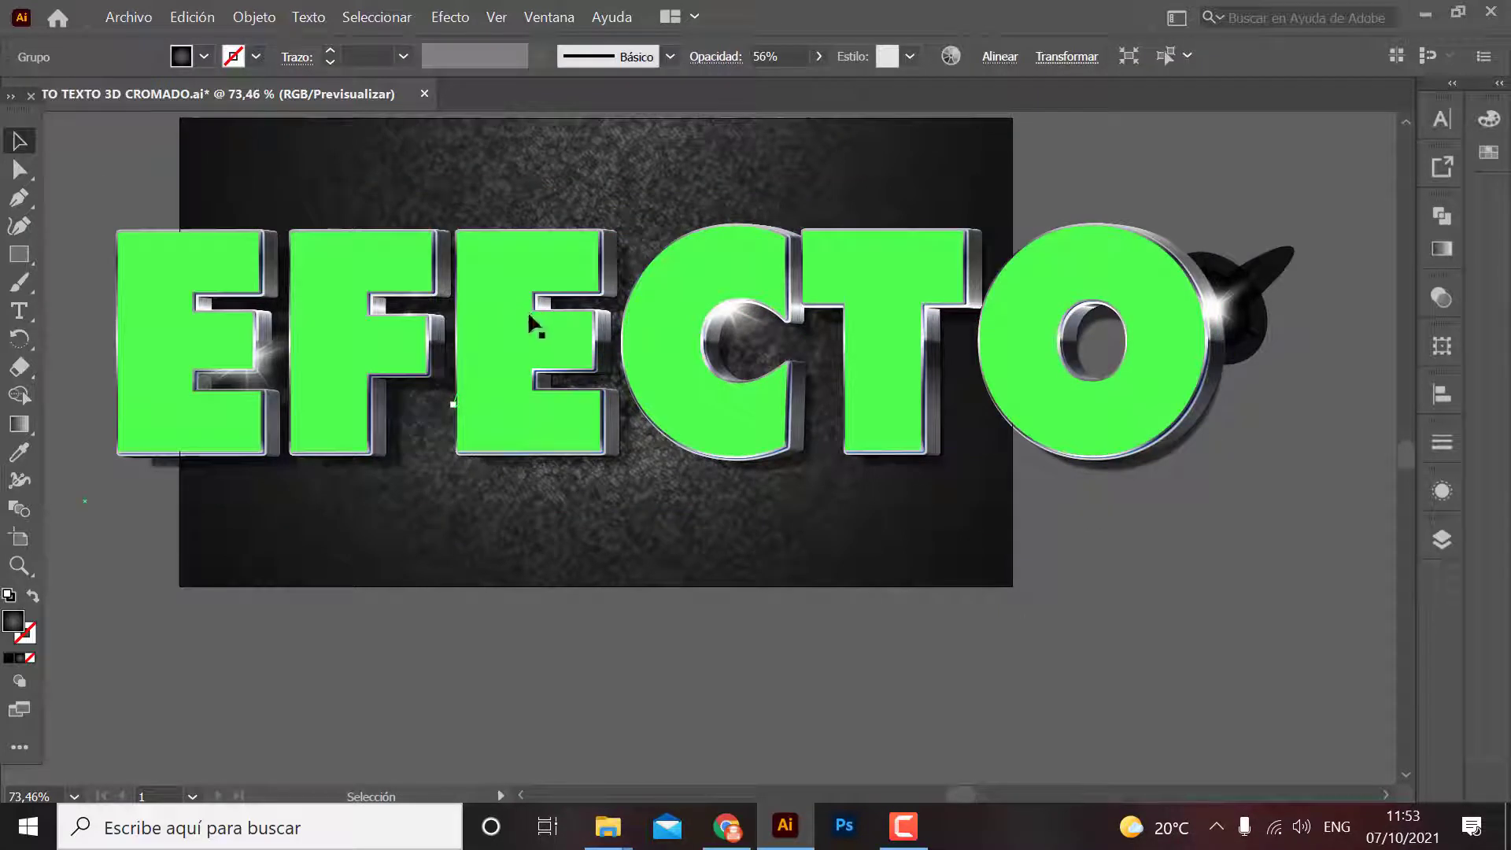
left_click_drag(523, 310, 522, 306)
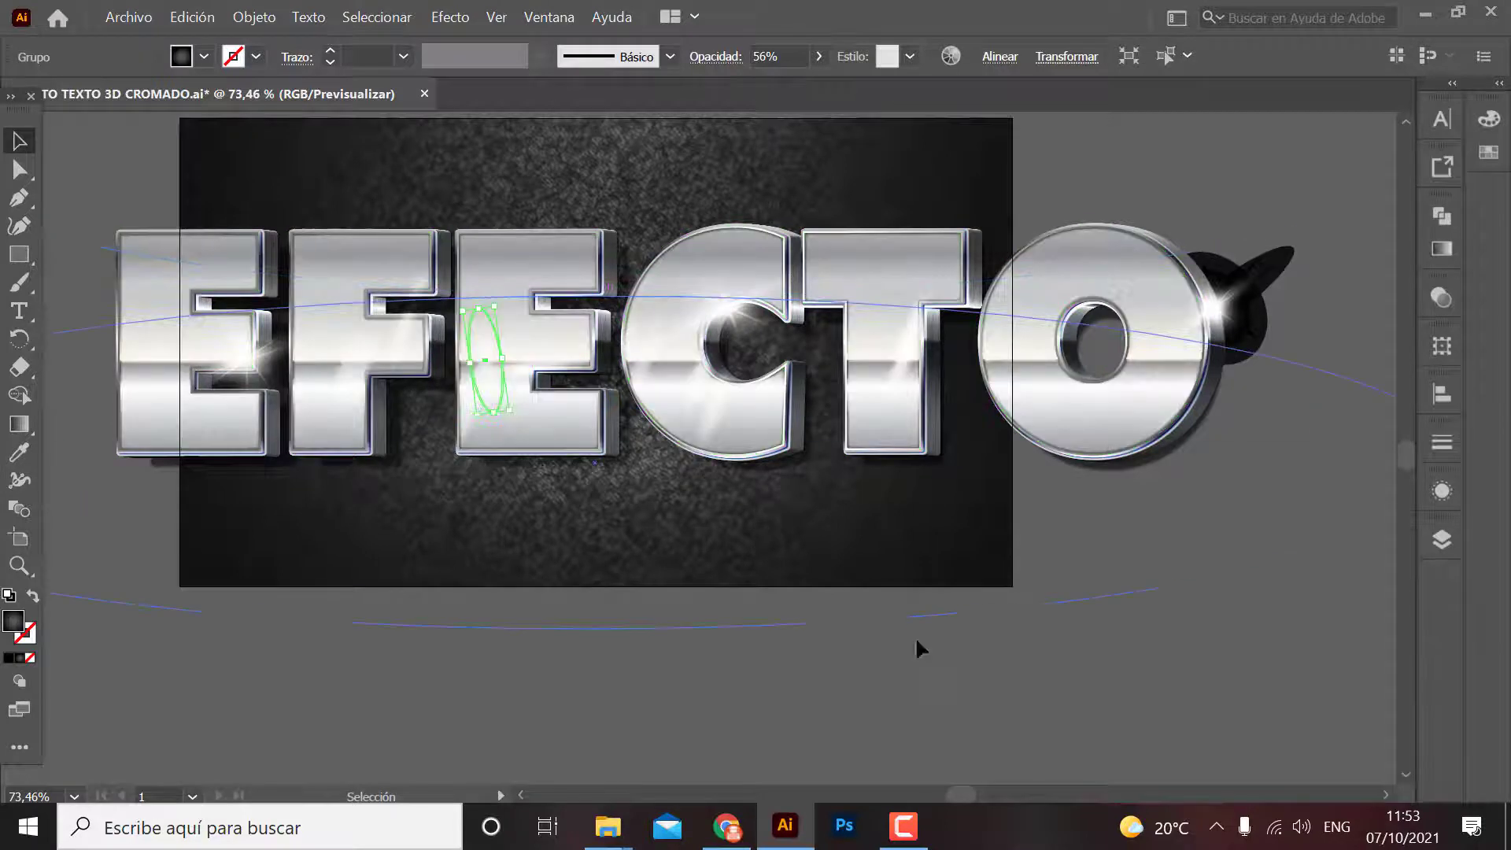
left_click(1079, 683)
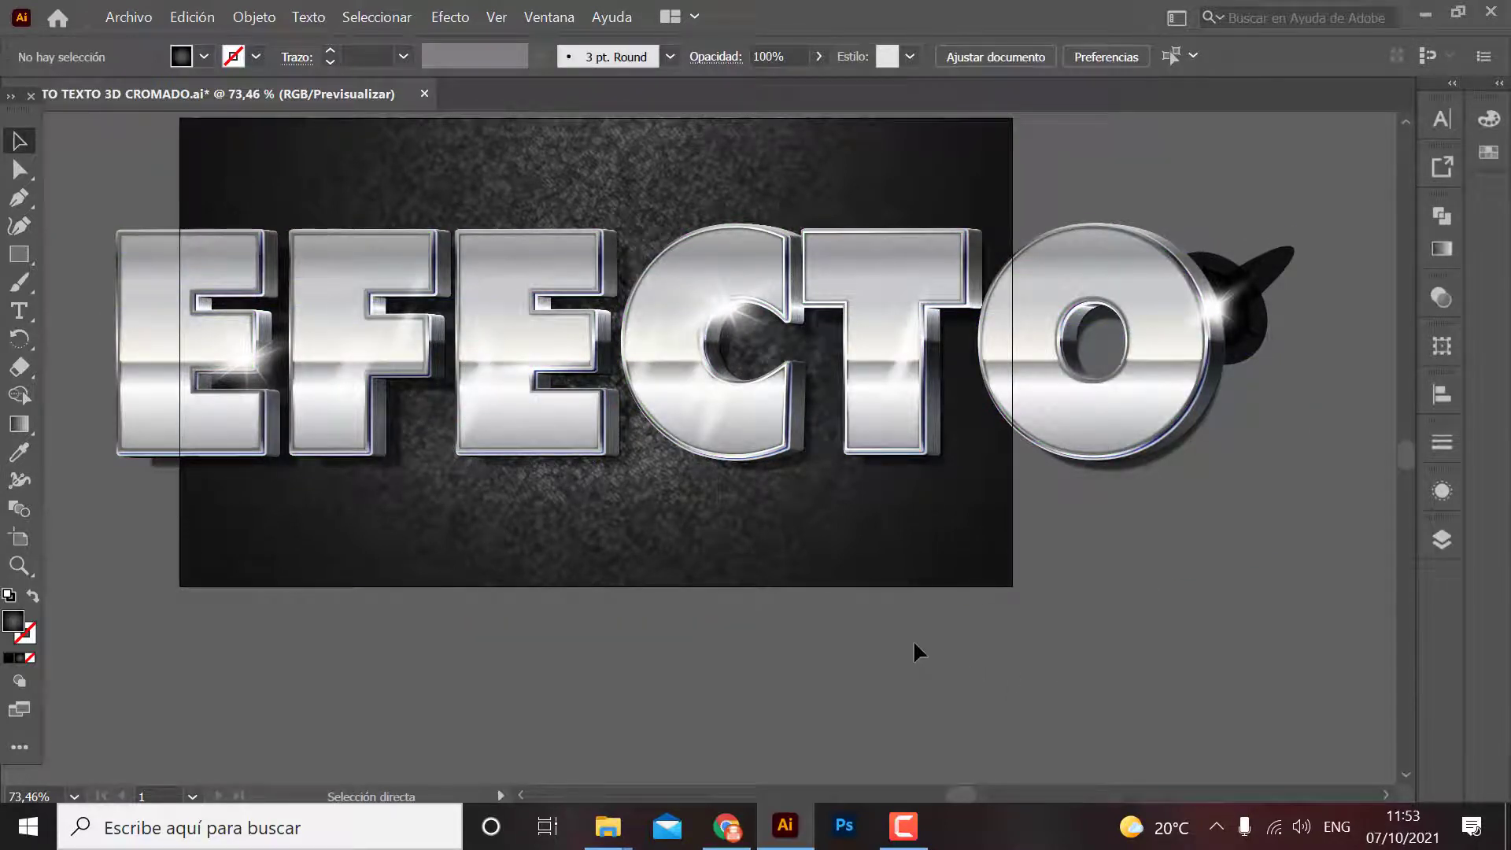
Using Outline view, grab a hidden glow ellipse, enlarge it and place it on the F.
key("ctrl+y")
left_click(455, 472)
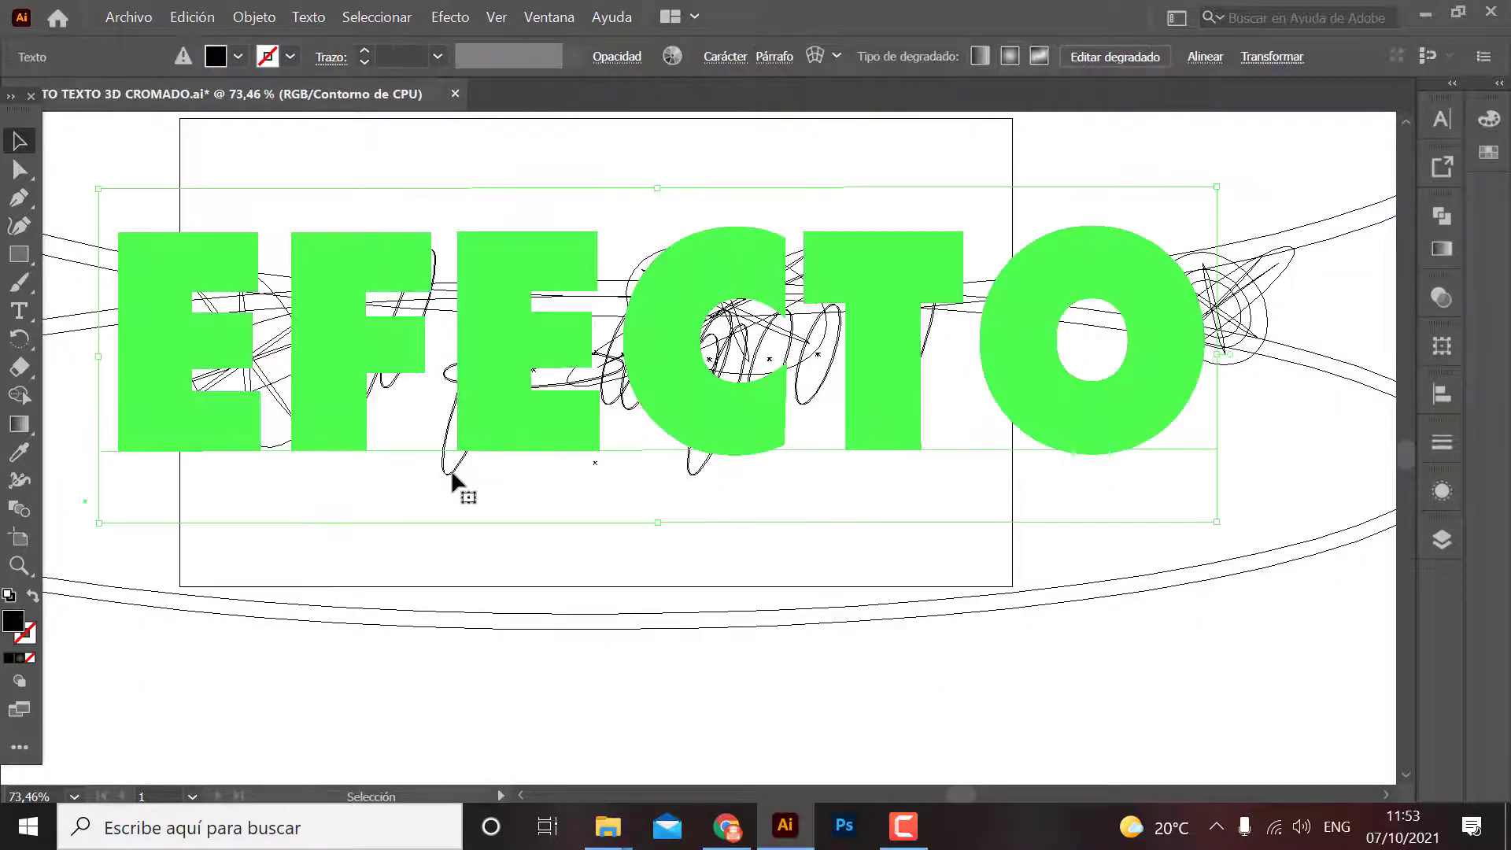
left_click_drag(455, 472, 455, 478)
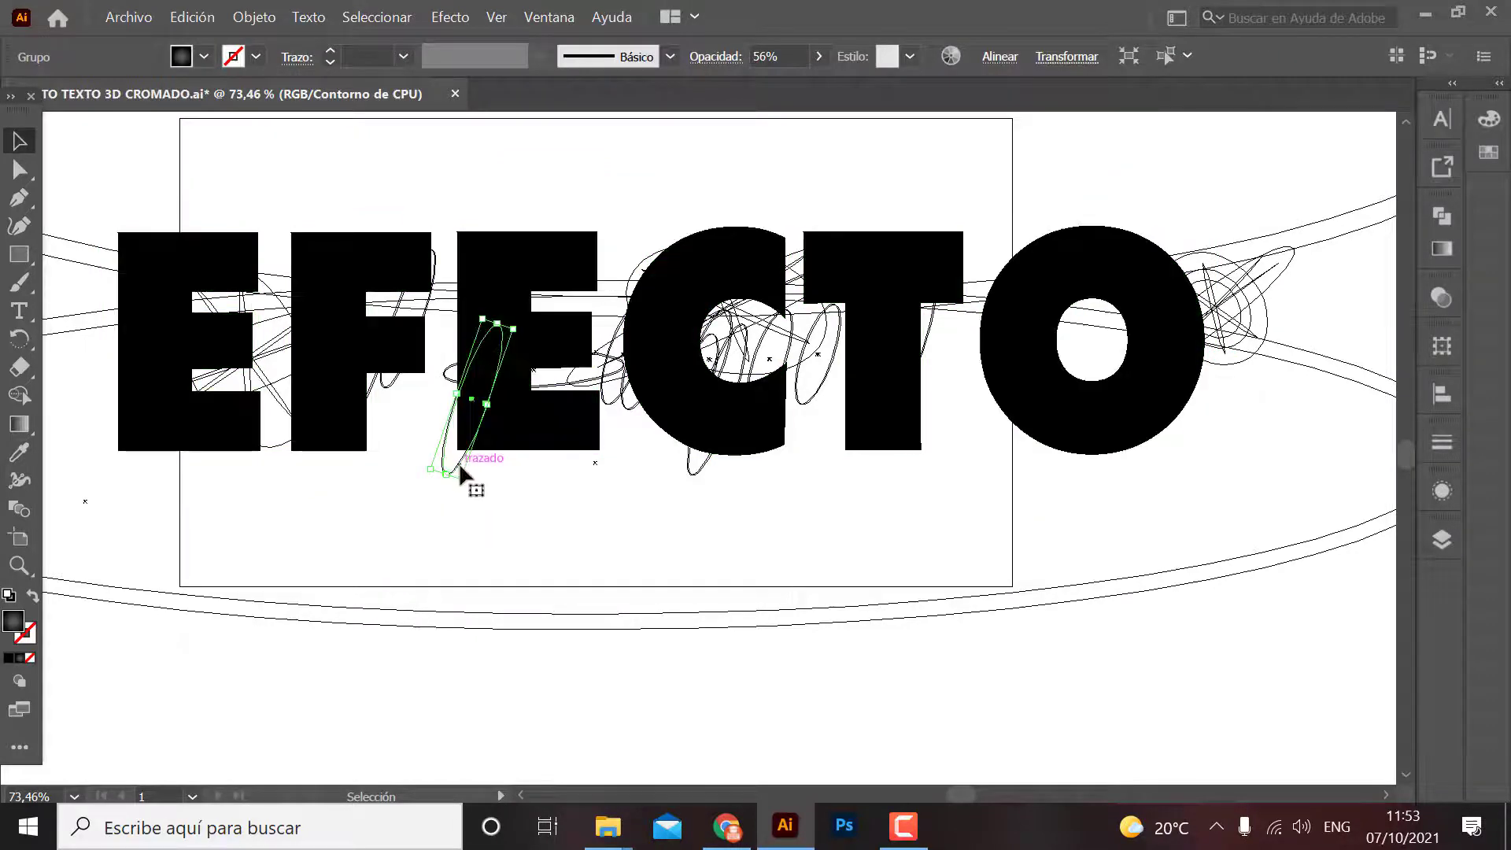
mouse_move(455, 478)
left_mouse_down()
mouse_move(464, 608)
mouse_move(496, 610)
left_mouse_up()
key("ctrl+y")
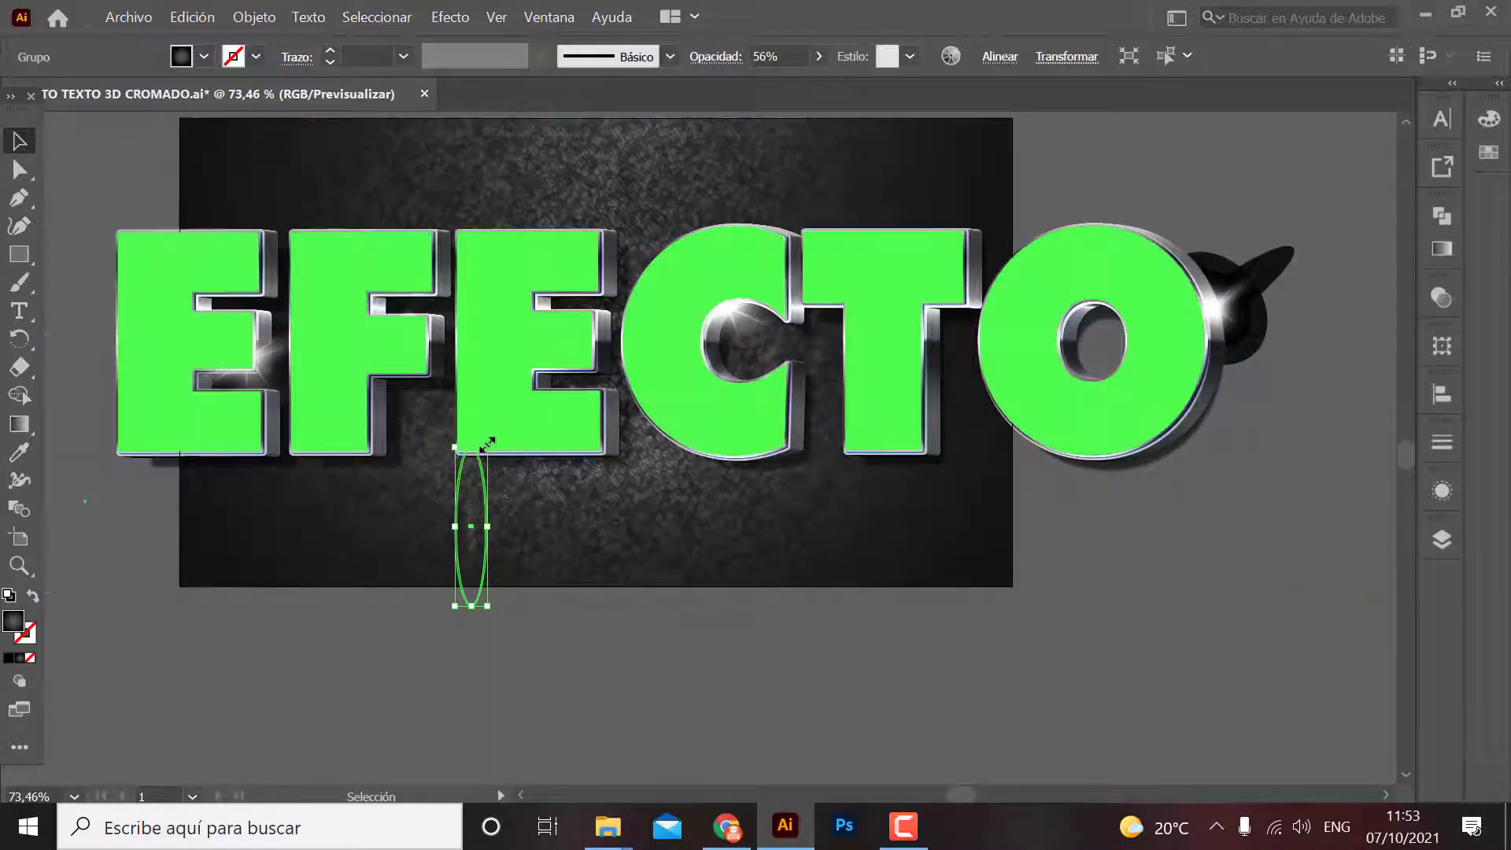
left_click_drag(488, 445, 506, 355)
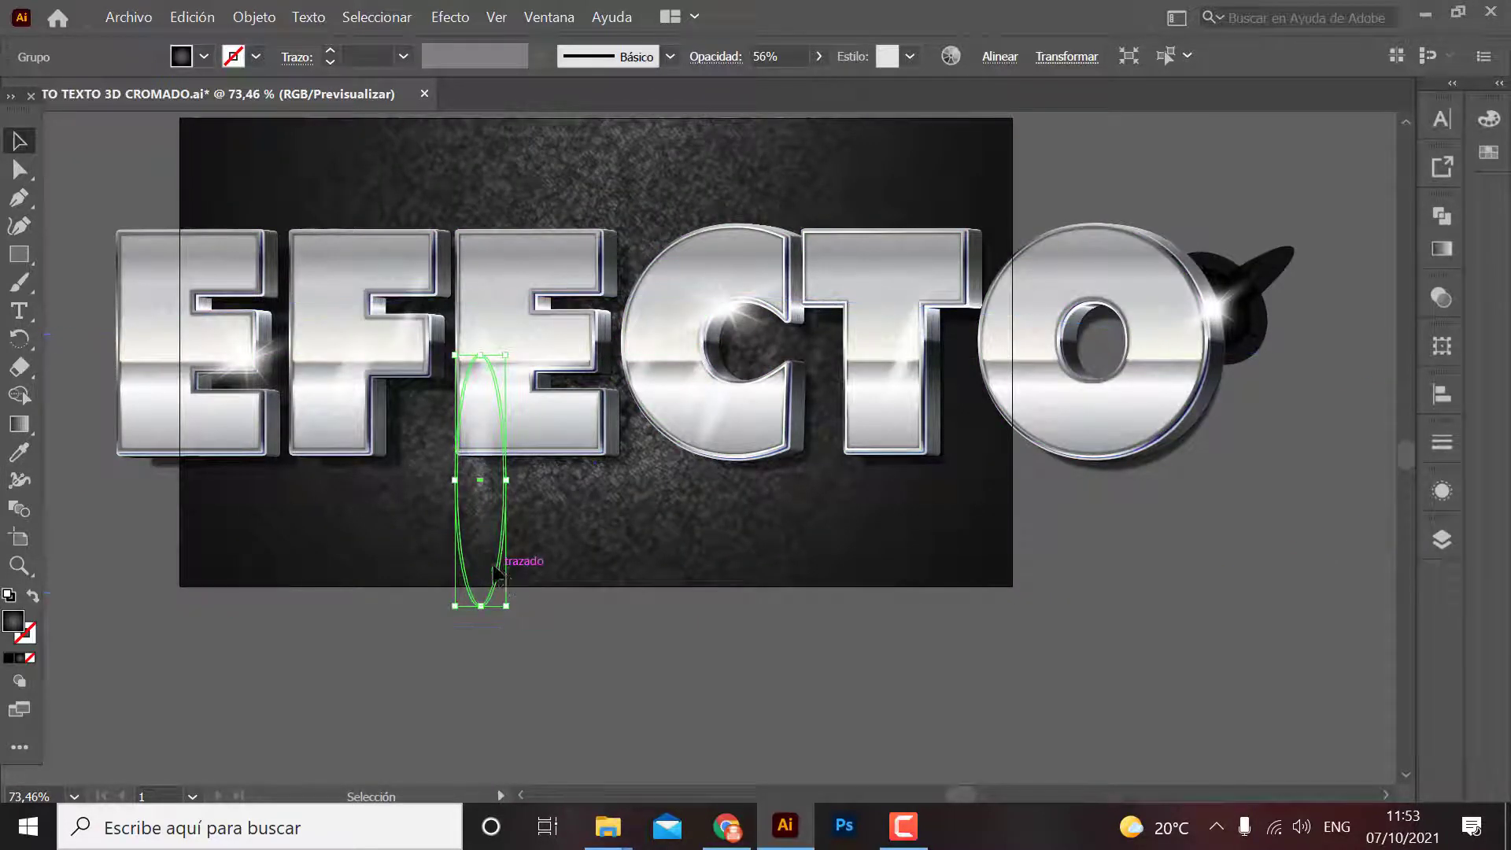
left_click_drag(498, 573, 334, 425)
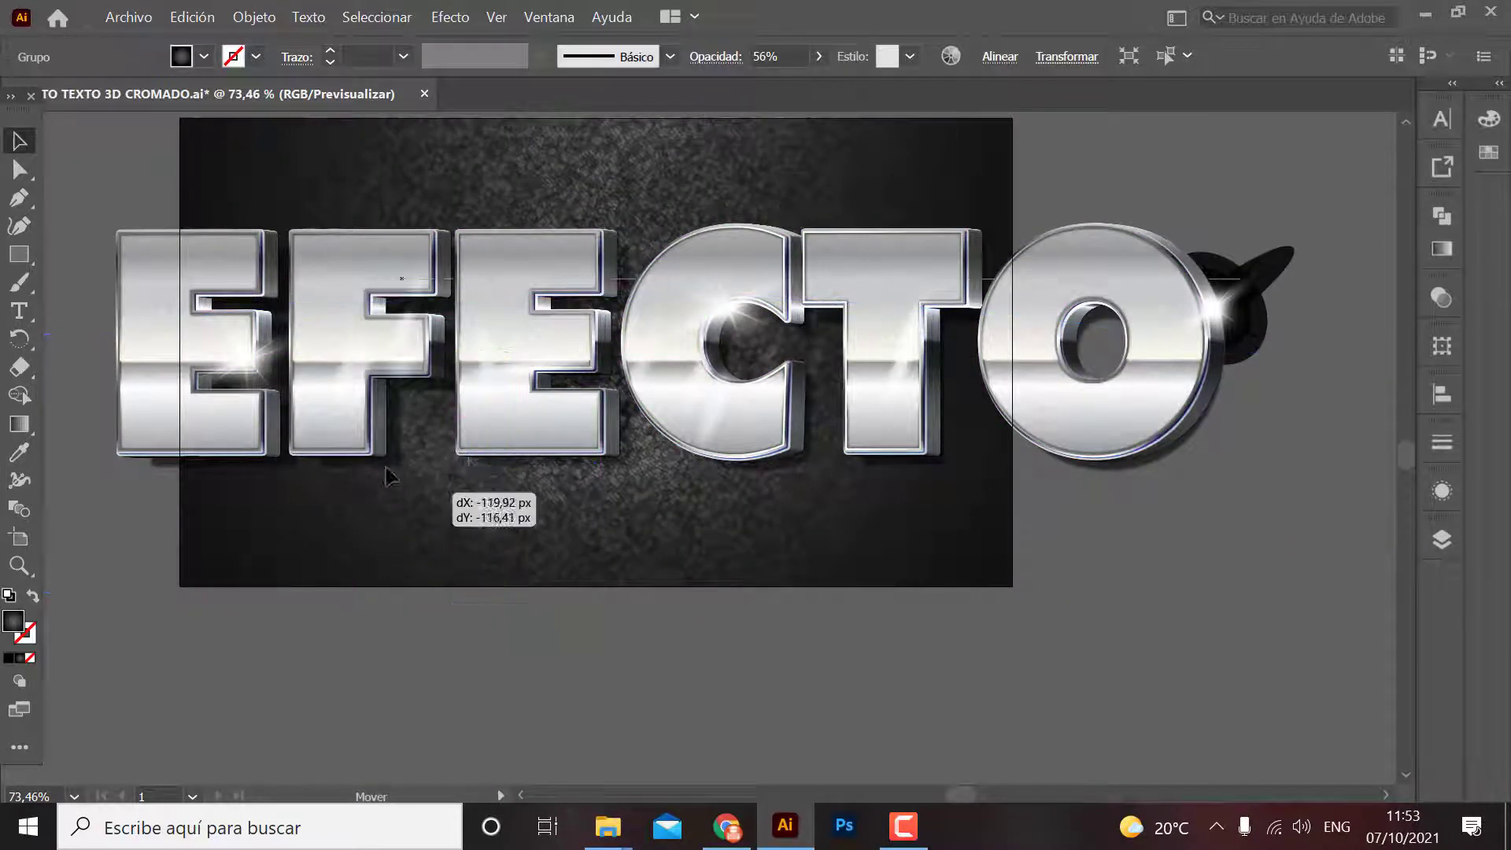
left_click(766, 649)
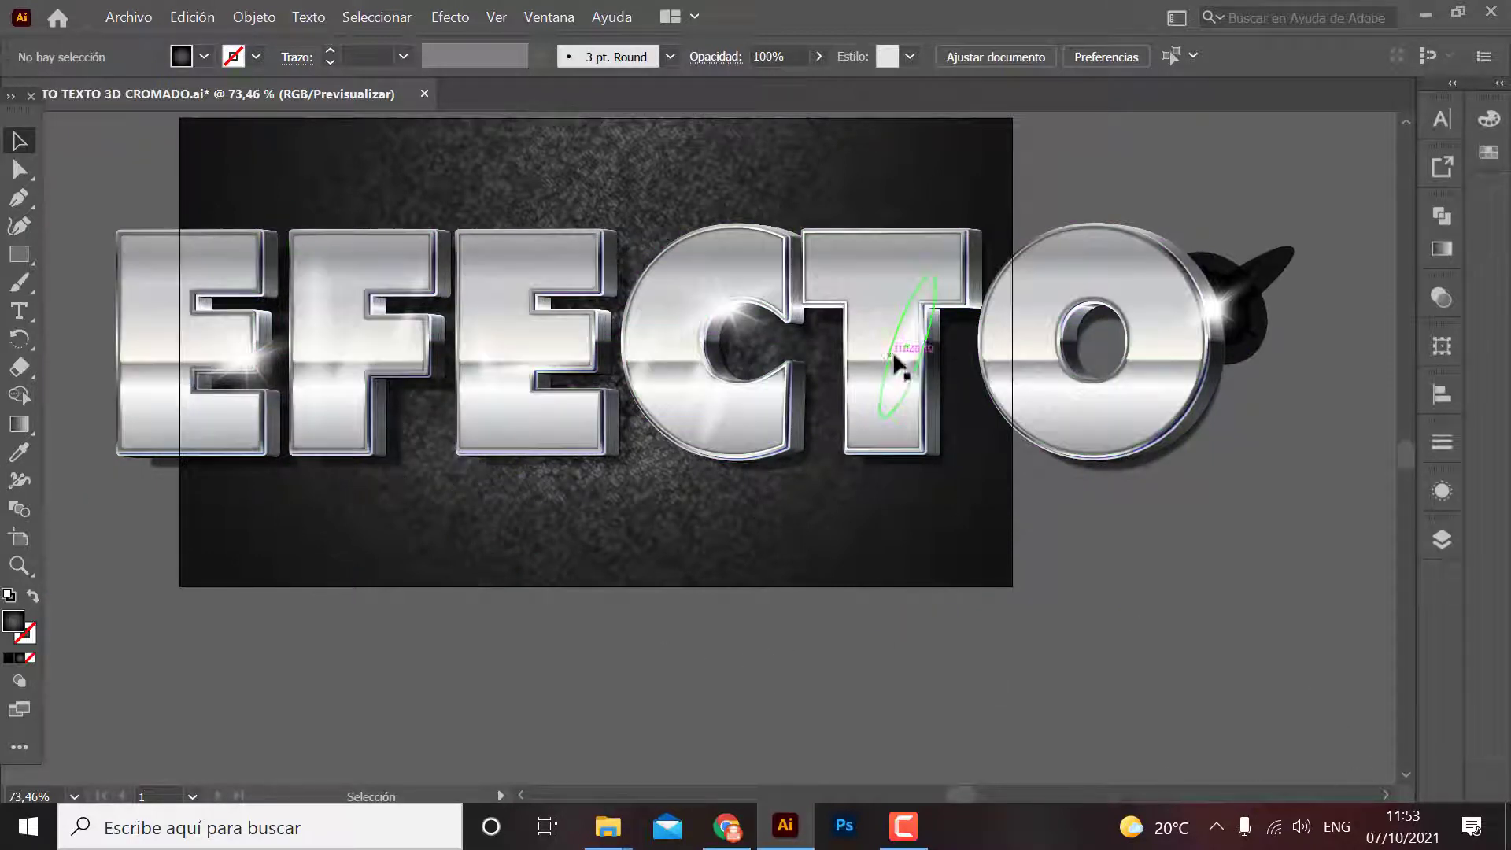
Move the T's glow onto the C, send it backward and rotate it upright.
left_click(932, 432)
left_click_drag(907, 421, 716, 451)
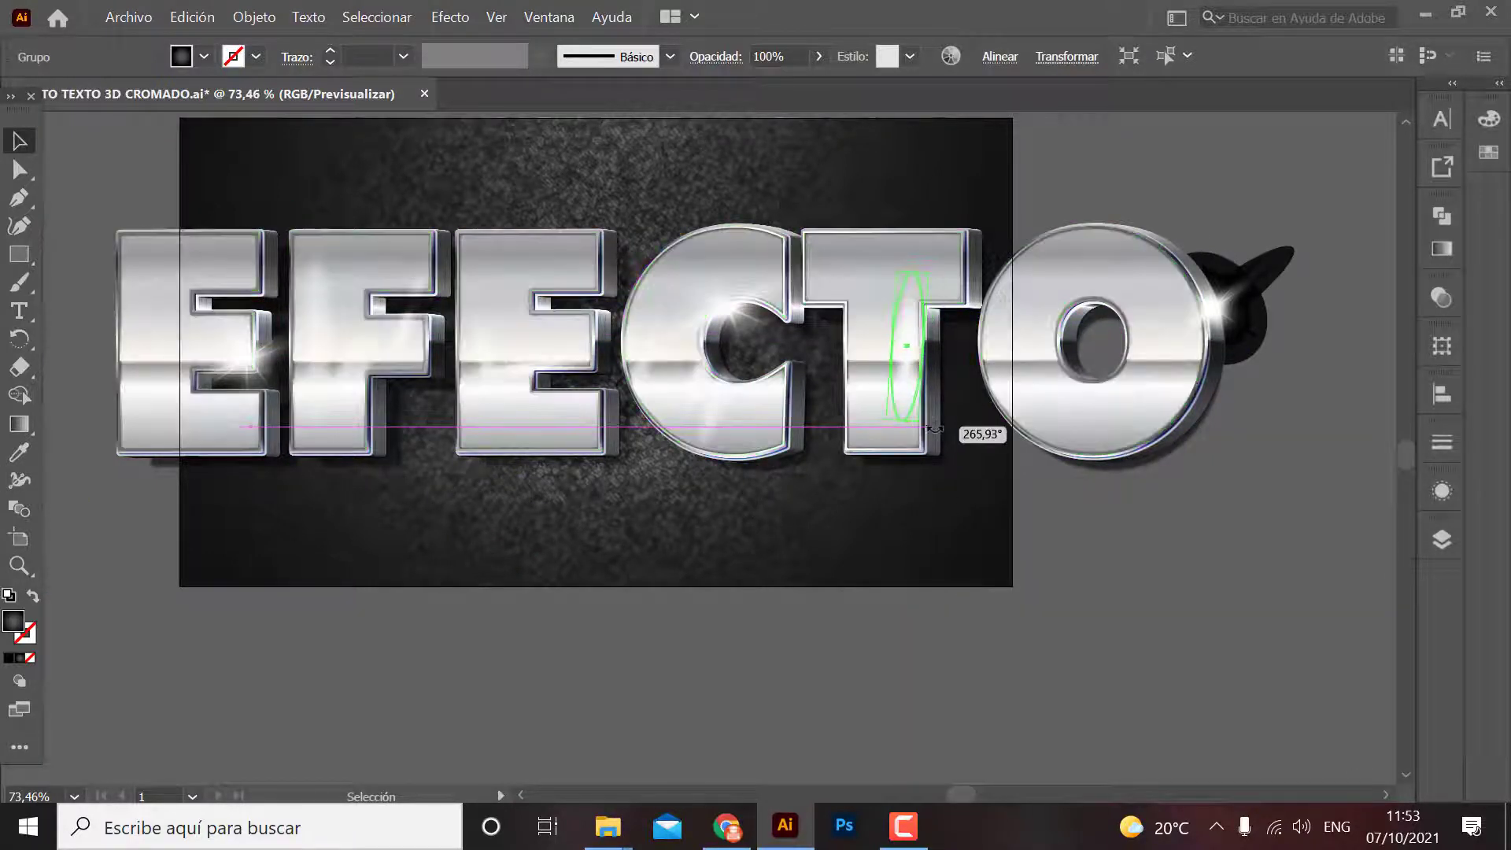
key("ctrl+bracketleft")
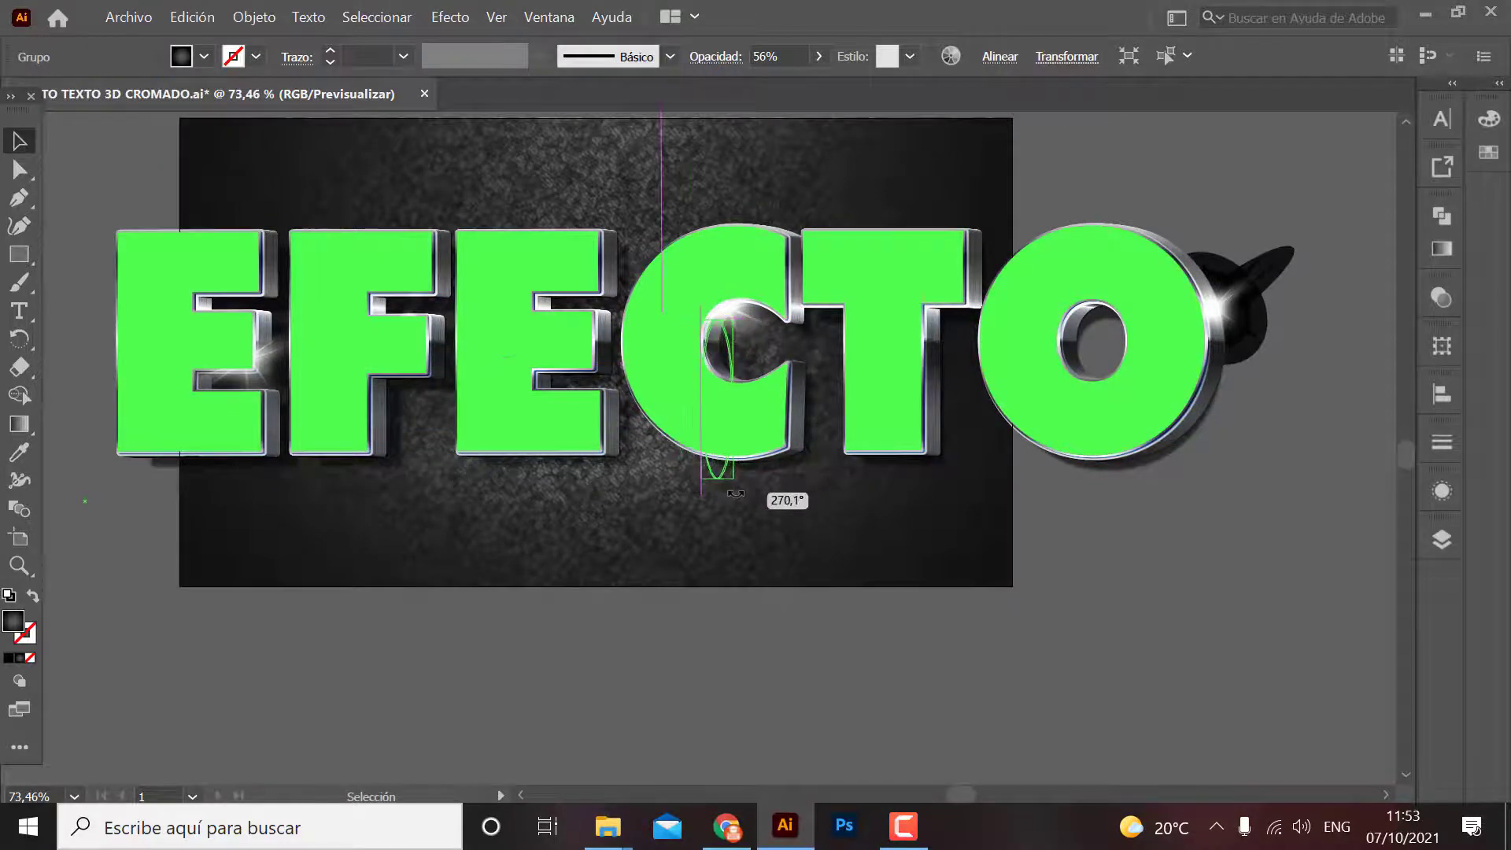
left_click_drag(737, 488, 706, 455)
mouse_move(681, 419)
left_mouse_down()
mouse_move(689, 409)
mouse_move(540, 394)
mouse_move(513, 463)
left_mouse_up()
left_click(516, 384)
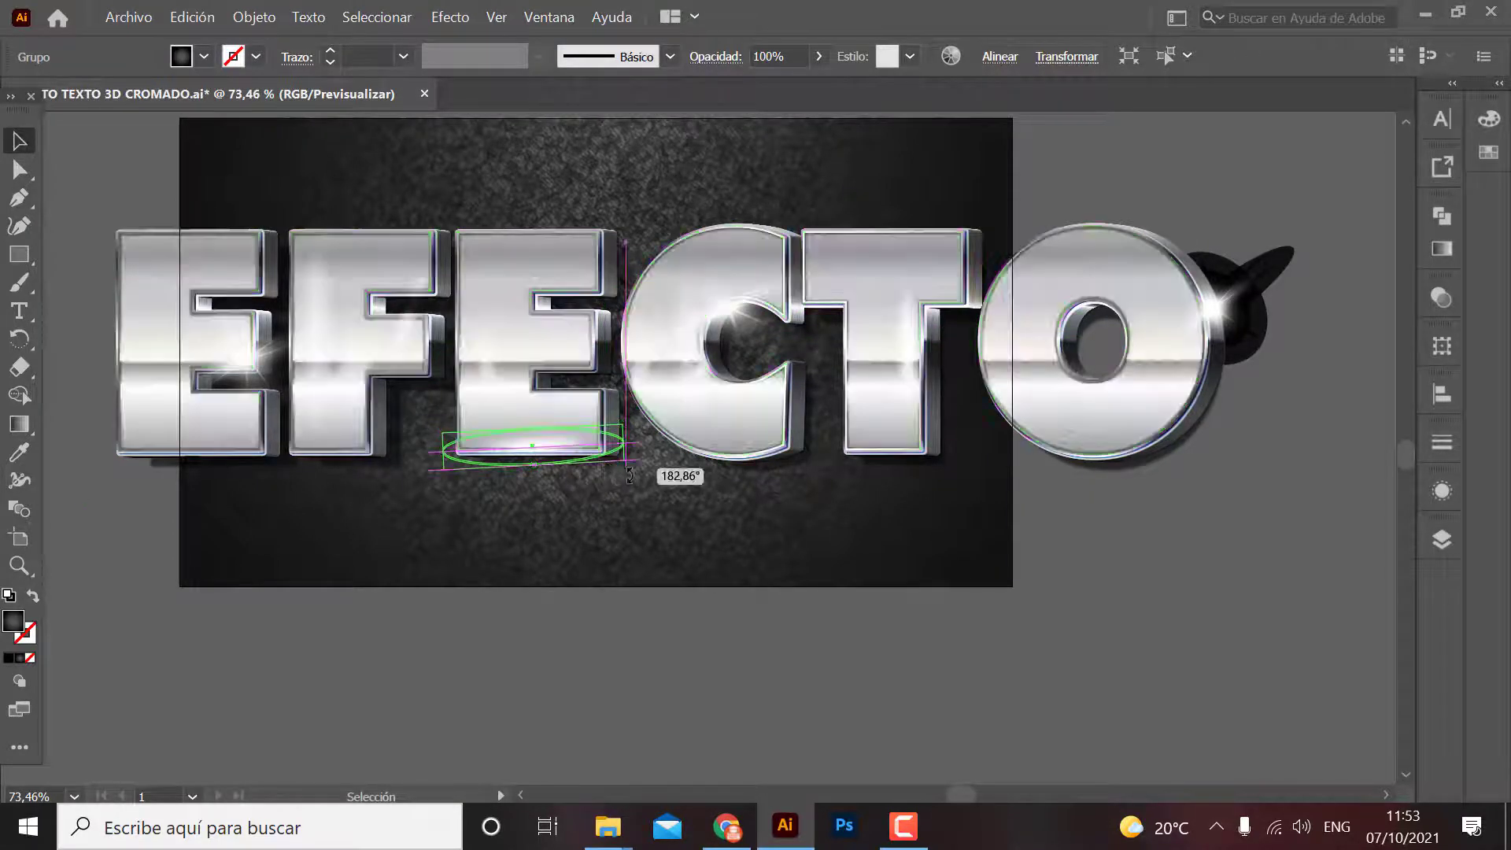
left_click(1292, 294)
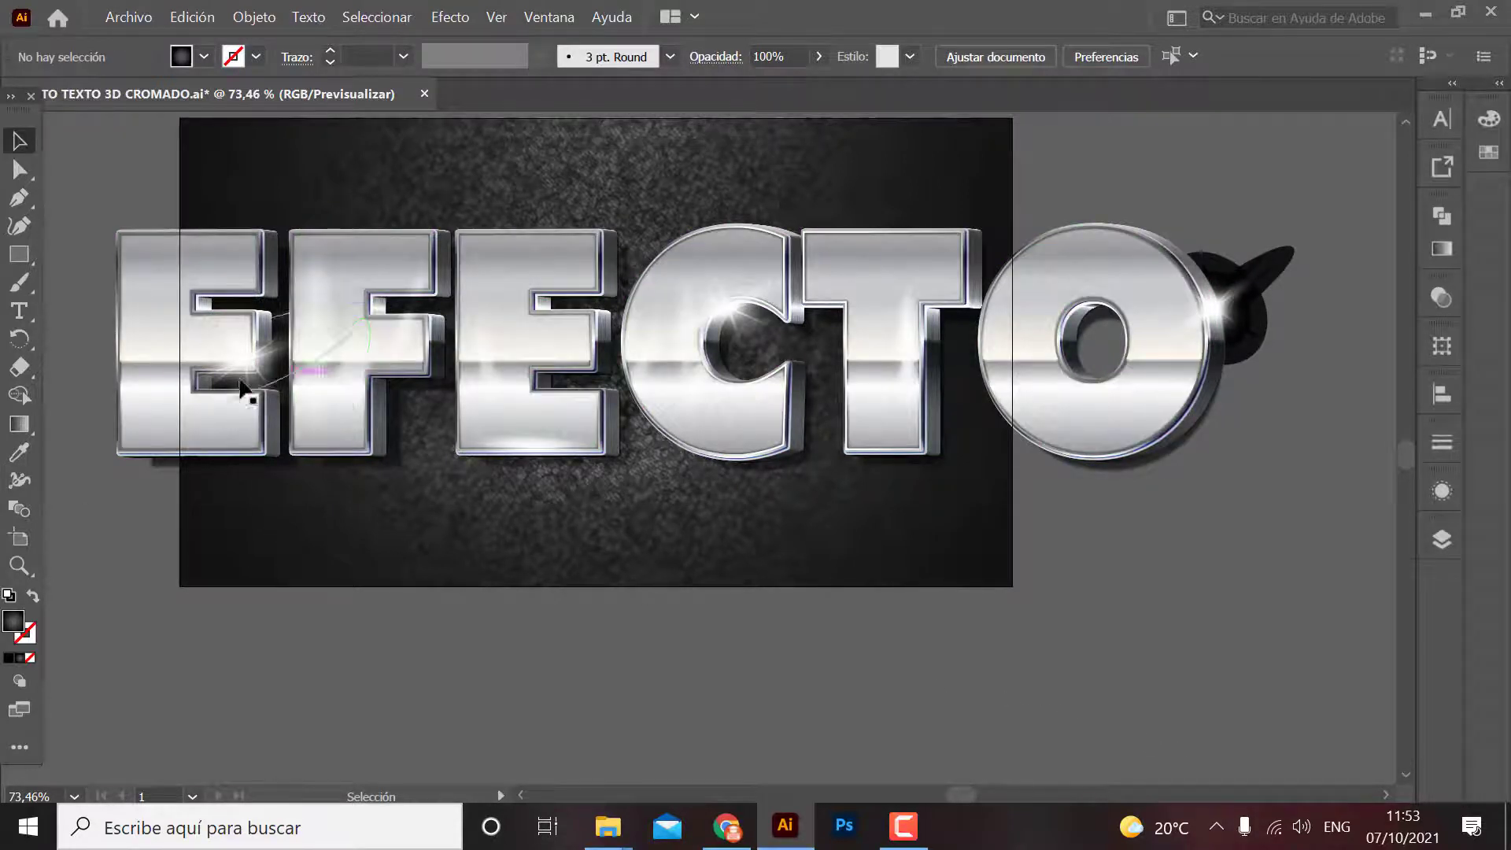
Widen the artboard to 1760 px and stretch the background group to match.
left_click(19, 538)
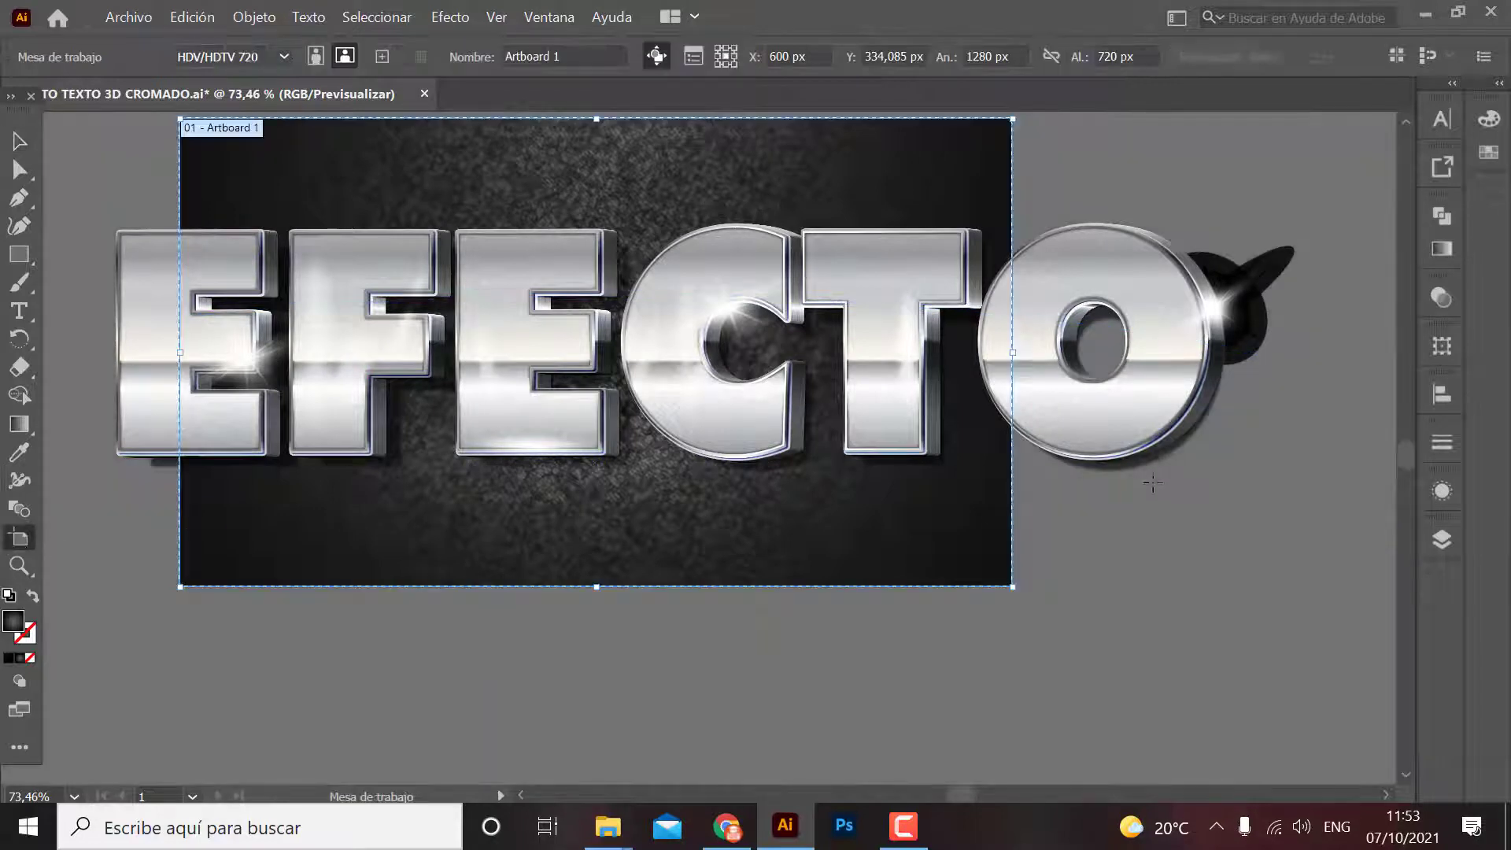
left_click_drag(1013, 356, 1326, 355)
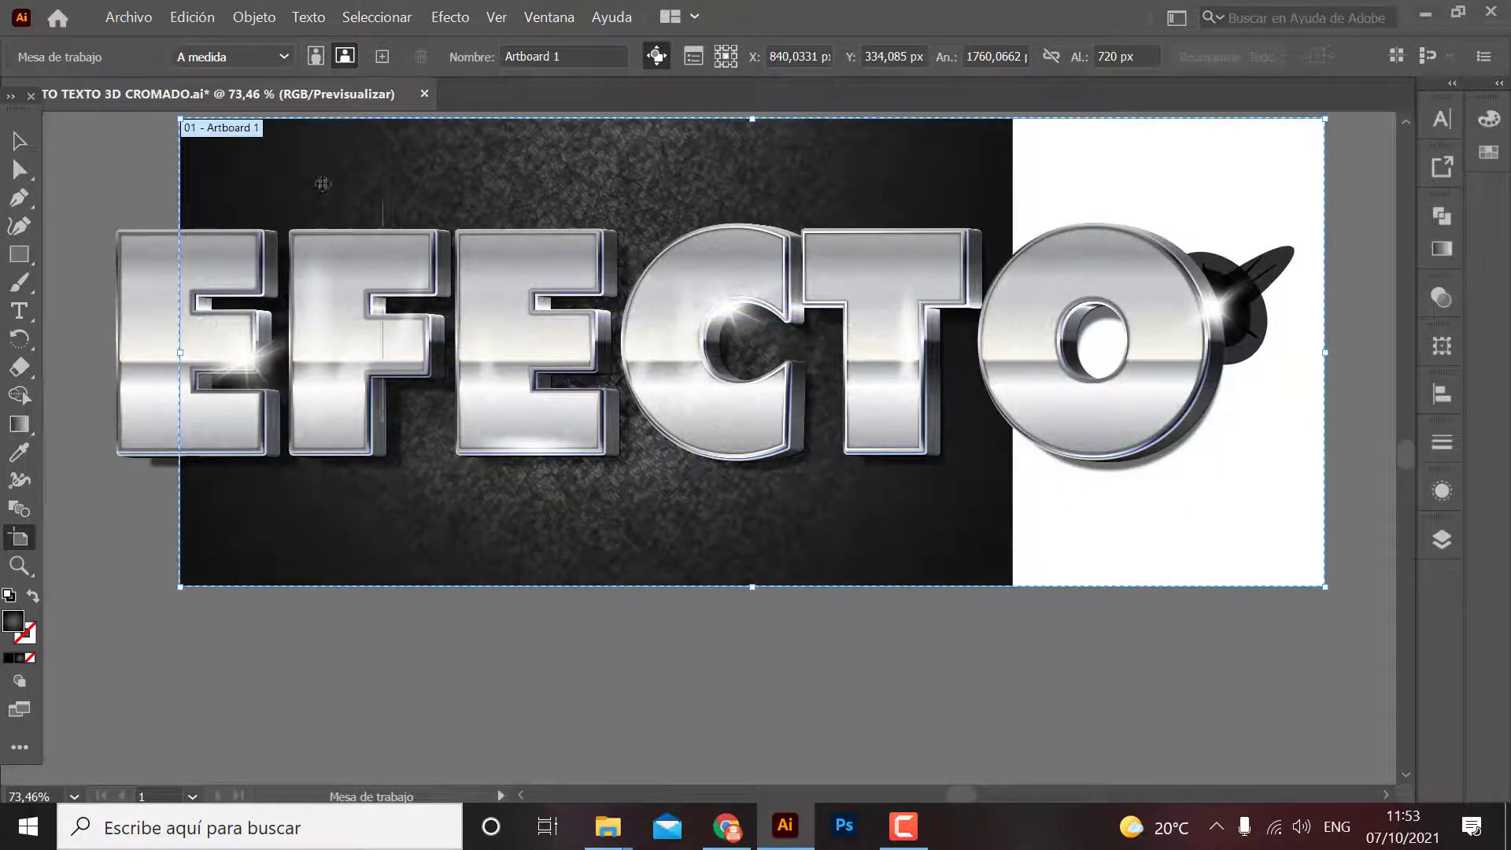
left_click(18, 141)
left_click(550, 175)
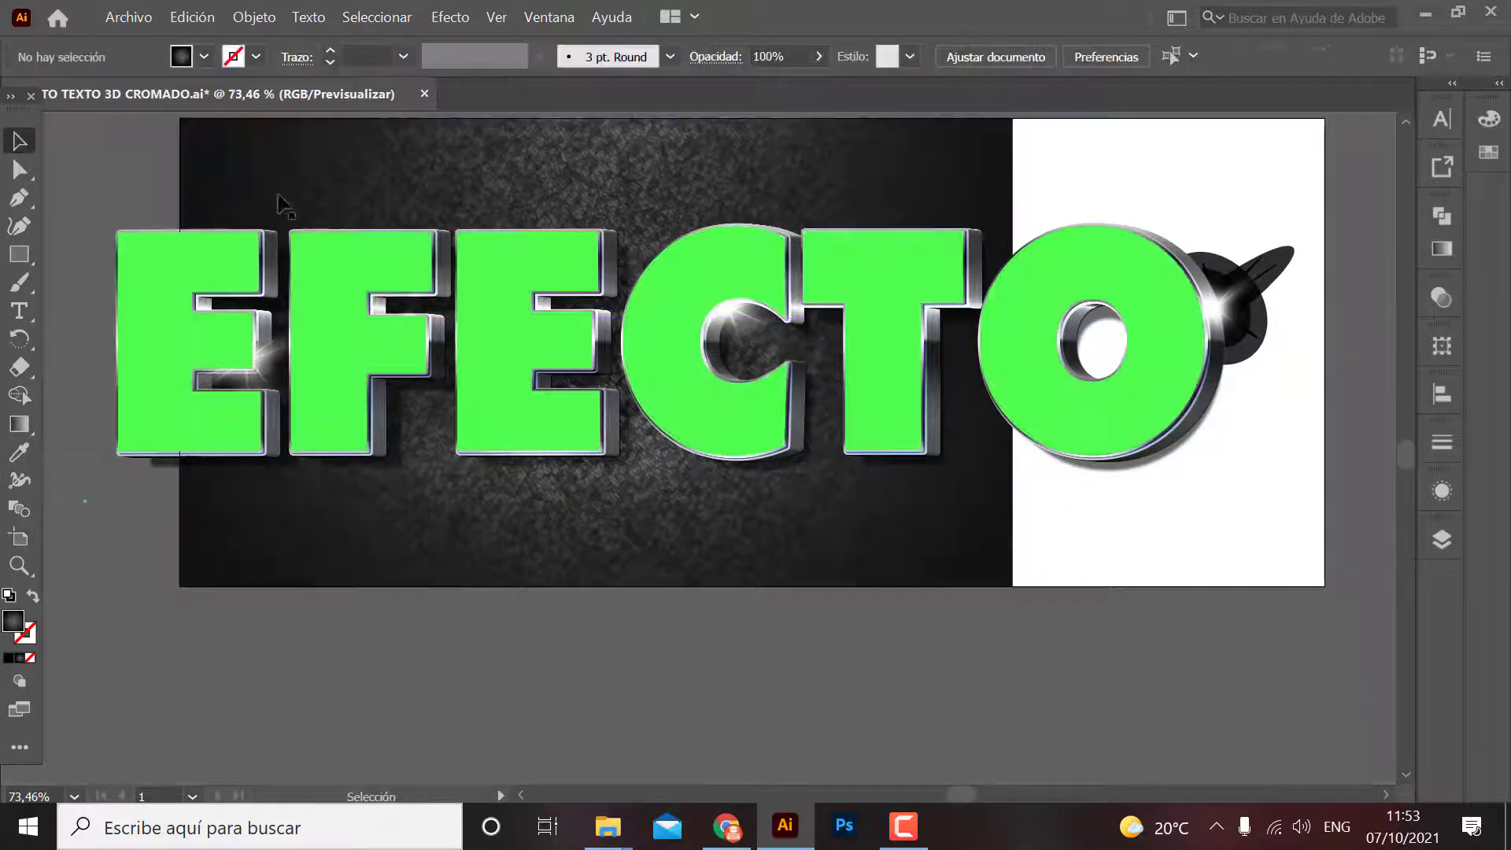
left_click_drag(1012, 351, 1326, 362)
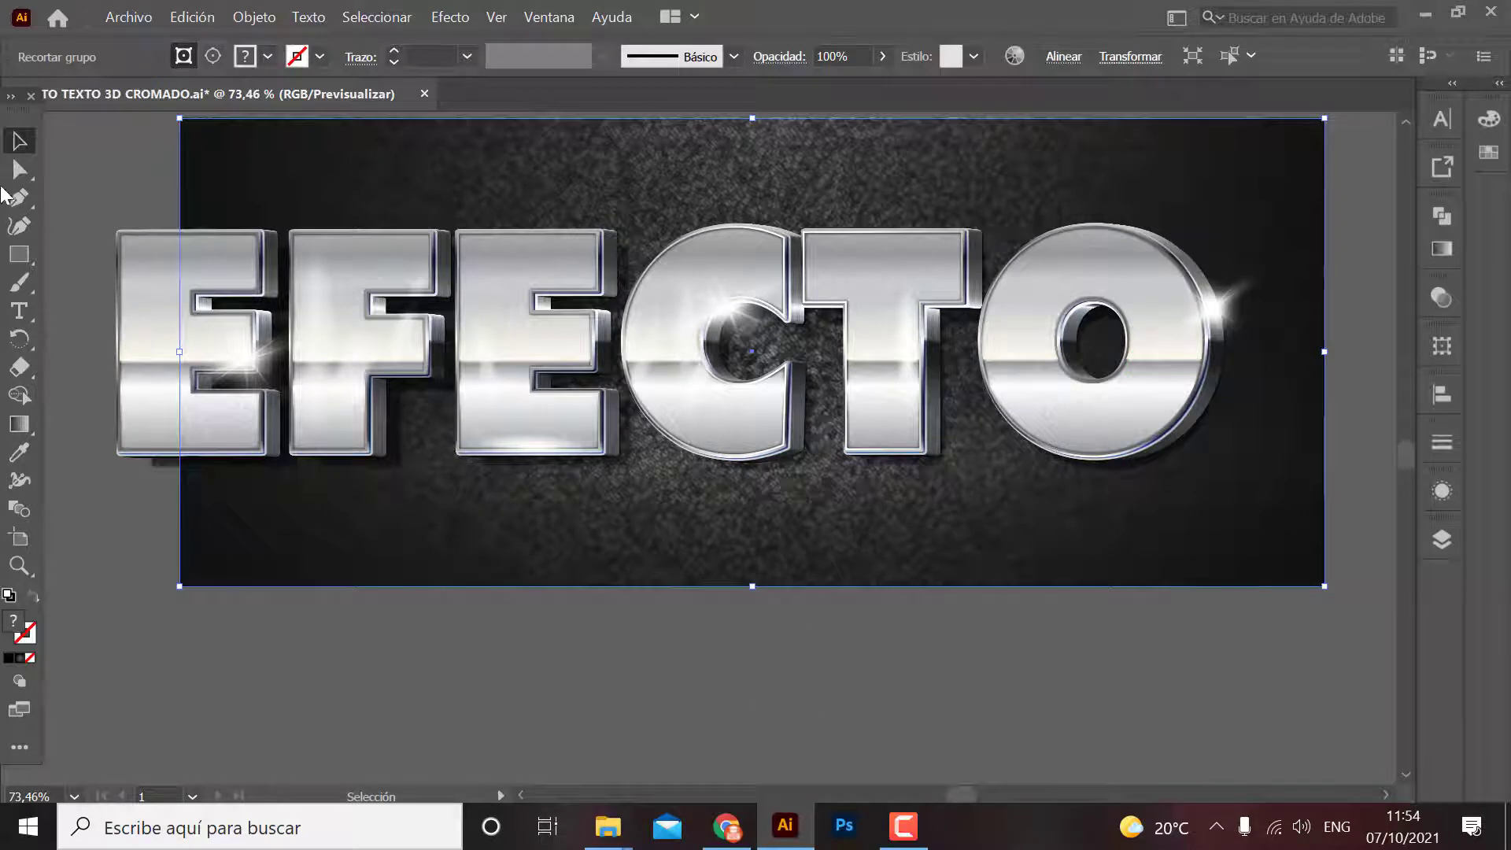
left_click(798, 675)
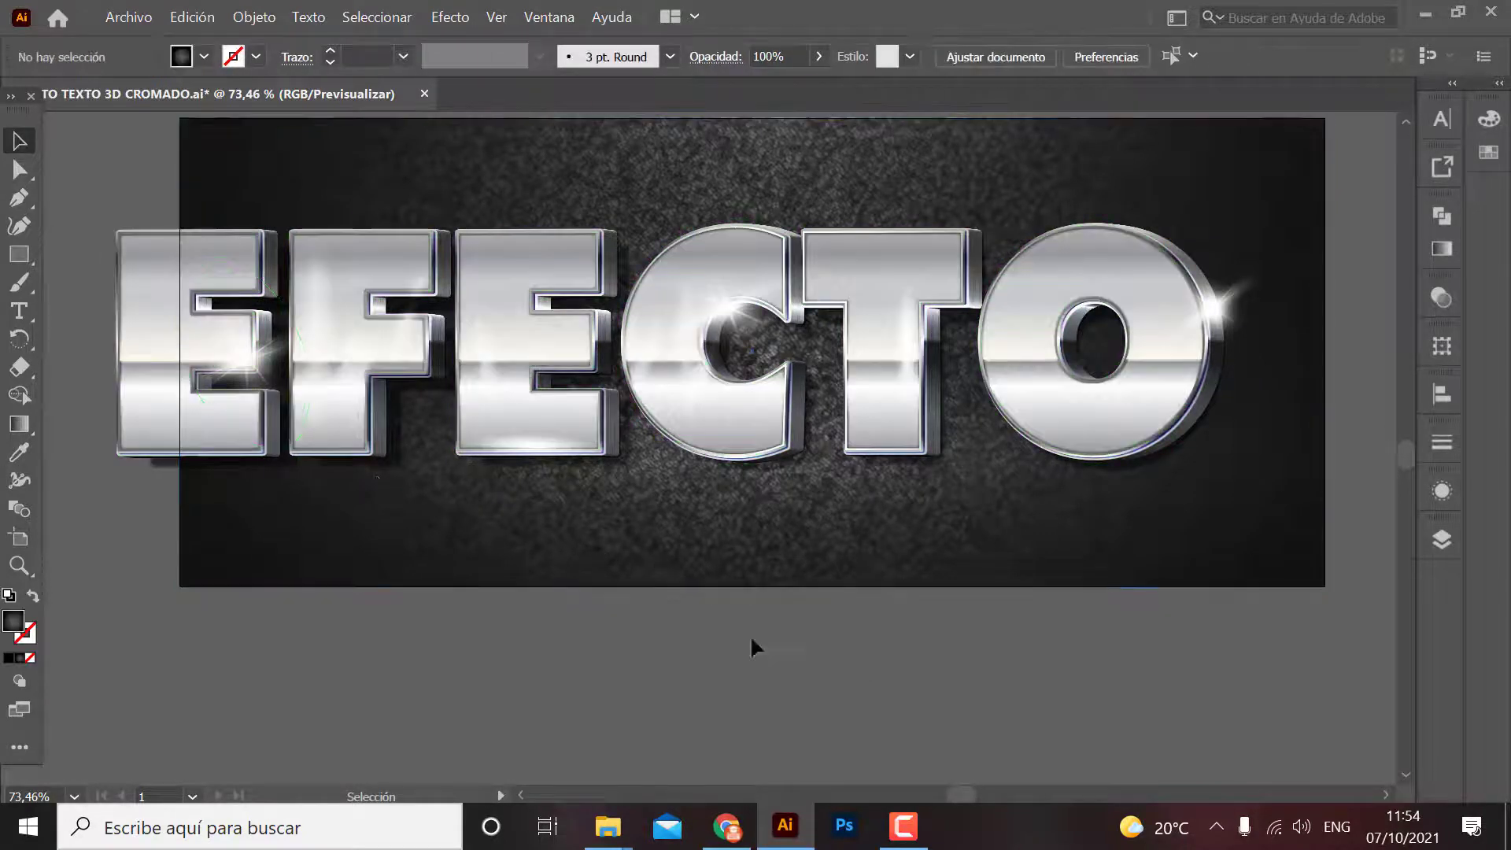
Extend the artboard's left edge and stretch the dark background's left edge to fill it.
left_click_drag(749, 635, 845, 653)
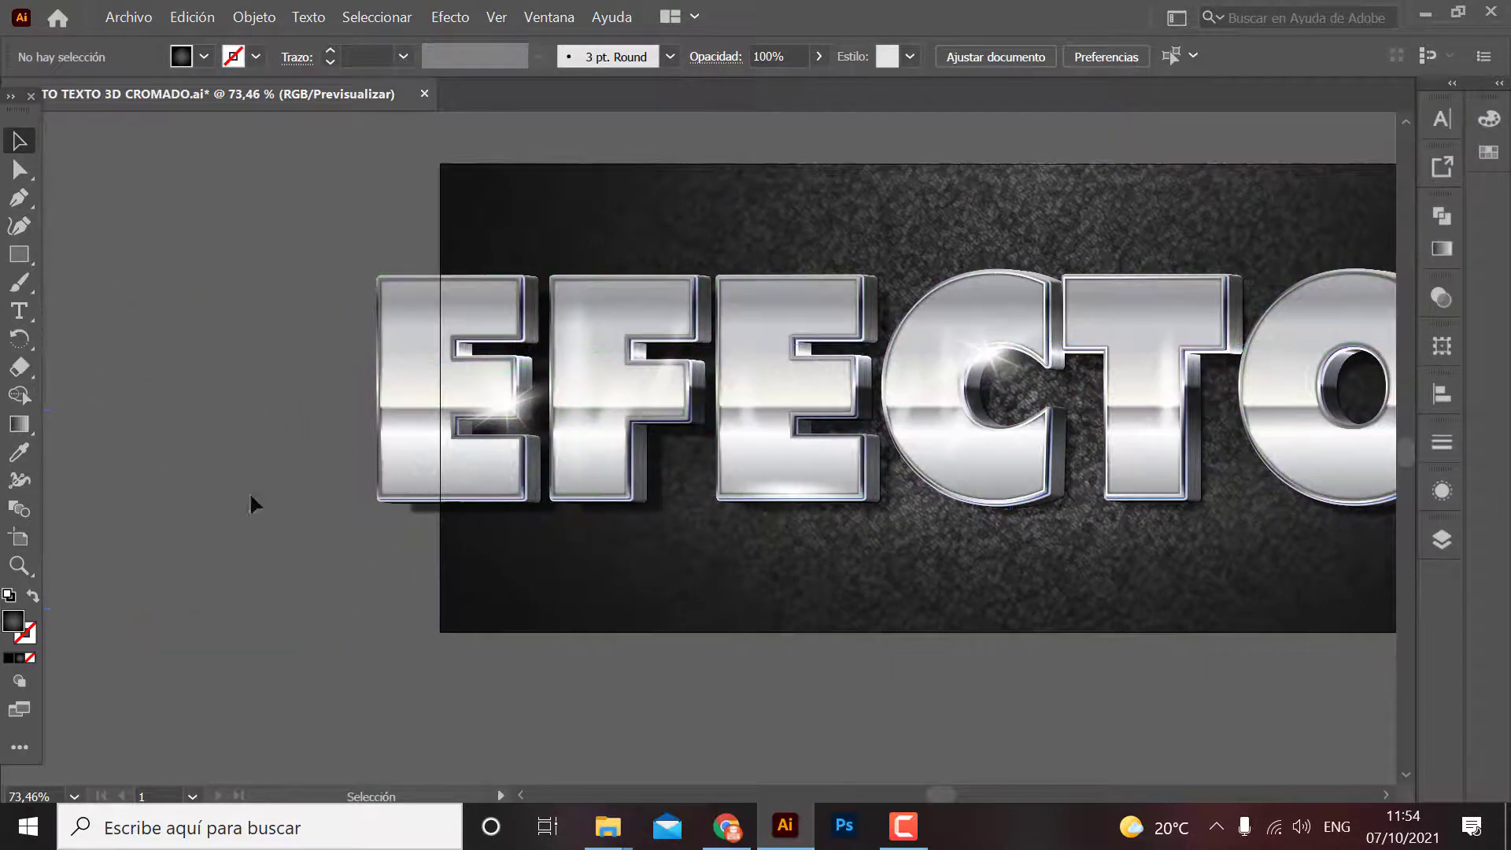
left_click(19, 539)
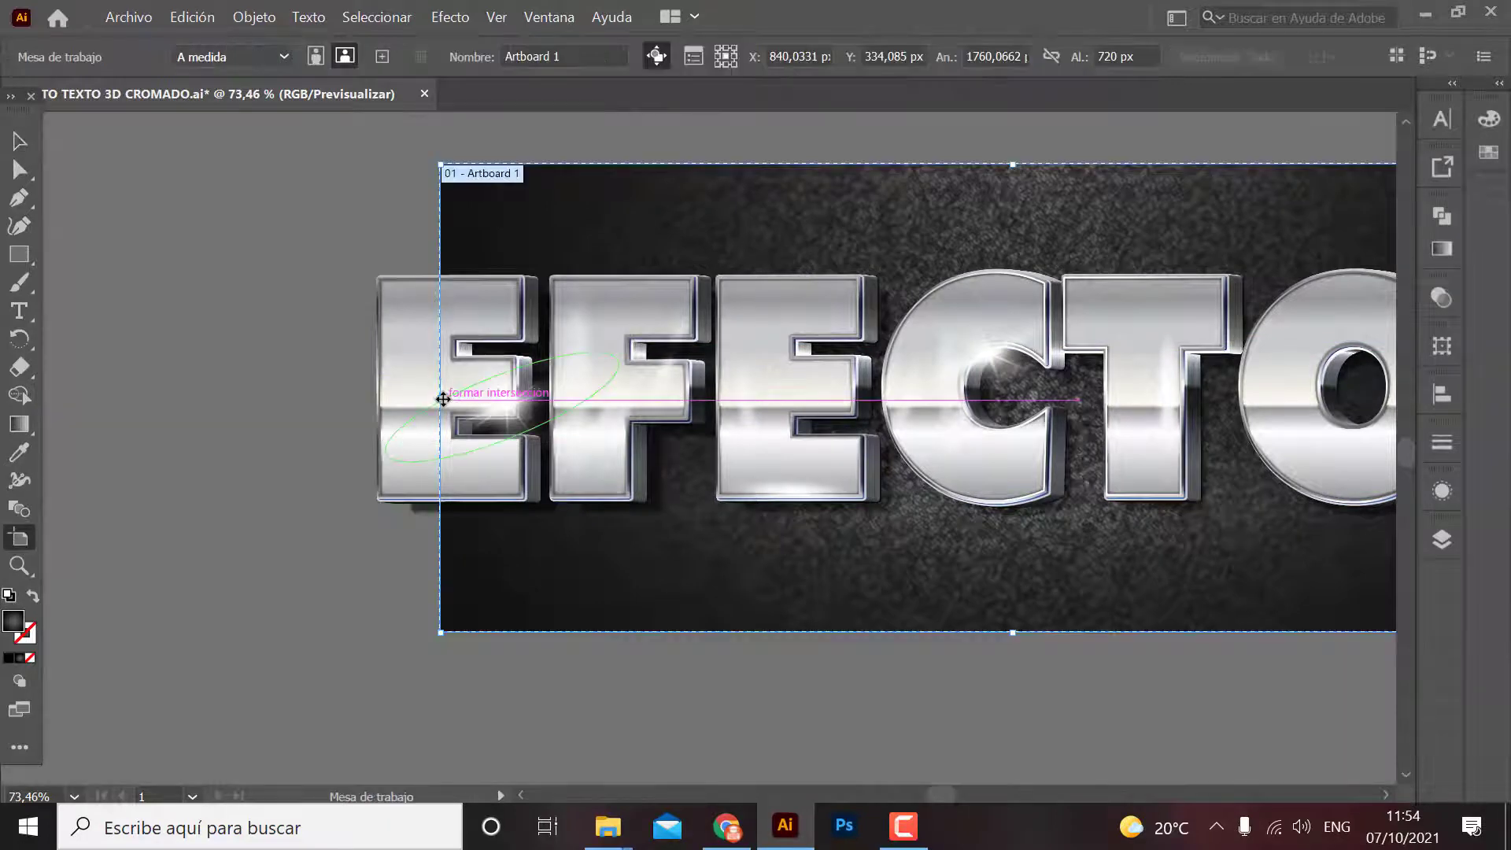
left_click_drag(439, 398, 250, 398)
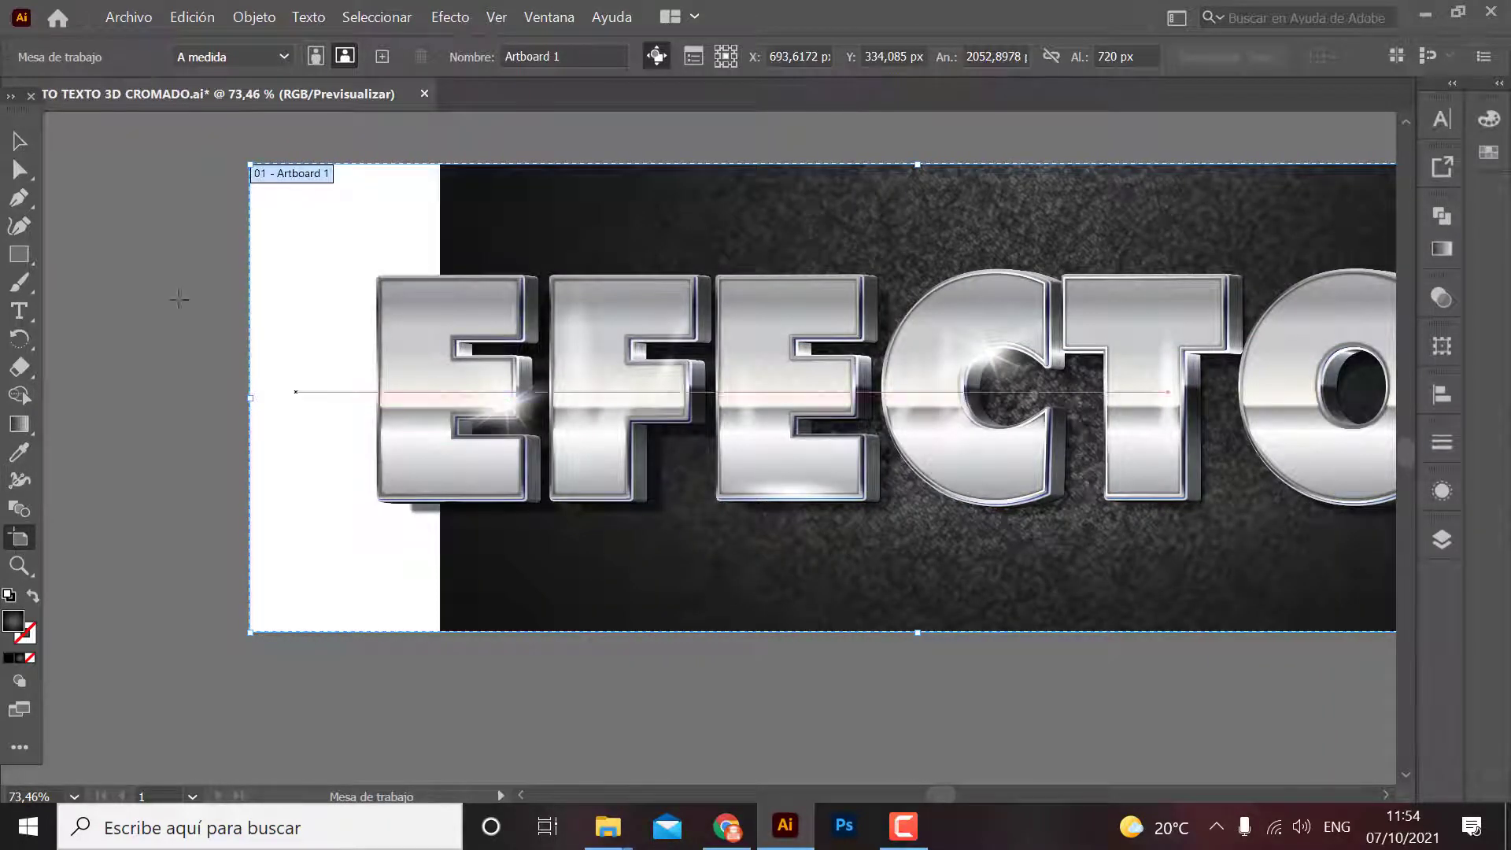
left_click(23, 144)
left_click(469, 214)
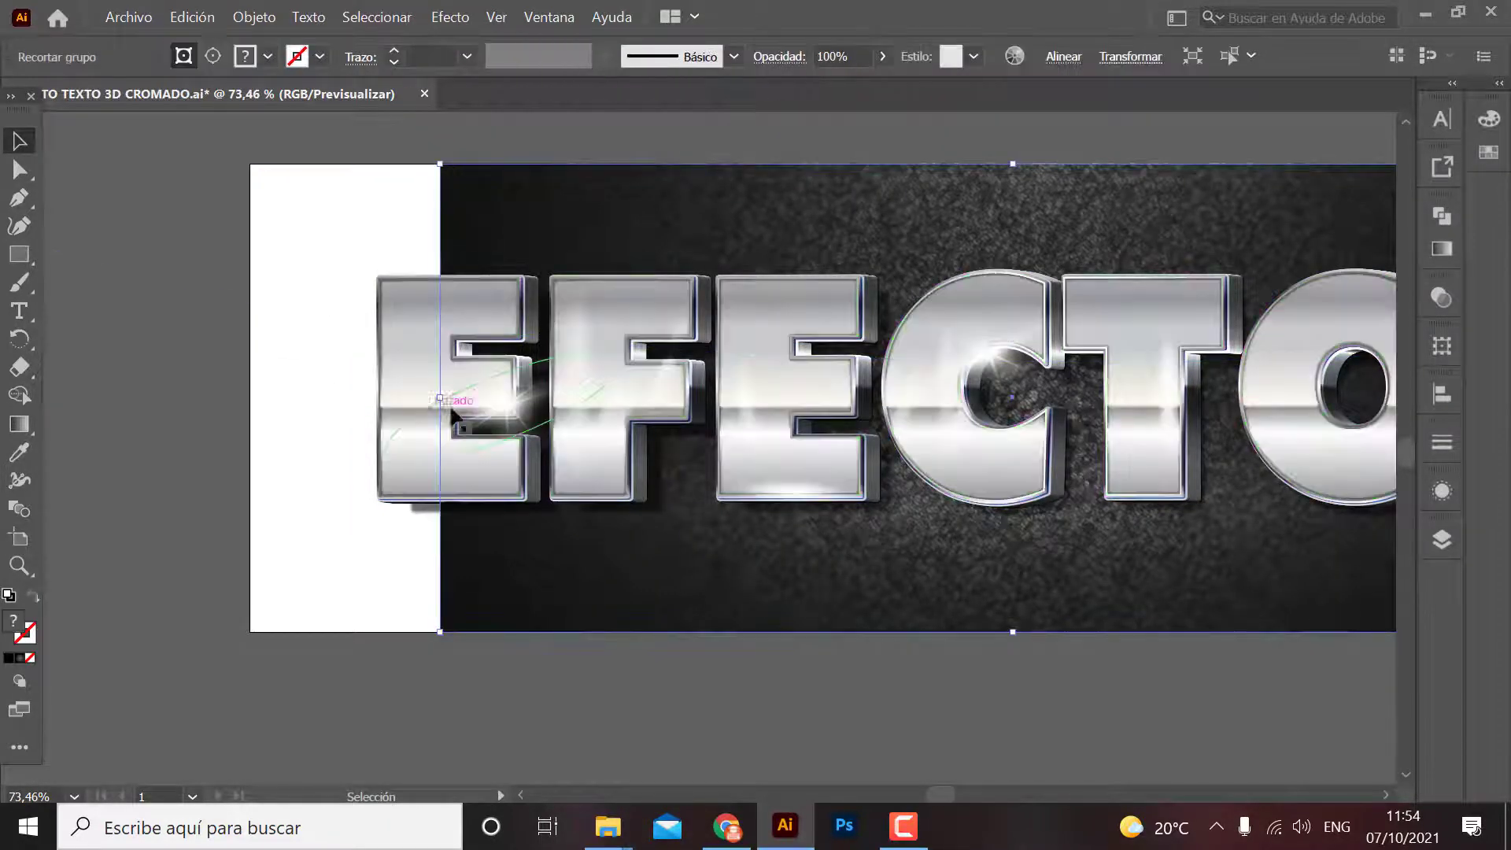
left_click_drag(440, 399, 244, 398)
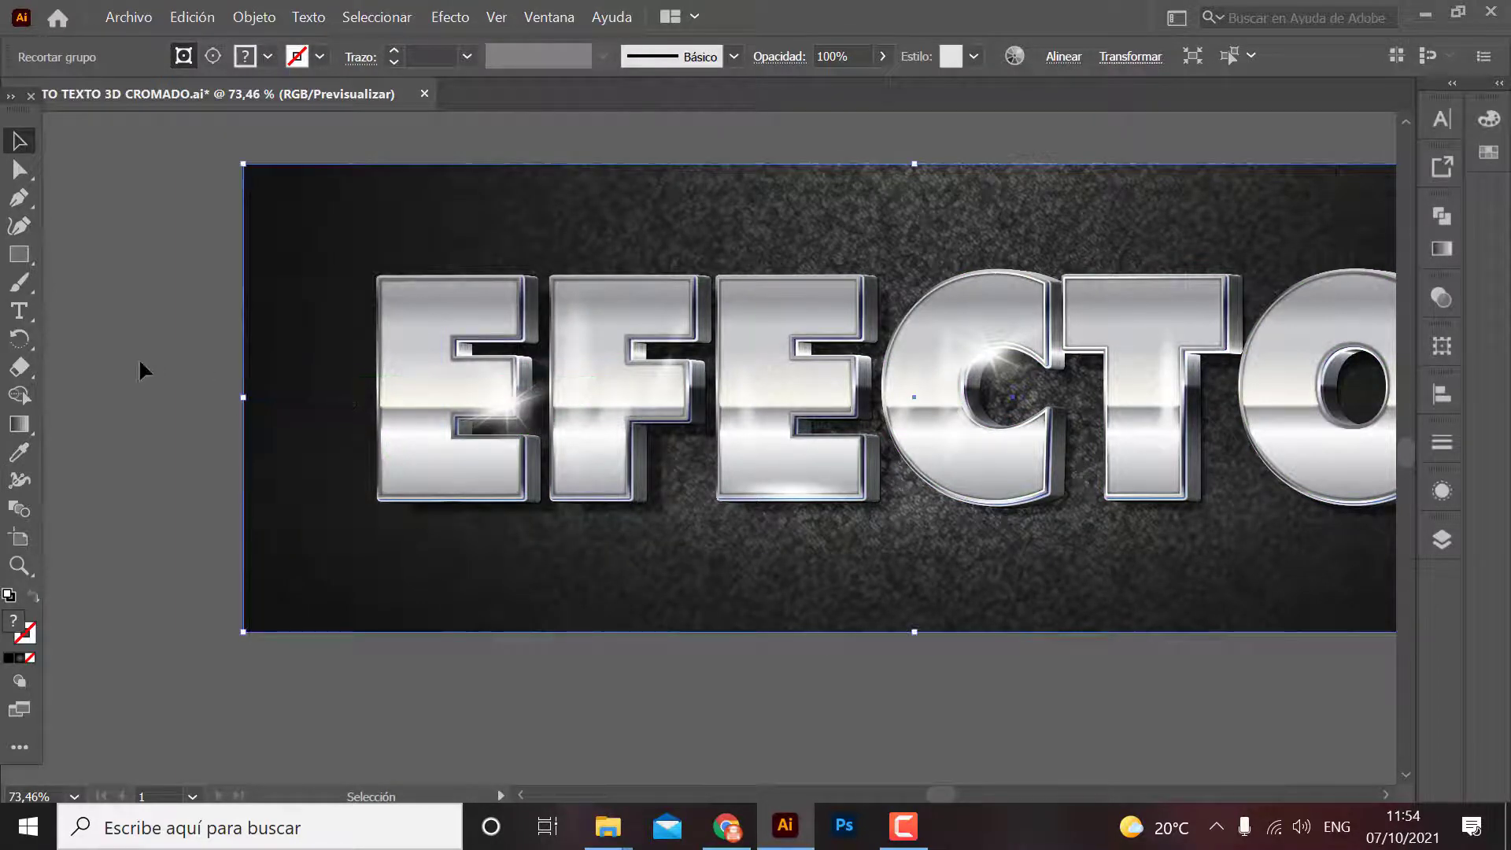
left_click(134, 358)
key("ctrl+minus")
mouse_move(643, 454)
left_mouse_down()
mouse_move(438, 423)
mouse_move(469, 432)
left_mouse_up()
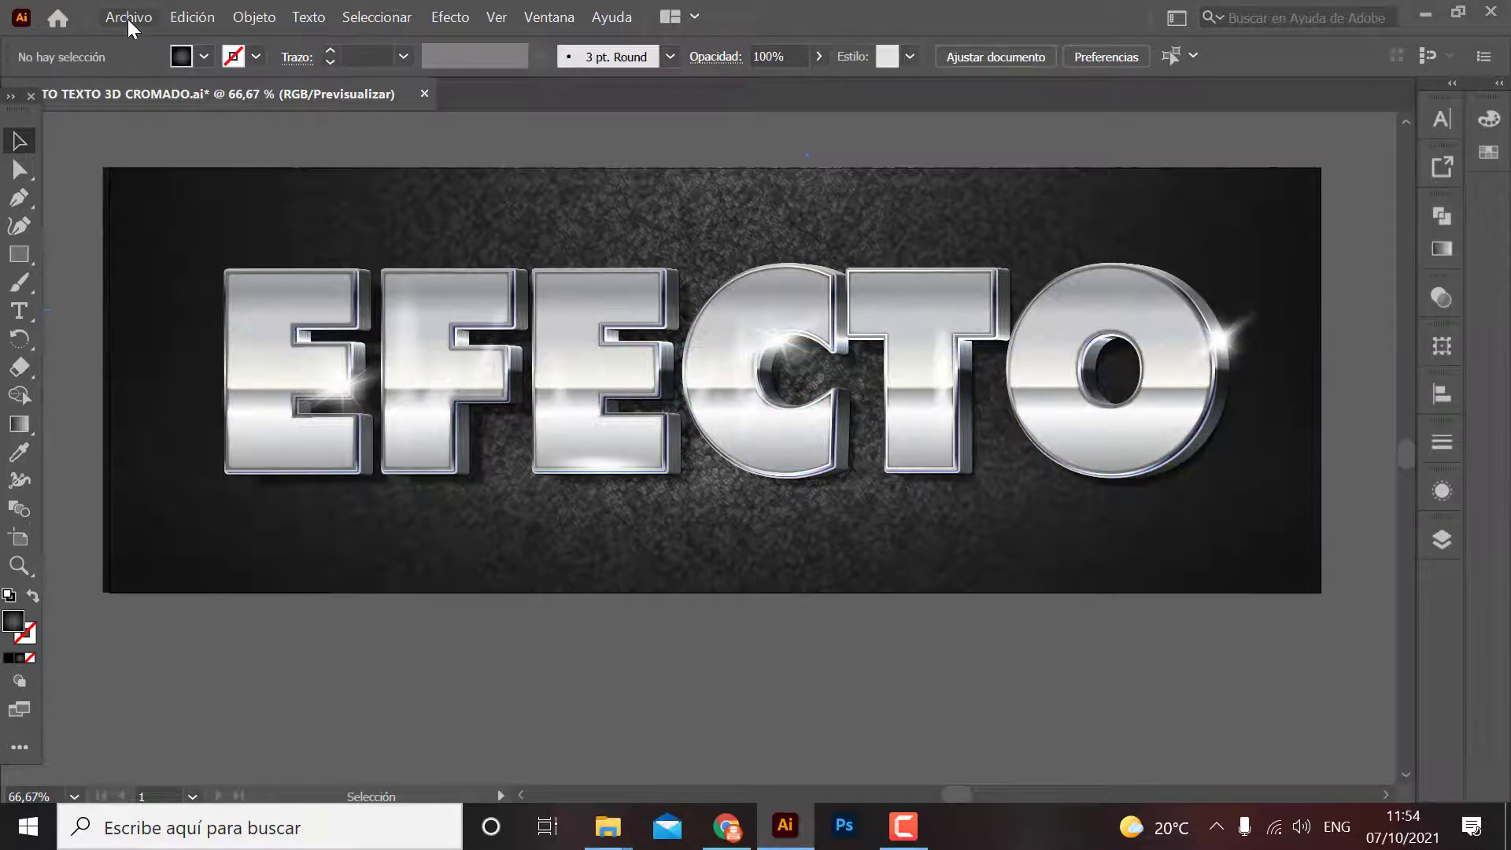
Create a new document from the 14000 × 3000 px preset.
left_click(128, 18)
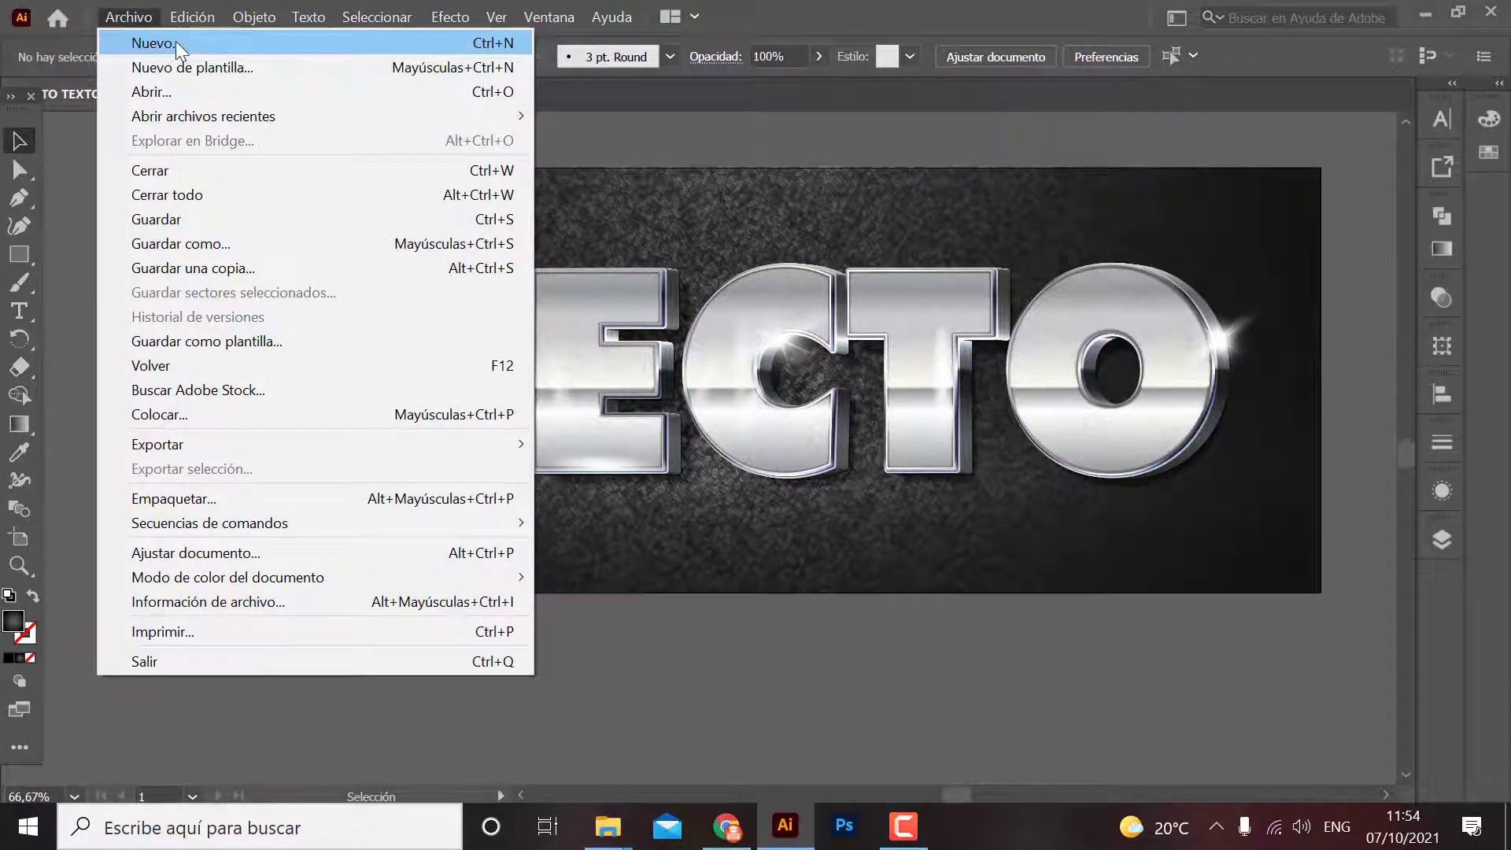
left_click(177, 43)
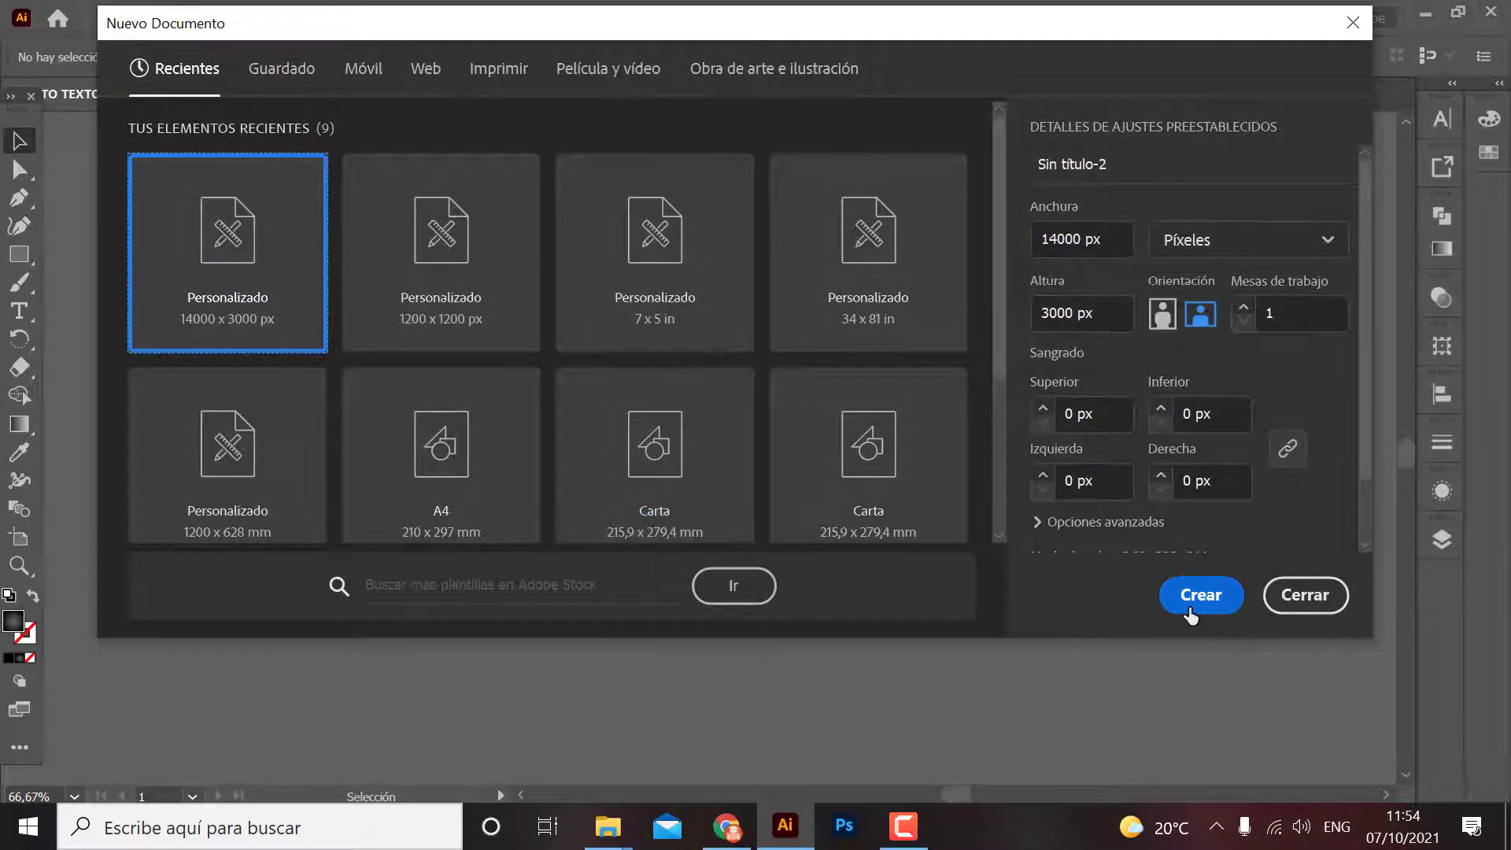
left_click(1197, 594)
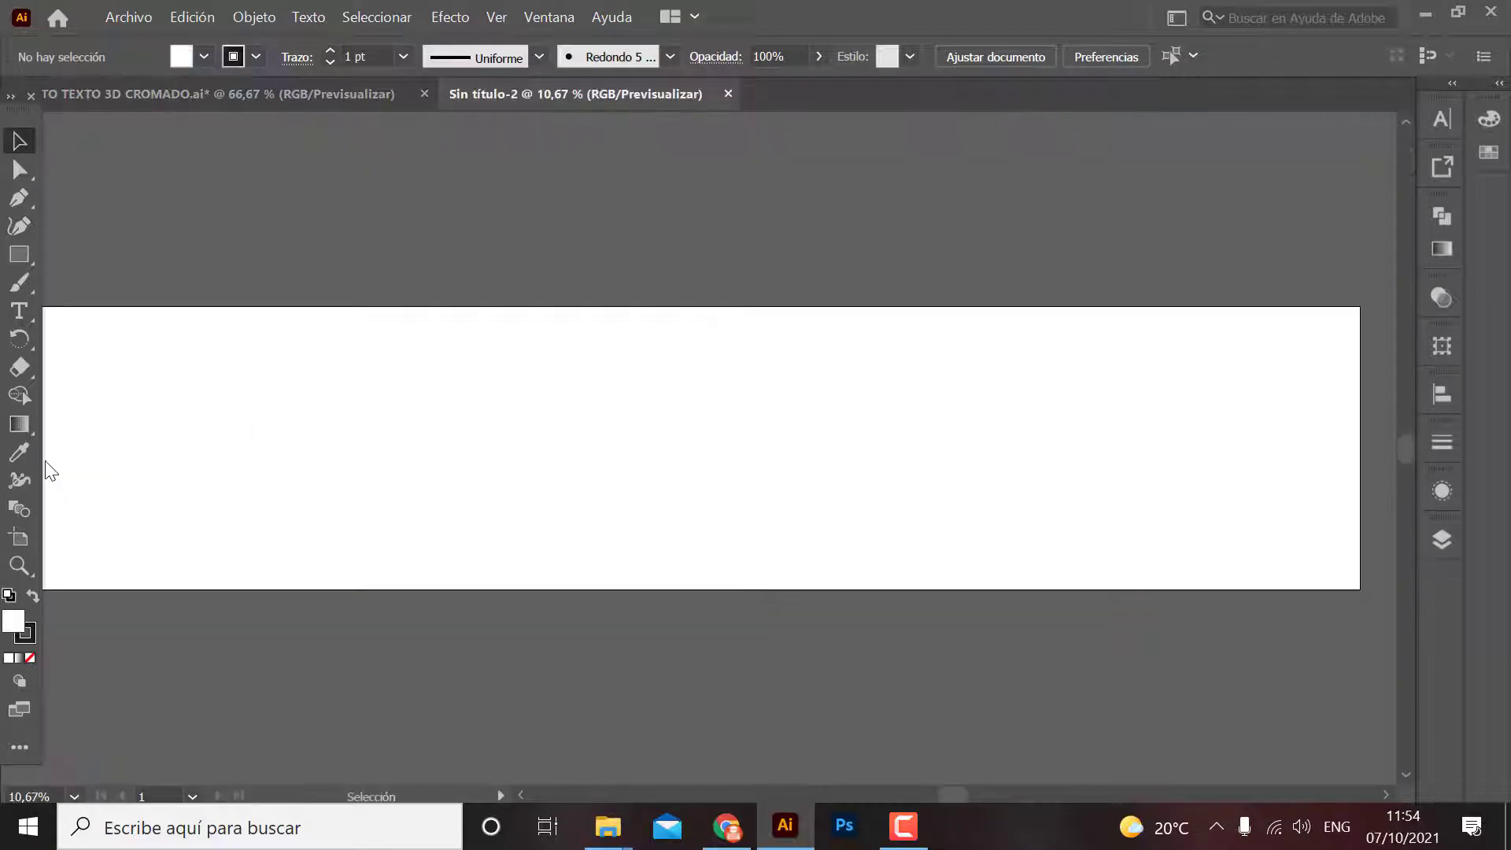
Drag the artboard's top and bottom edges out to roughly 14000 × 13483 px.
key("ctrl+minus")
key("ctrl+minus")
key("ctrl+minus")
left_click(19, 538)
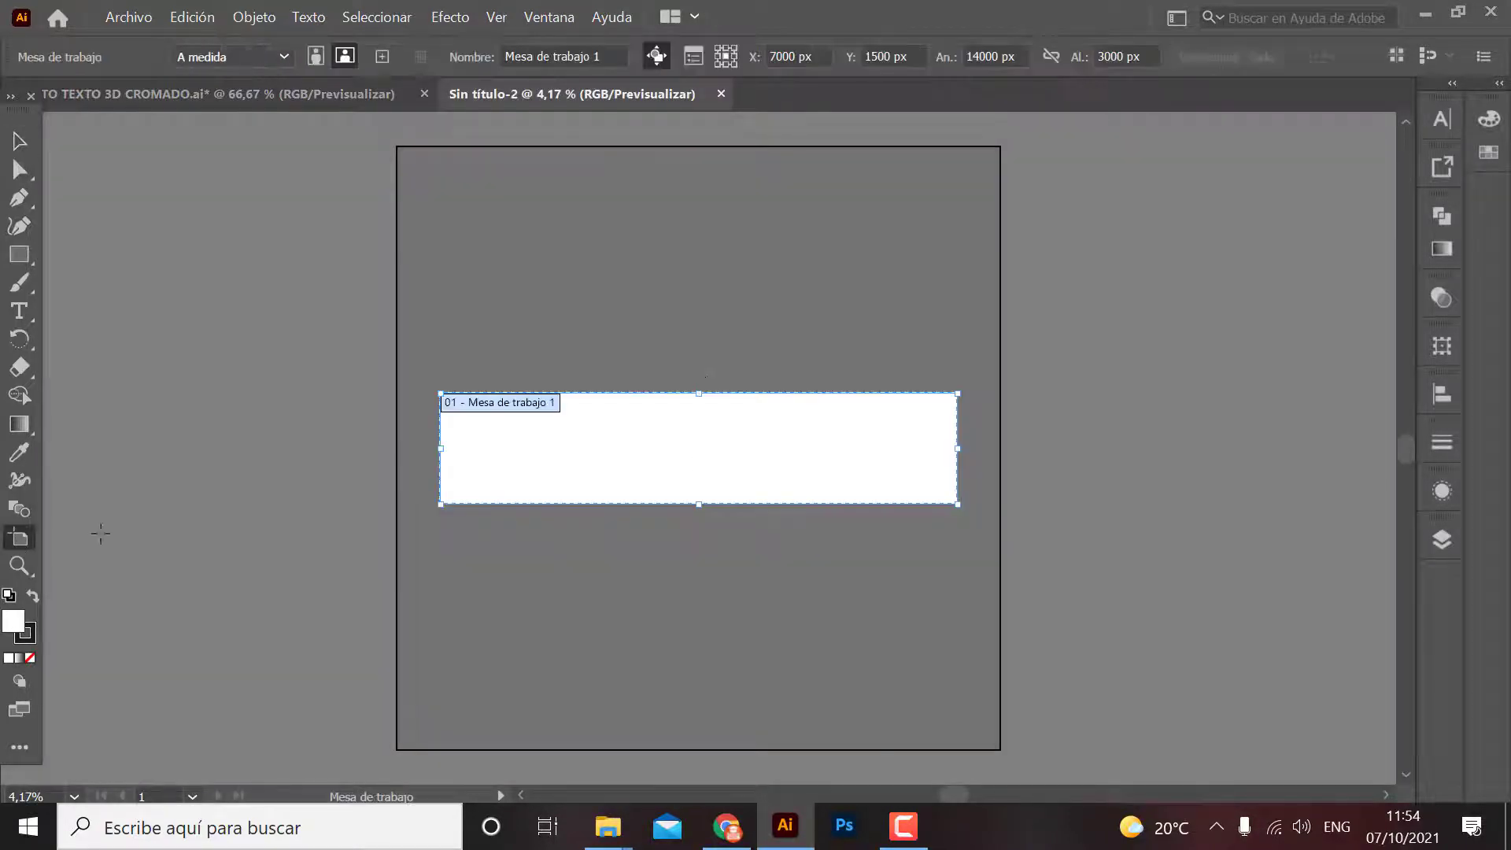
left_click_drag(699, 393, 699, 205)
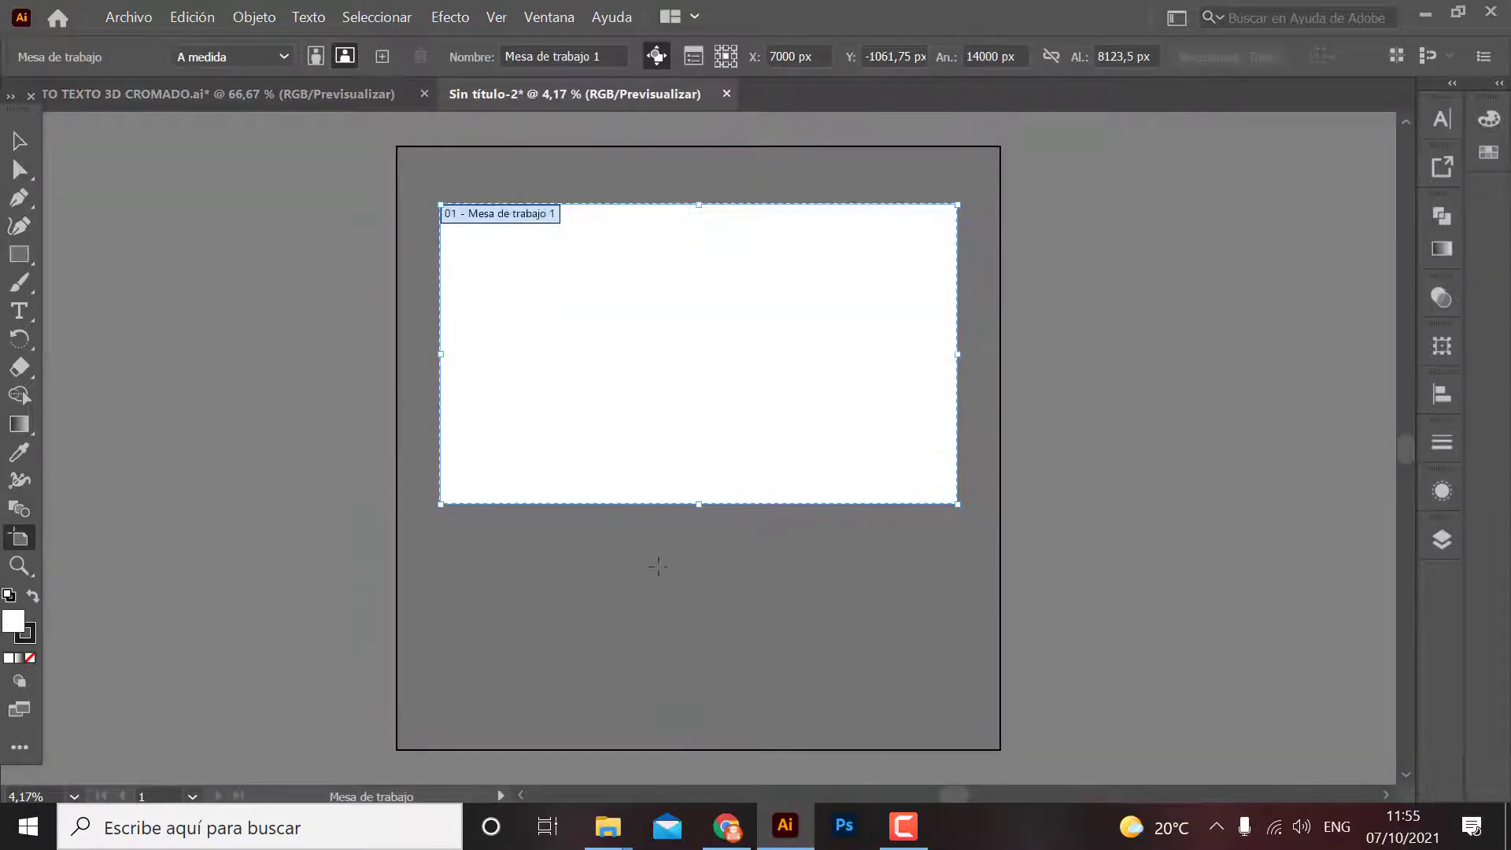
left_click_drag(699, 505, 699, 701)
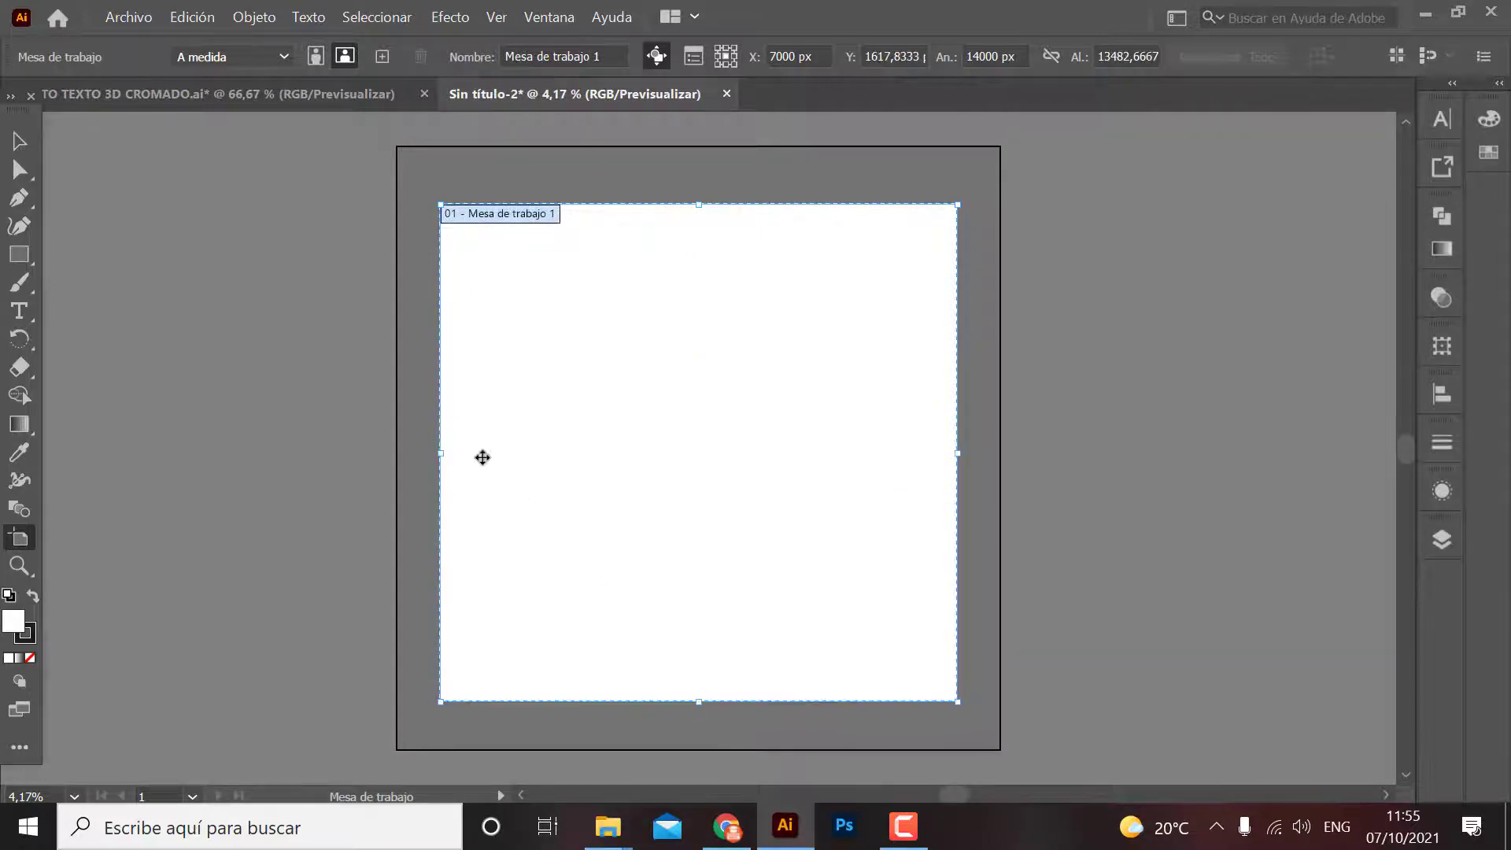
Save the chrome EFECTO document to Escritorio as 'TEXTO 3D CROMADO.ai' with default Illustrator options.
left_click(20, 141)
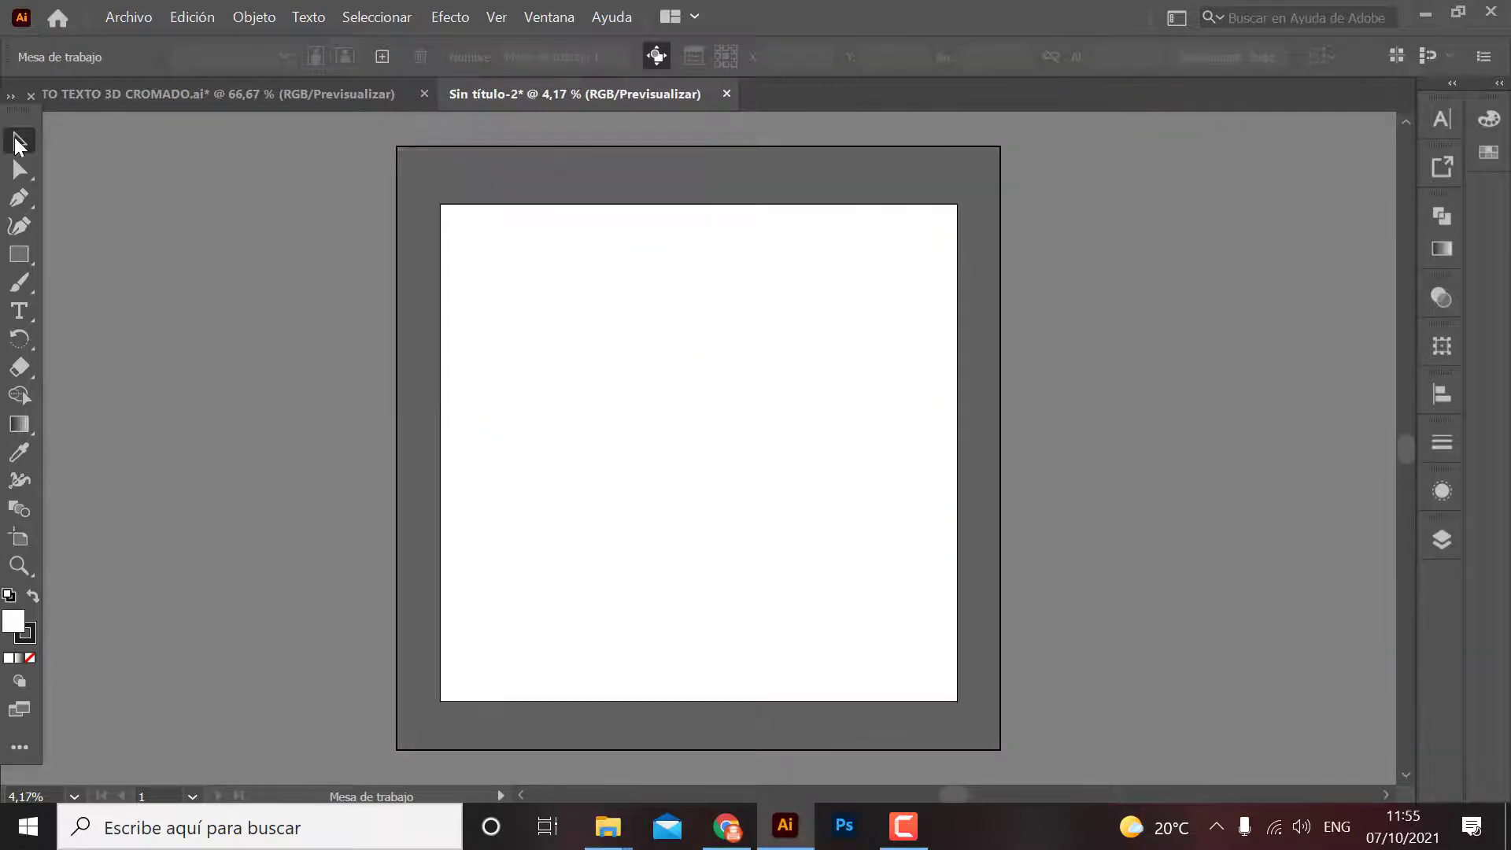
left_click(287, 91)
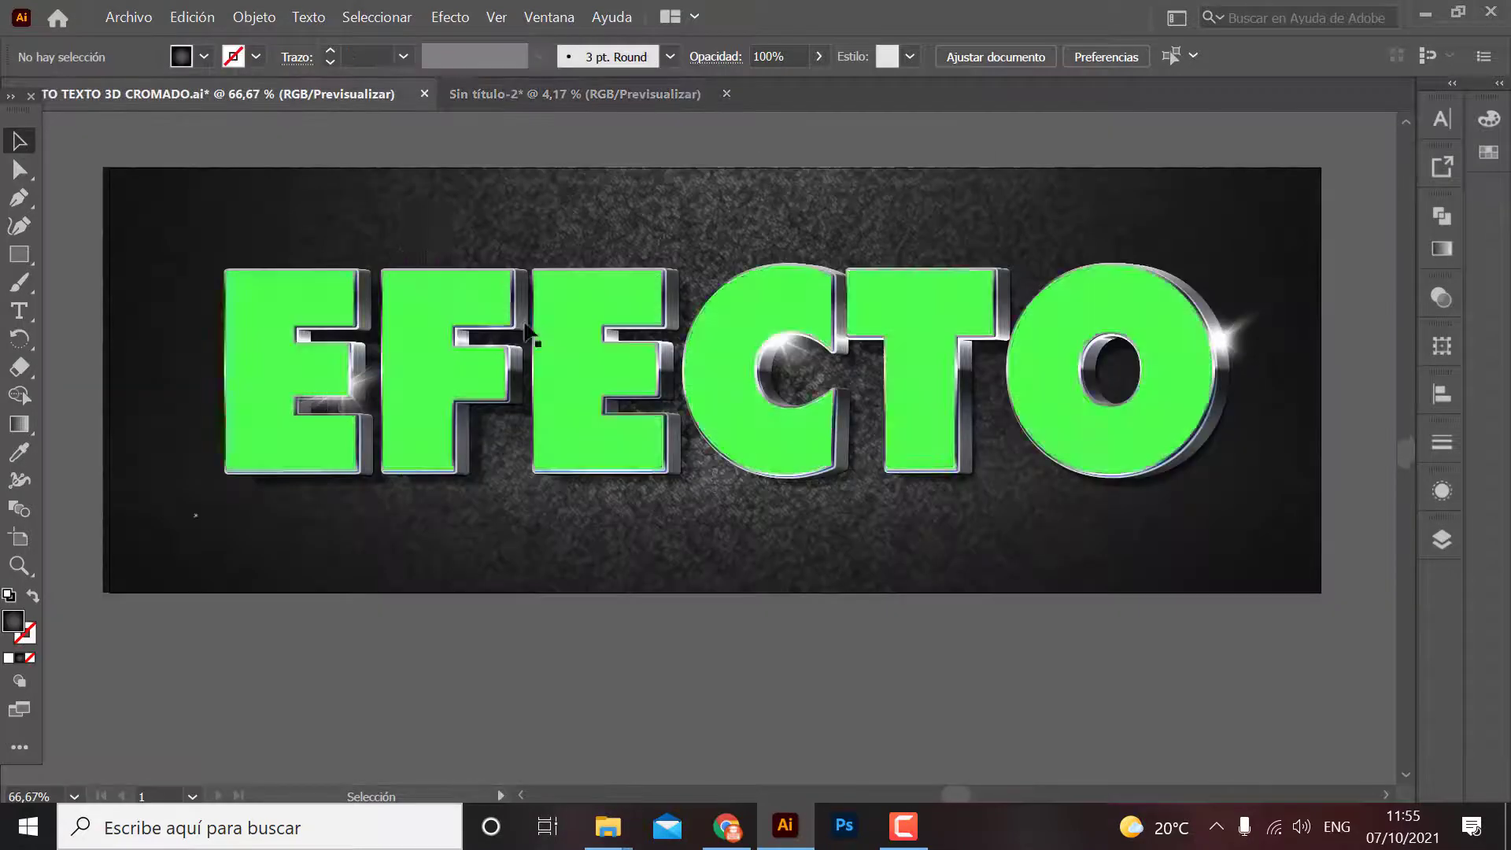
left_click(125, 15)
left_click(205, 244)
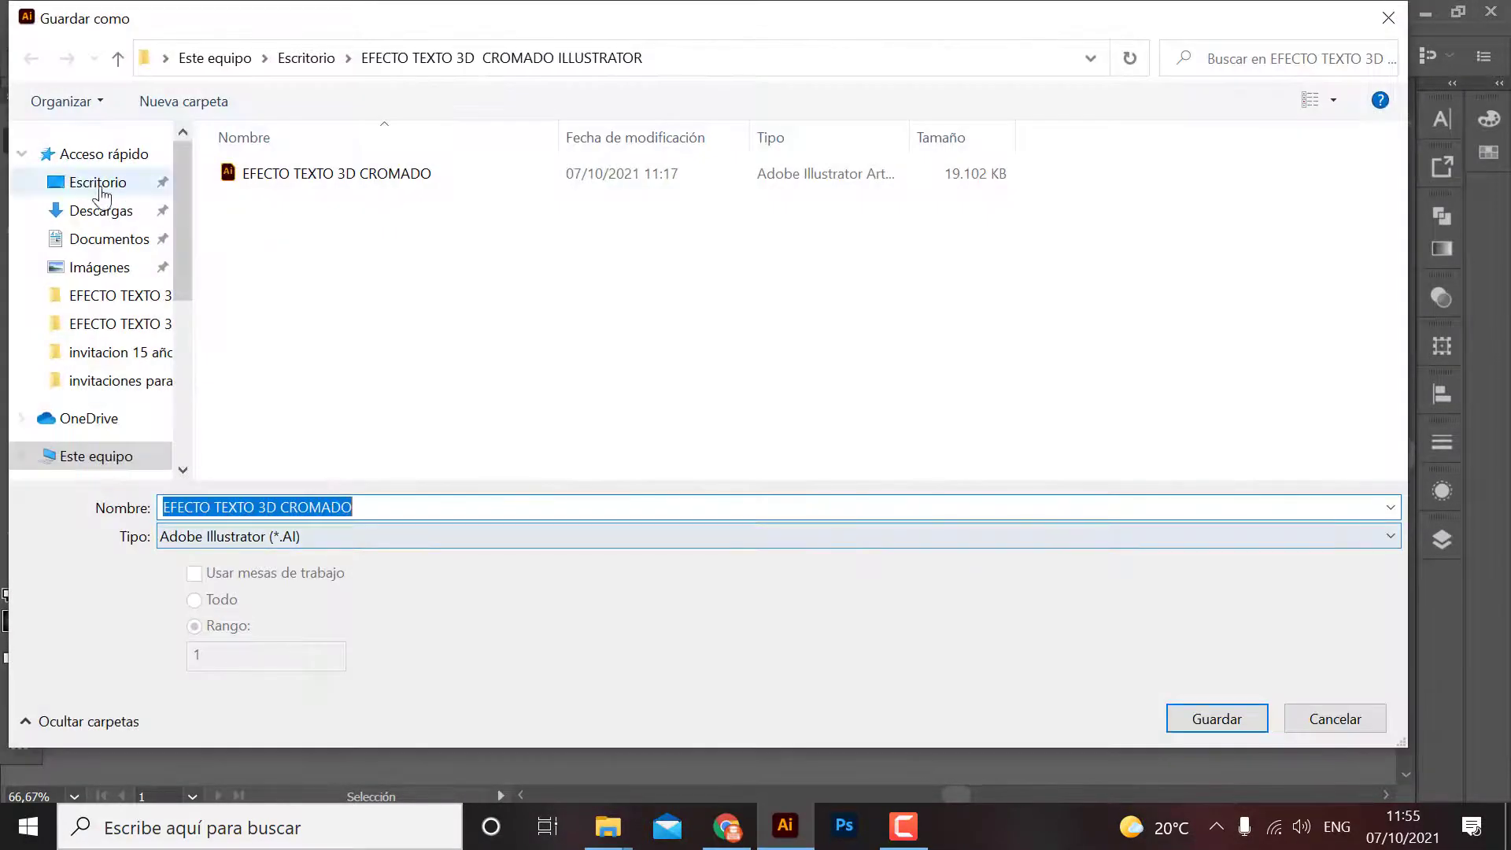
left_click(93, 183)
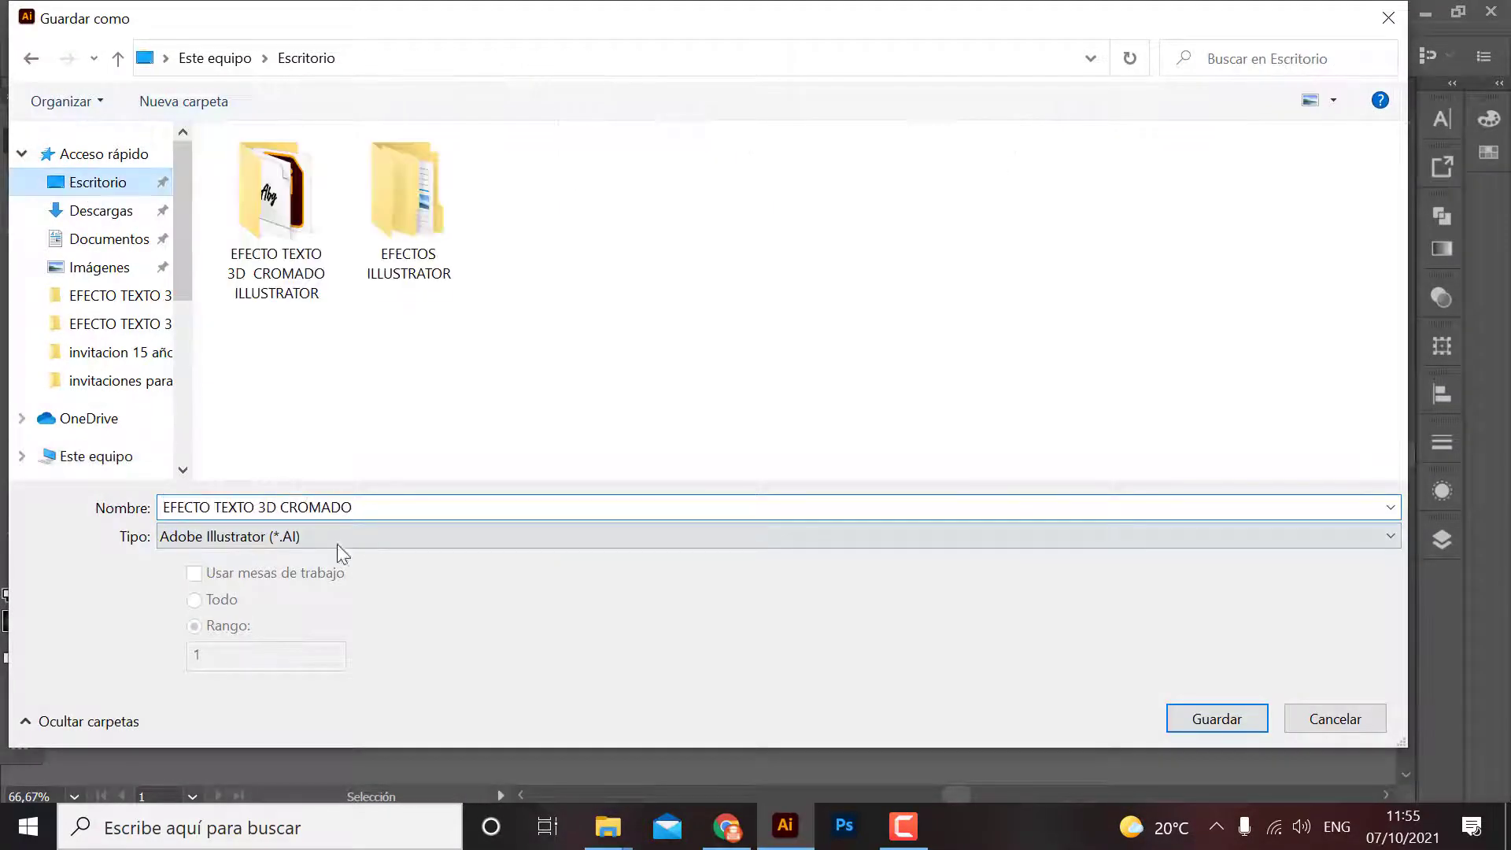
left_click(309, 508)
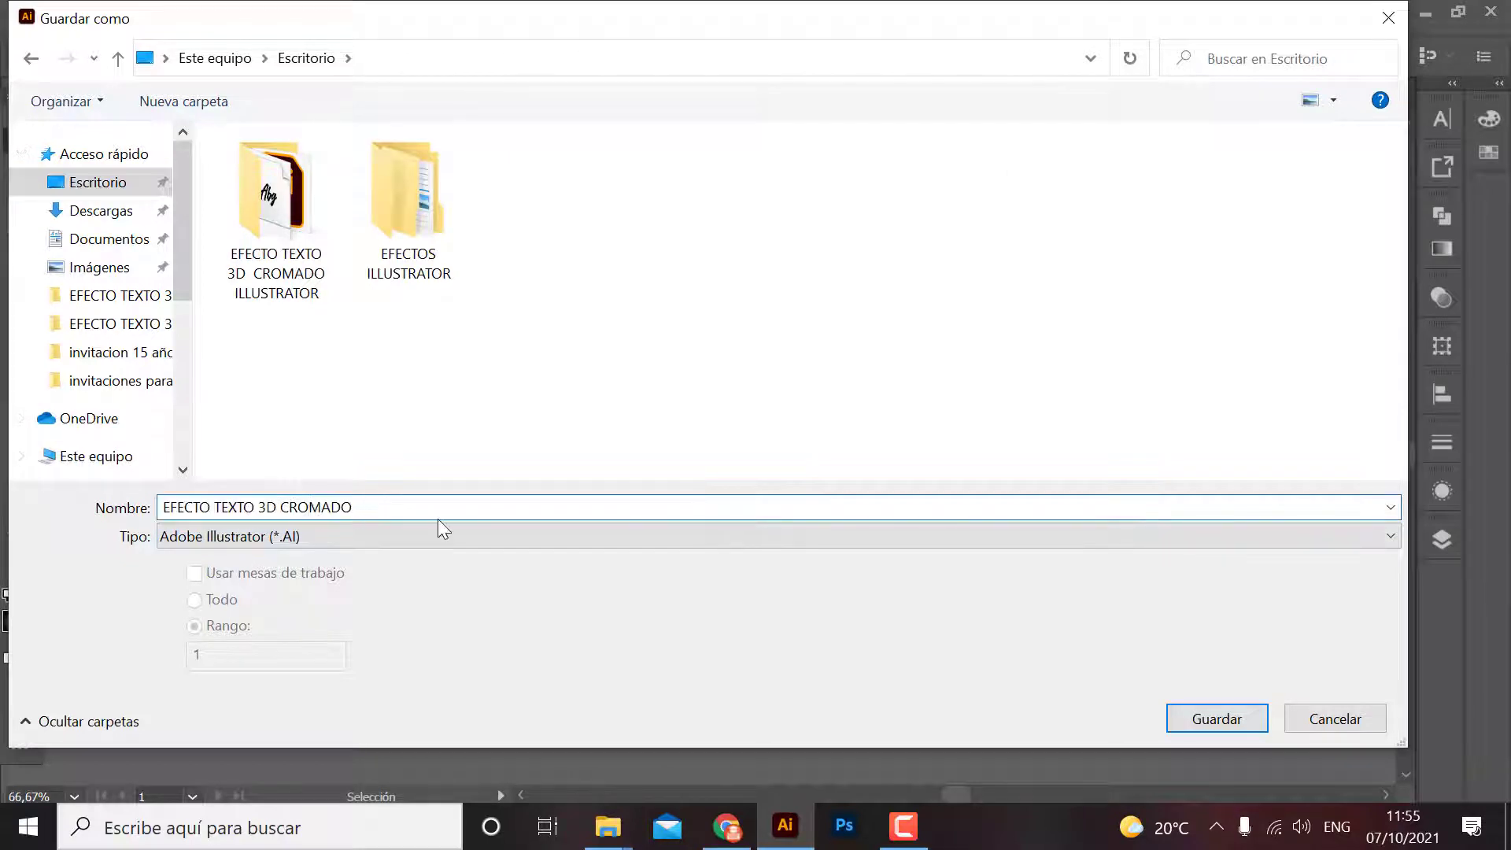
double_click(214, 507)
key("BackSpace")
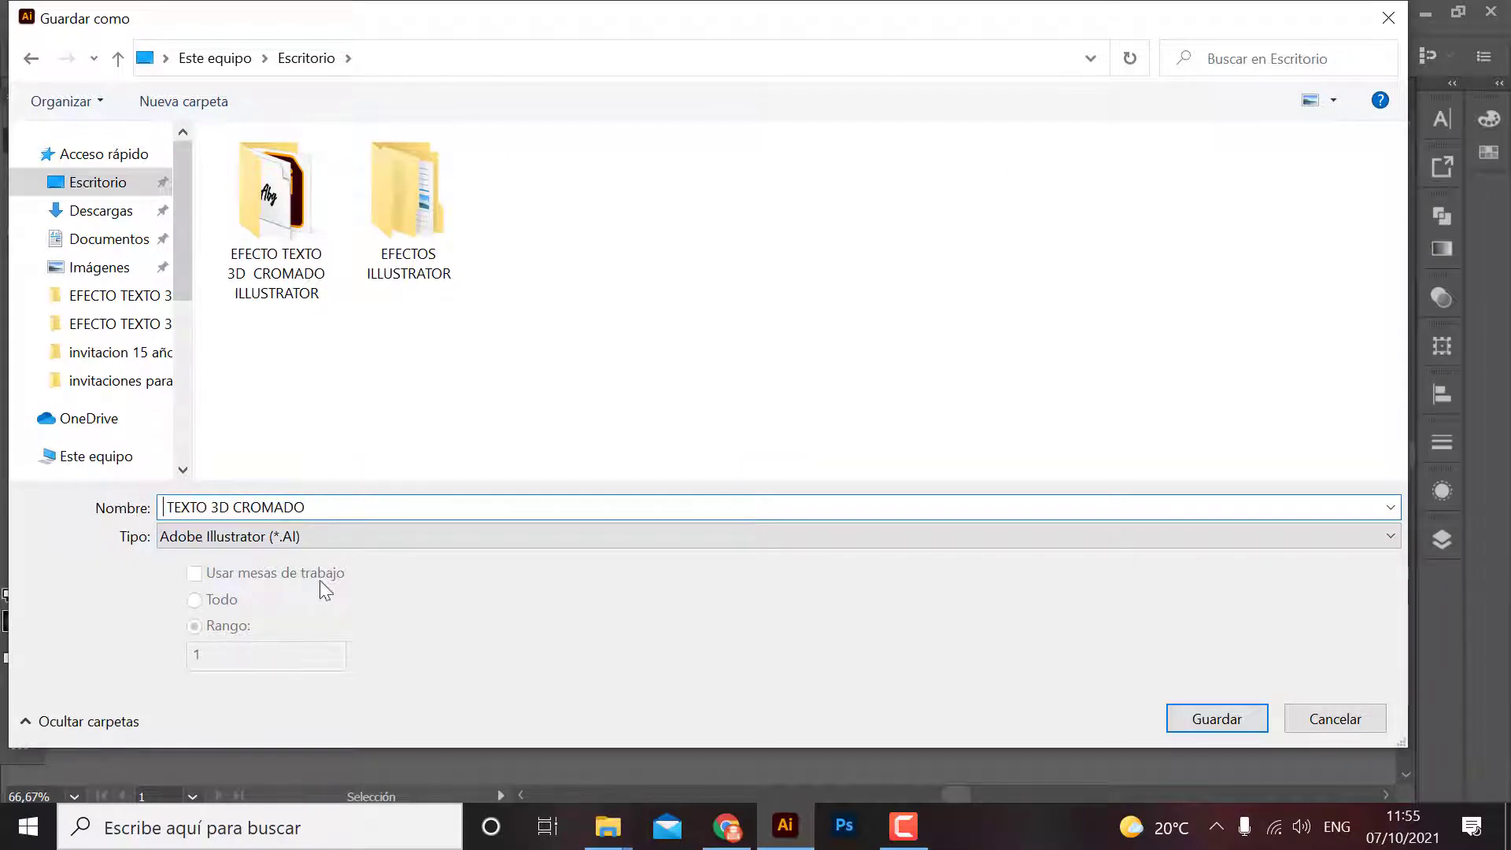
left_click(1219, 719)
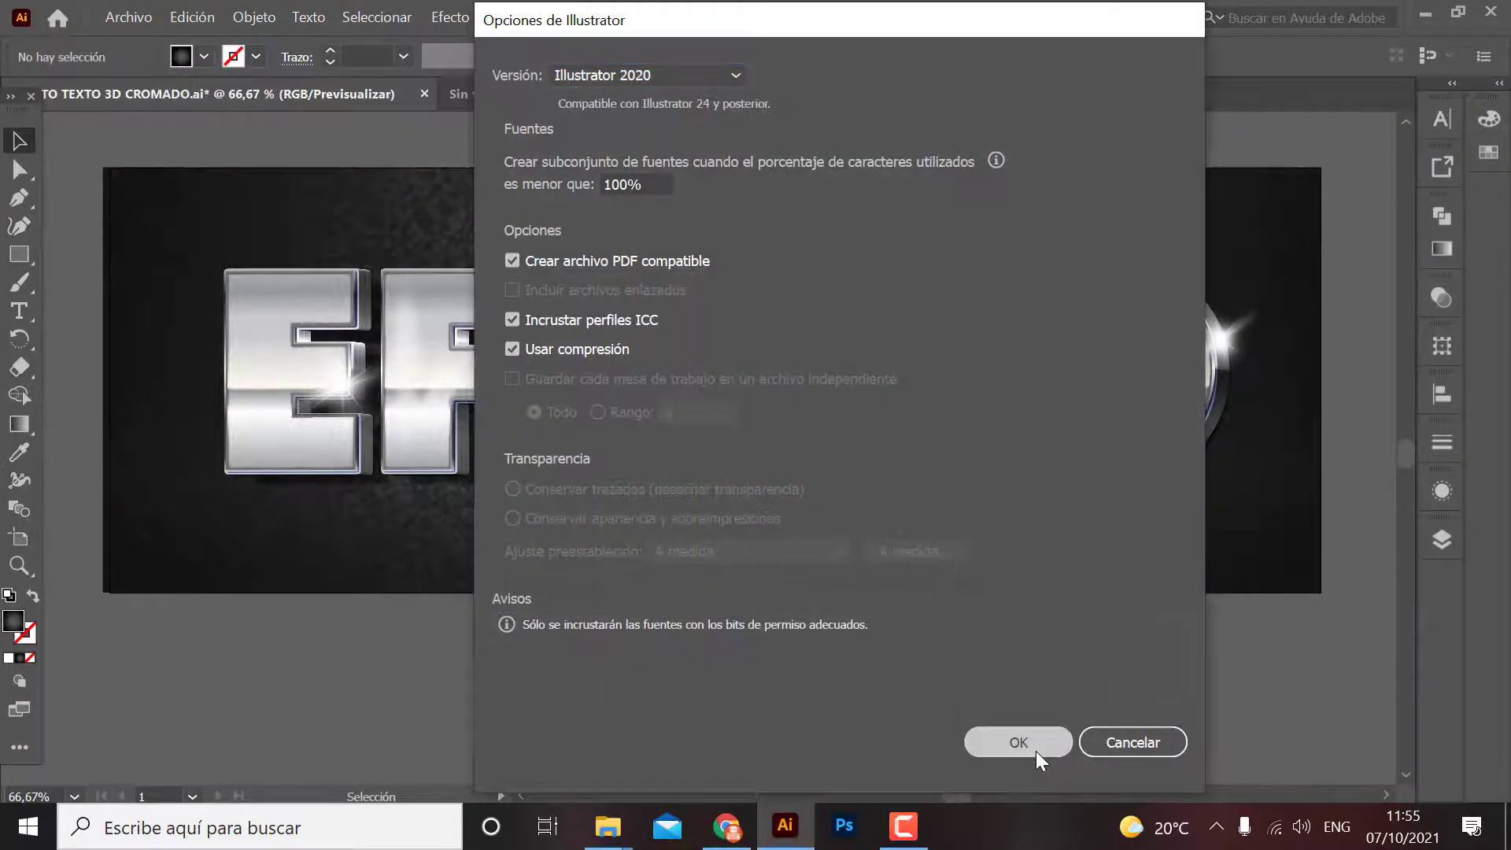
left_click(1036, 748)
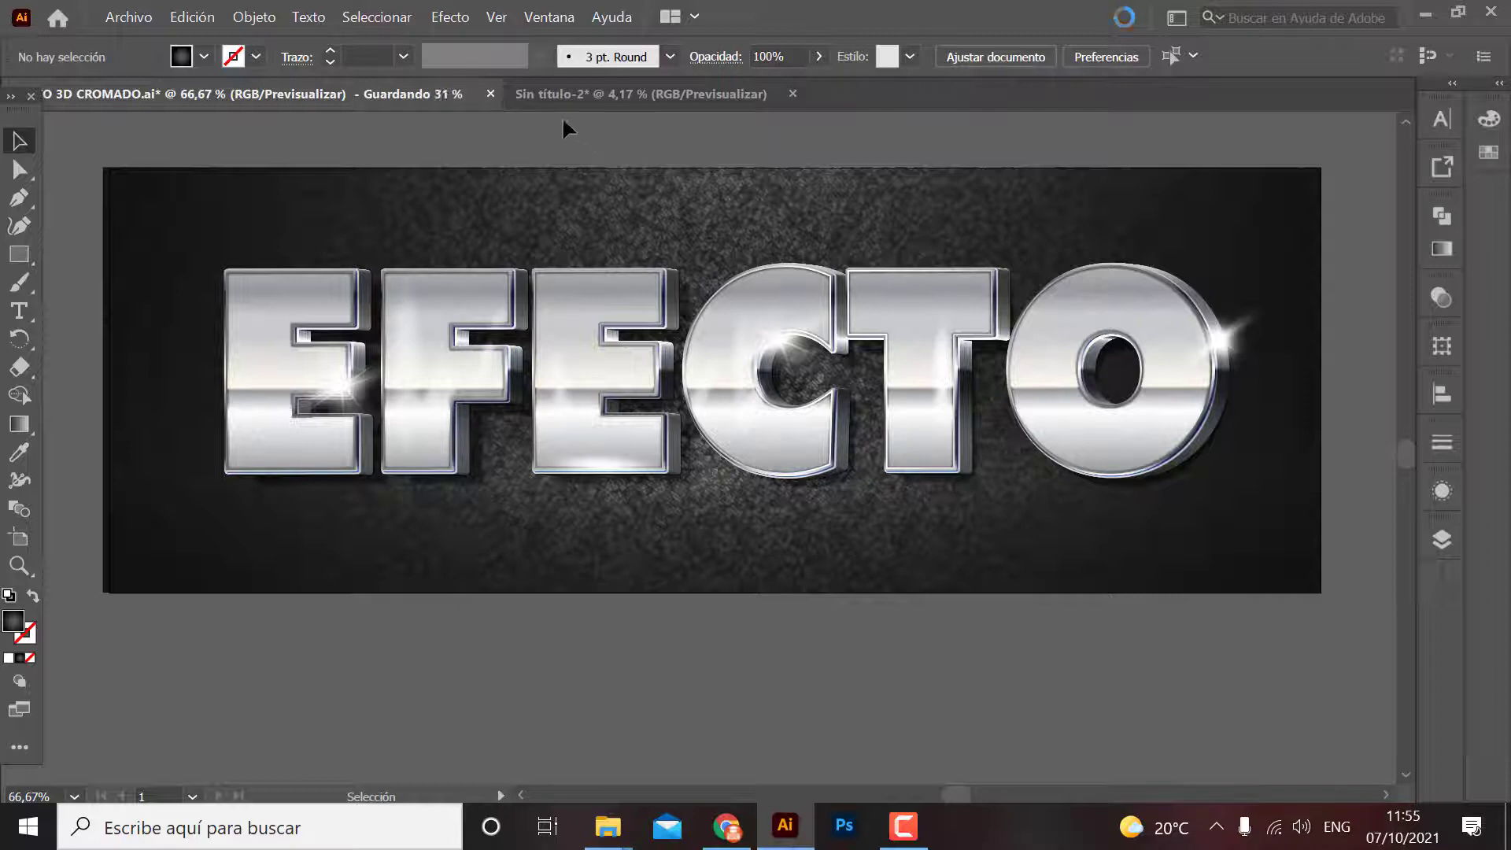
left_click(482, 98)
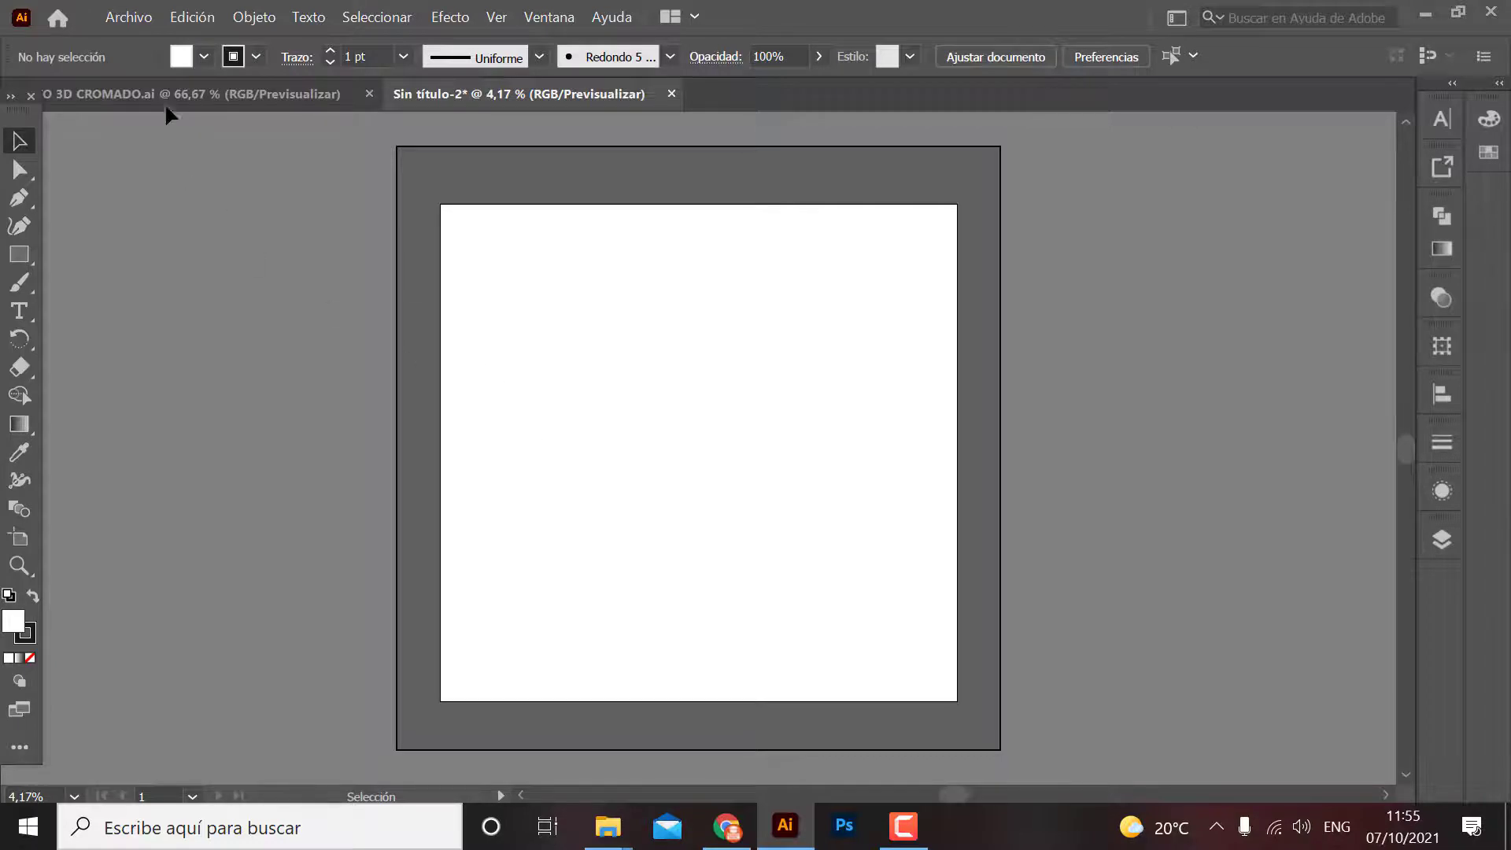
Place TEXTO 3D CROMADO.ai as a linked file on the Sin título-2 artboard.
left_click(137, 19)
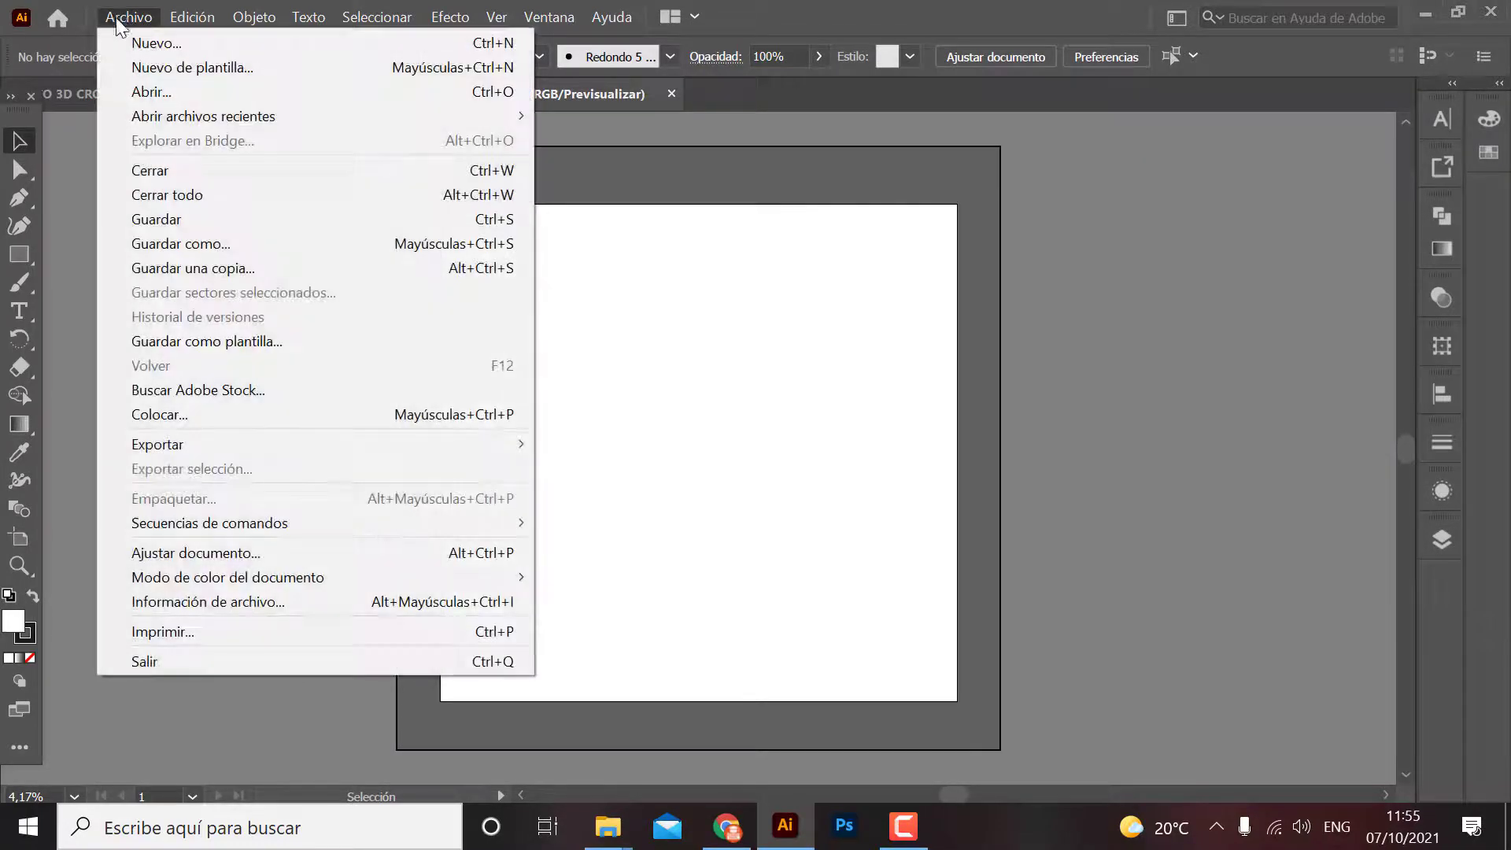
left_click(167, 414)
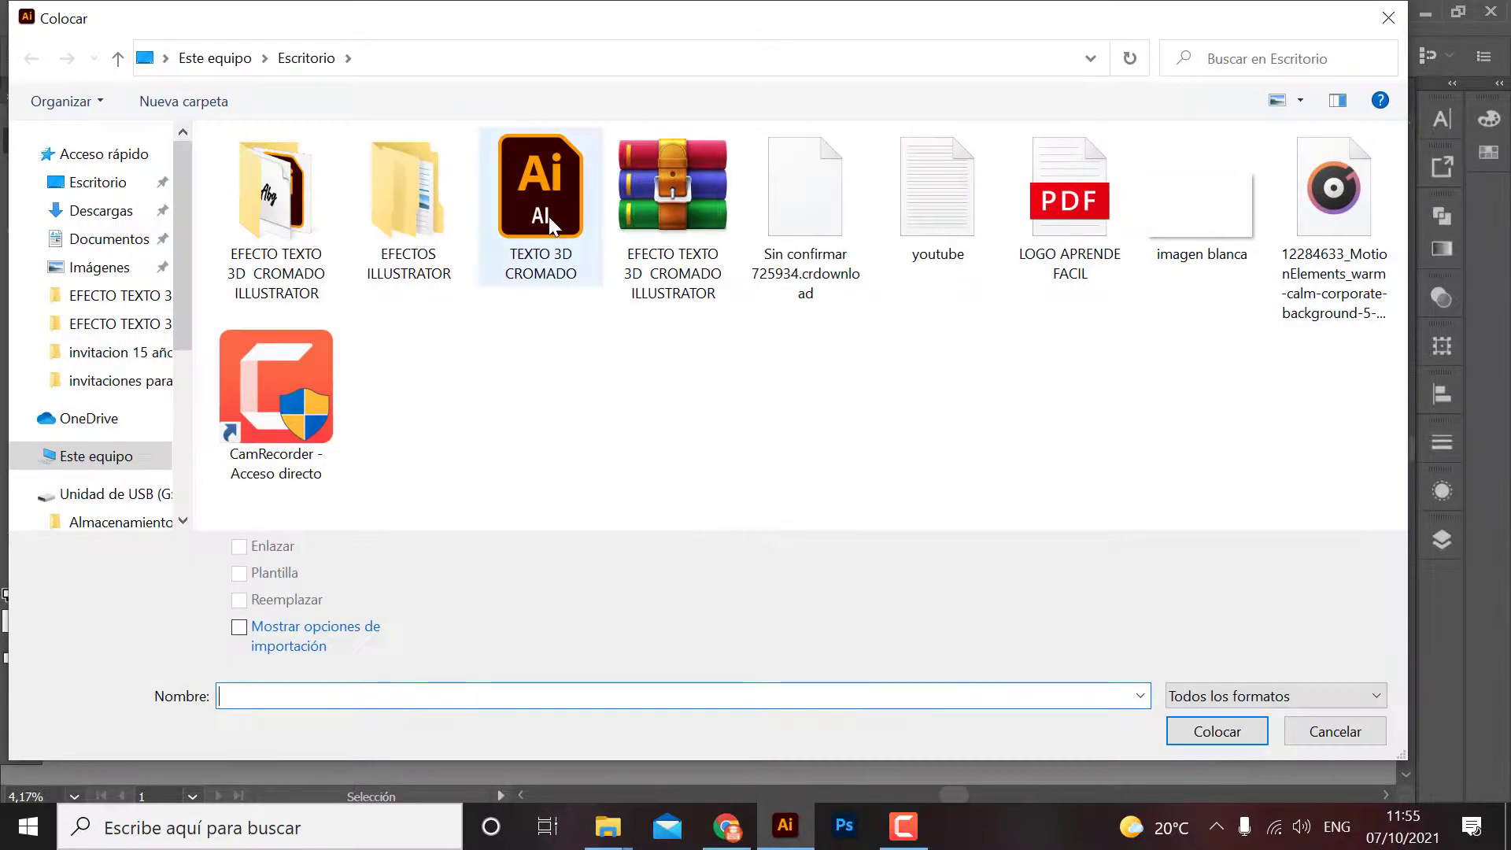
left_click(550, 216)
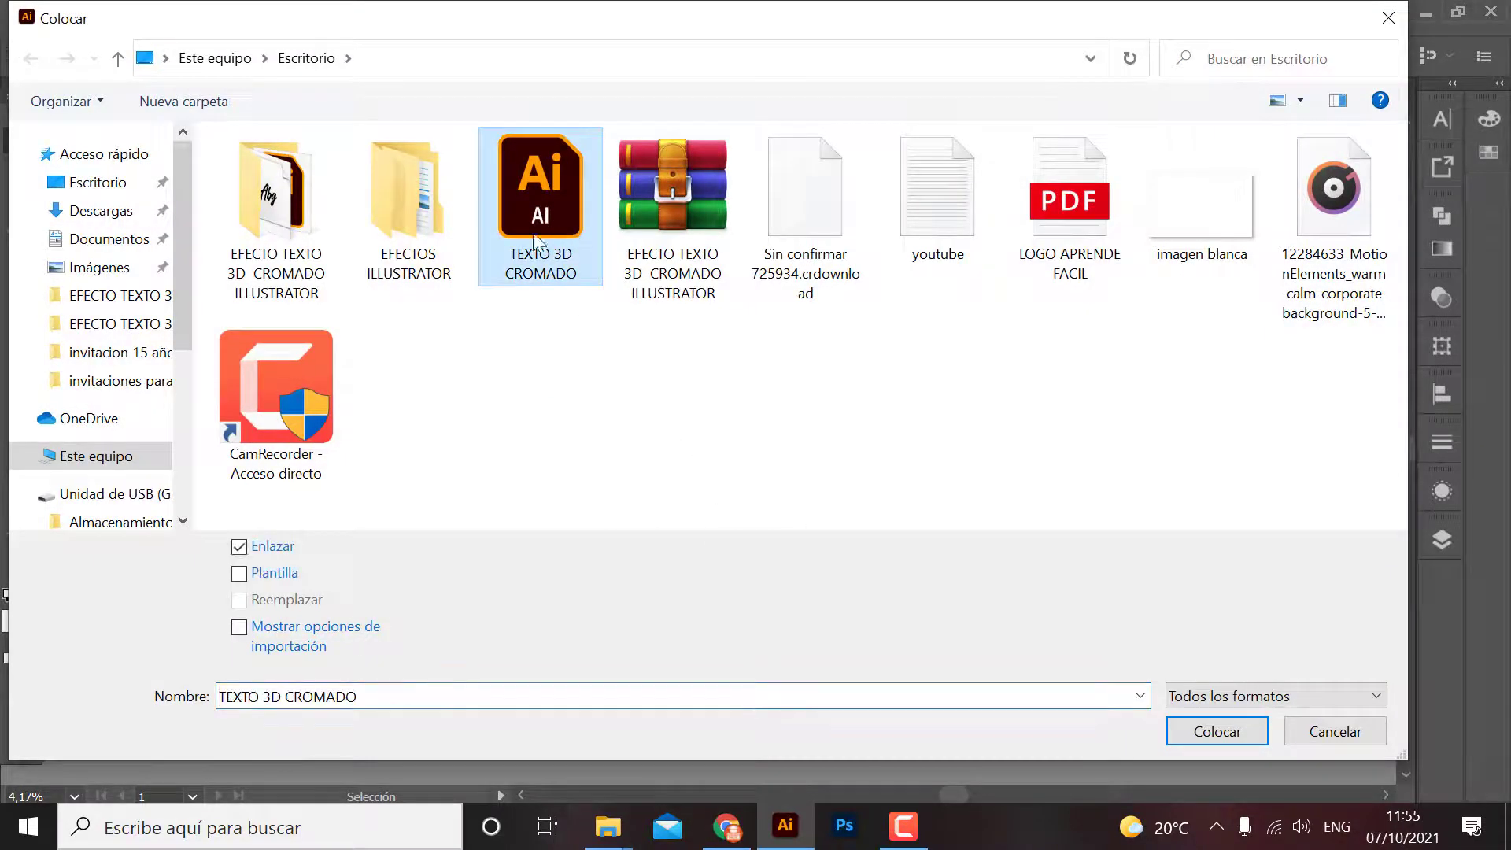
left_click(1222, 736)
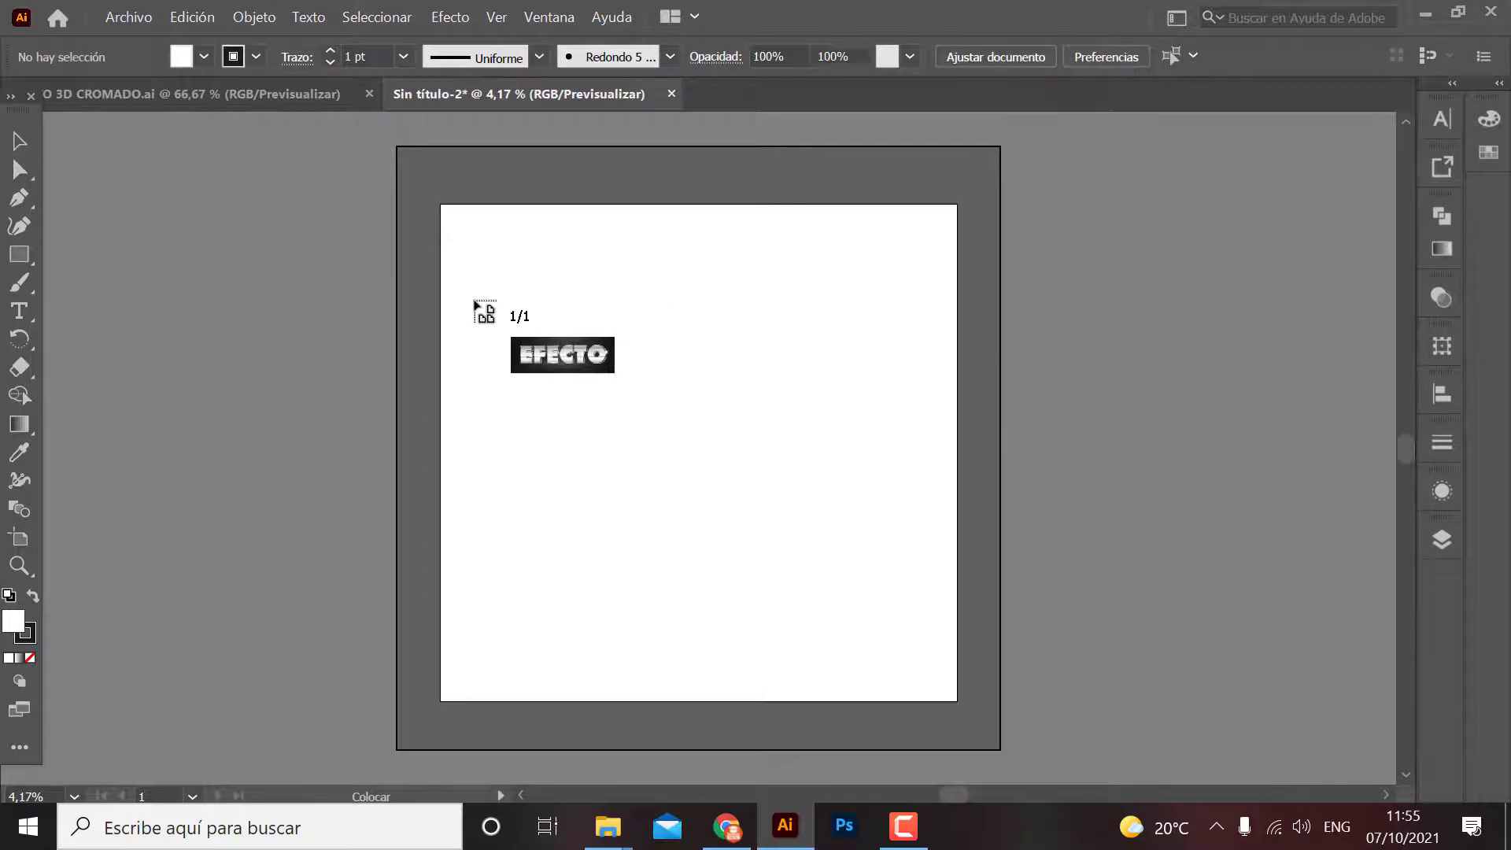
left_click(473, 299)
Enlarge the placed EFECTO image and move it up and to the right.
left_click_drag(550, 326, 796, 468)
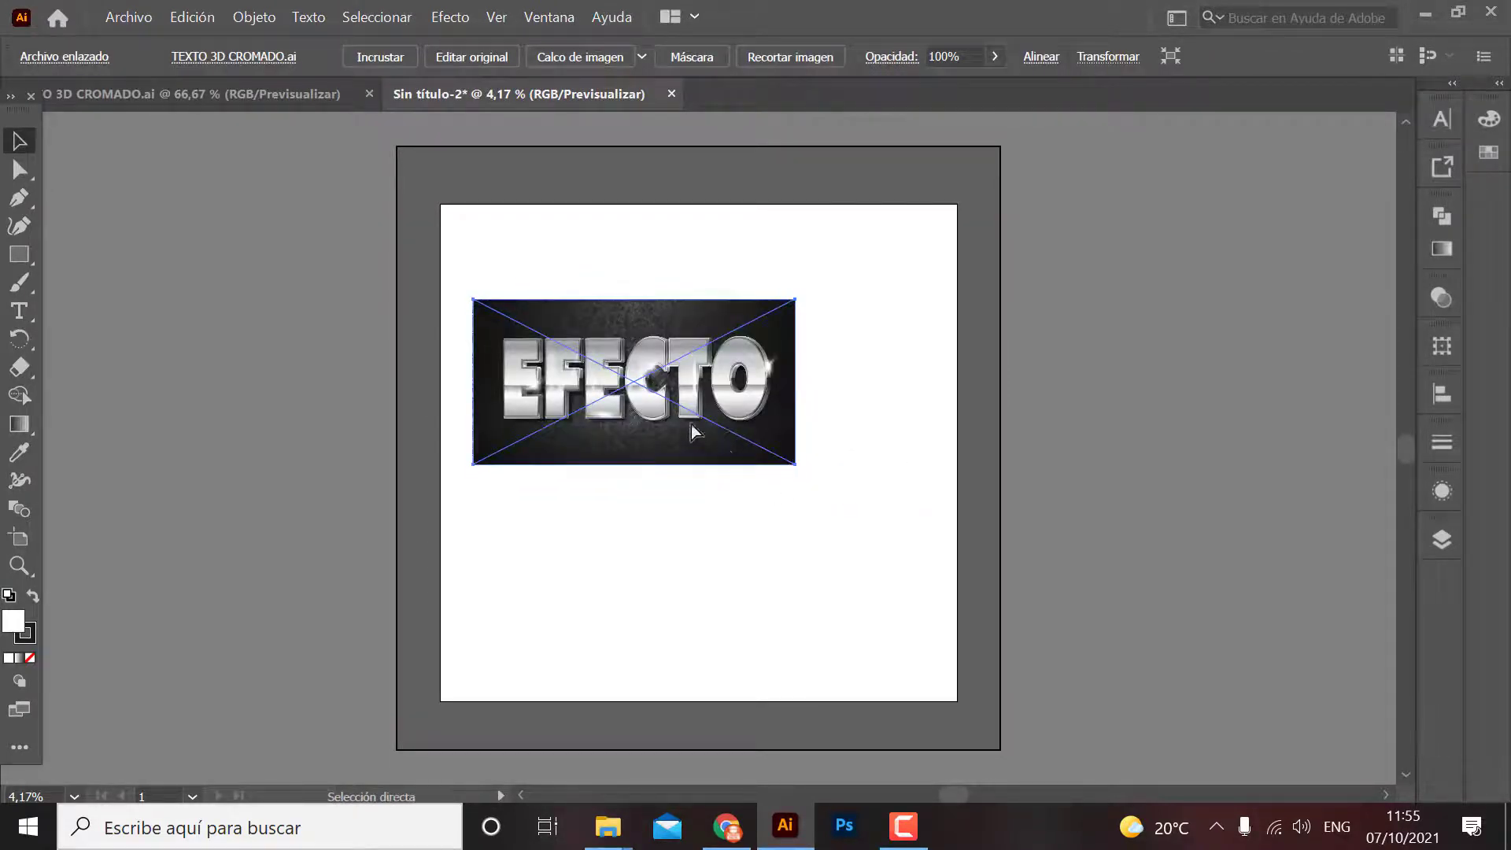
key("ctrl+z")
left_click_drag(548, 334, 843, 553)
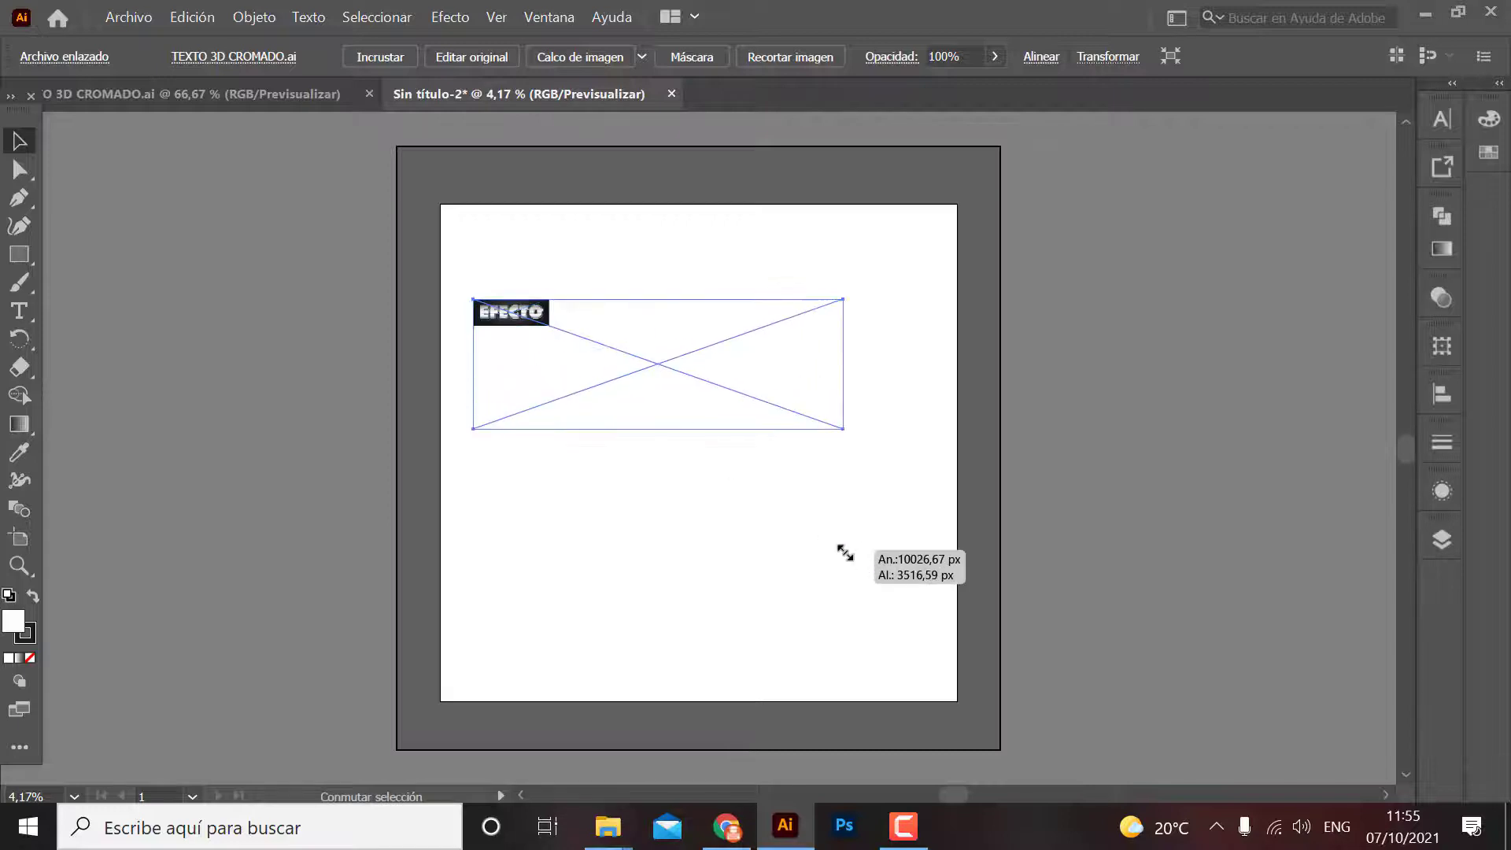
mouse_move(665, 382)
left_mouse_down()
mouse_move(696, 357)
mouse_move(728, 393)
left_mouse_up()
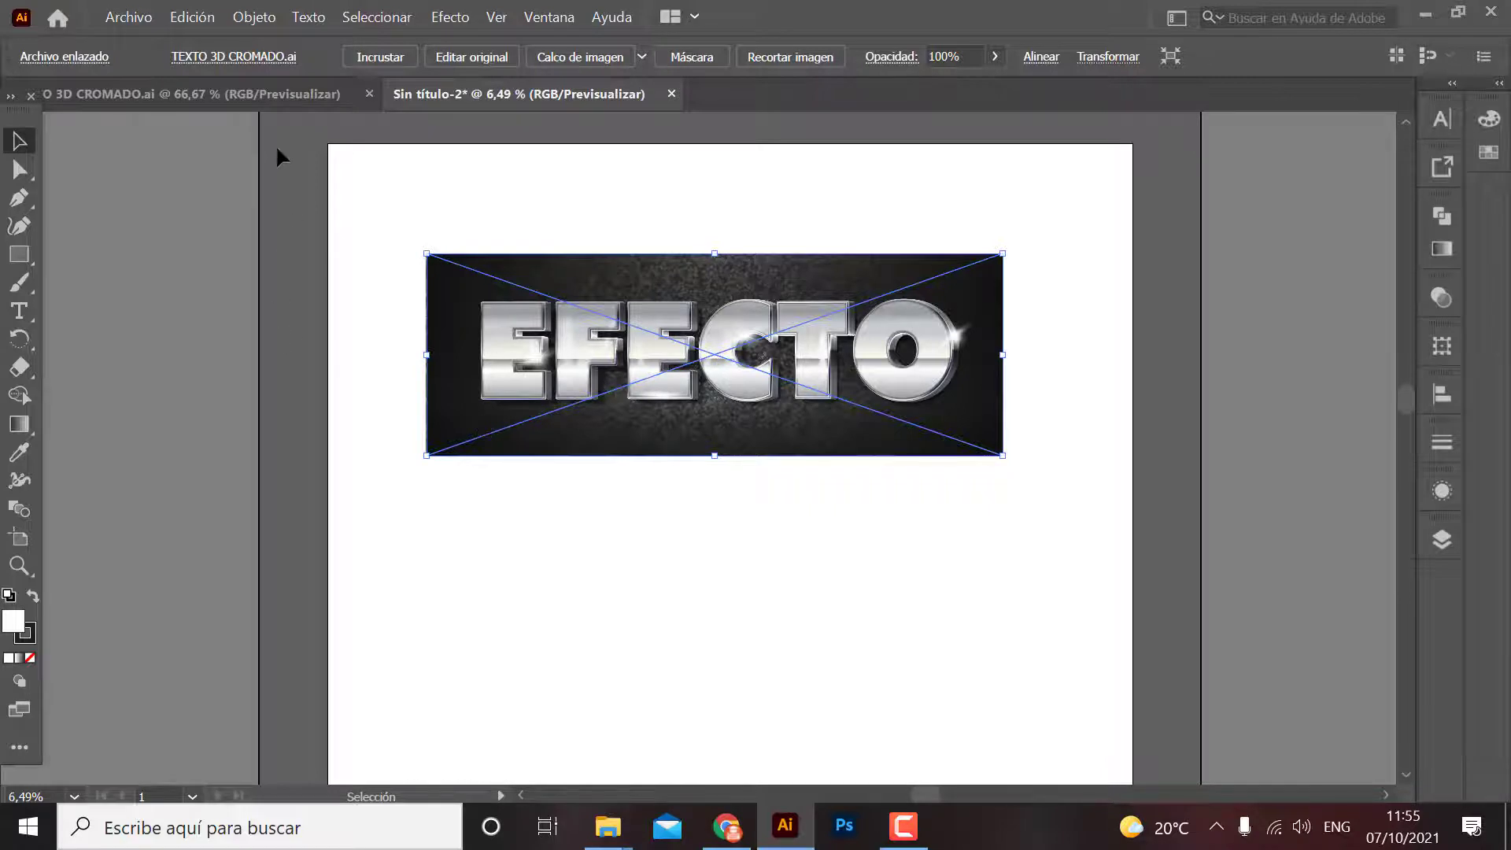
Delete the dark background from TEXTO 3D CROMADO and save the file.
left_click(225, 94)
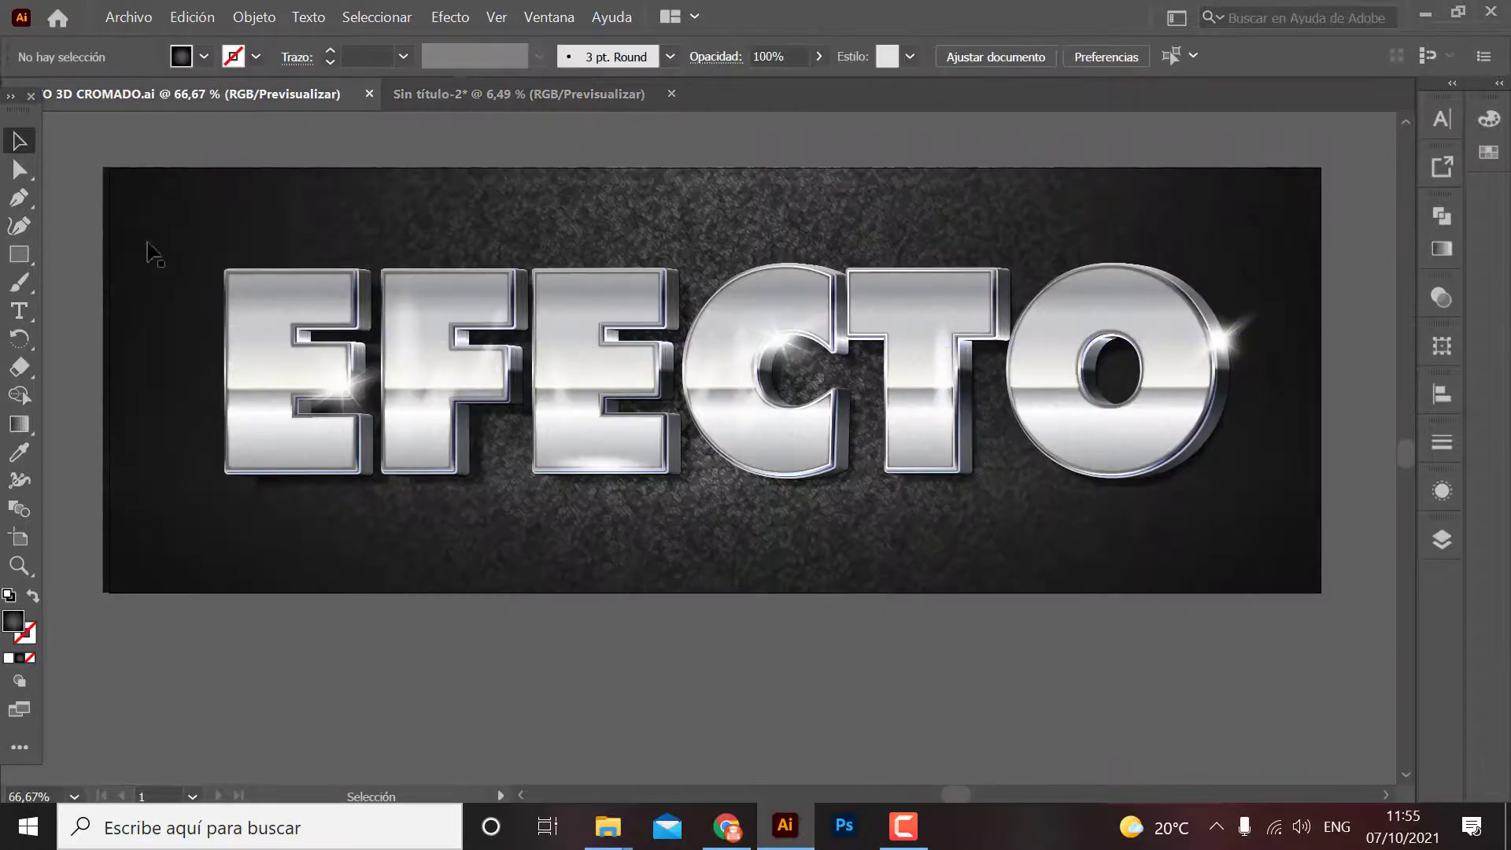
left_click(146, 584)
key("Delete")
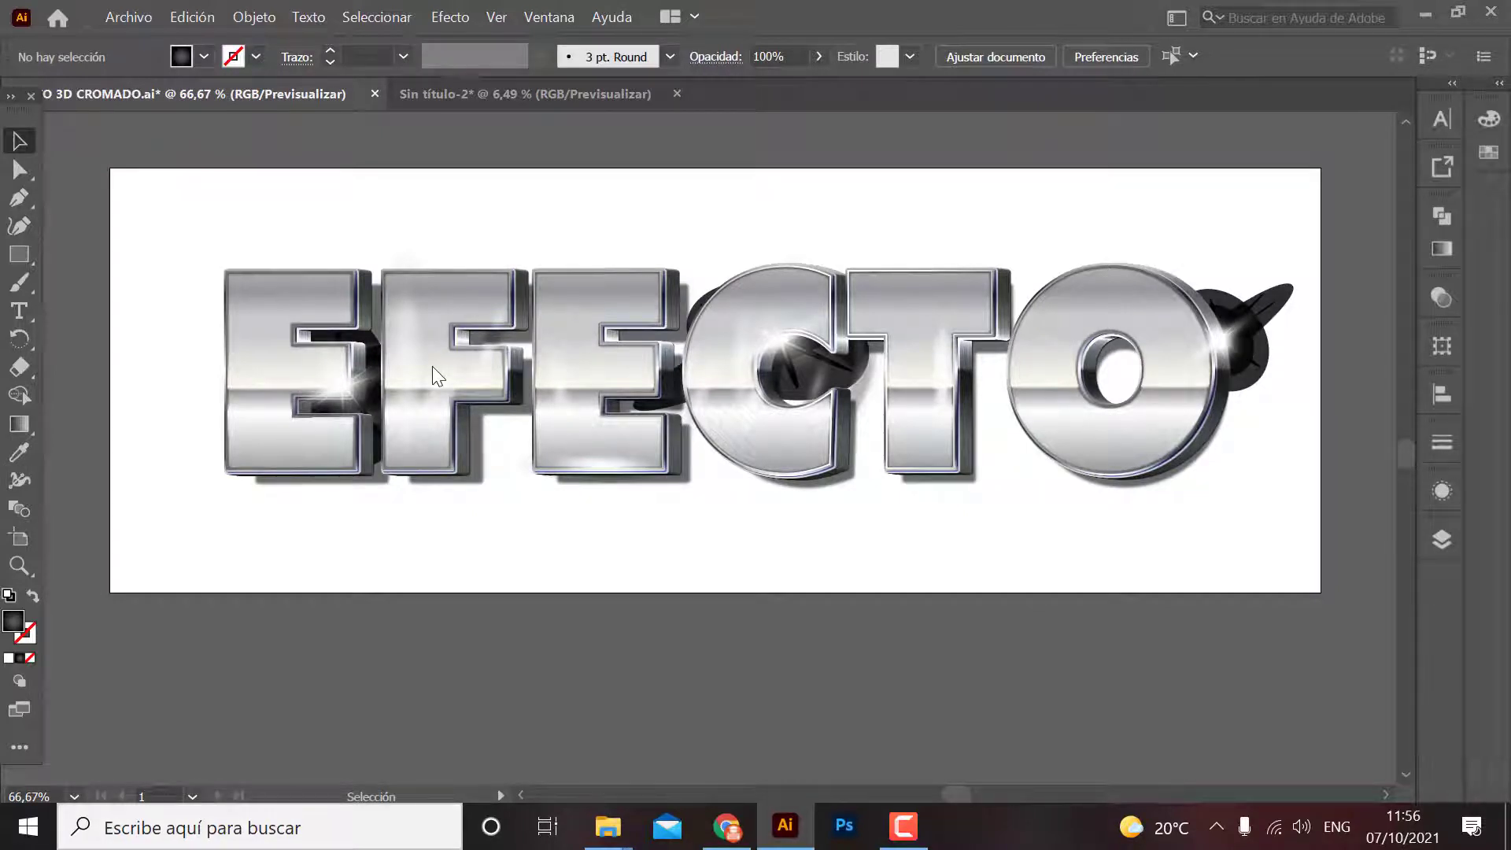
key("ctrl+s")
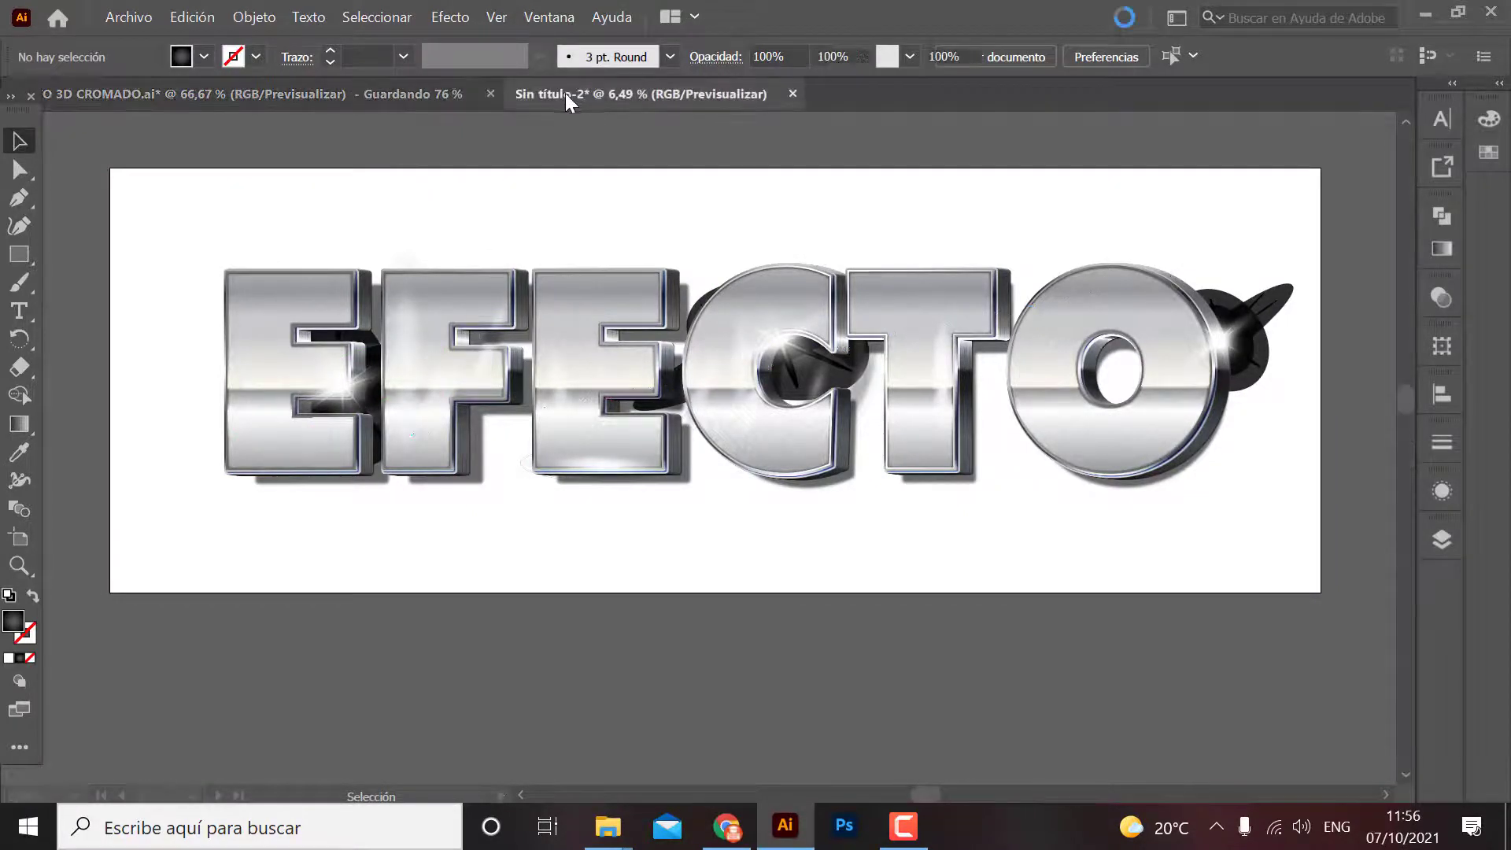
In Sin título-2, reposition the linked EFECTO image slightly lower on the artboard.
left_click(565, 93)
scroll(1077, 602, "down", 1)
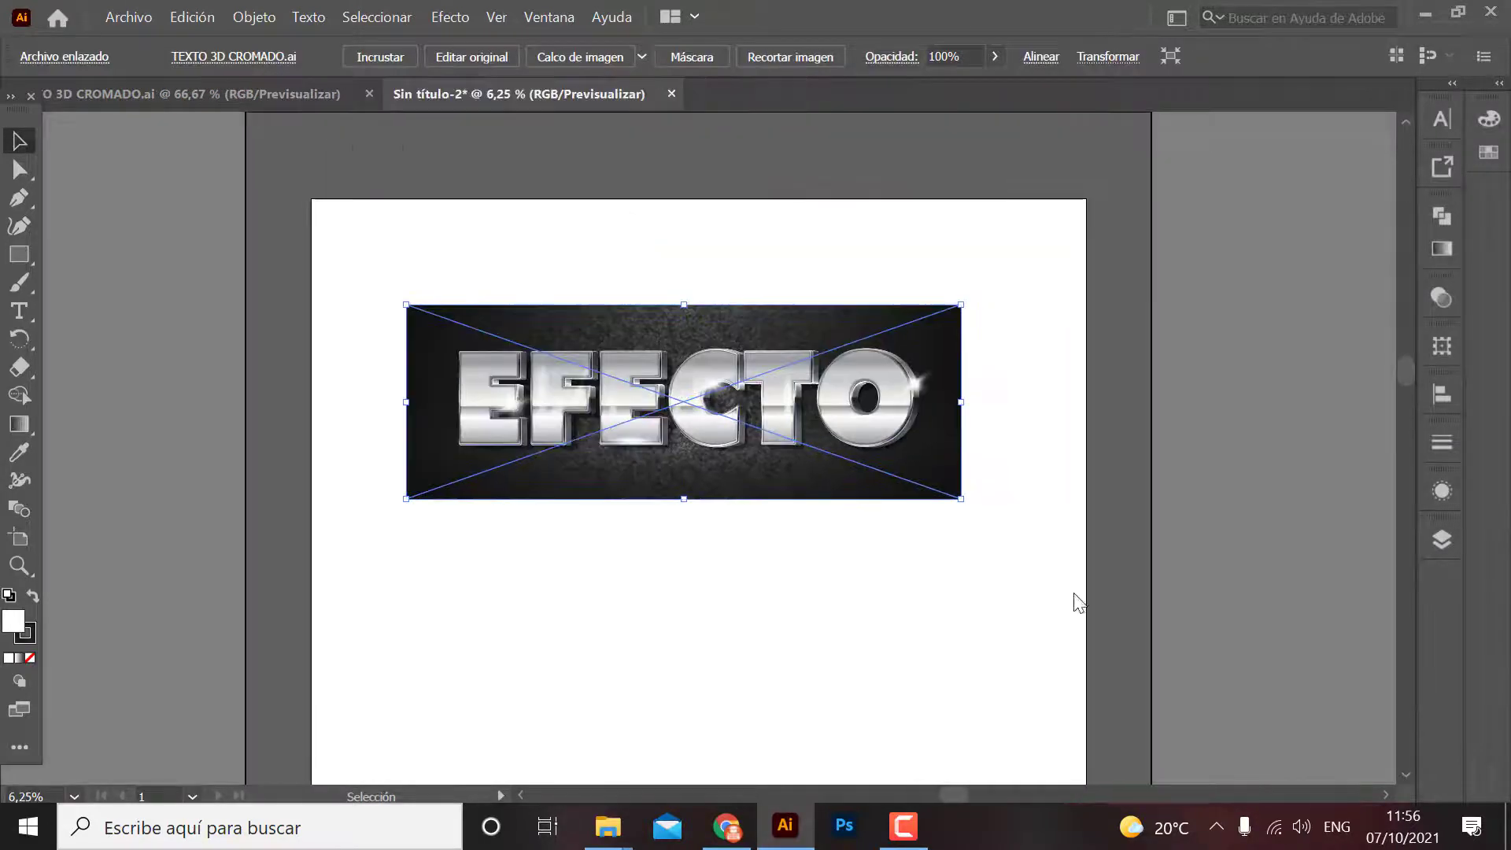
left_click(871, 708)
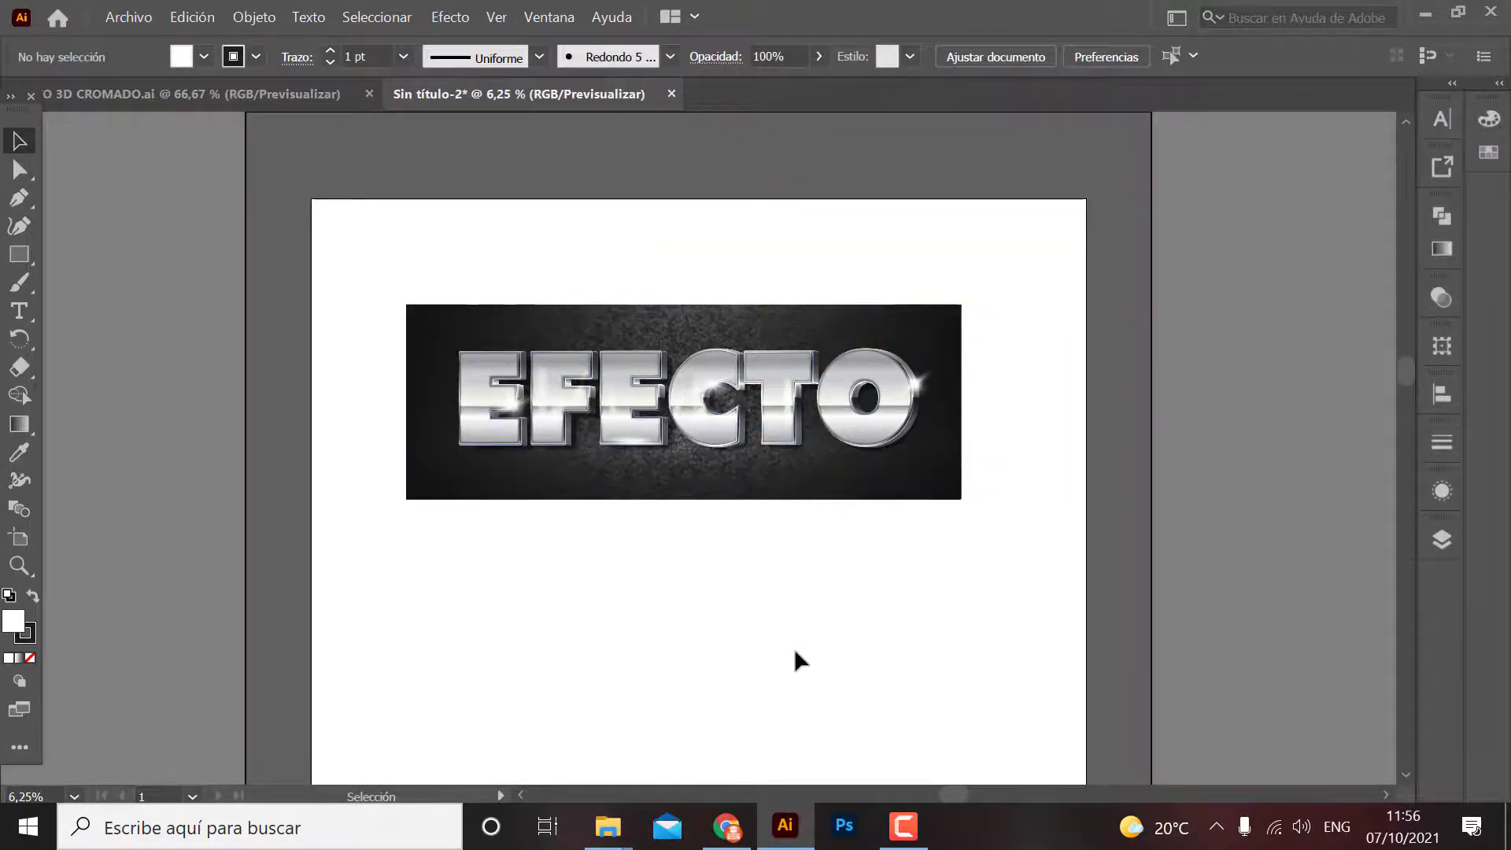
scroll(795, 649, "down", 1)
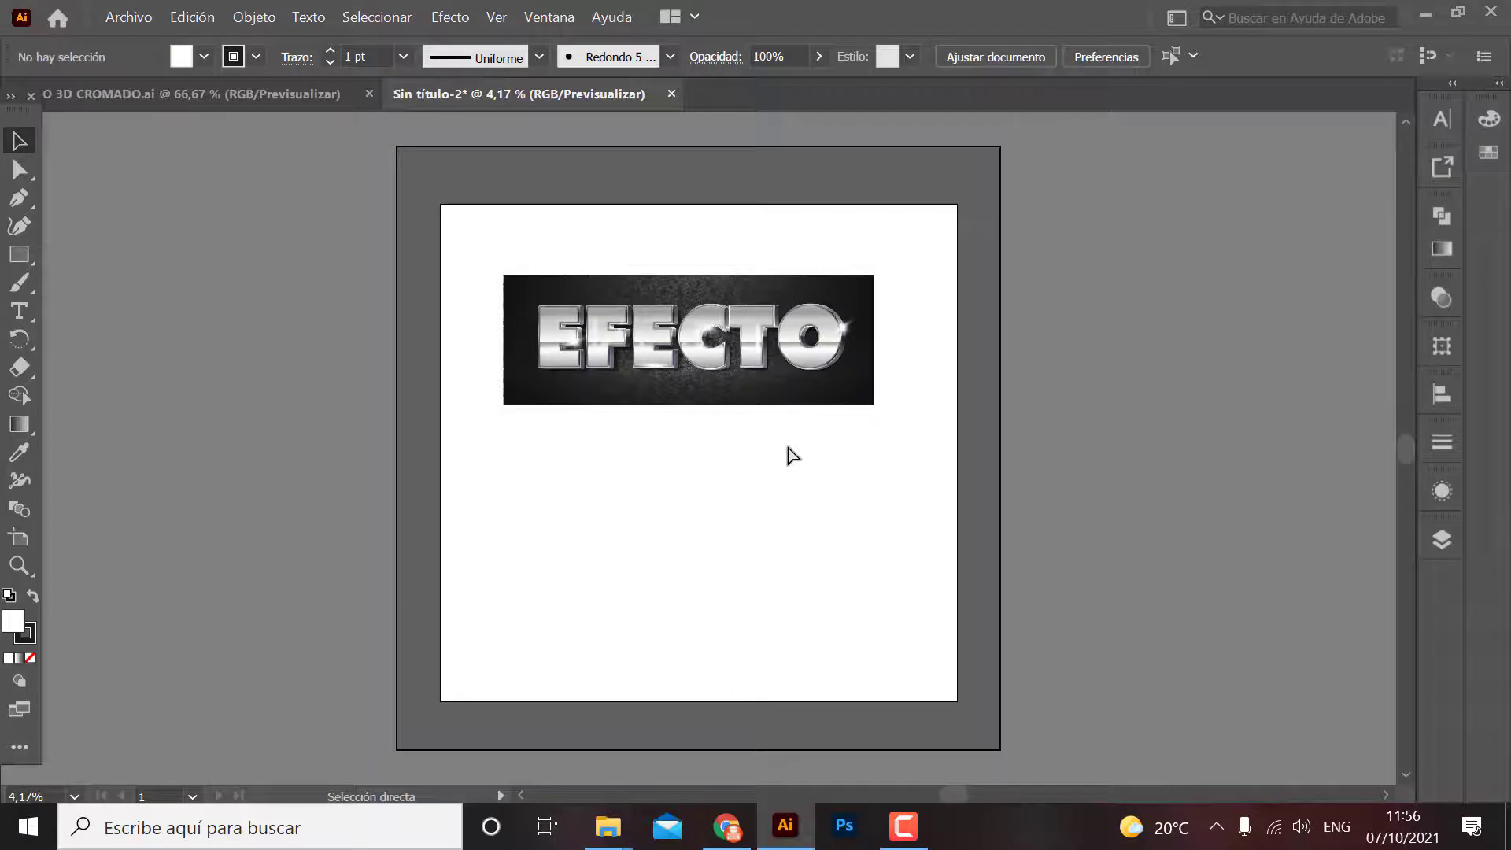
scroll(792, 455, "up", 1)
left_click_drag(651, 351, 694, 390)
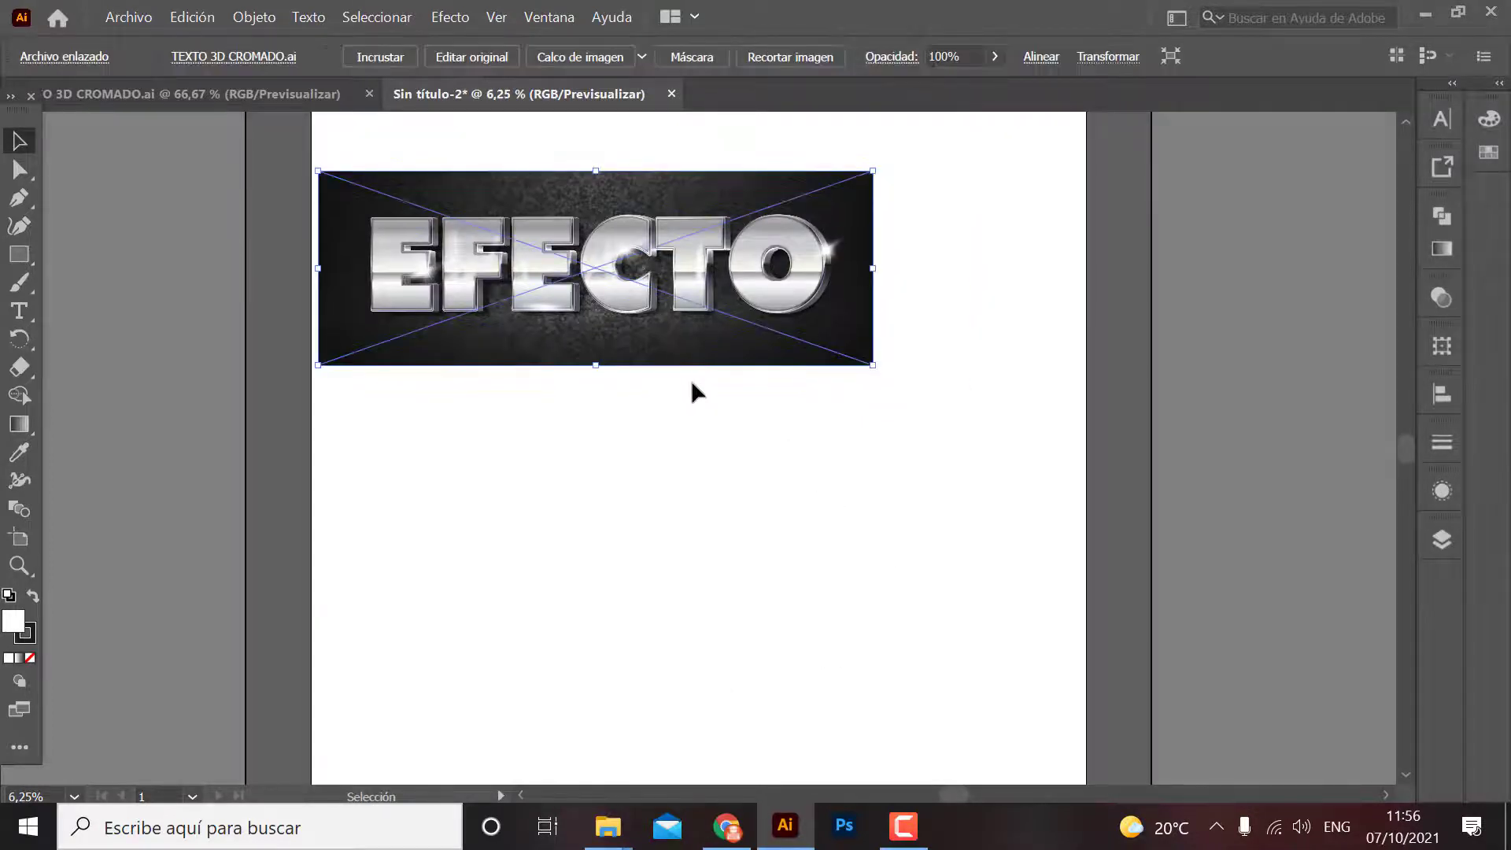
left_click_drag(643, 342, 736, 358)
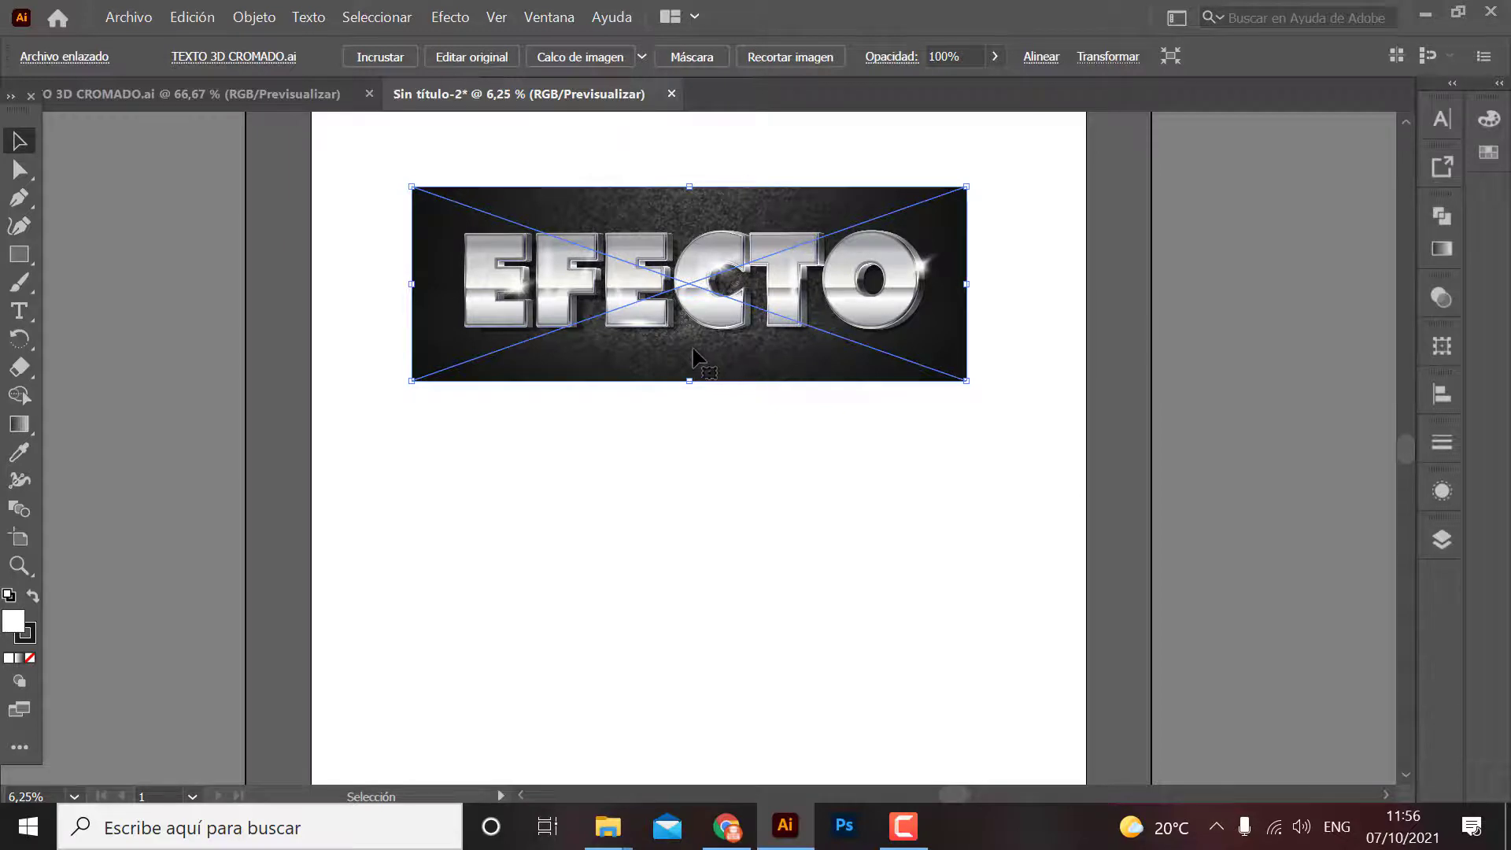
left_click_drag(718, 384, 703, 427)
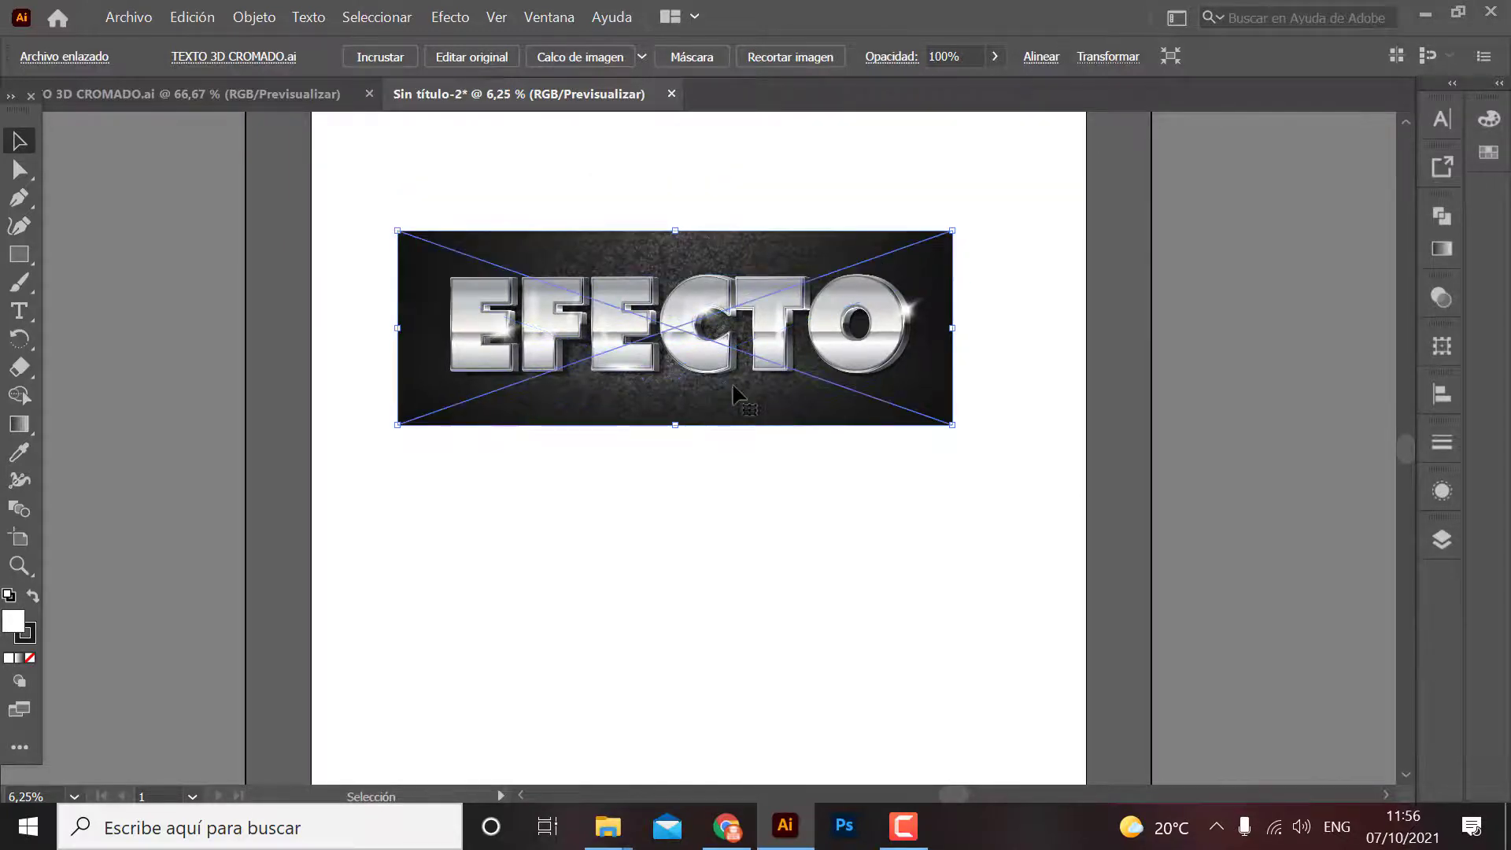
Double-click the linked image to enter isolation mode, then leave it again.
left_click(238, 97)
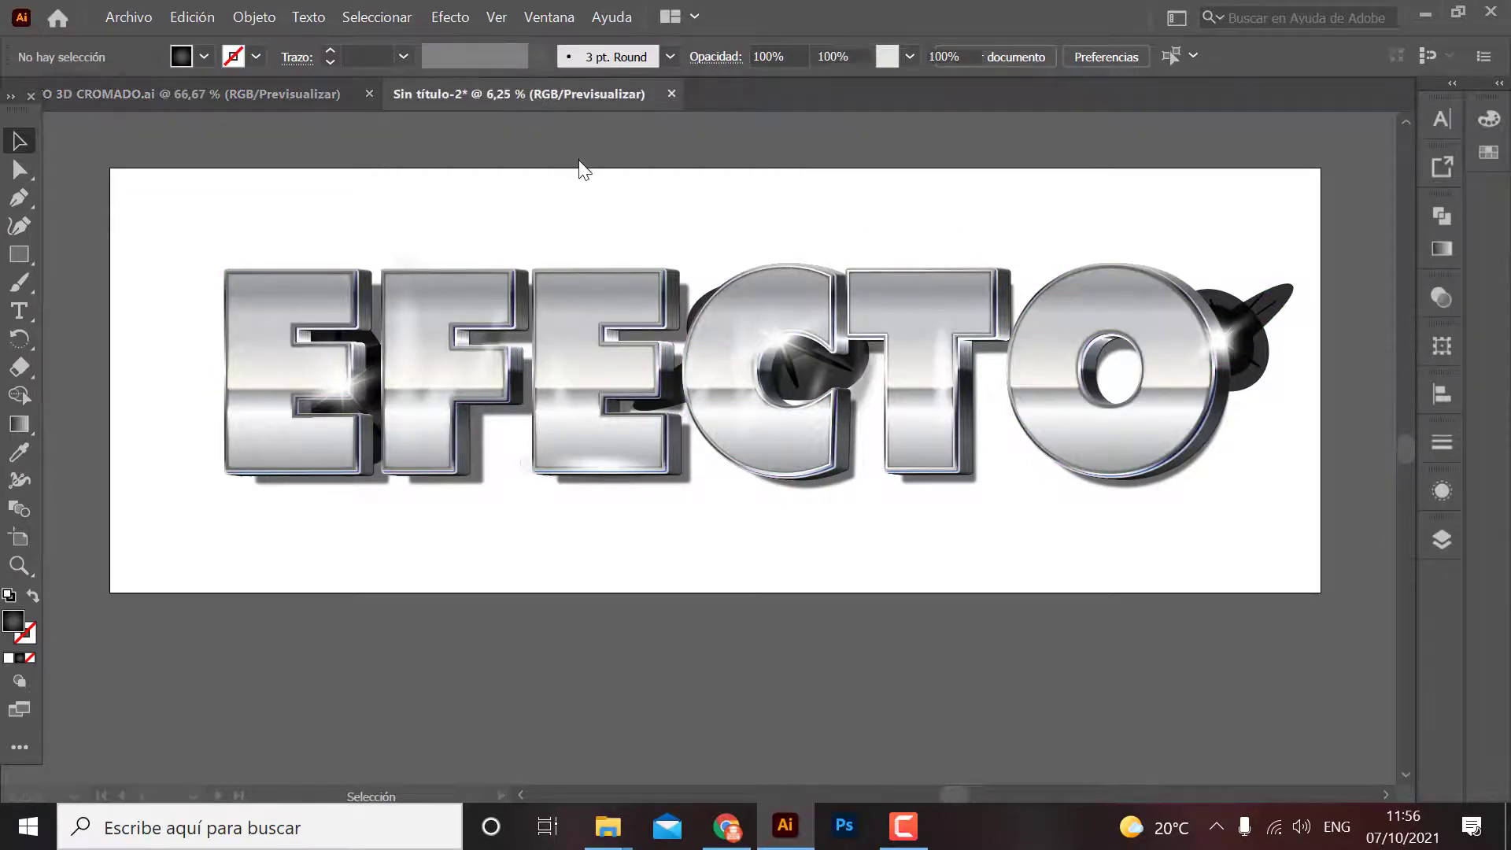
left_click(540, 83)
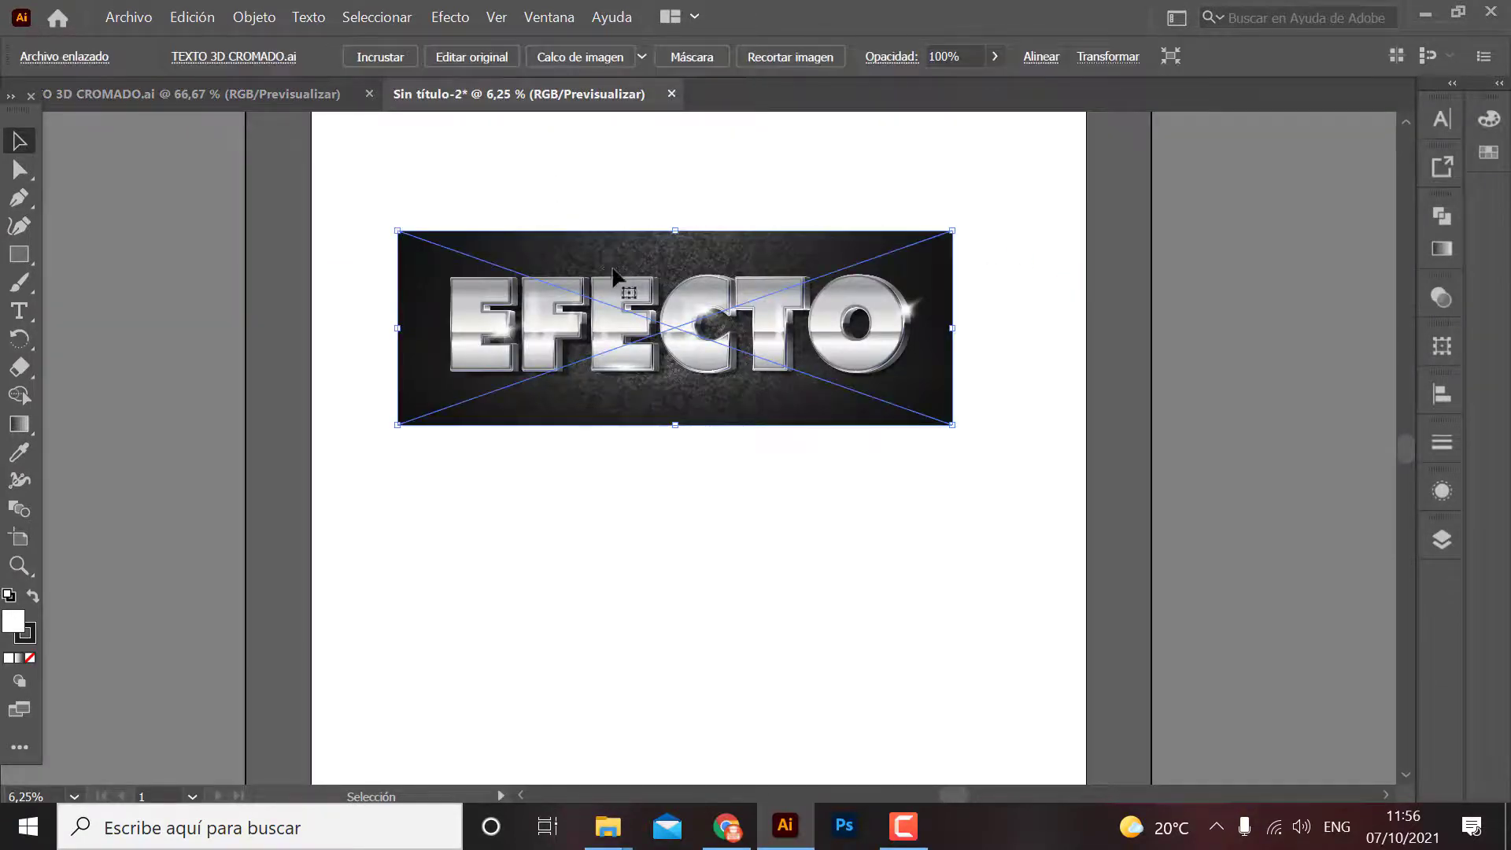
double_click(667, 286)
double_click(526, 197)
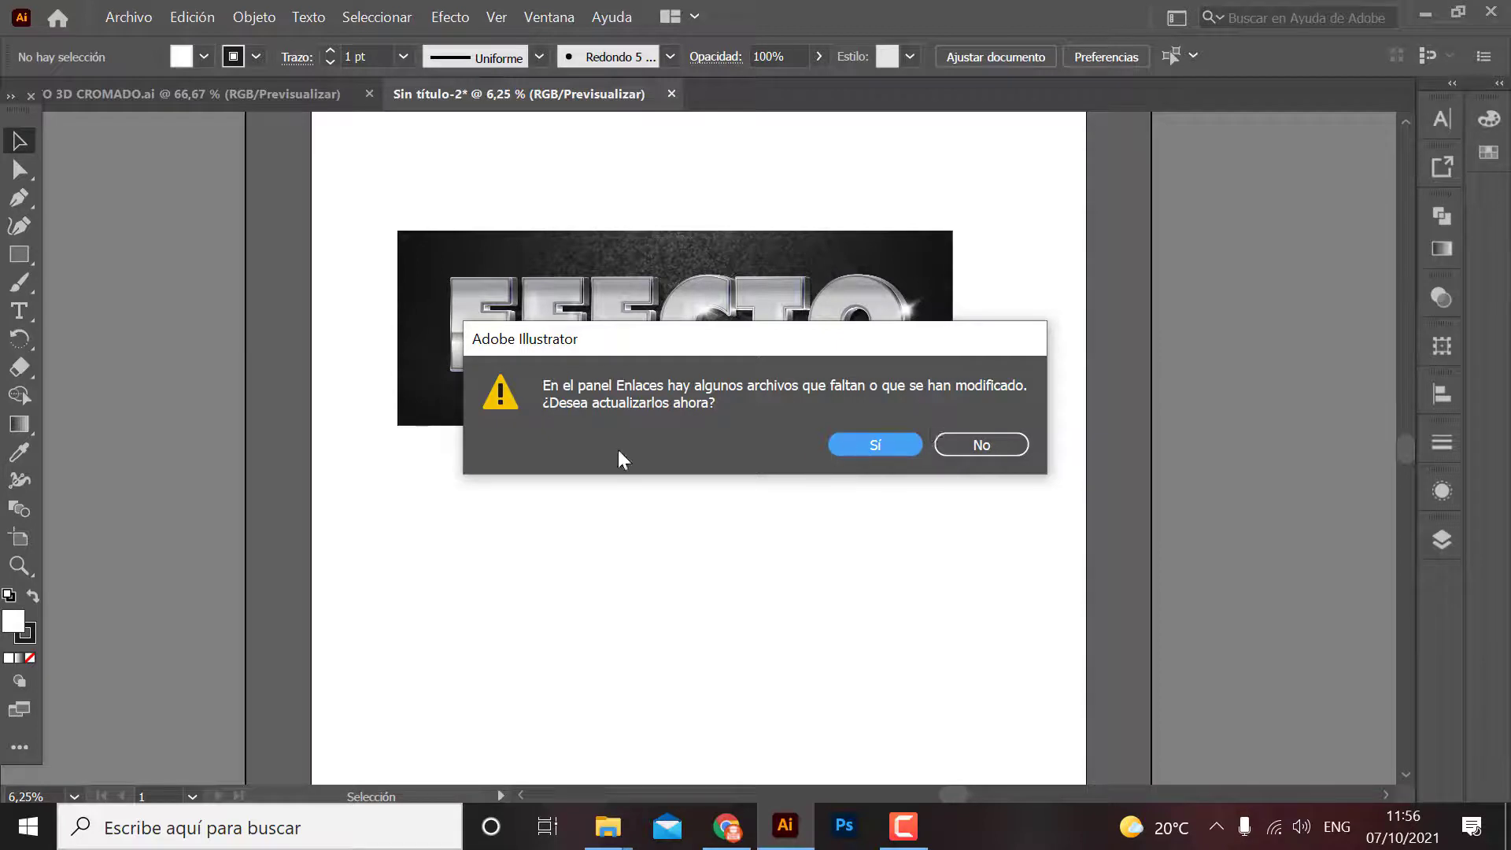
Accept updating the modified linked TEXTO 3D CROMADO file so EFECTO shows without its dark background.
left_click(868, 446)
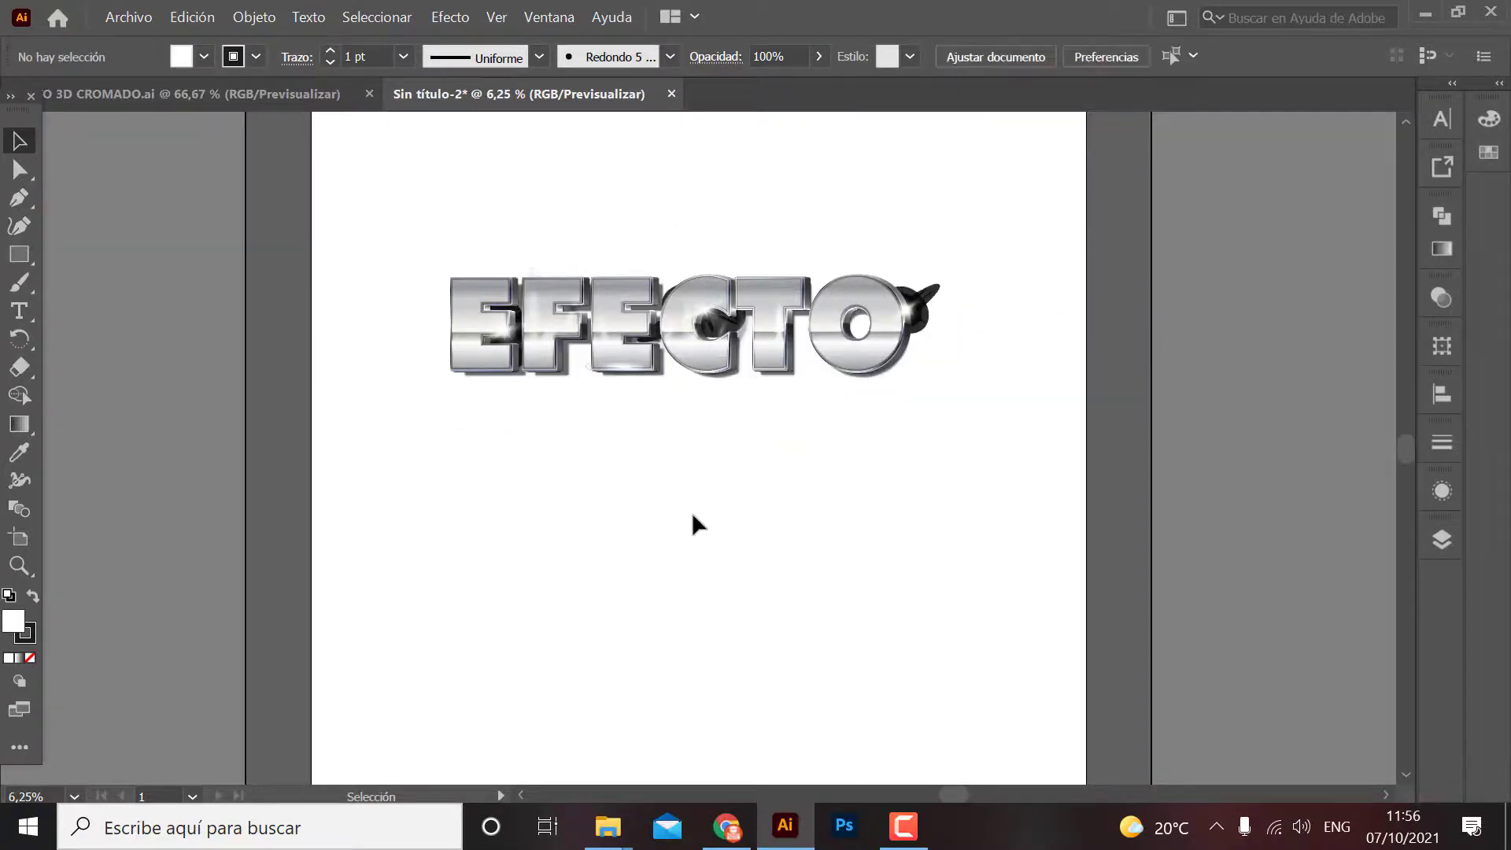
Draw a rectangle over the artboard and give it a 000000 black fill.
left_click(19, 255)
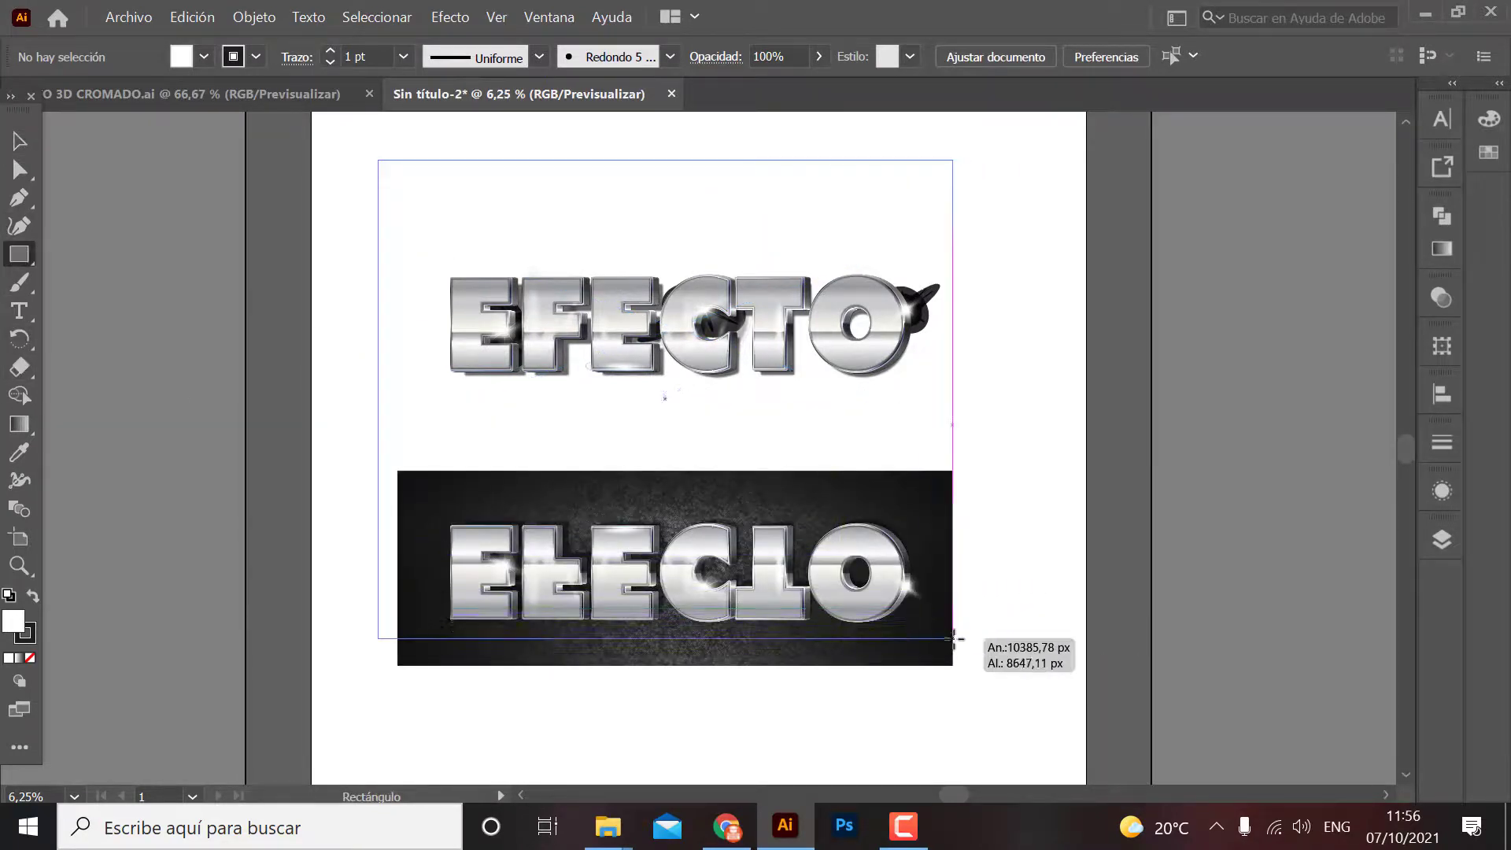
left_click_drag(955, 603, 997, 613)
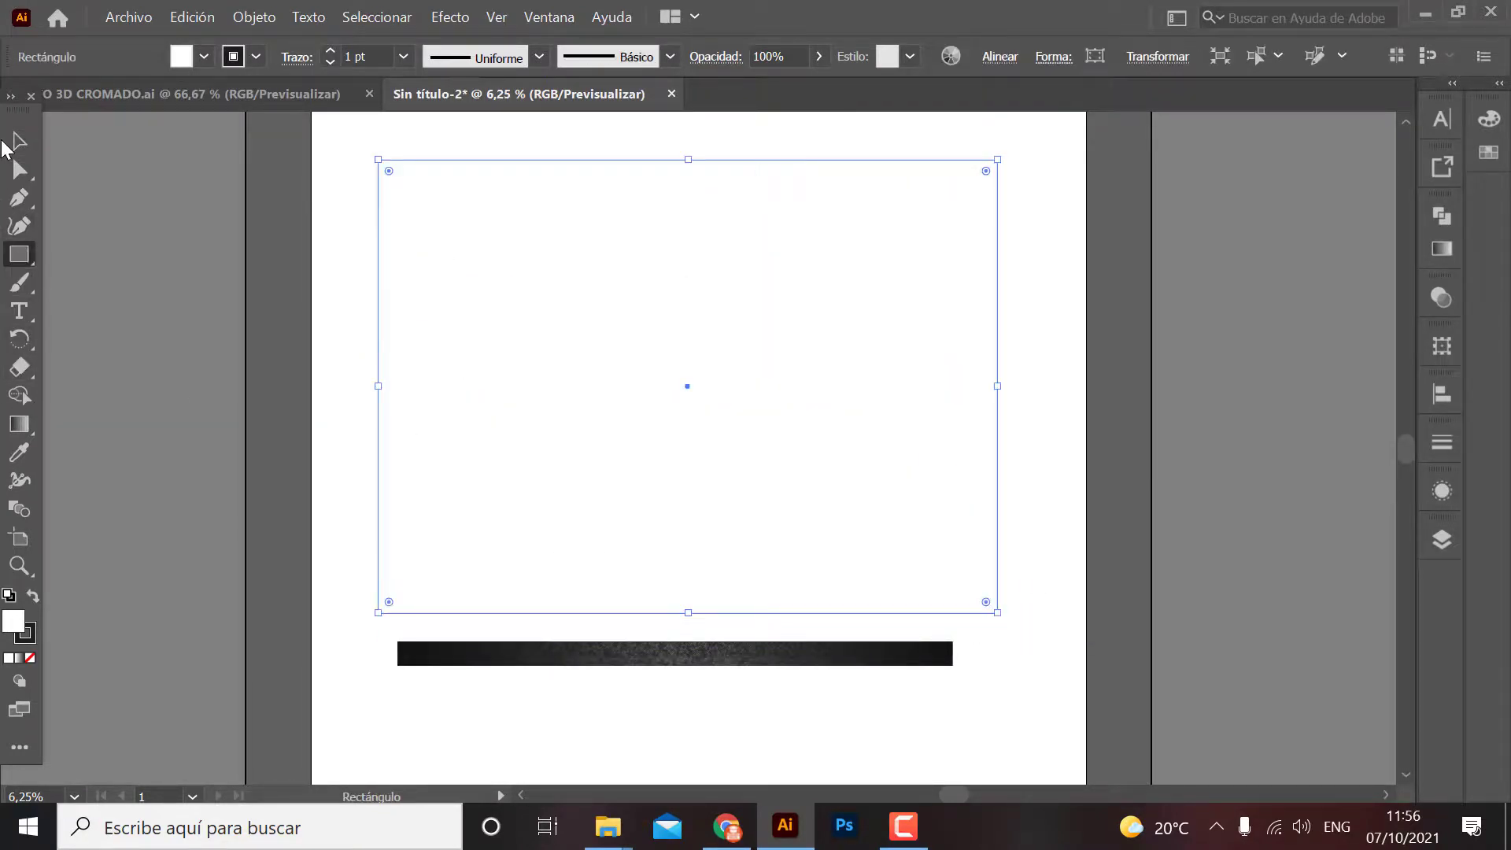
key("ctrl+minus")
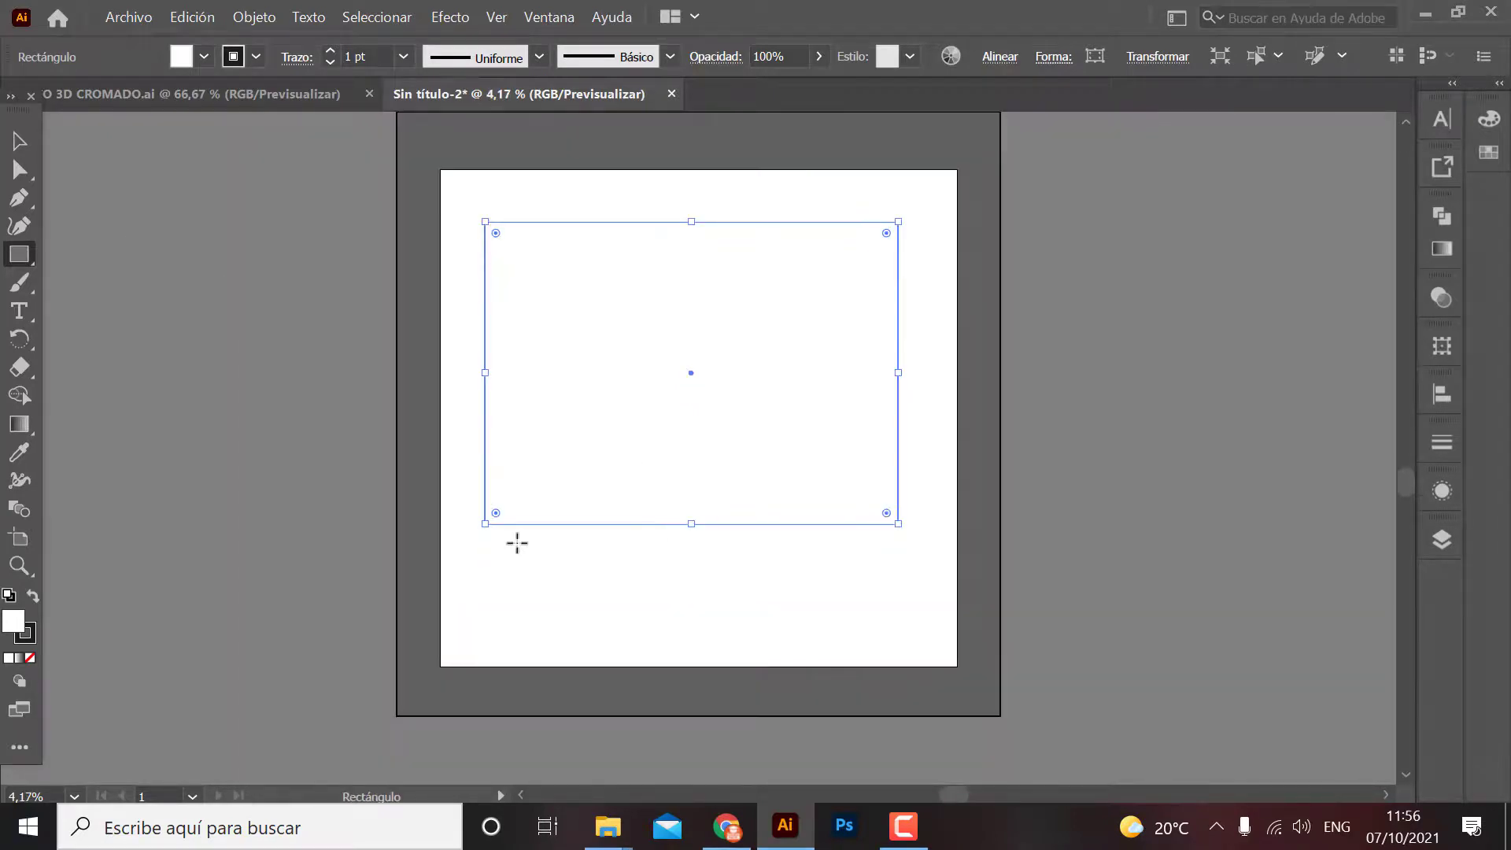
double_click(17, 620)
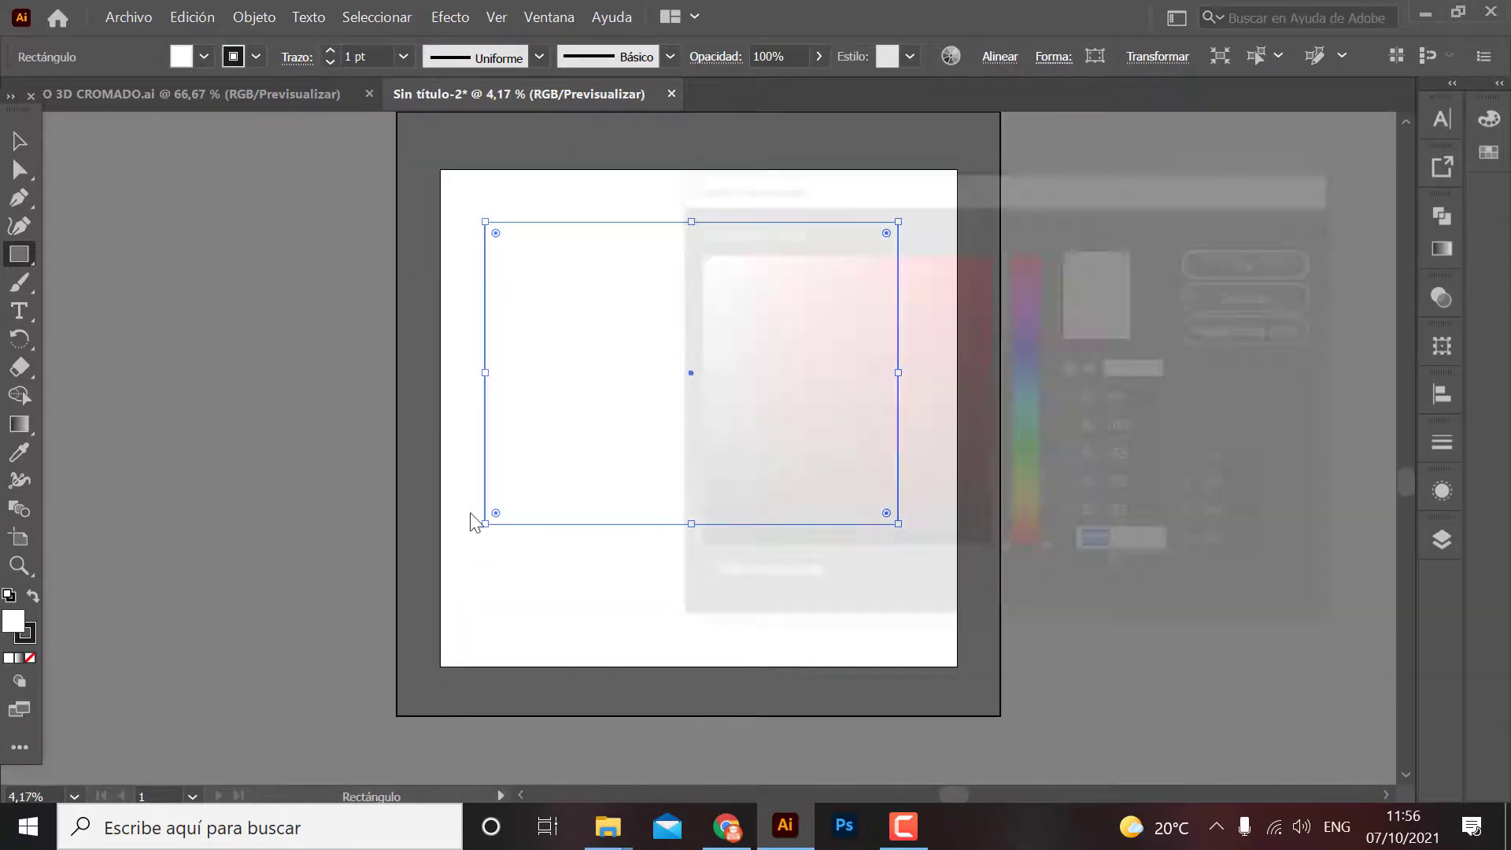
type("000000")
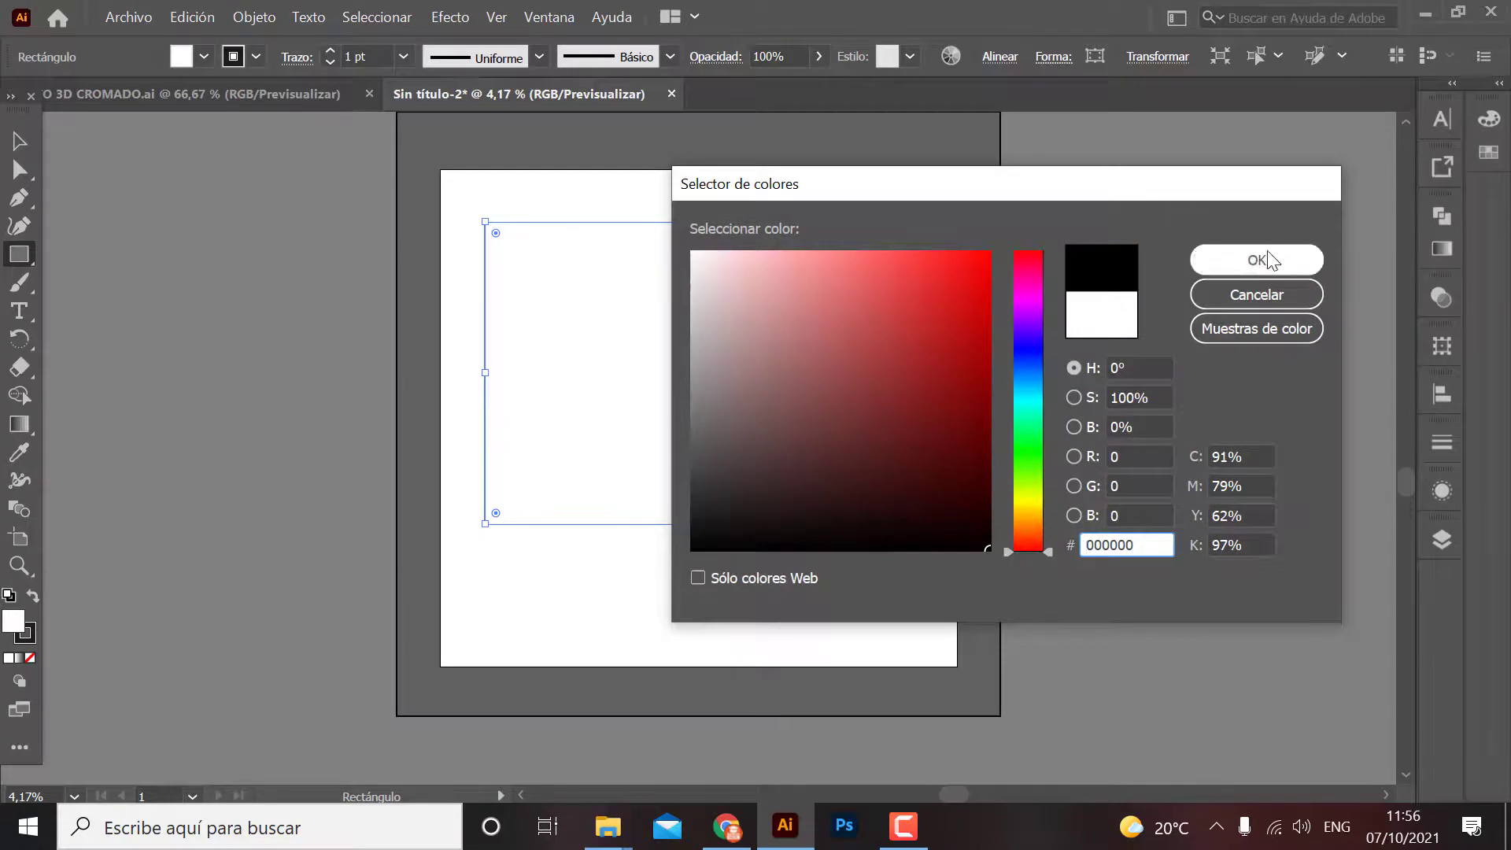
left_click(1258, 260)
Send the black rectangle behind the EFECTO text via Organizar > Enviar detrás.
left_click(19, 142)
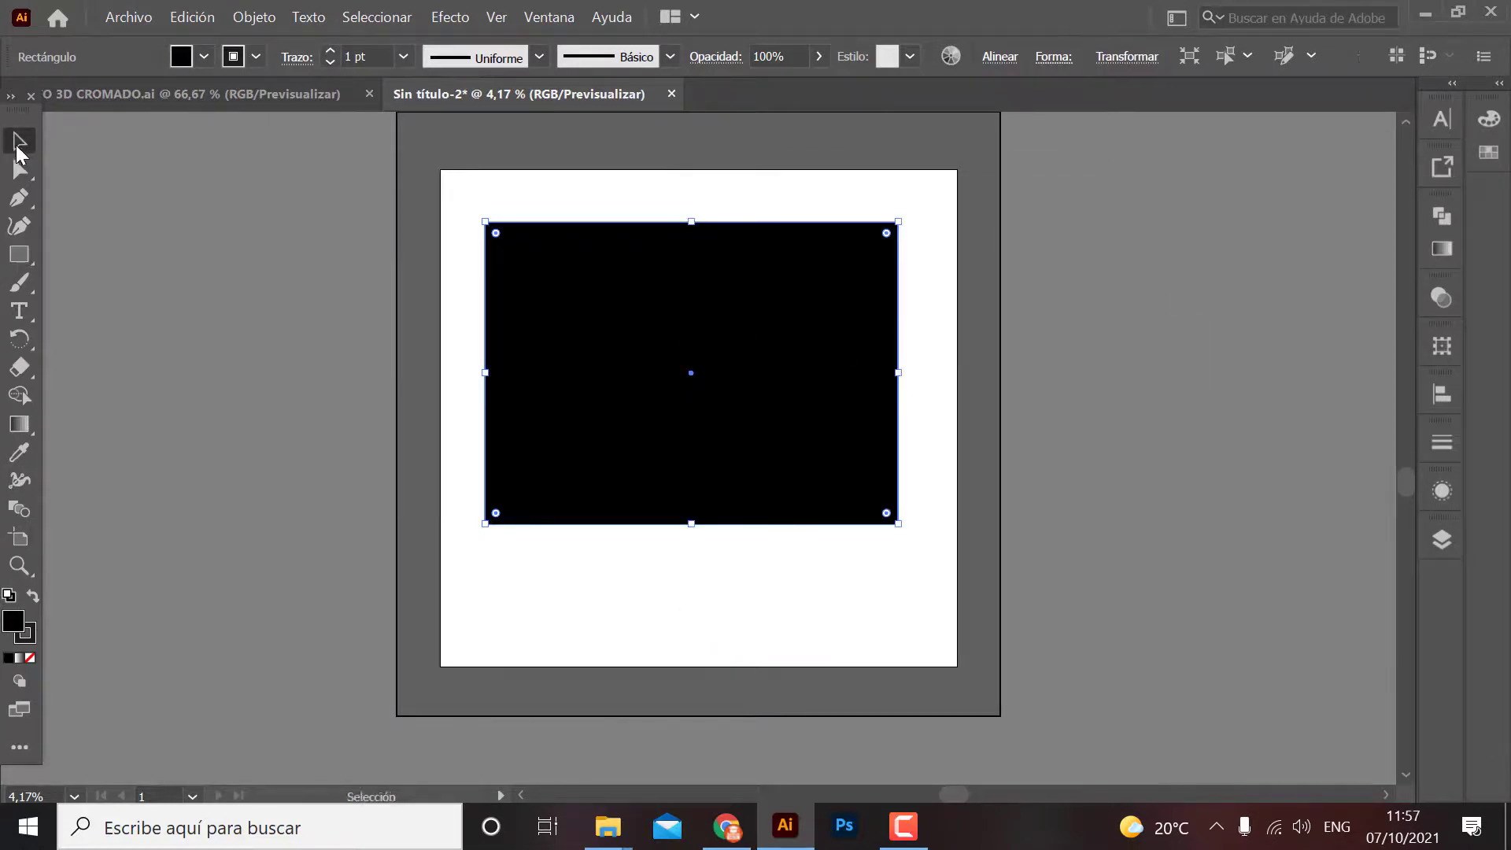
right_click(615, 286)
mouse_move(732, 669)
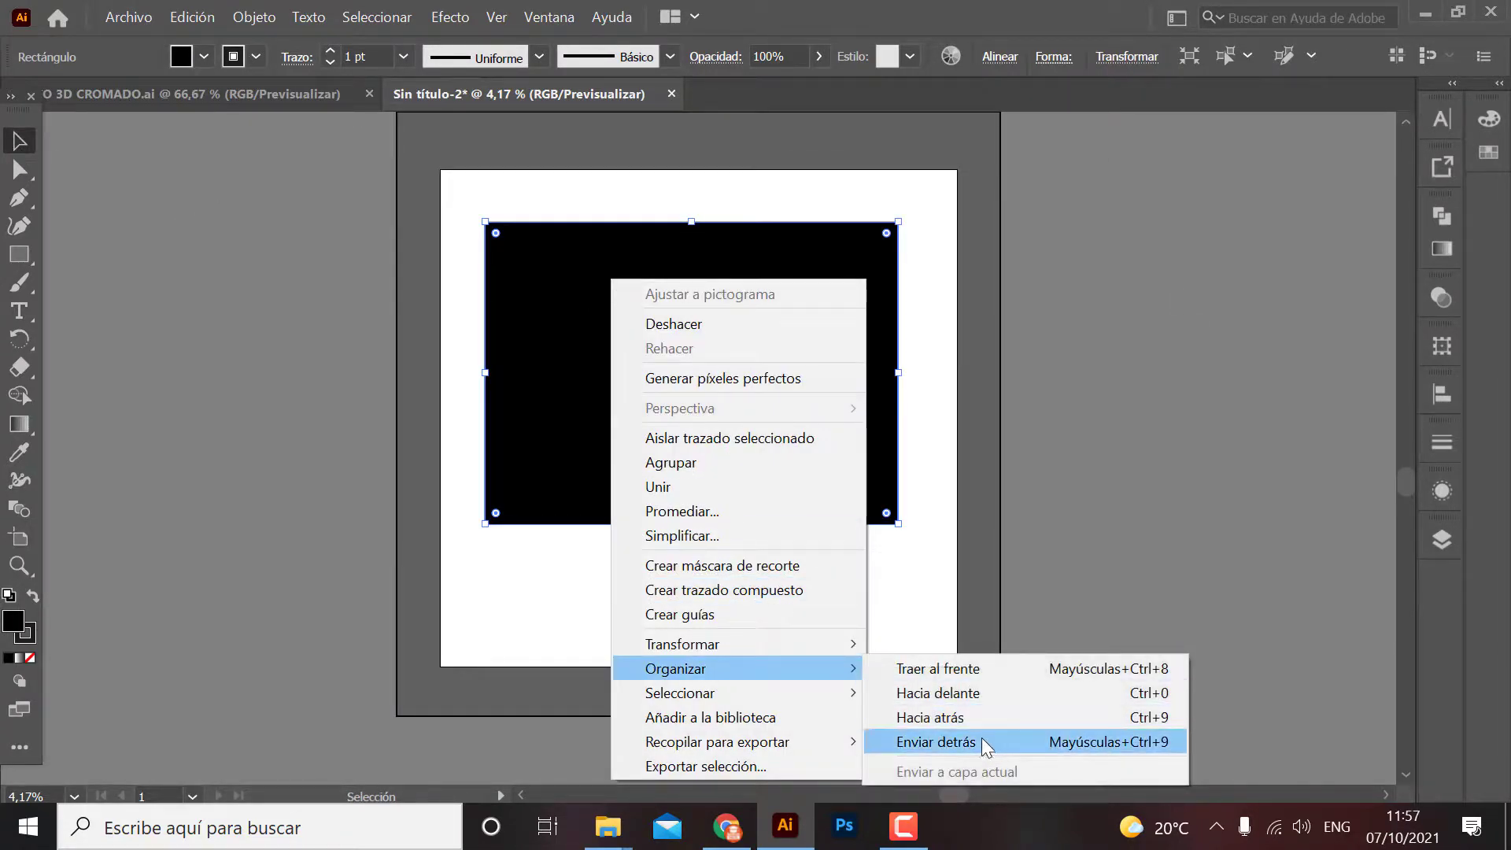
left_click(977, 738)
key("ctrl+shift+a")
Drag the linked EFECTO image to the centre of the black rectangle, checking the TEXTO 3D CROMADO.ai document.
scroll(756, 466, "up", 3)
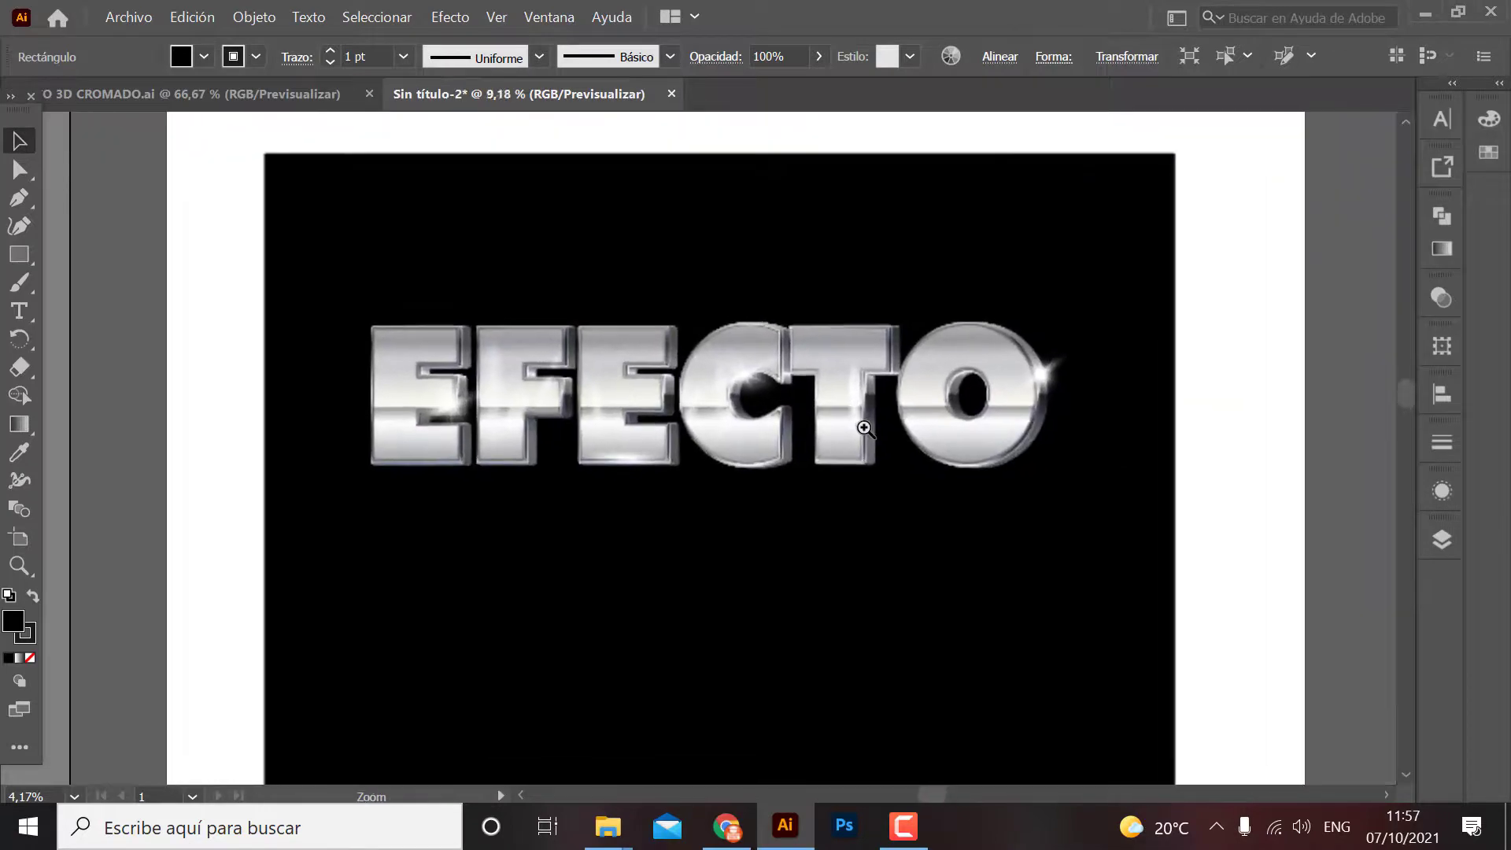
mouse_move(757, 463)
left_mouse_down()
mouse_move(754, 436)
mouse_move(708, 399)
mouse_move(794, 404)
left_mouse_up()
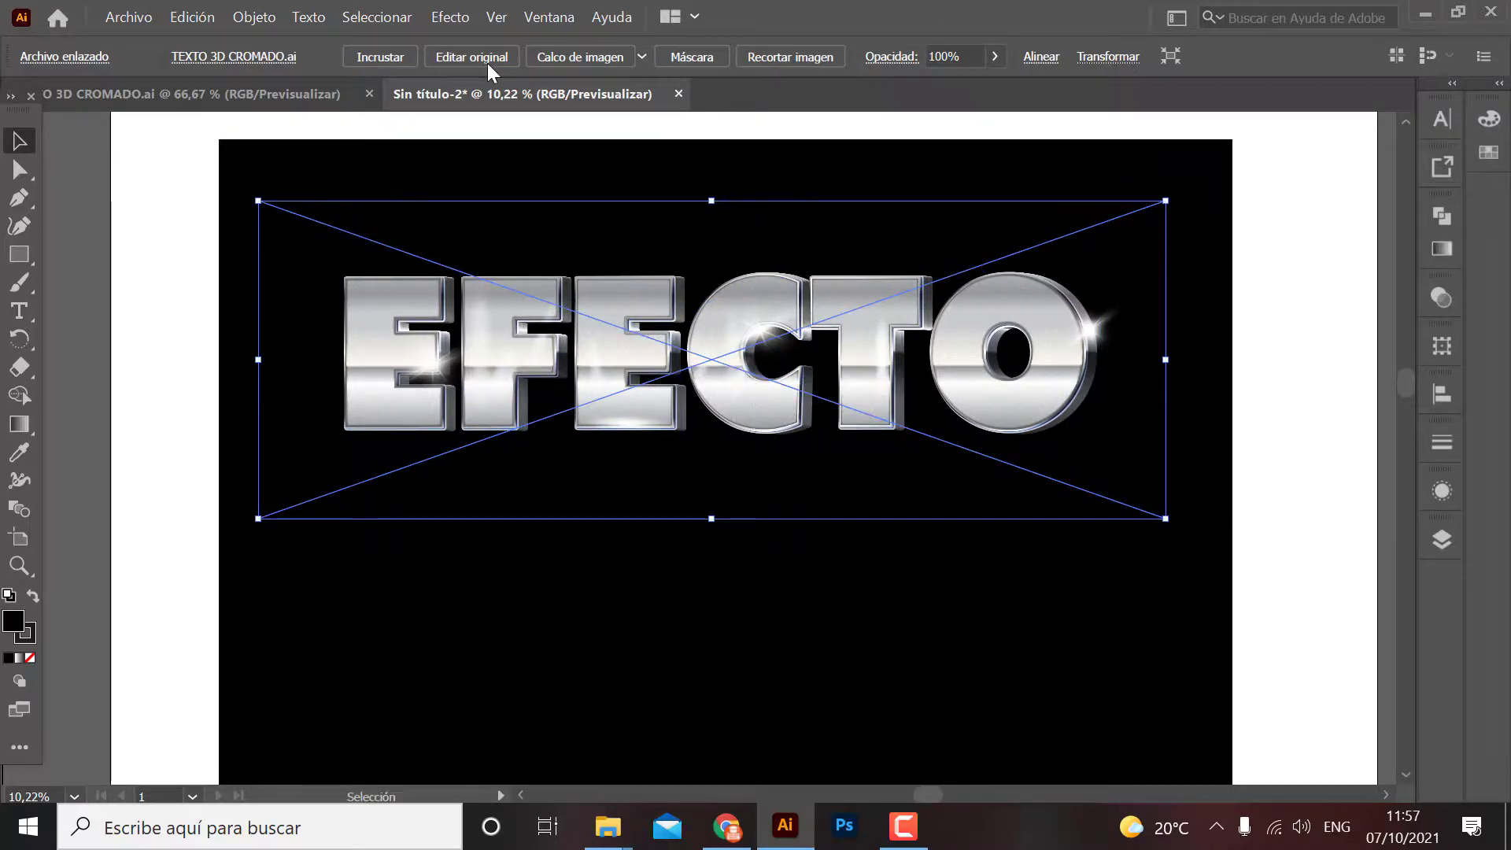
left_click(103, 96)
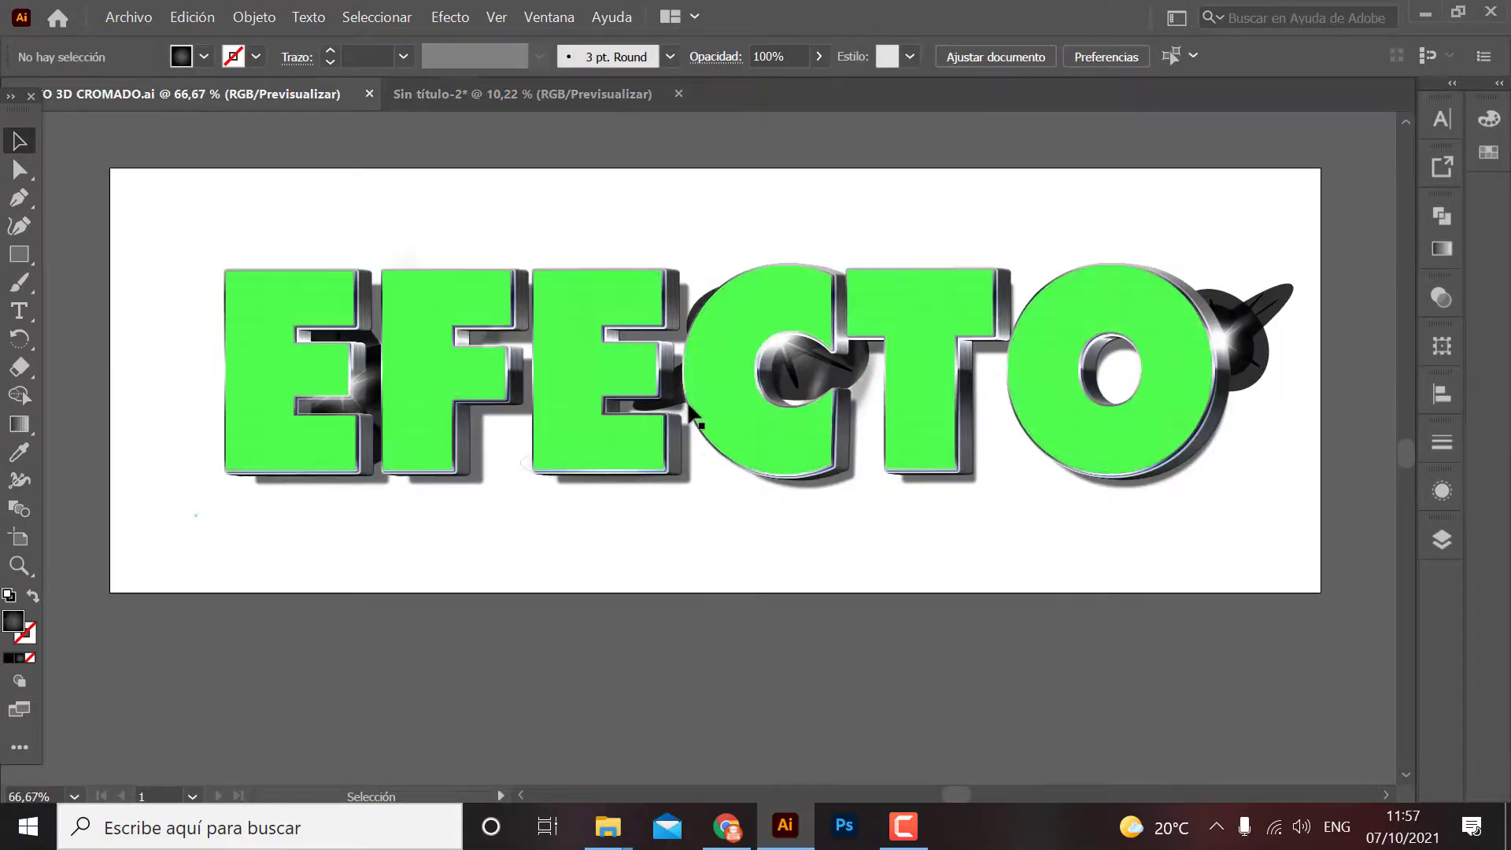
left_click(520, 94)
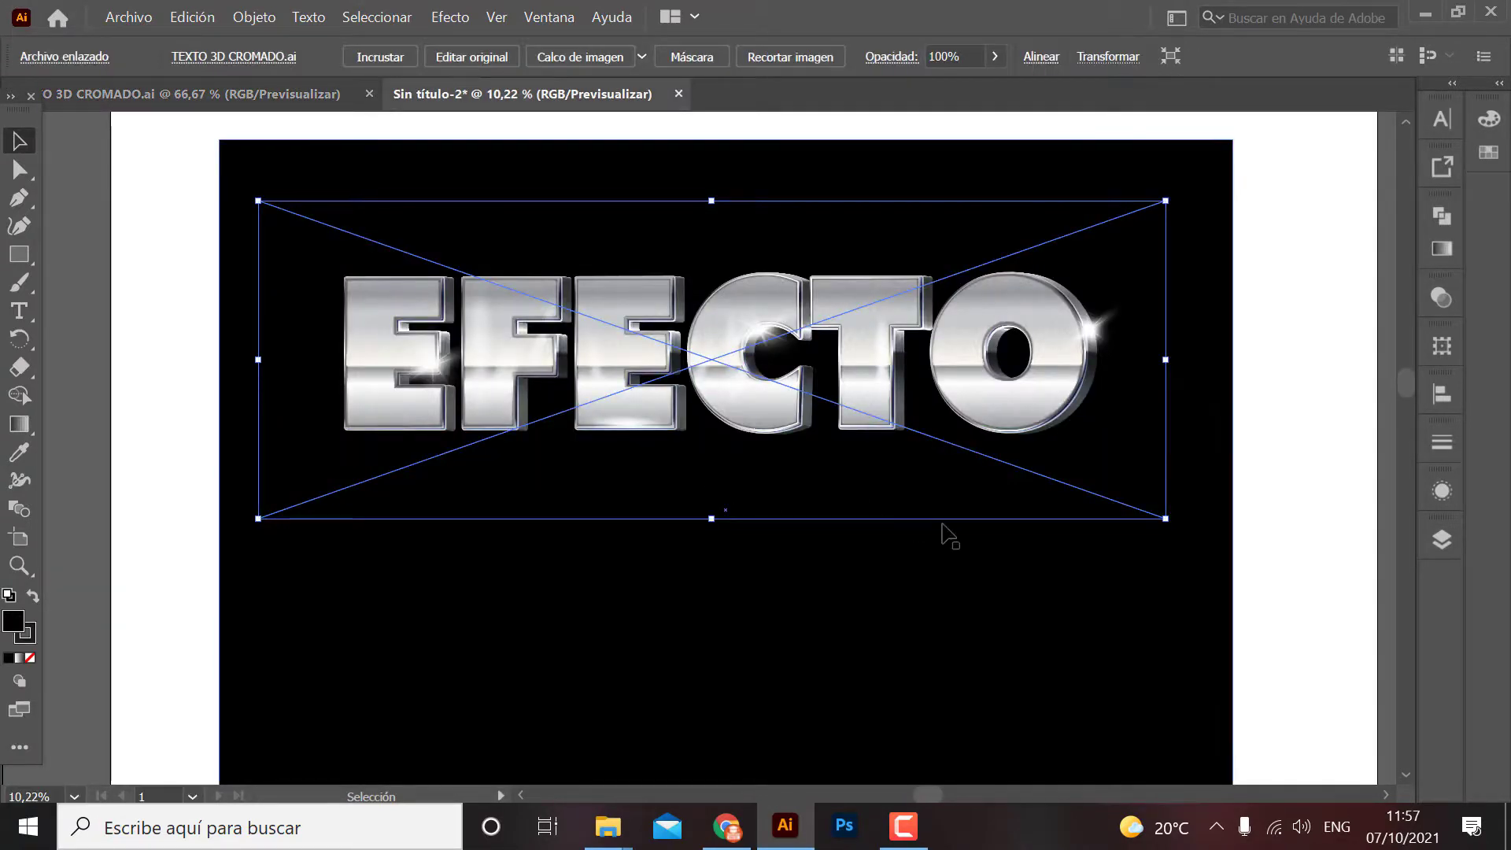